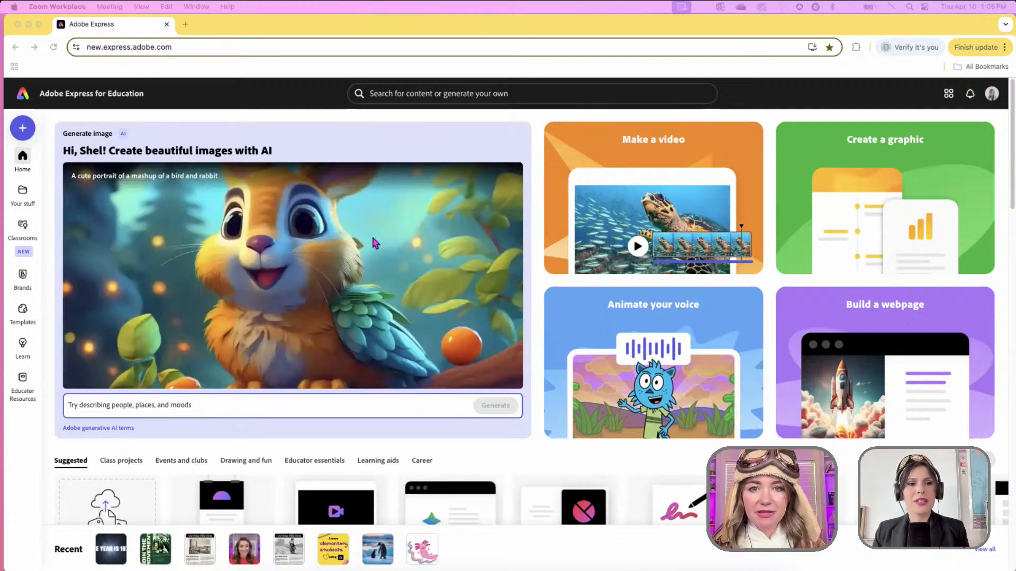
- Search for 'timeline' and show all the timeline template results
click(455, 98)
text(tim)
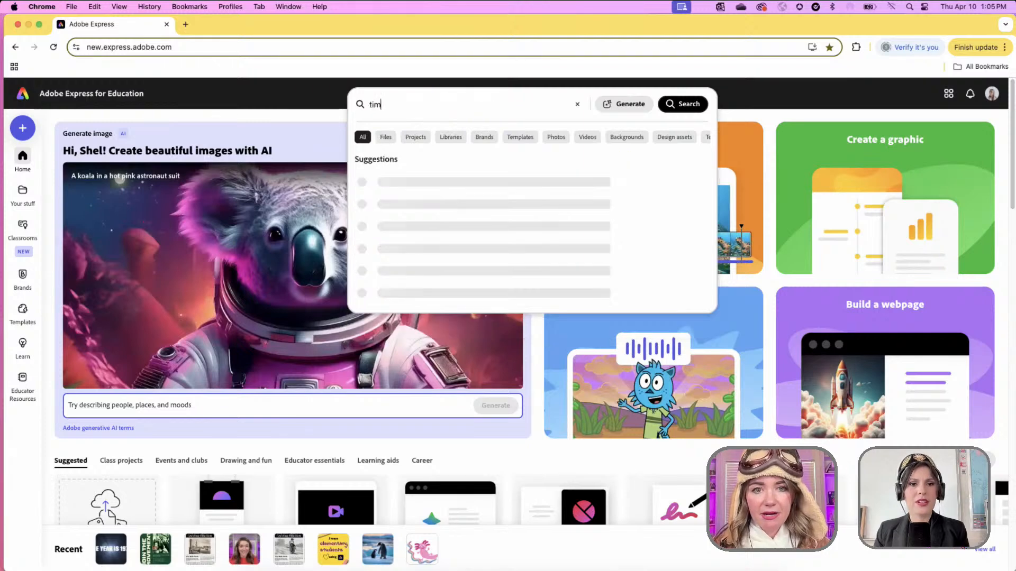
text(eline)
key(Return)
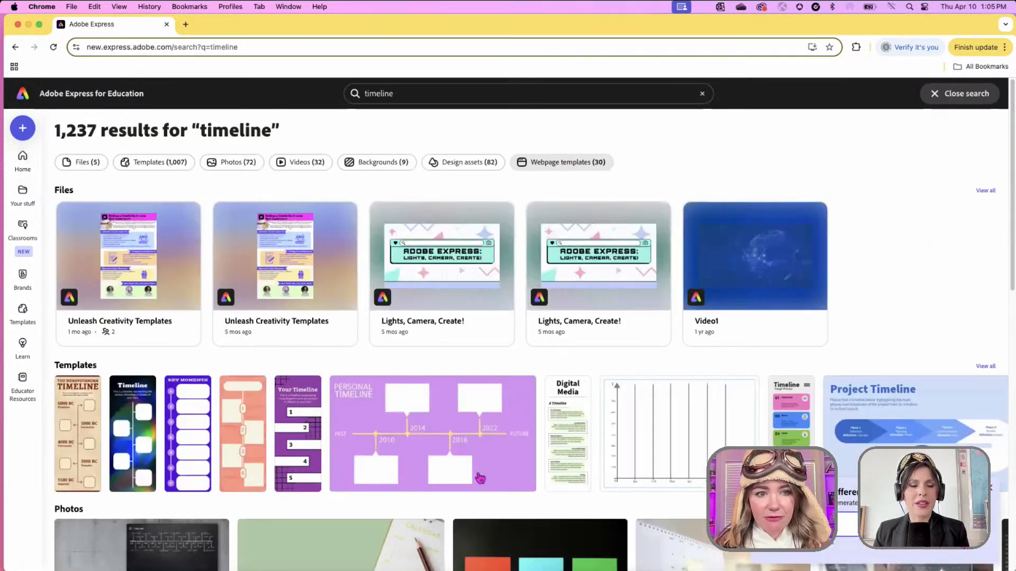
scroll(480, 478, down, 4)
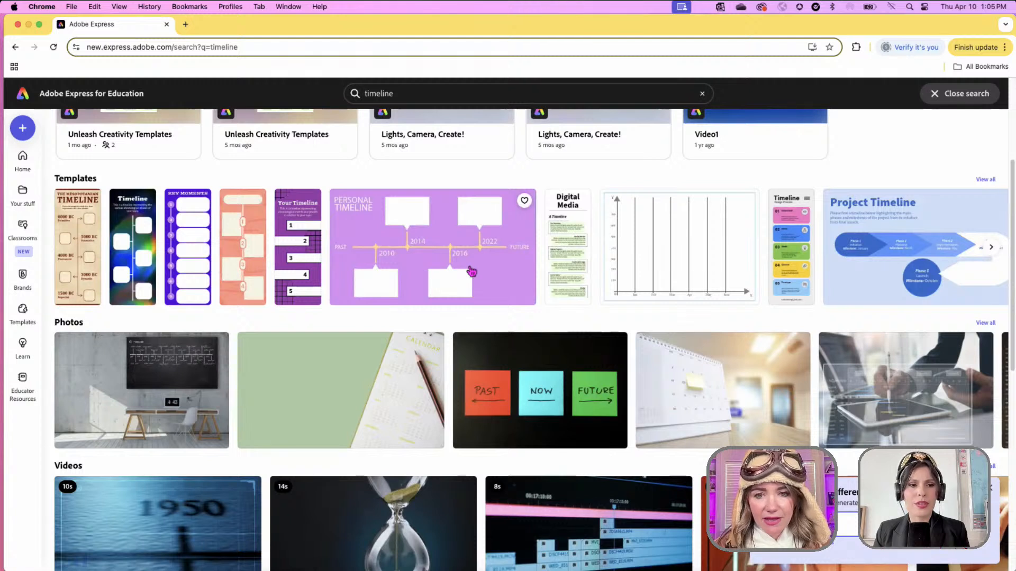
scroll(471, 271, right, 2)
scroll(470, 271, left, 2)
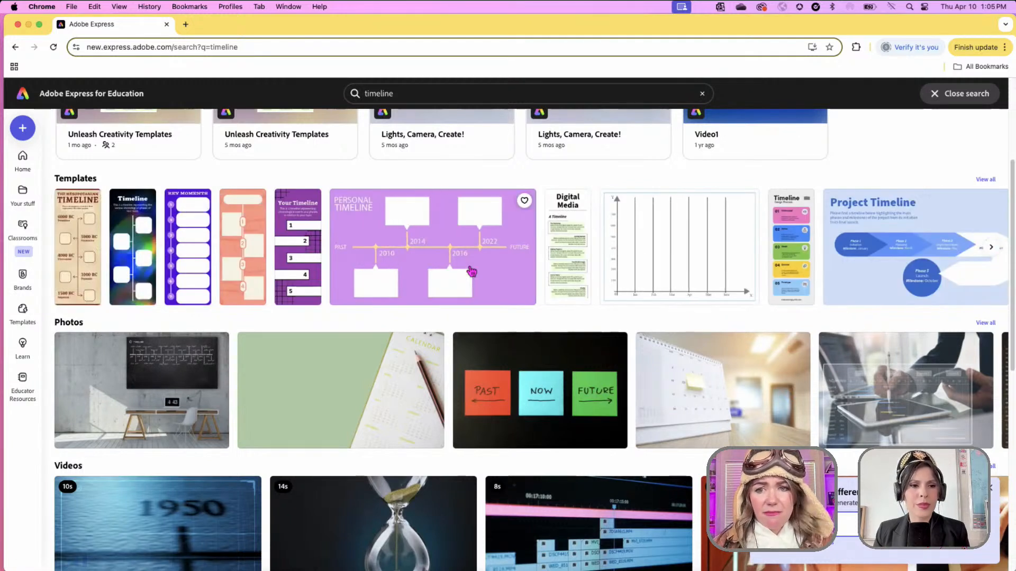
scroll(471, 272, right, 1)
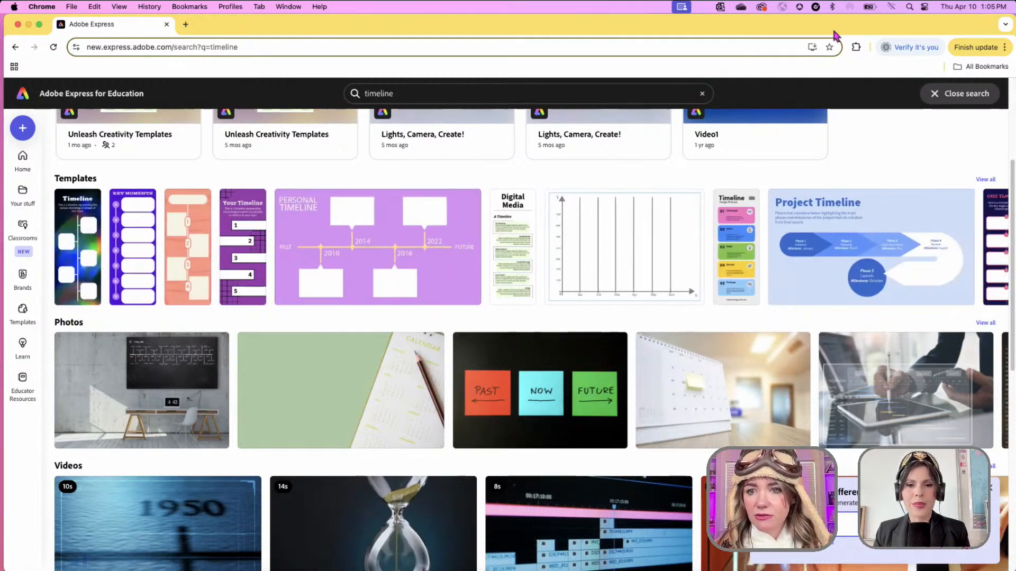
click(984, 180)
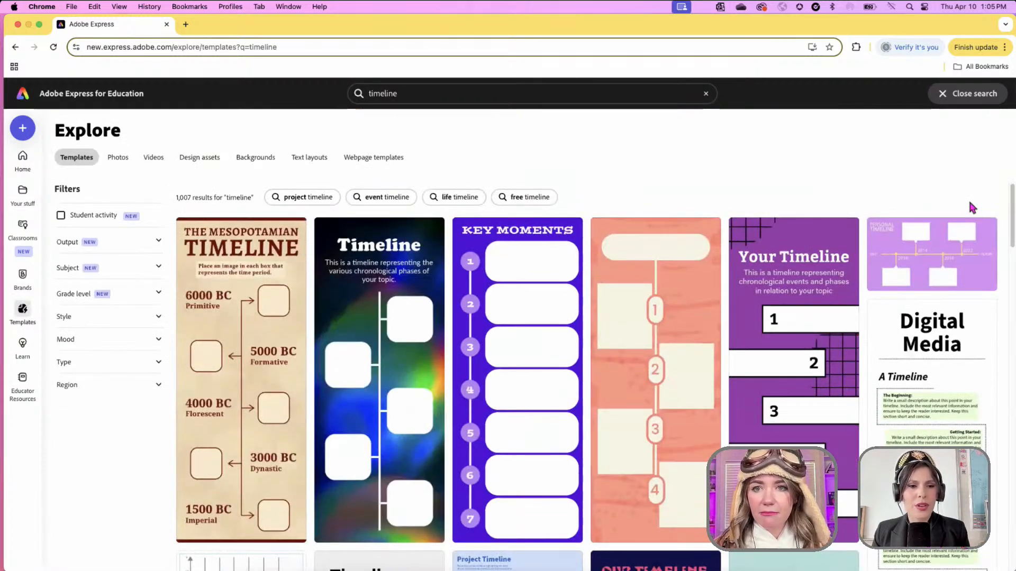
- Browse the timeline templates and start a new design from Key Events of World War I
scroll(969, 204, down, 1)
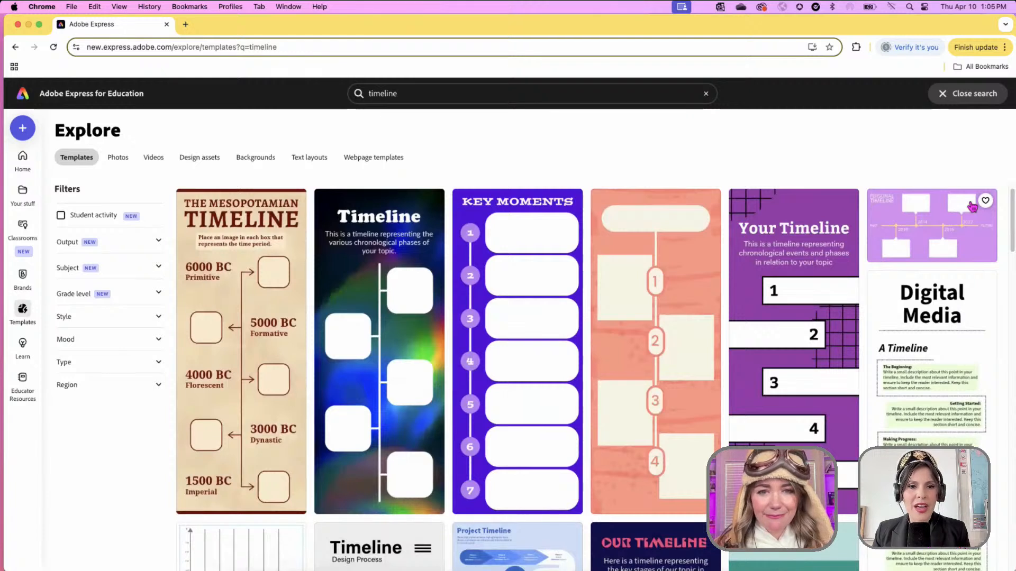
scroll(973, 206, down, 1)
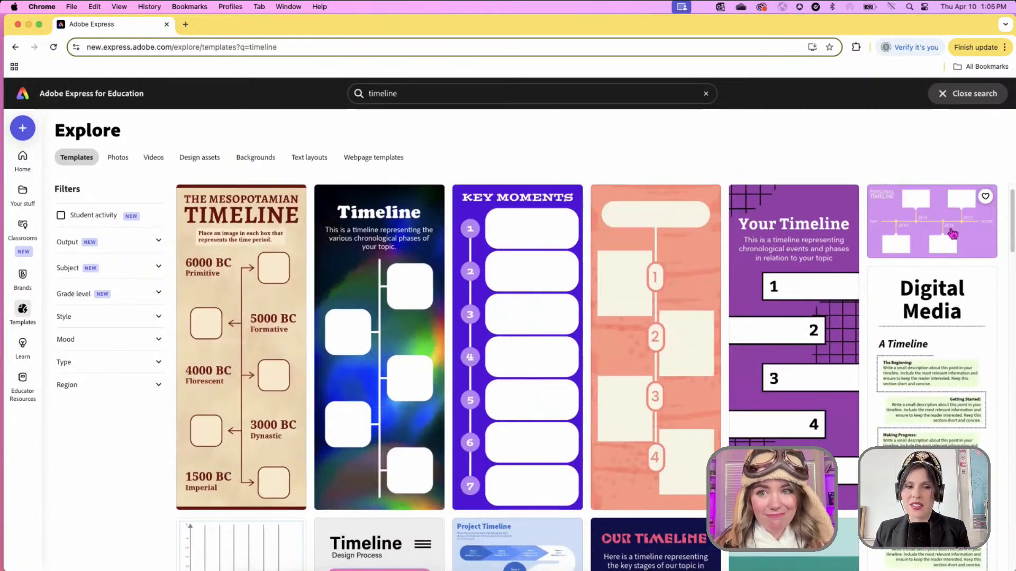
scroll(952, 234, down, 3)
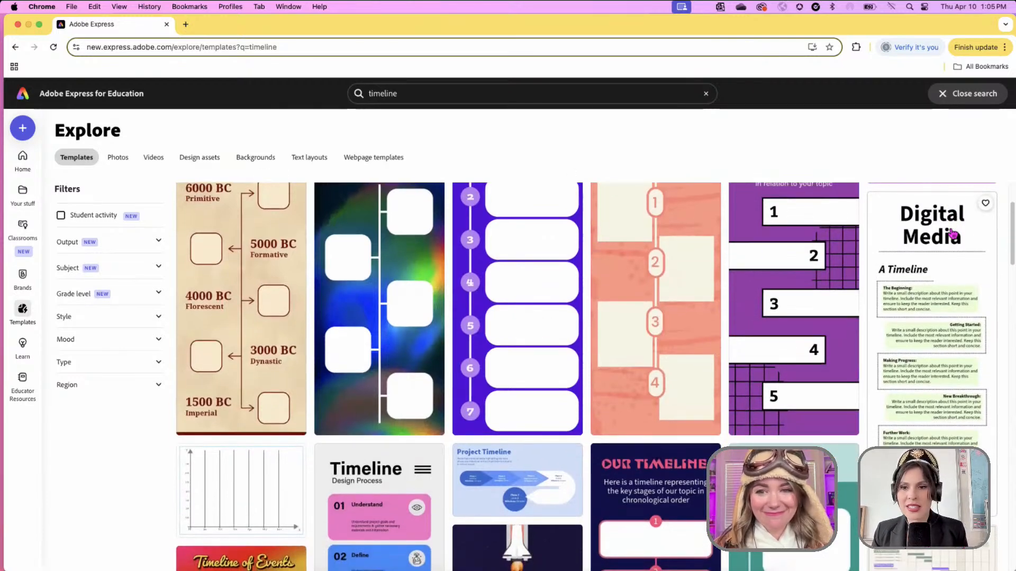
scroll(953, 233, down, 6)
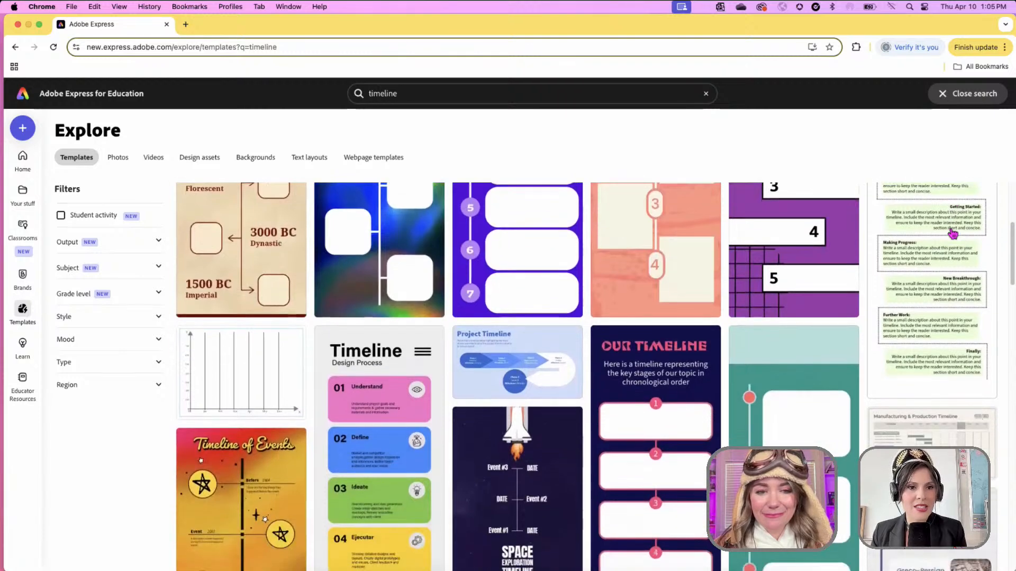
scroll(953, 234, down, 1)
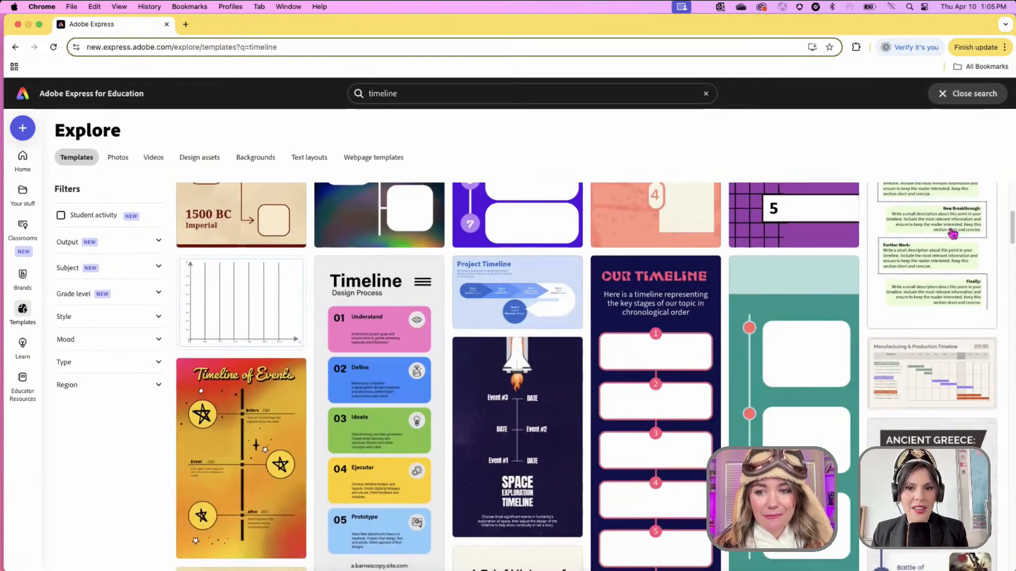
scroll(952, 234, up, 3)
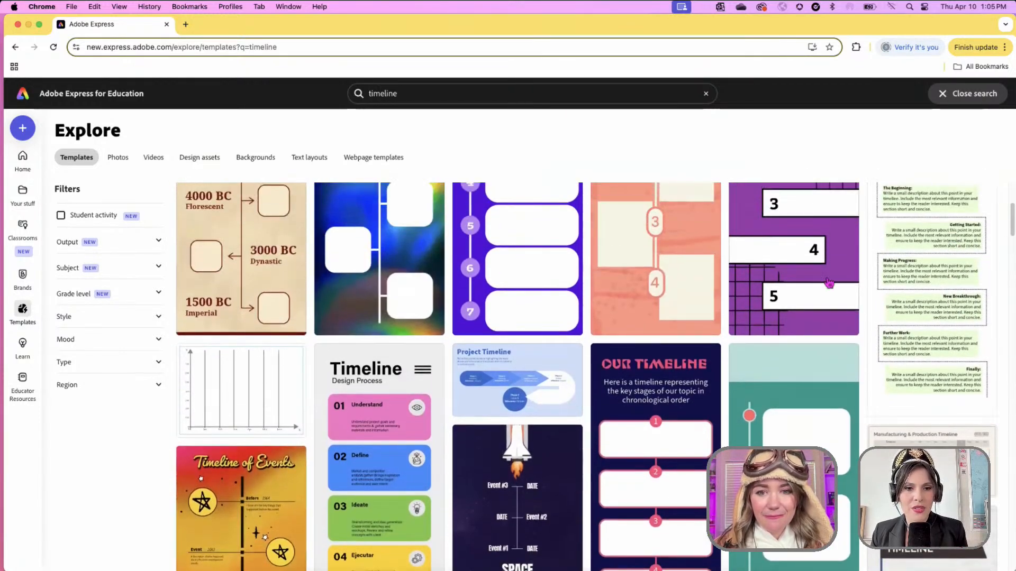
scroll(829, 284, up, 4)
scroll(829, 287, up, 3)
scroll(829, 287, down, 7)
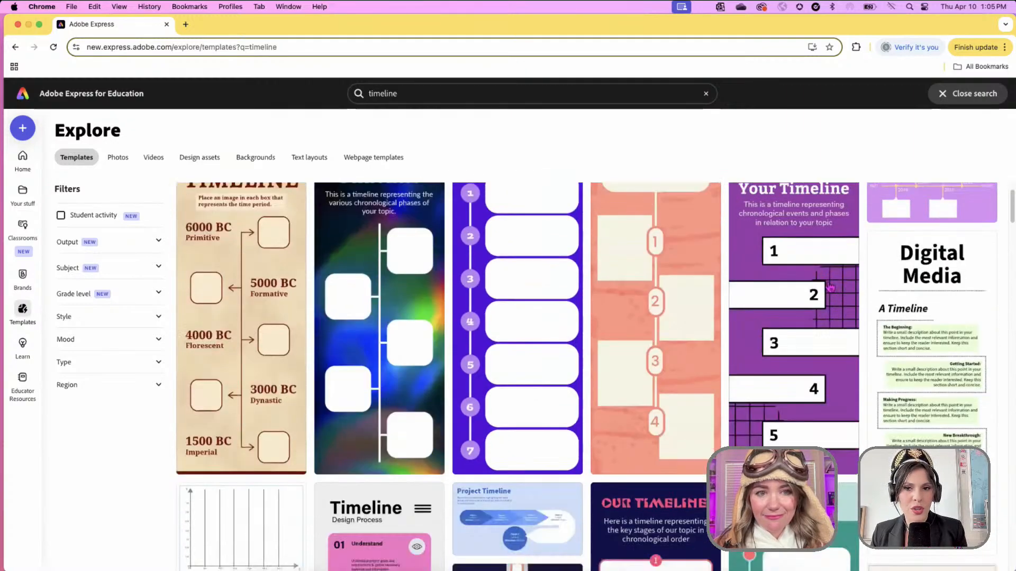
scroll(829, 287, down, 5)
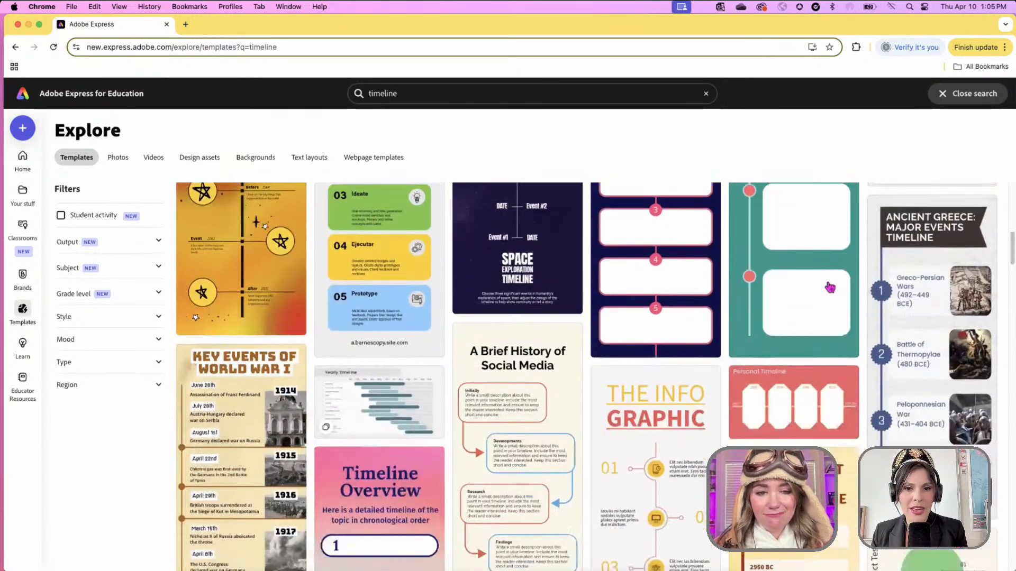
scroll(829, 288, down, 2)
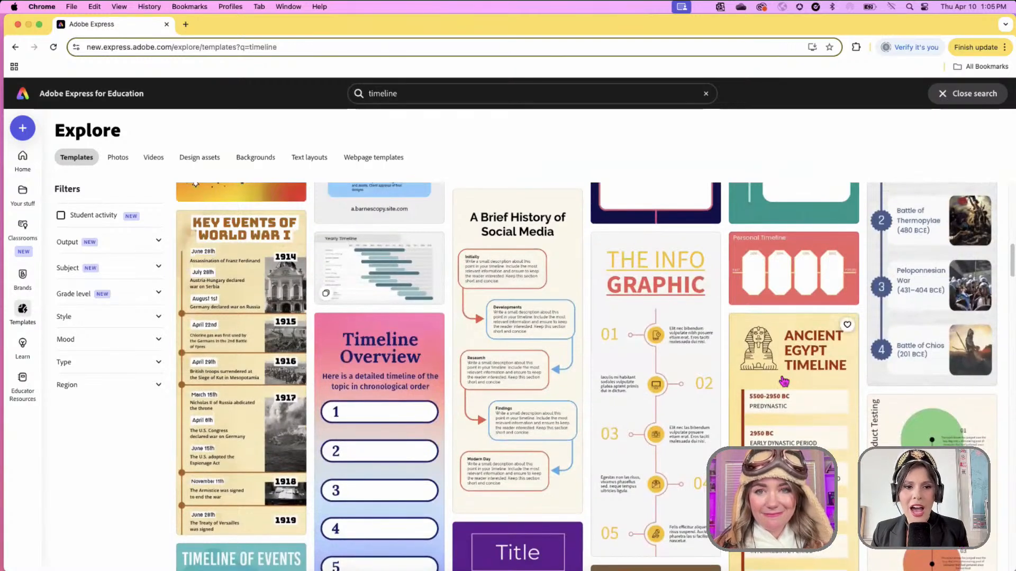
scroll(784, 381, down, 1)
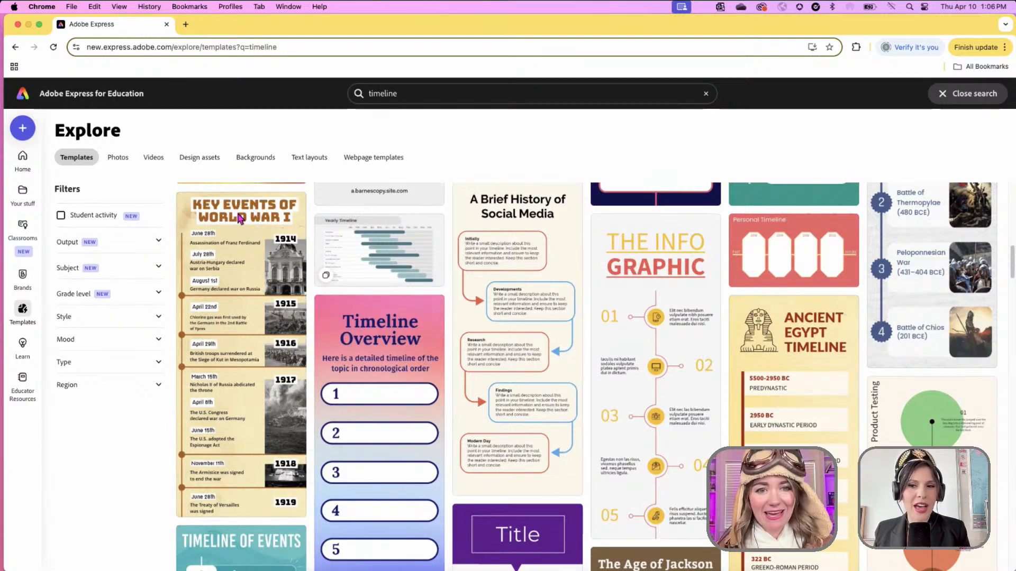
click(244, 217)
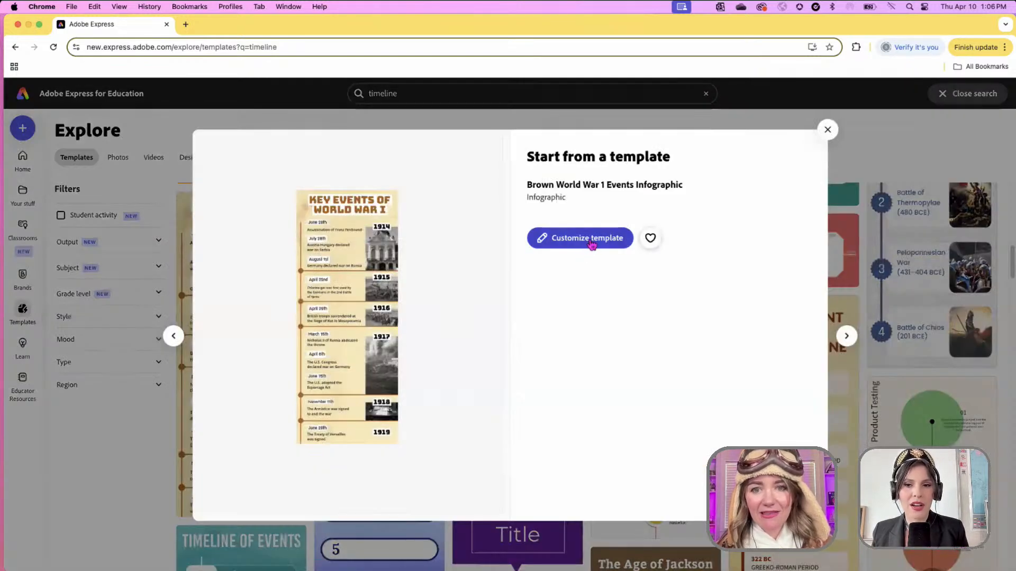
click(584, 238)
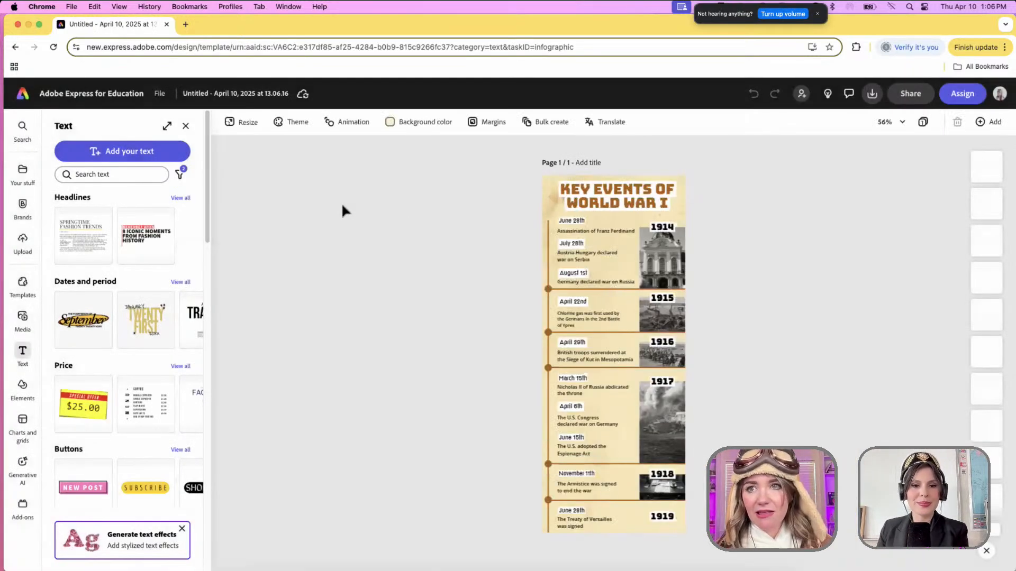
- Change 'WORLD WAR I' in the title to 'THE AMERICAN REVOLUTION', then shrink and raise it slightly
click(654, 205)
double_click(655, 201)
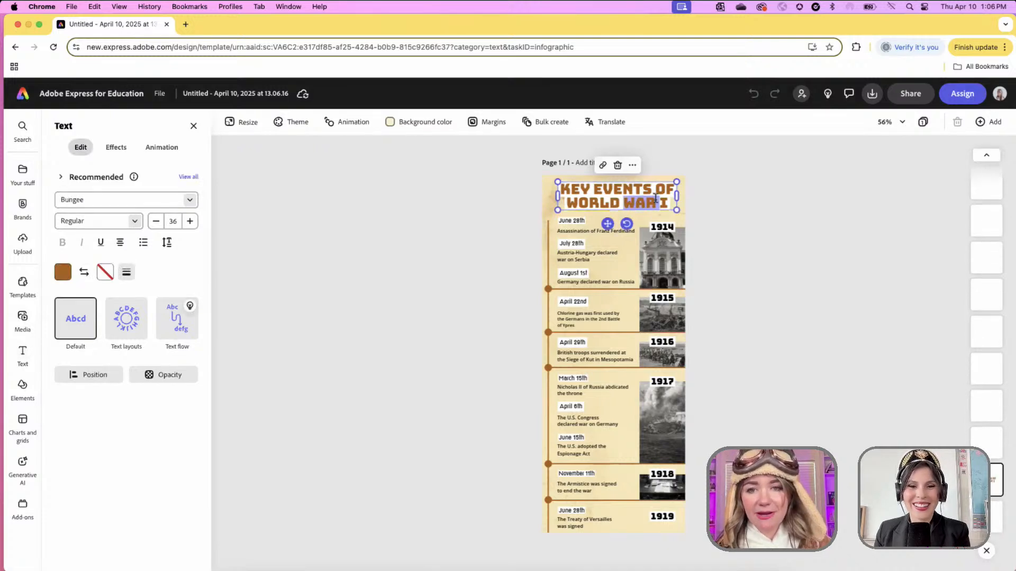
drag(670, 203, 568, 196)
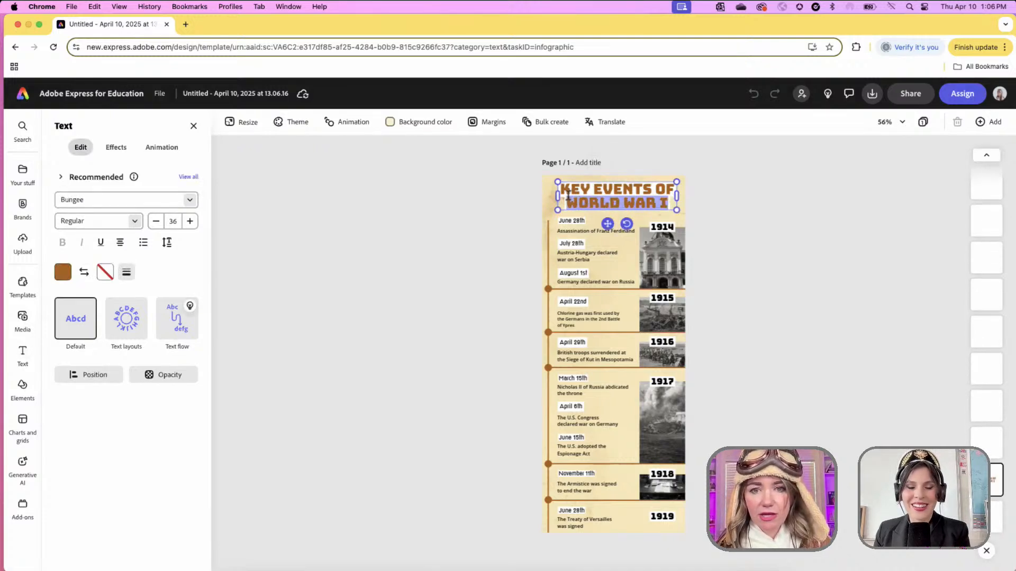
text(THE AMERIC)
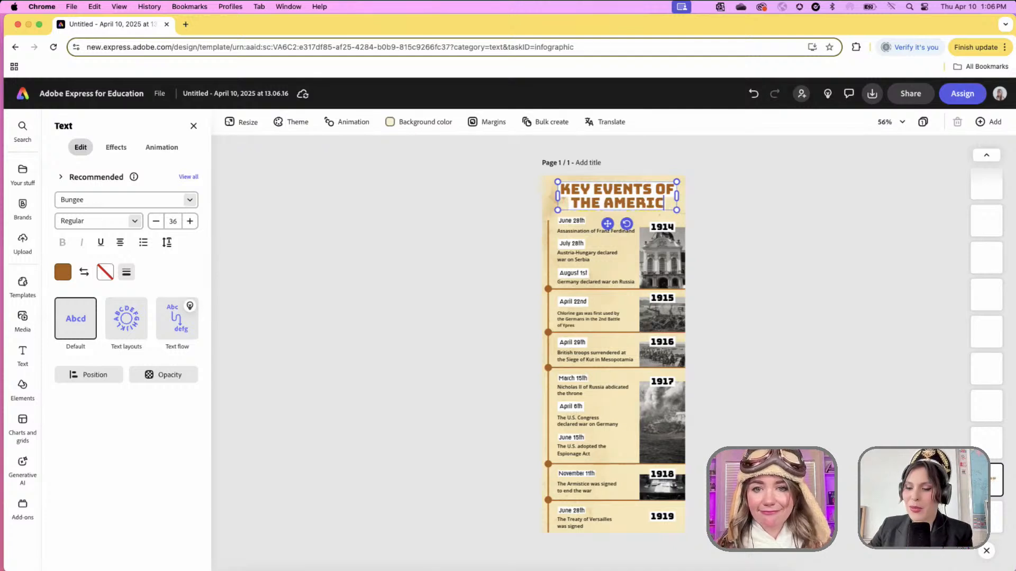
text(AN REVOLUTION)
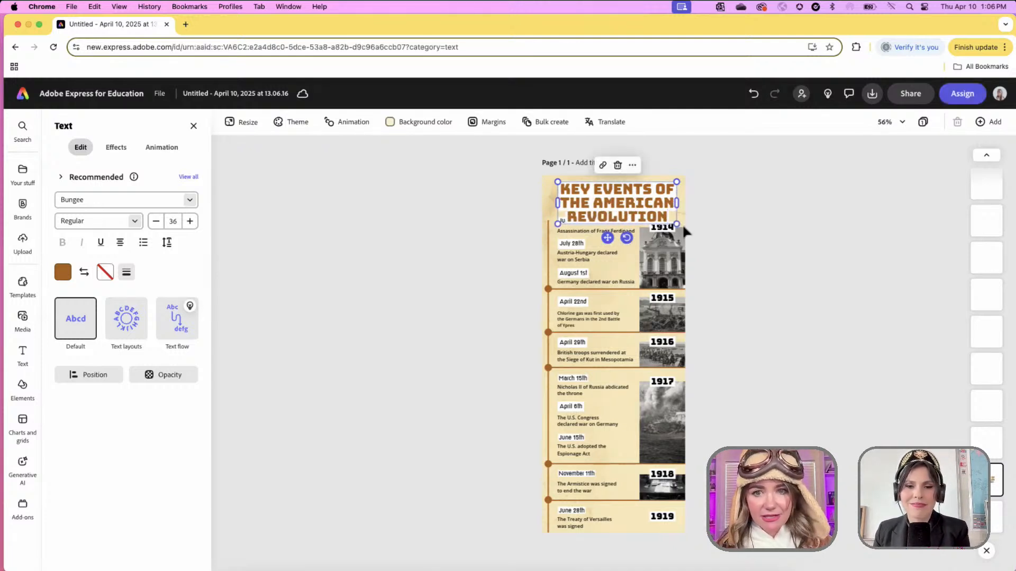
drag(677, 225, 678, 199)
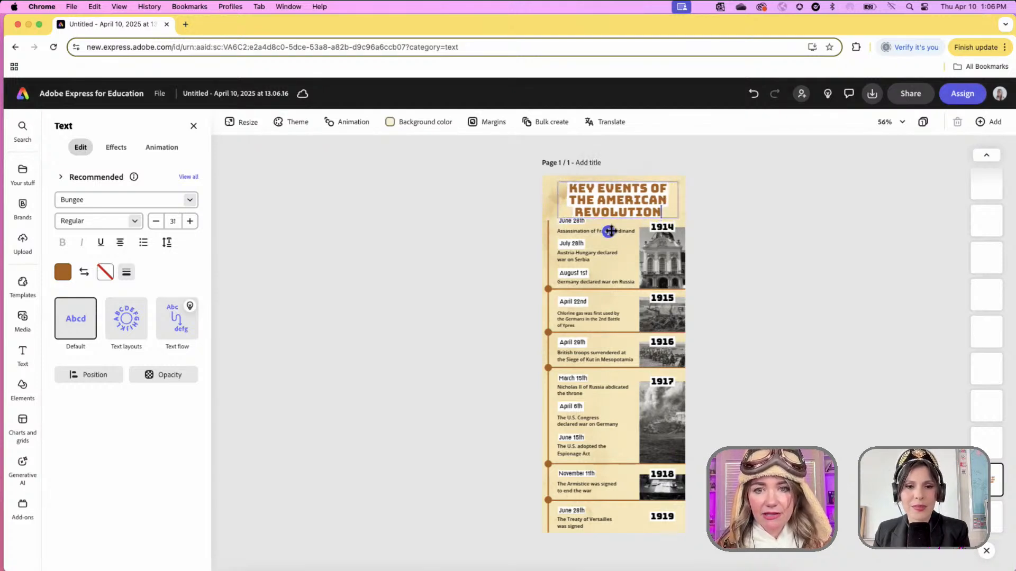
drag(610, 231, 607, 228)
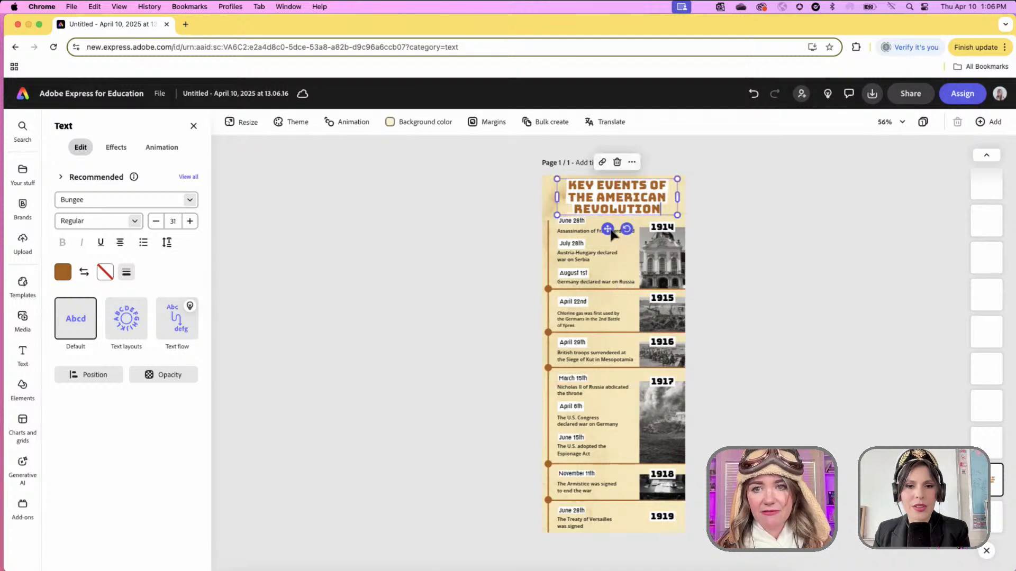
- Replace the Franz Ferdinand event with 'The Stamp Act- first taxes against the colonists', narrowing its box
click(783, 252)
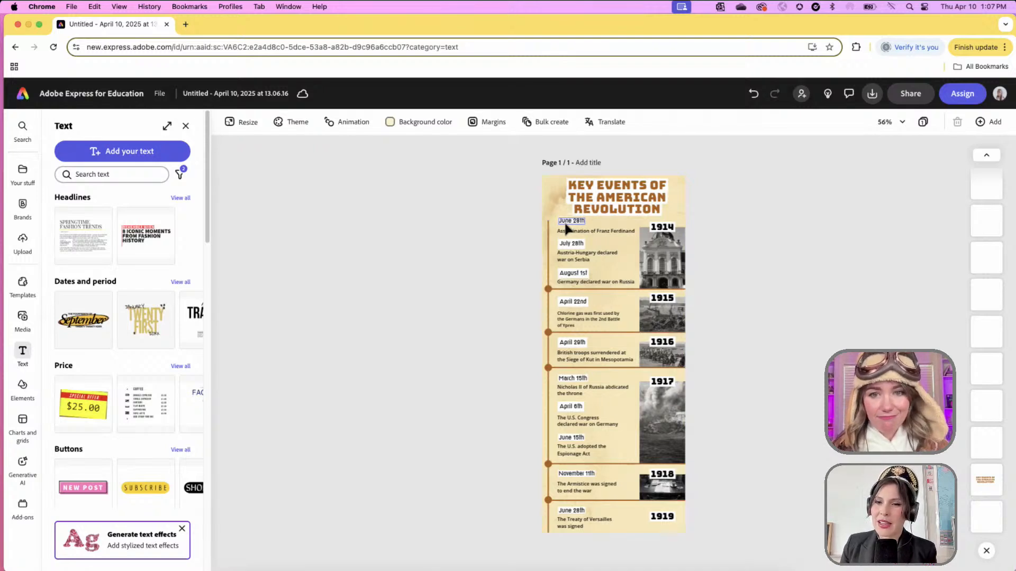
click(571, 233)
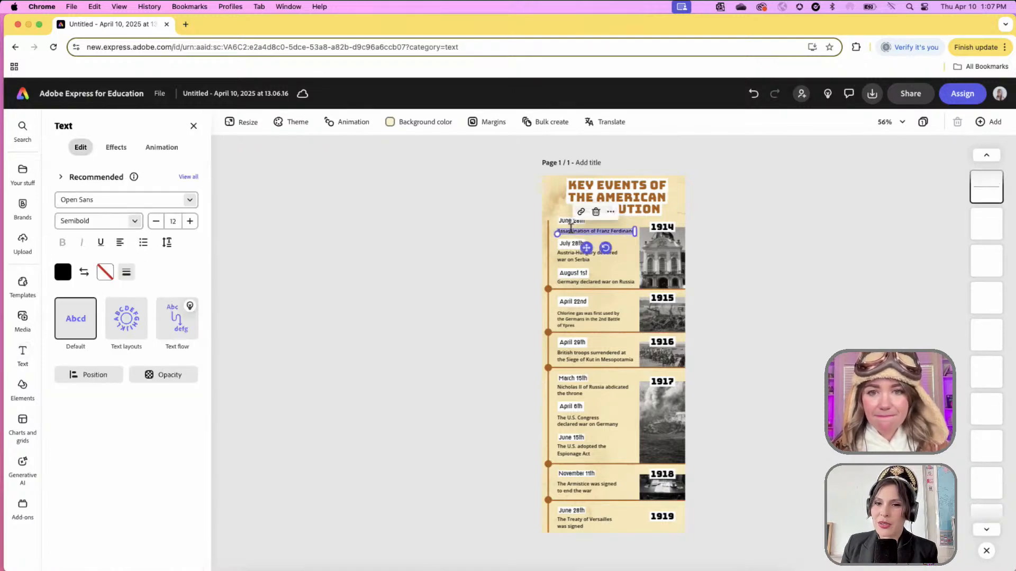
text(The Stamp A)
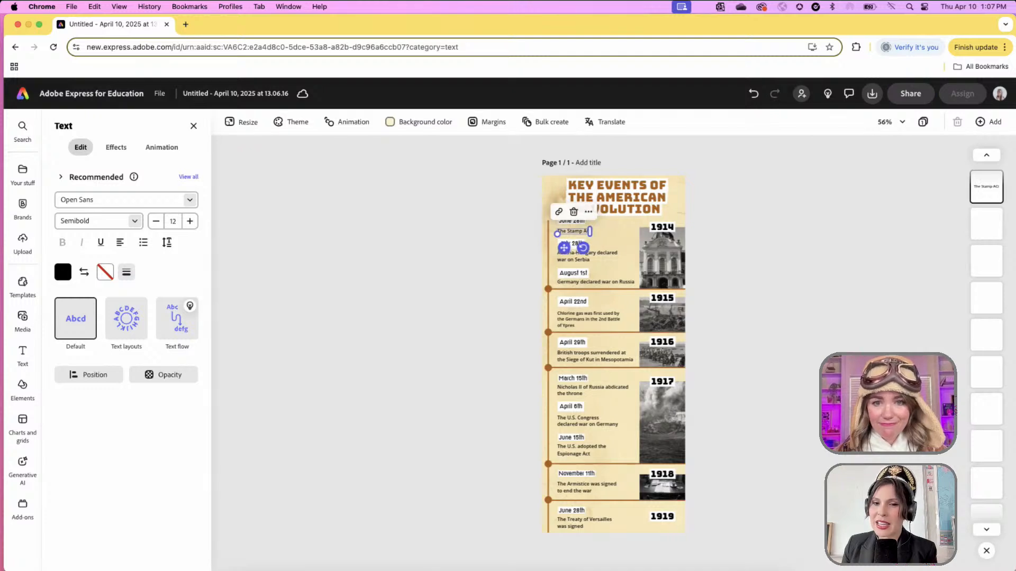
text(ct)
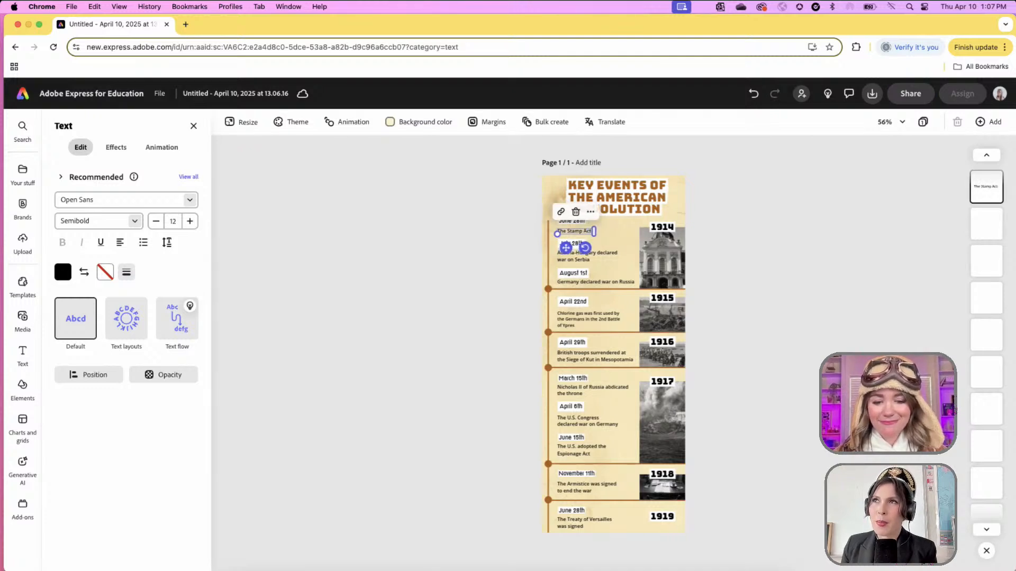
text(- first ta)
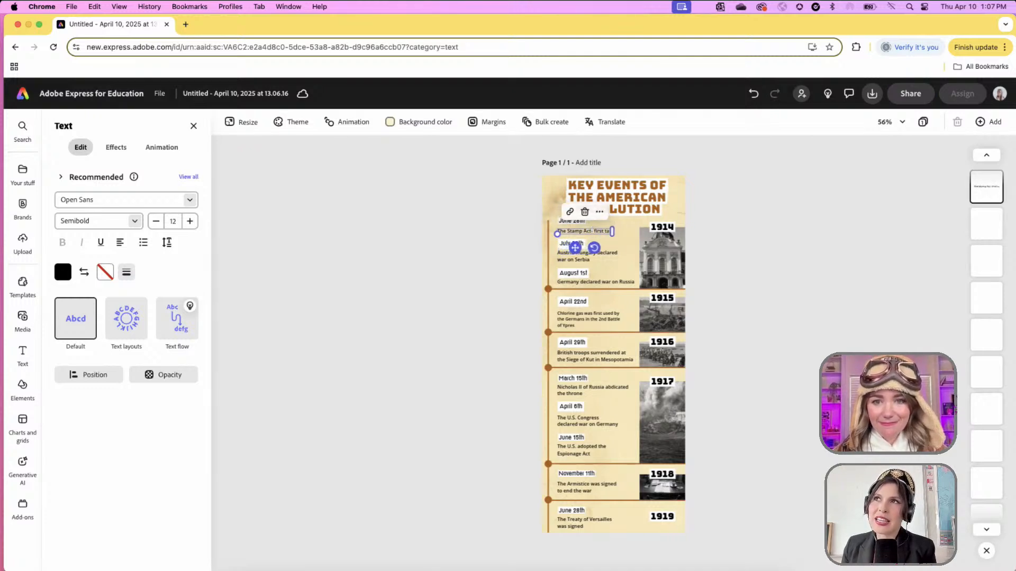
text(xes ag)
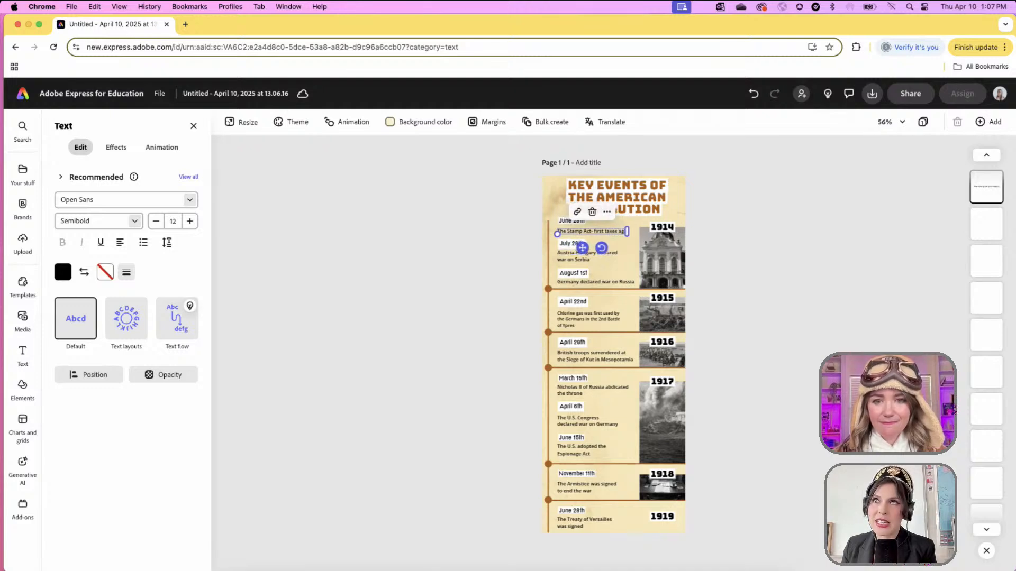
text(ainst the colon)
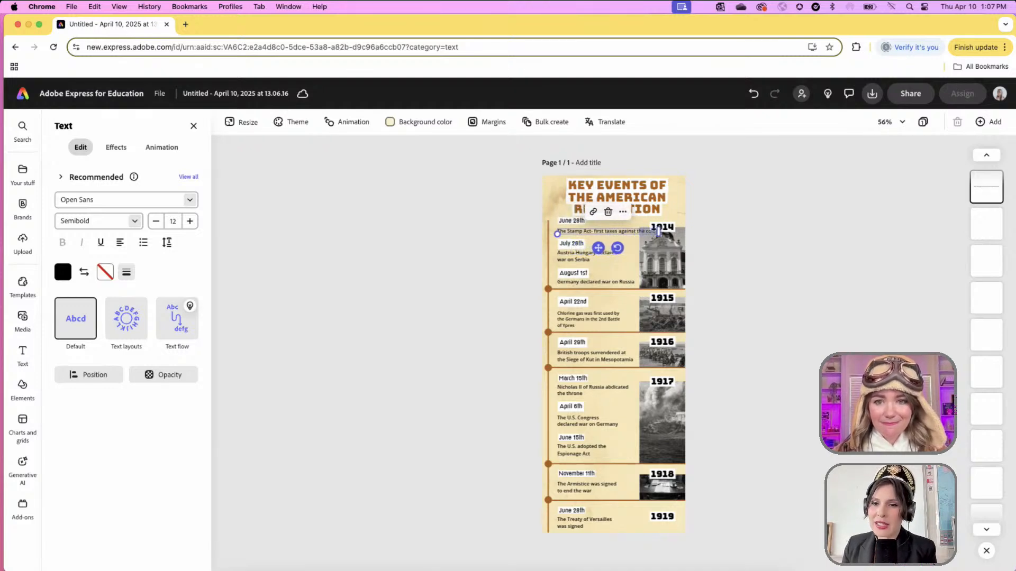
text(ists)
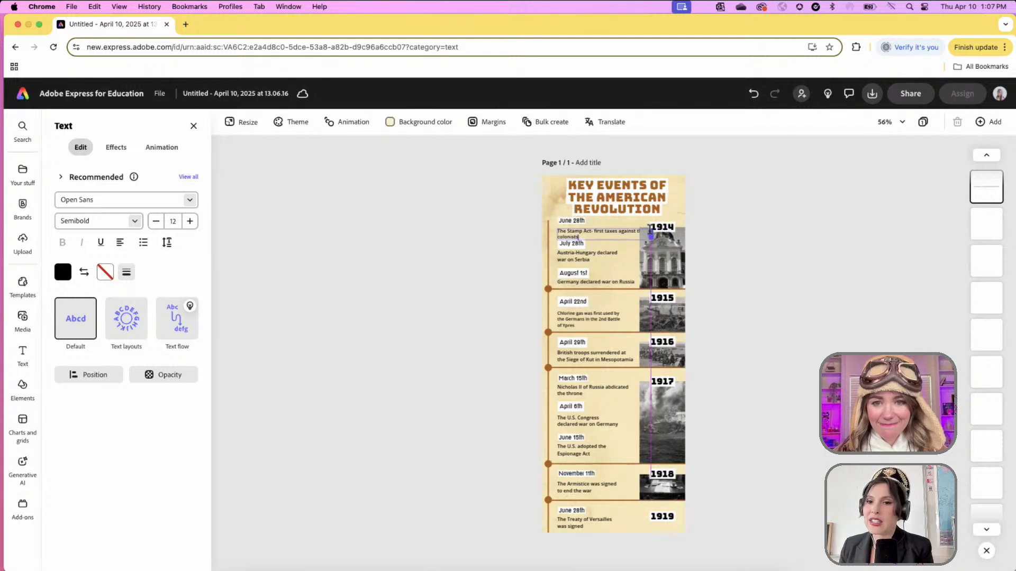
drag(651, 235, 635, 237)
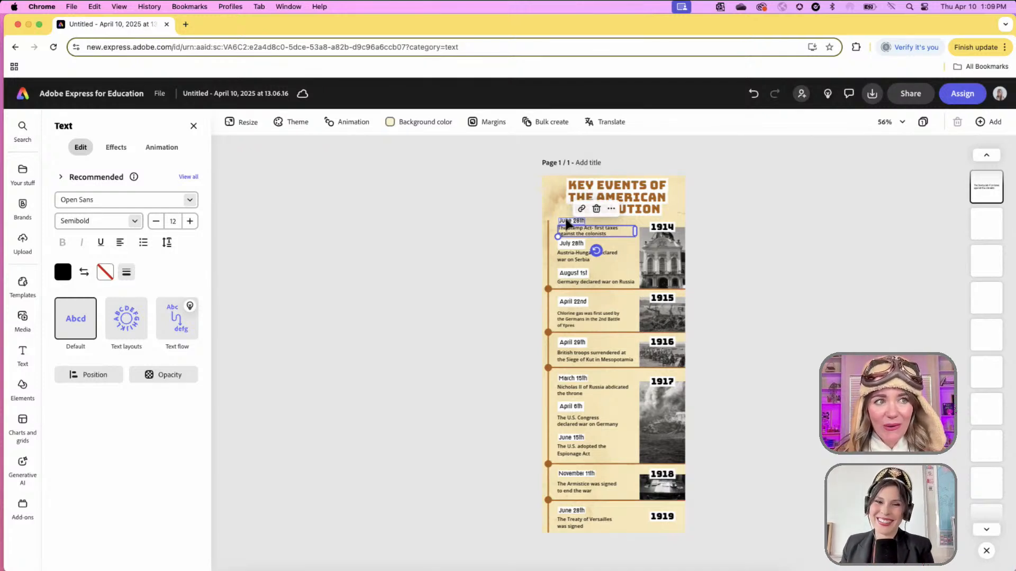
- Change the June 28th date label to 1765 and nudge it into place
click(566, 221)
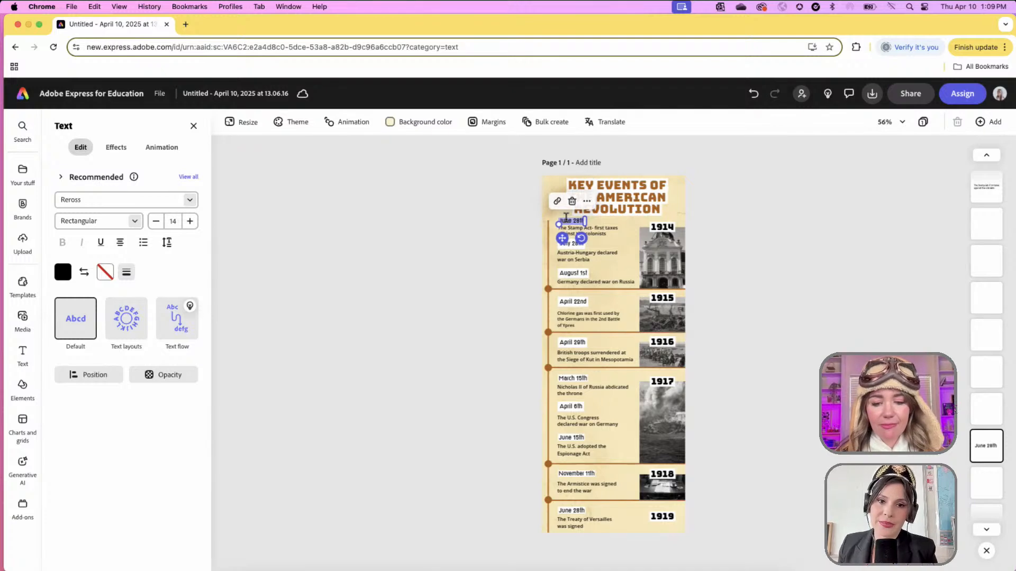
text(1765)
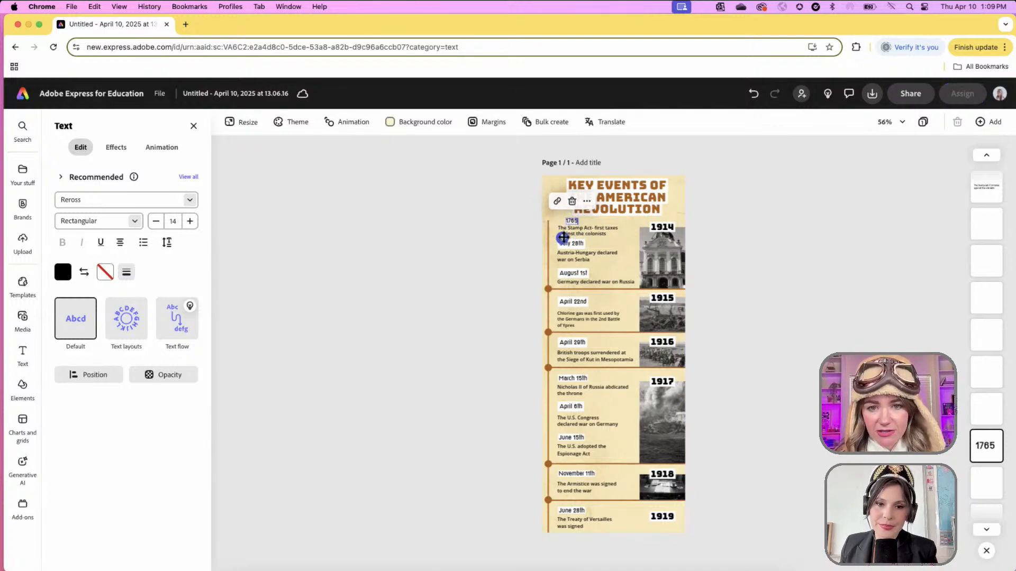
drag(562, 238, 555, 237)
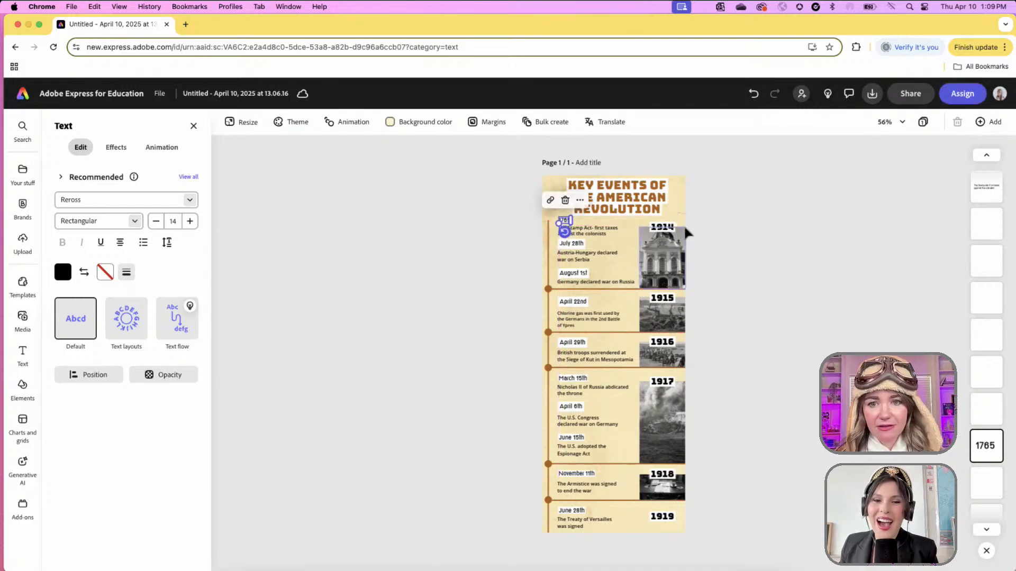
- Delete the six year labels 1914 through 1919 from the timeline photos
click(662, 227)
shift+click(663, 298)
shift+click(662, 342)
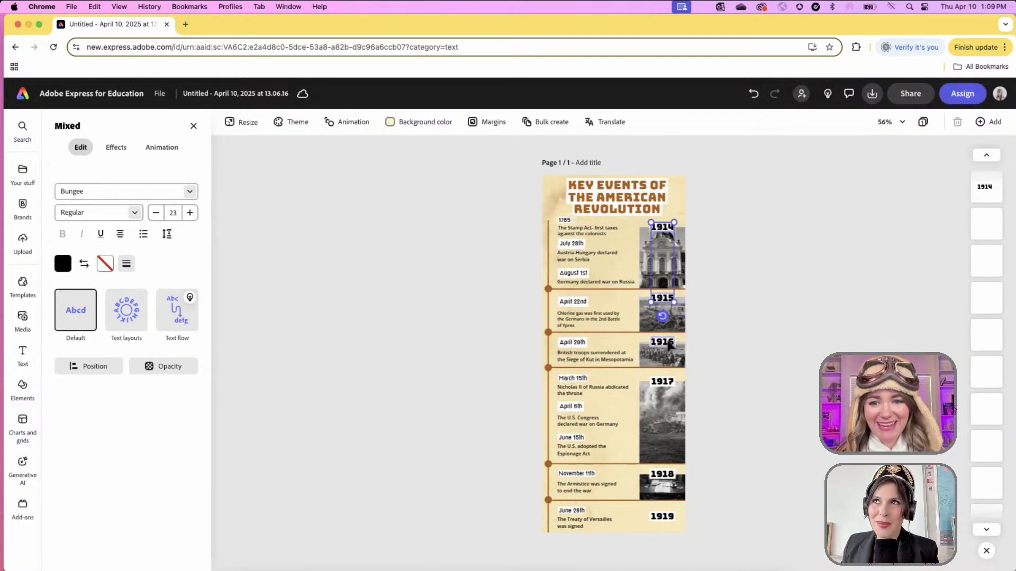
shift+click(662, 381)
shift+click(662, 474)
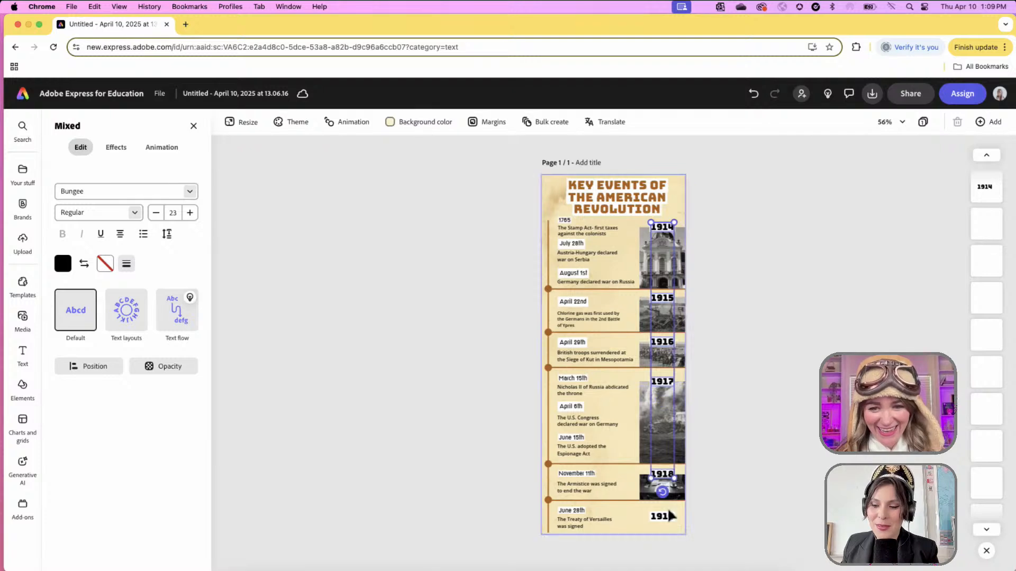
shift+click(662, 515)
key(Delete)
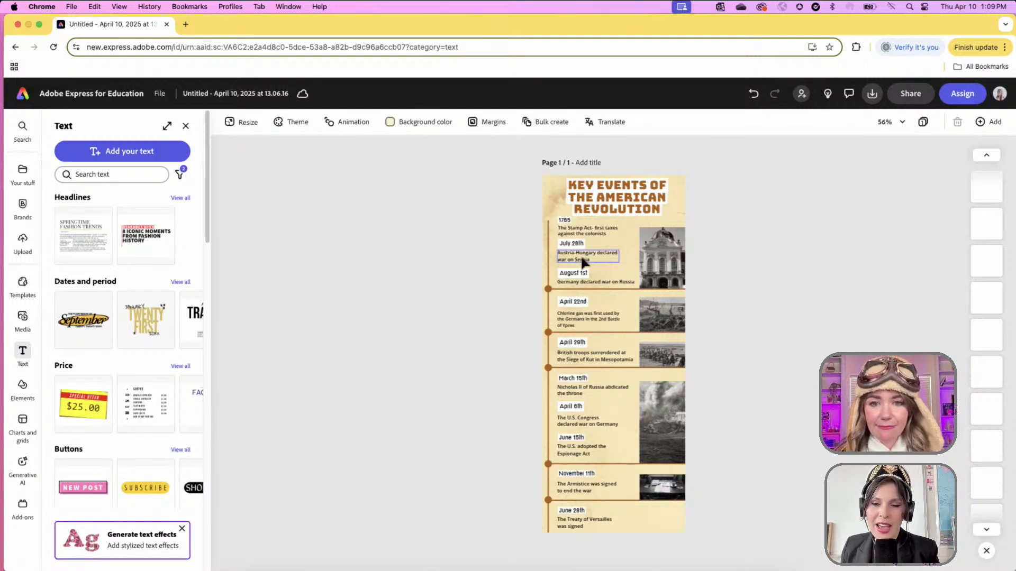
- Change the Austria-Hungary entry to 'Boston Tea Party' with the date 1773, aligning both
double_click(582, 262)
text(Boston)
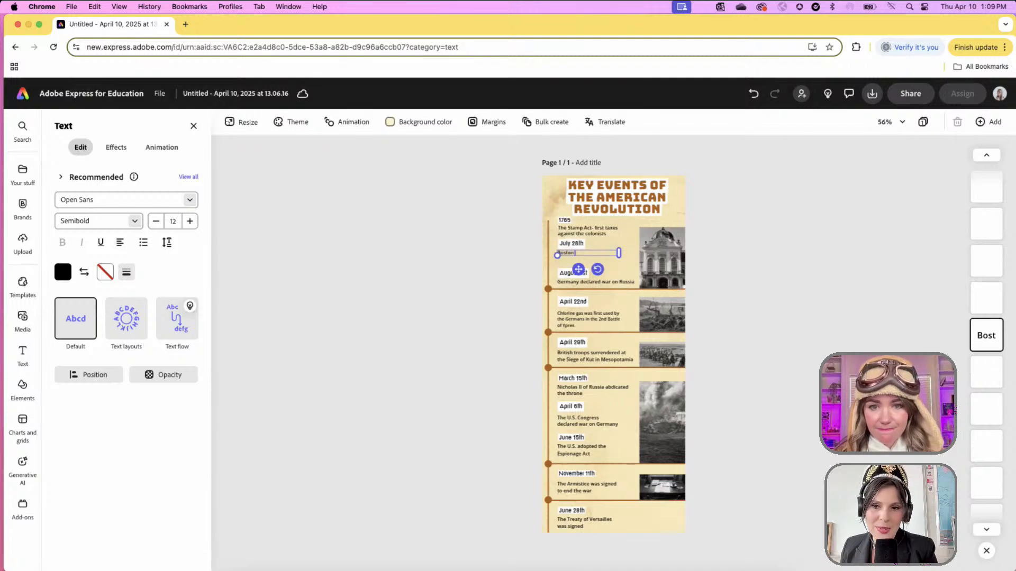
text( Tea Part)
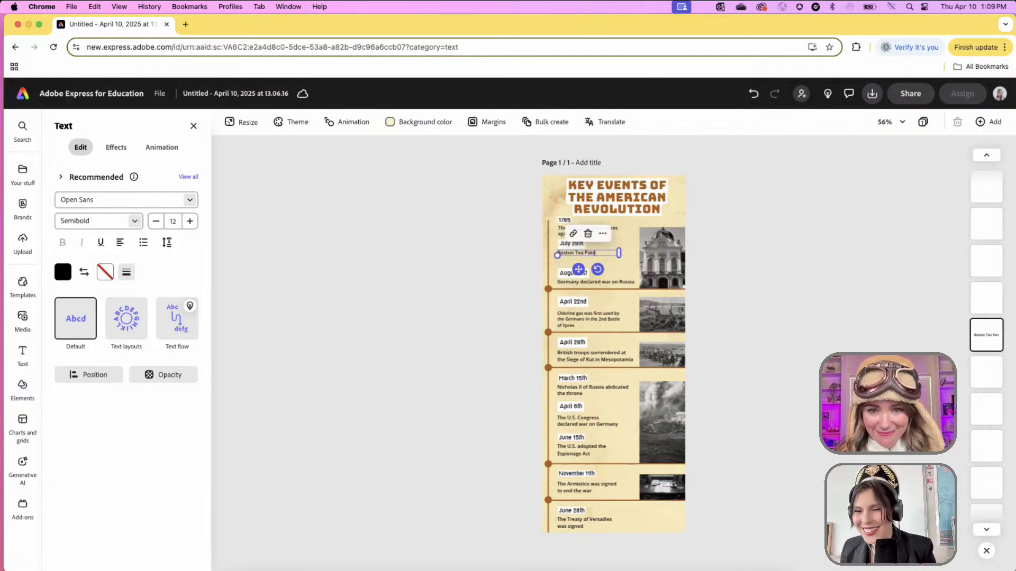
text(y)
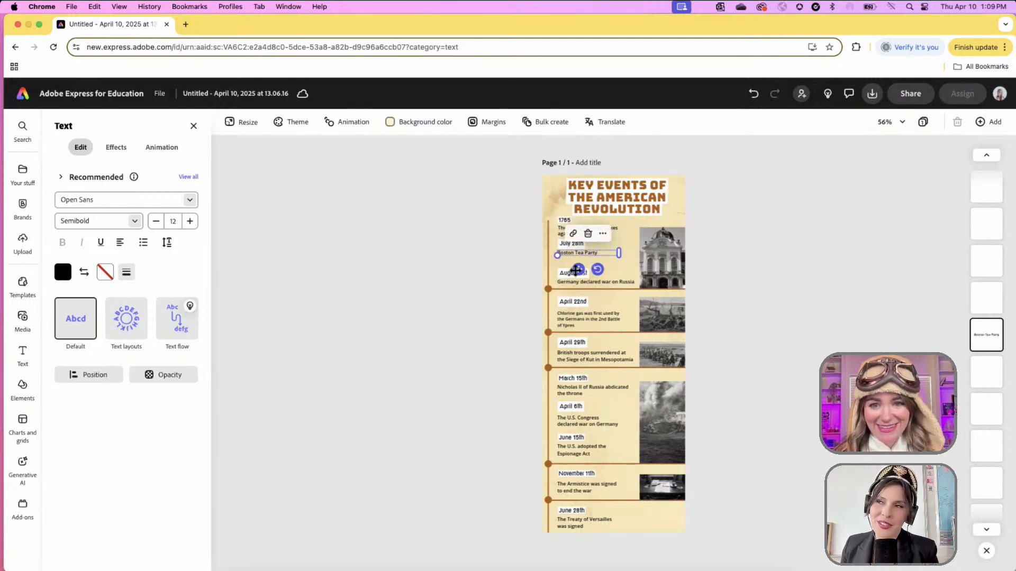
drag(576, 271, 579, 274)
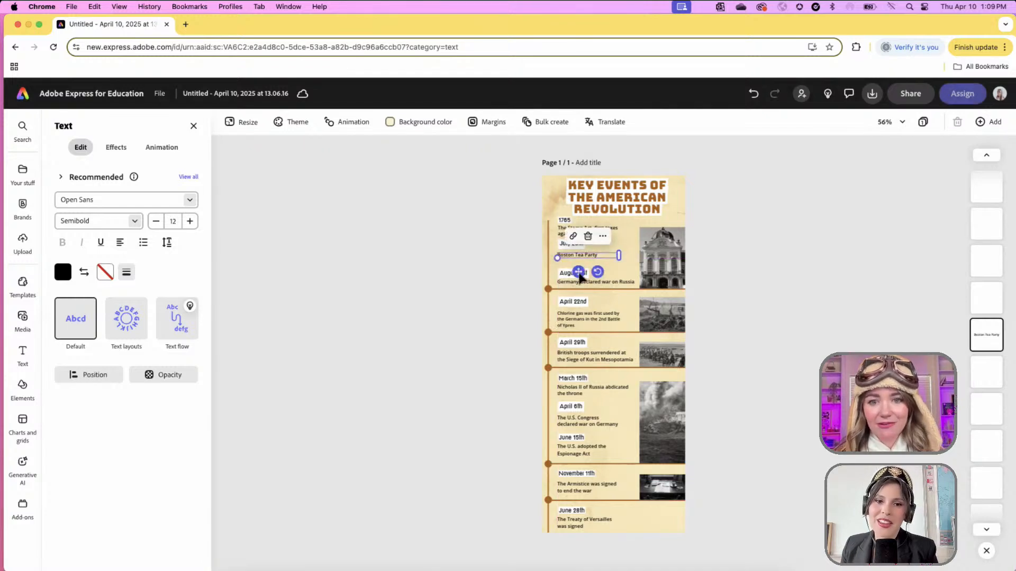
click(562, 246)
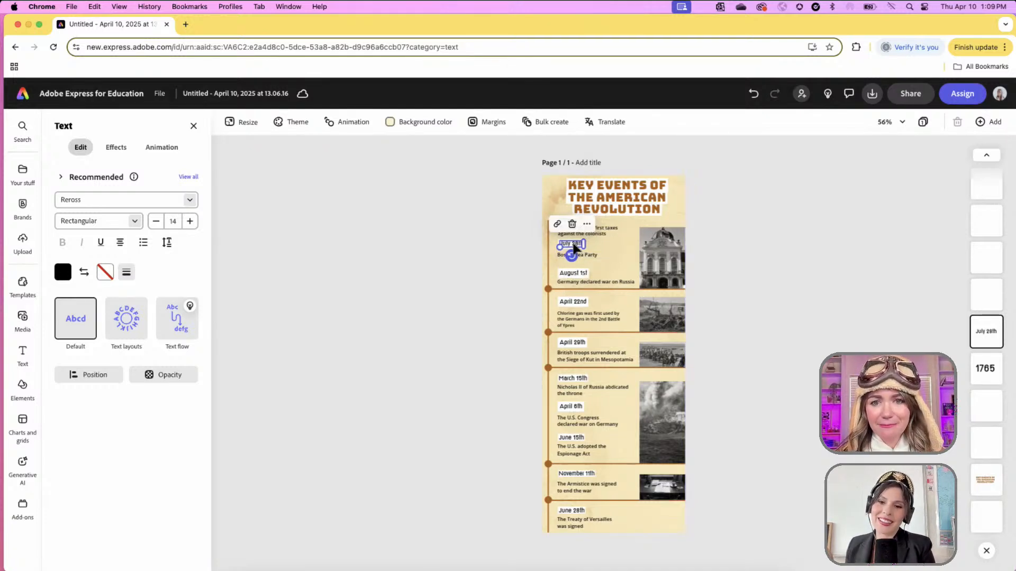
text(177)
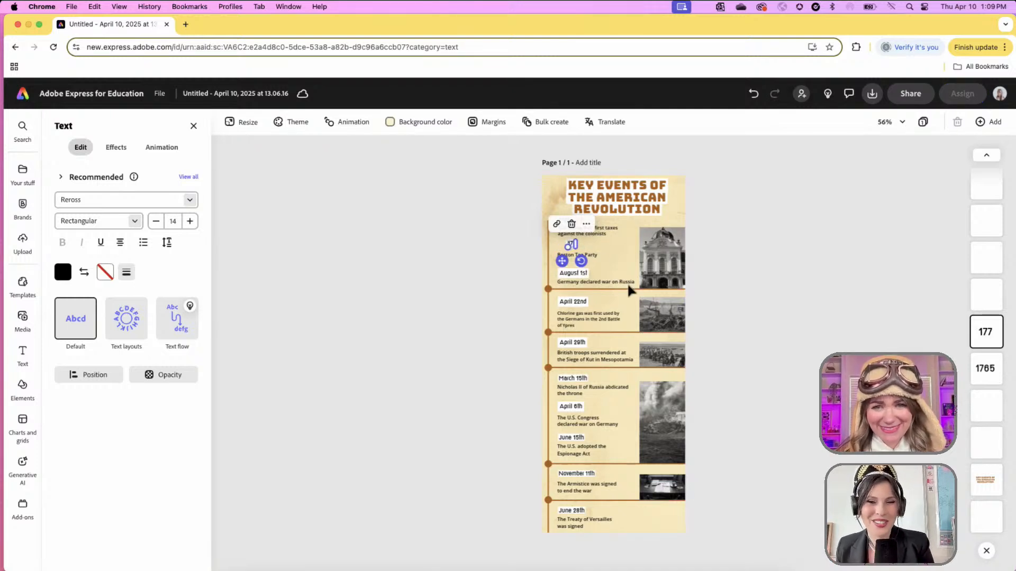
text(3)
drag(562, 261, 554, 264)
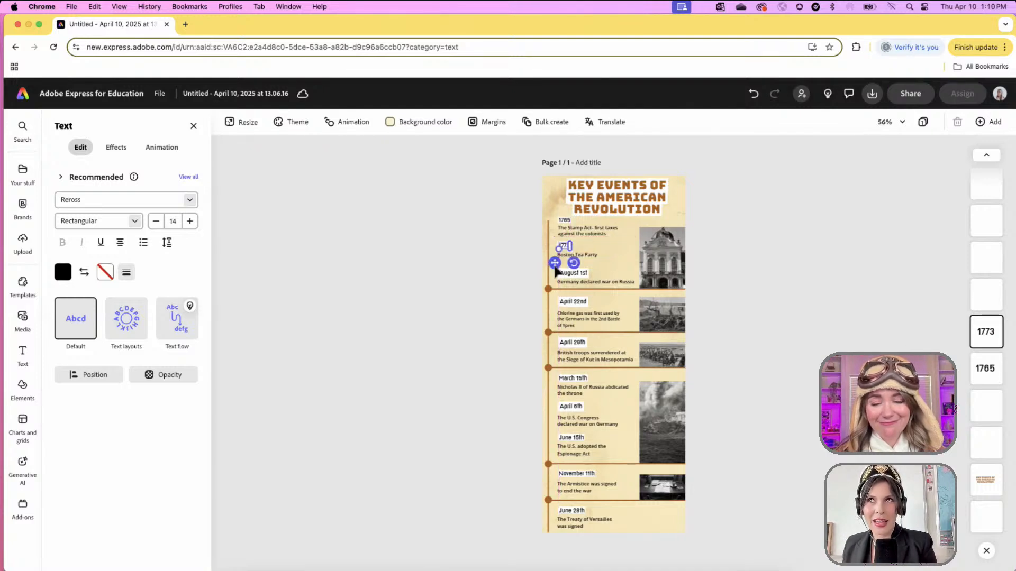
click(509, 303)
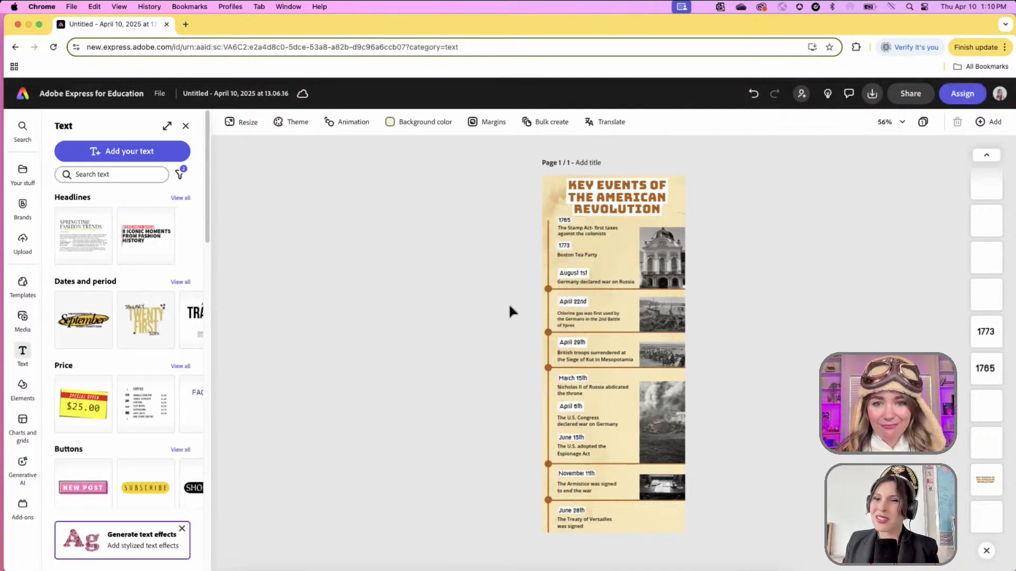
click(566, 234)
click(485, 274)
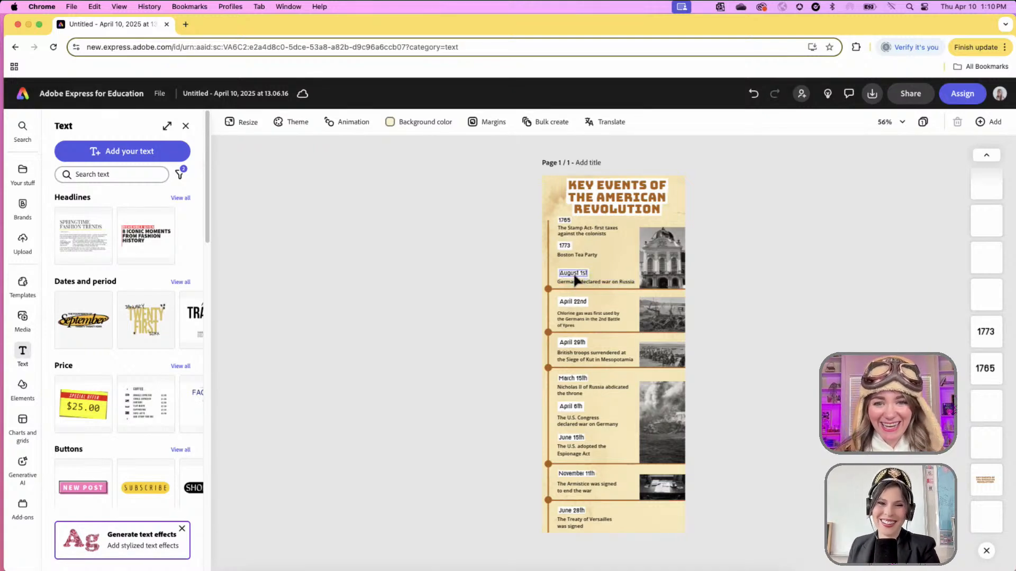
- Replace the third entry with 'Intolerable Acts' and change its August 1st date to 1774
click(574, 278)
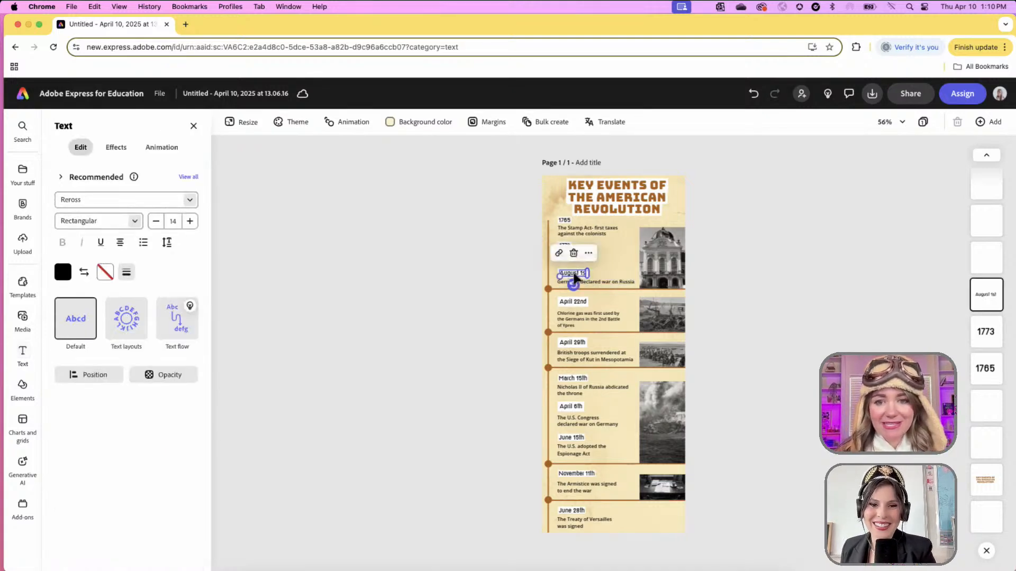
double_click(574, 273)
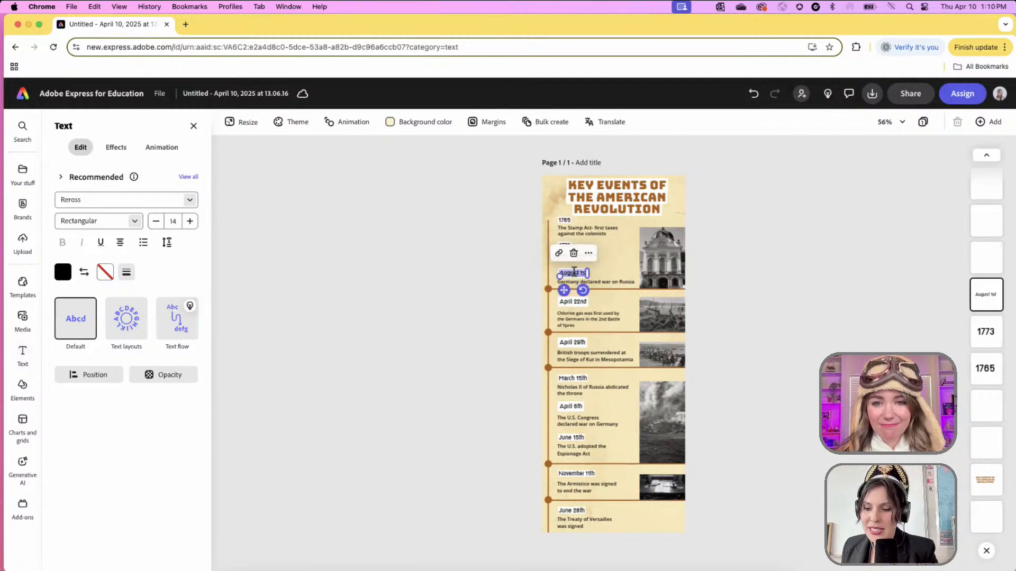
click(613, 286)
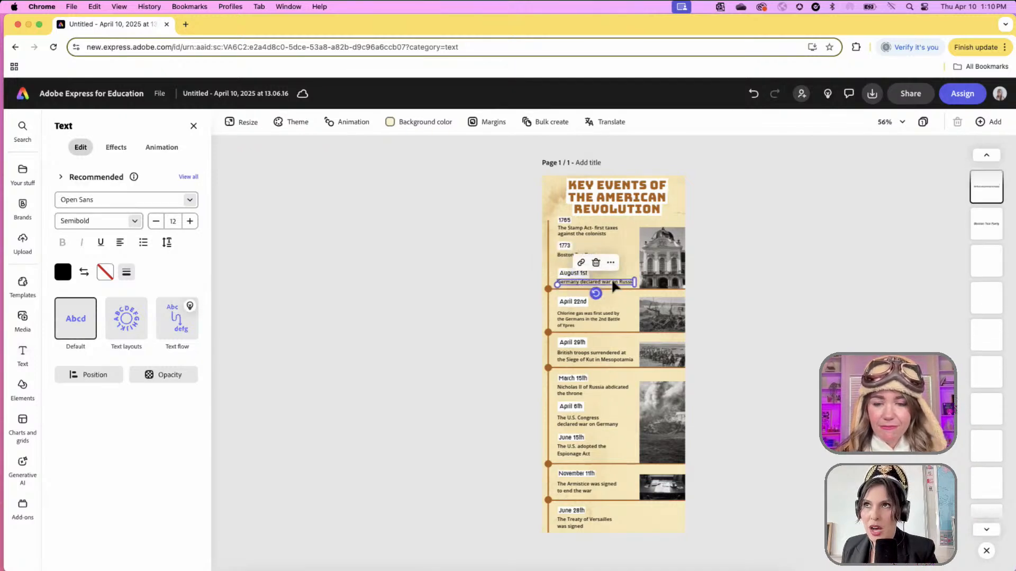
double_click(613, 280)
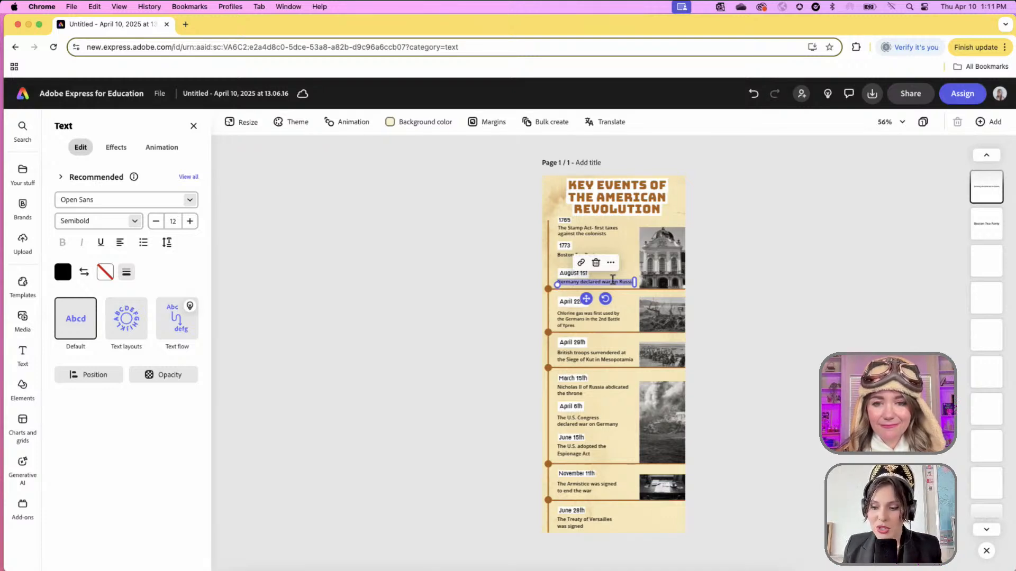
text(Intolerabl)
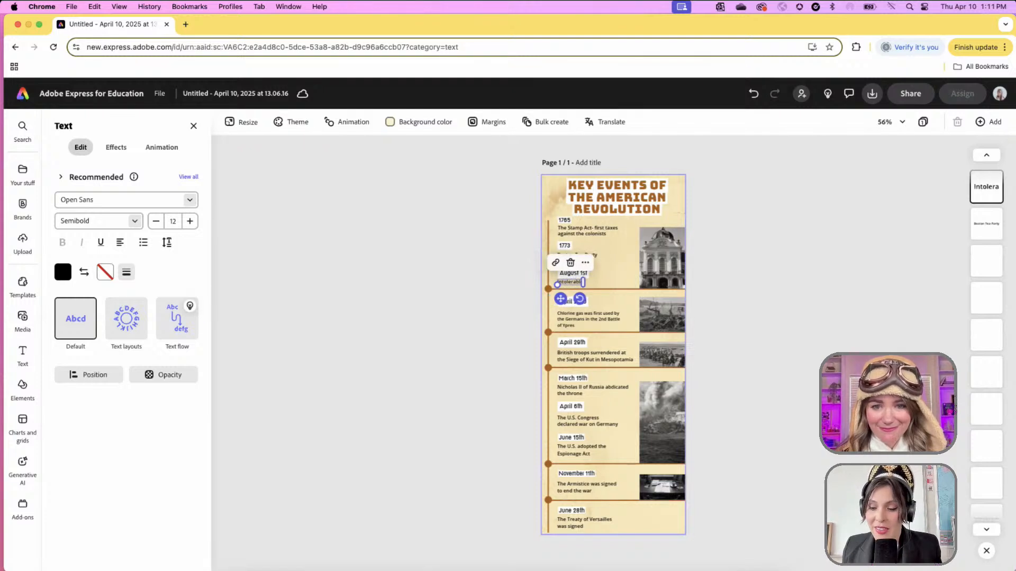
text(e Acts)
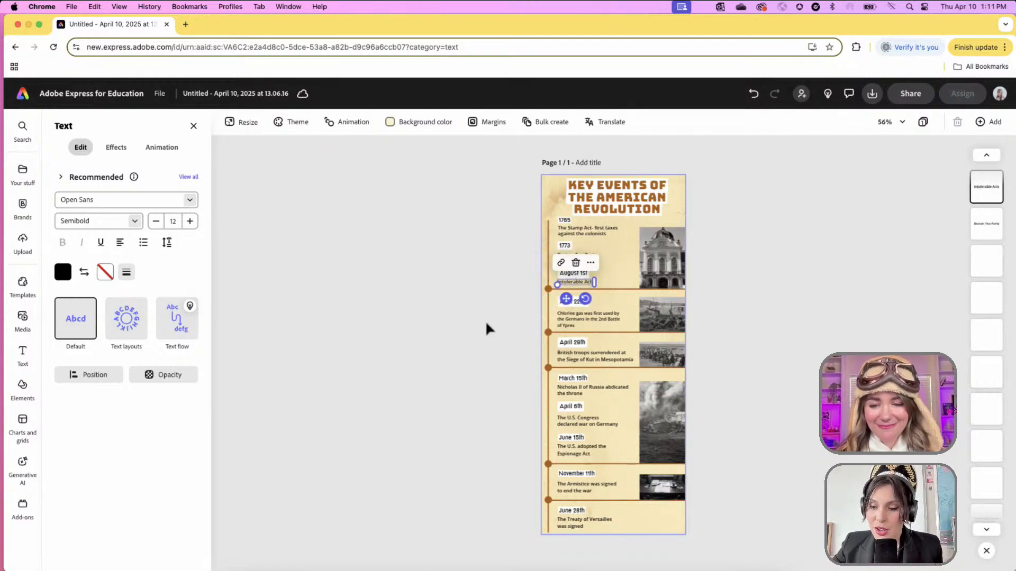
click(575, 286)
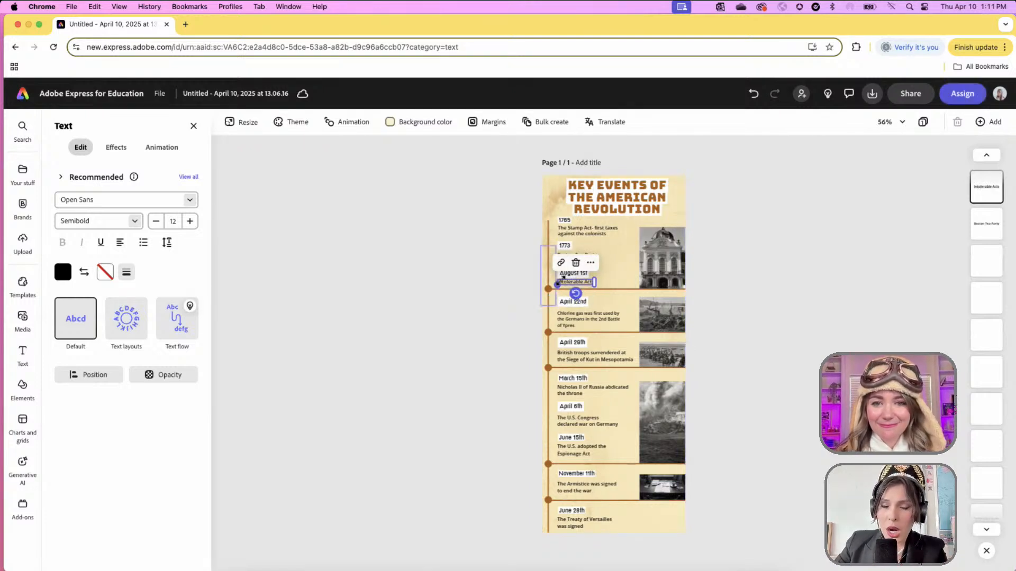
click(576, 276)
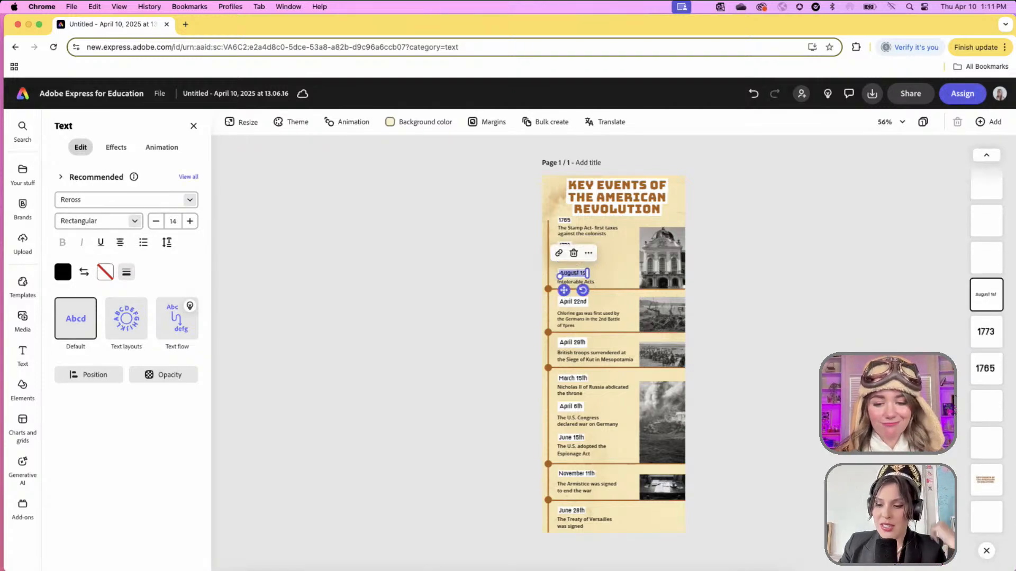
text(1774)
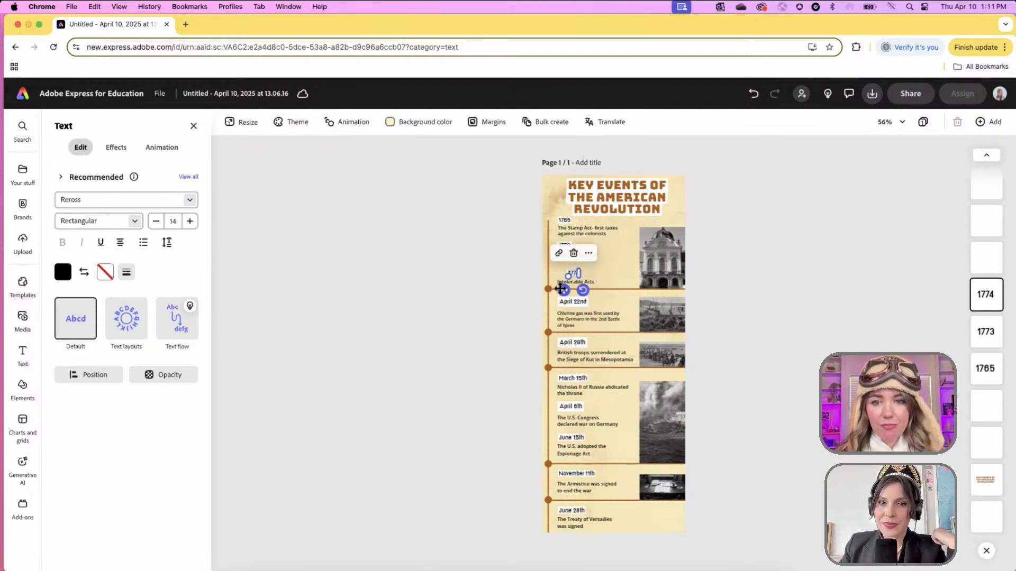
drag(561, 289, 556, 289)
- Append '-> First Continental Congress', wrap the text onto two lines, and nudge it left
click(593, 284)
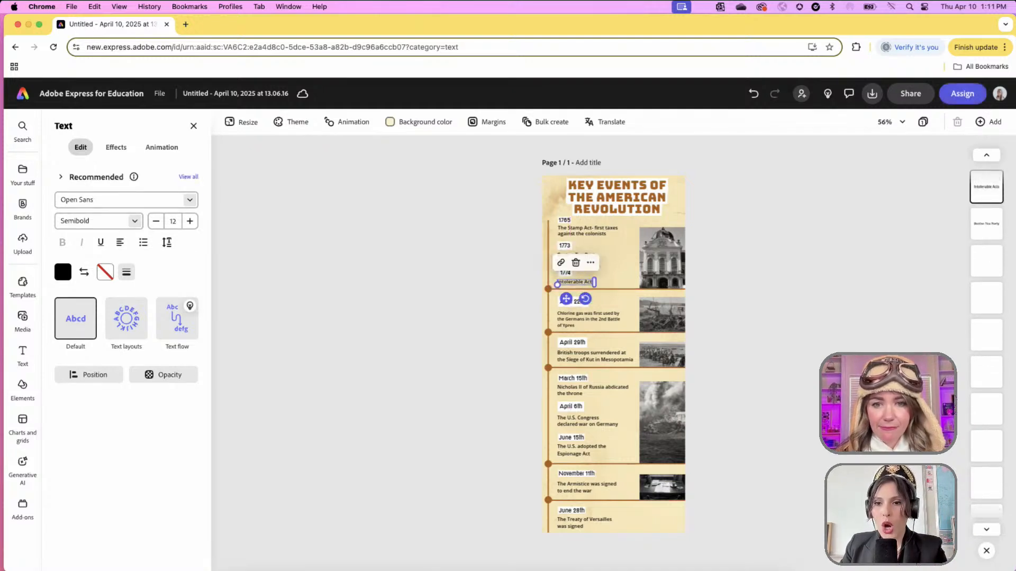
text(-> Firs)
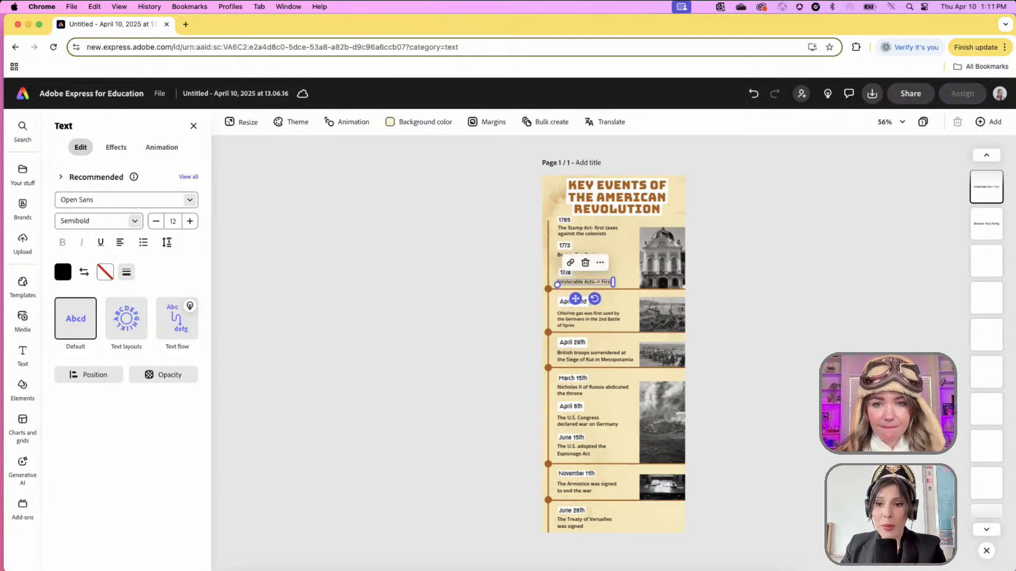
text(t Continental Congr)
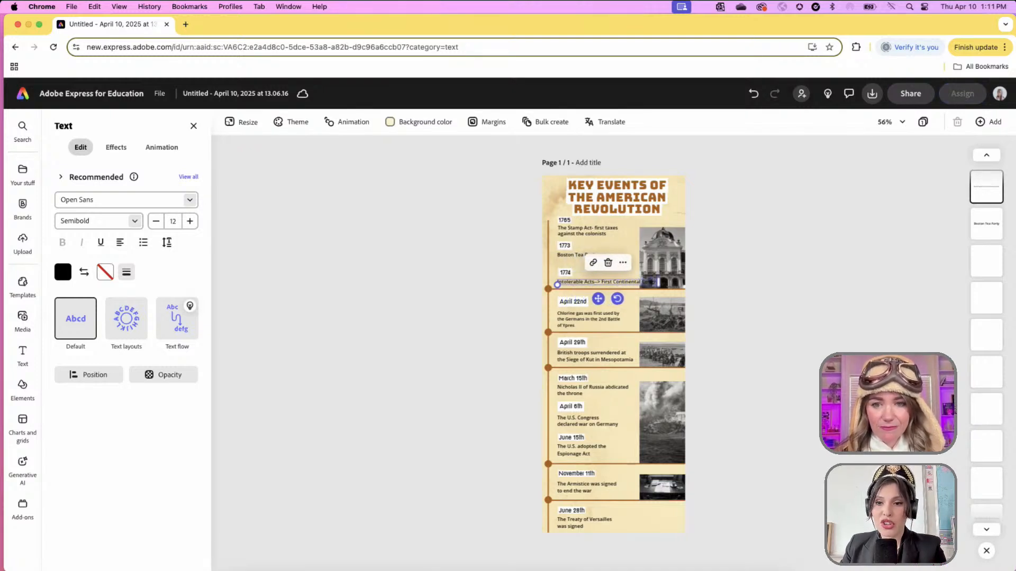
text(es)
drag(663, 283, 634, 286)
click(565, 275)
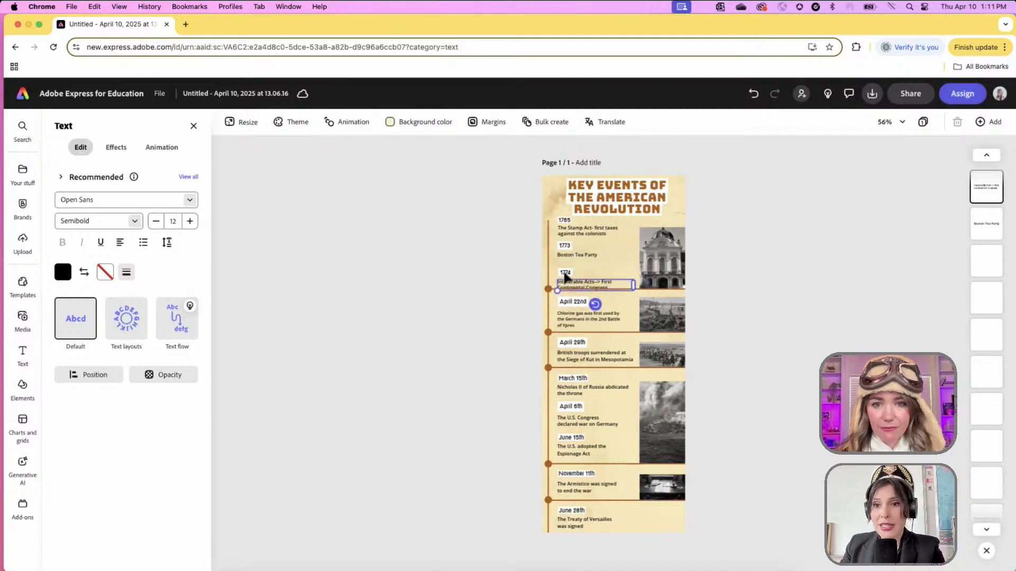
drag(569, 273, 567, 274)
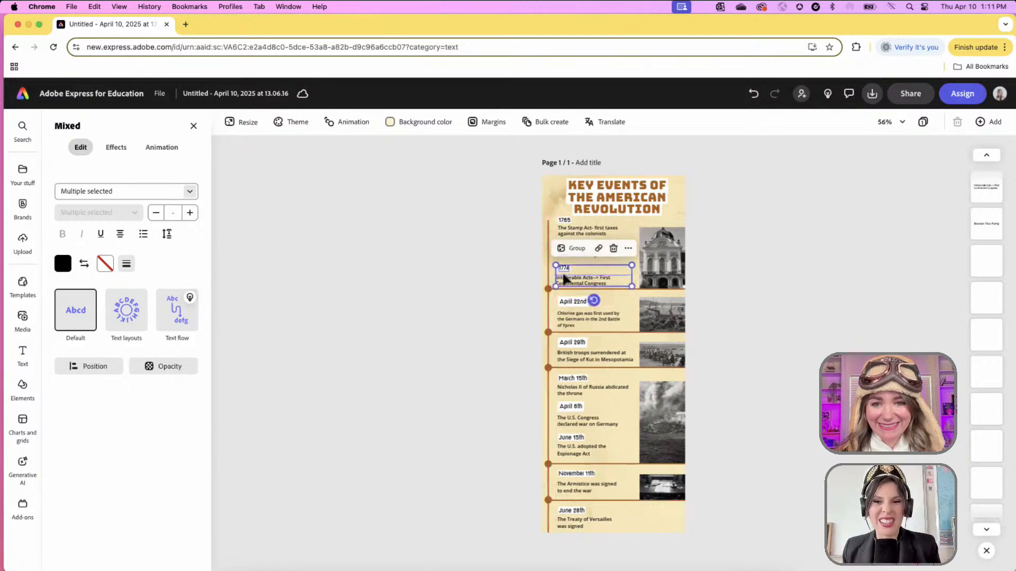
- Deselect everything, then select the building photo beside the 1774 entry
click(487, 293)
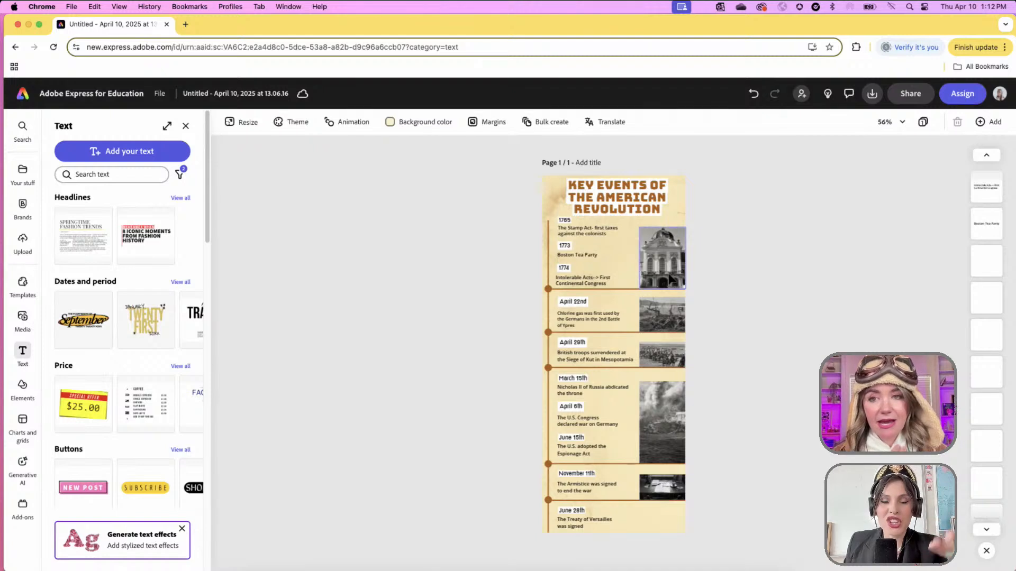
click(671, 279)
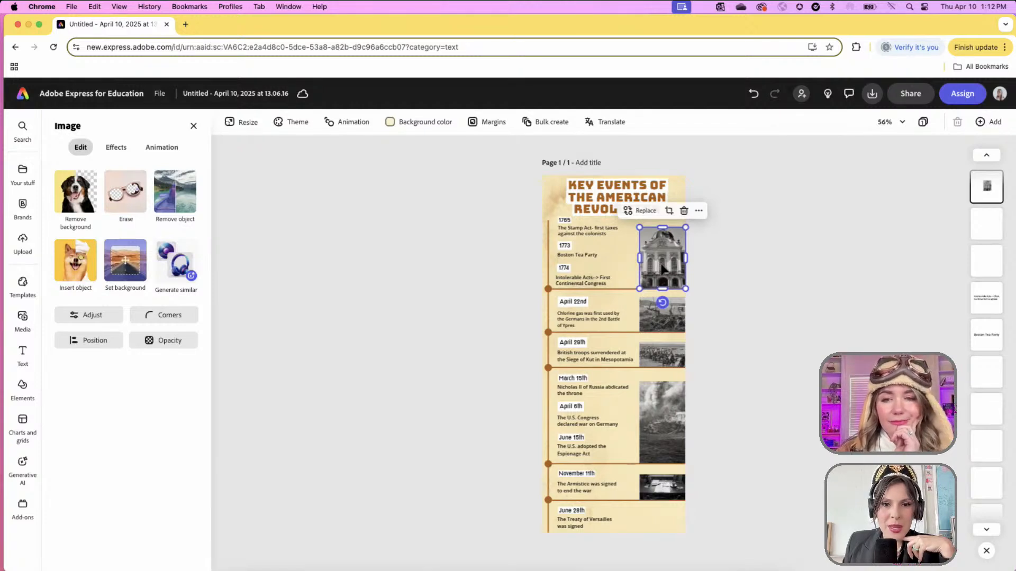
- Try a stock photo replacement search for 'boston tea party', then close the panel
click(642, 211)
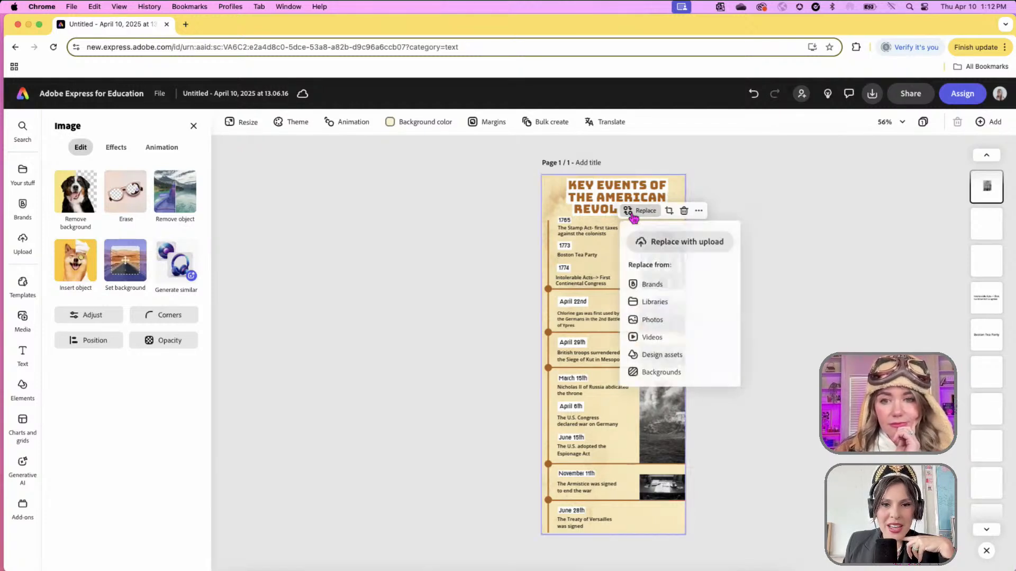
click(656, 321)
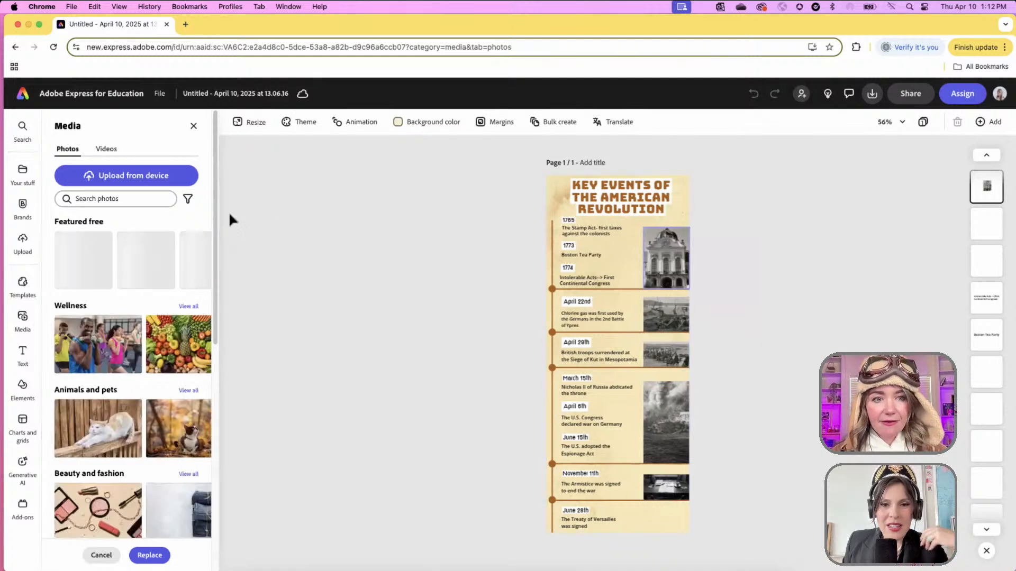
click(136, 197)
text(bost)
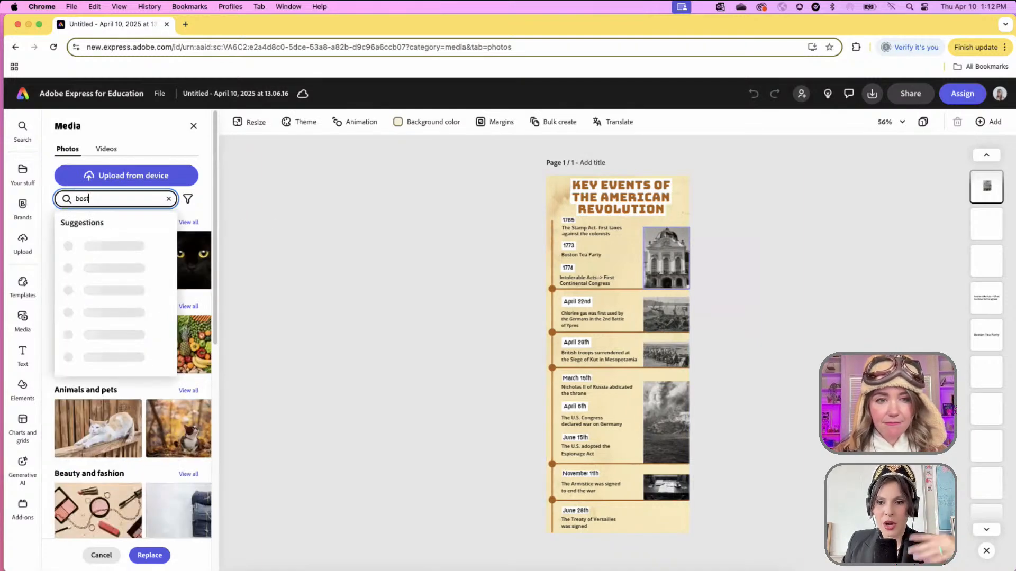
text(on tea party)
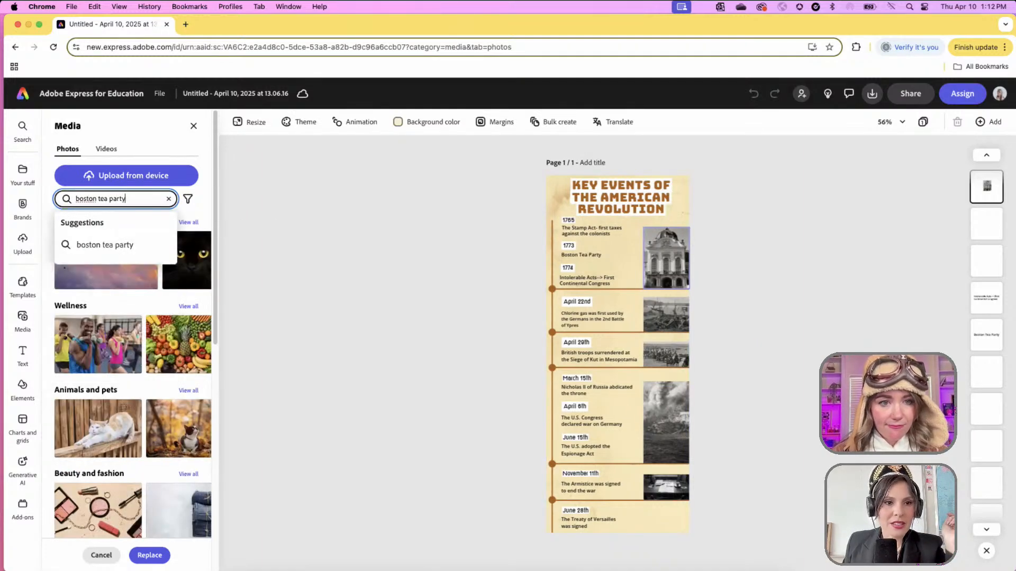
key(Return)
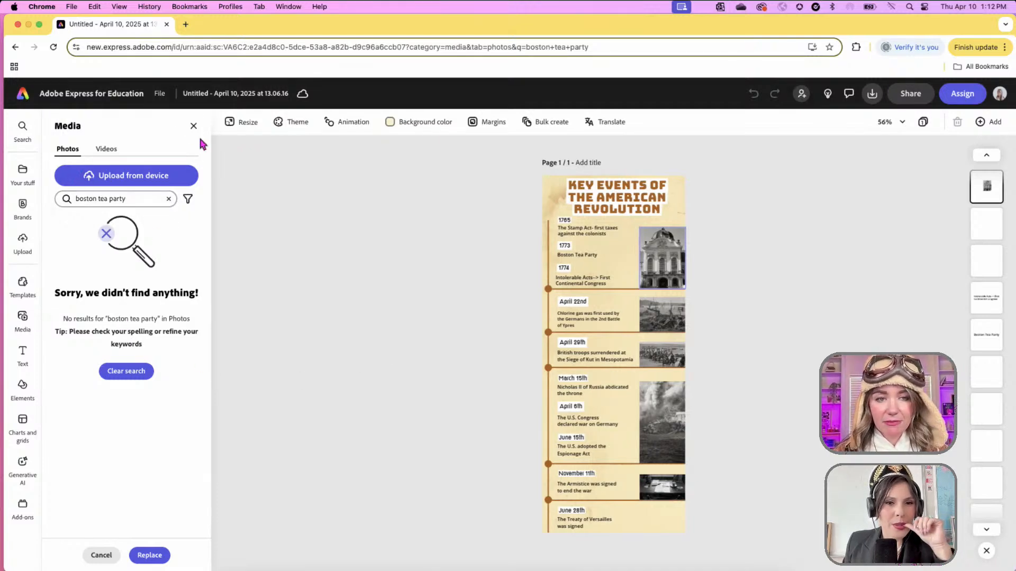
click(401, 310)
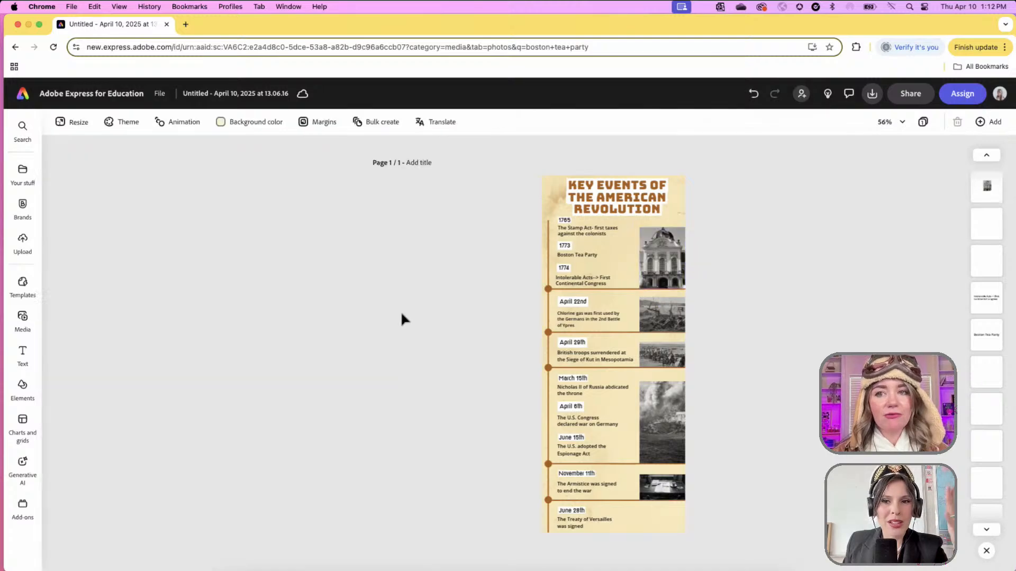
- Reopen stock photo replacement for the building photo and search 'harbor' instead
click(576, 256)
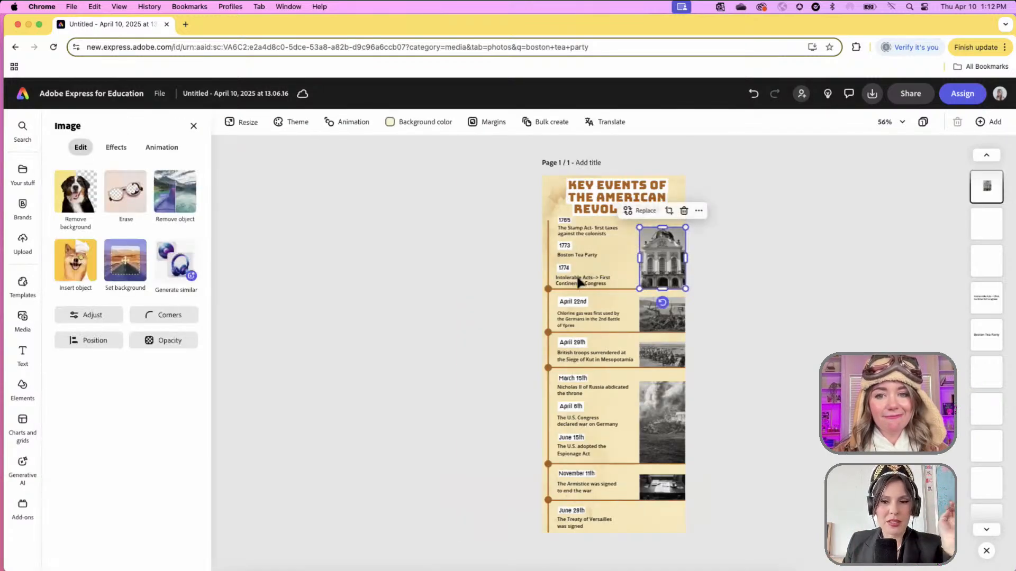
click(634, 211)
click(667, 321)
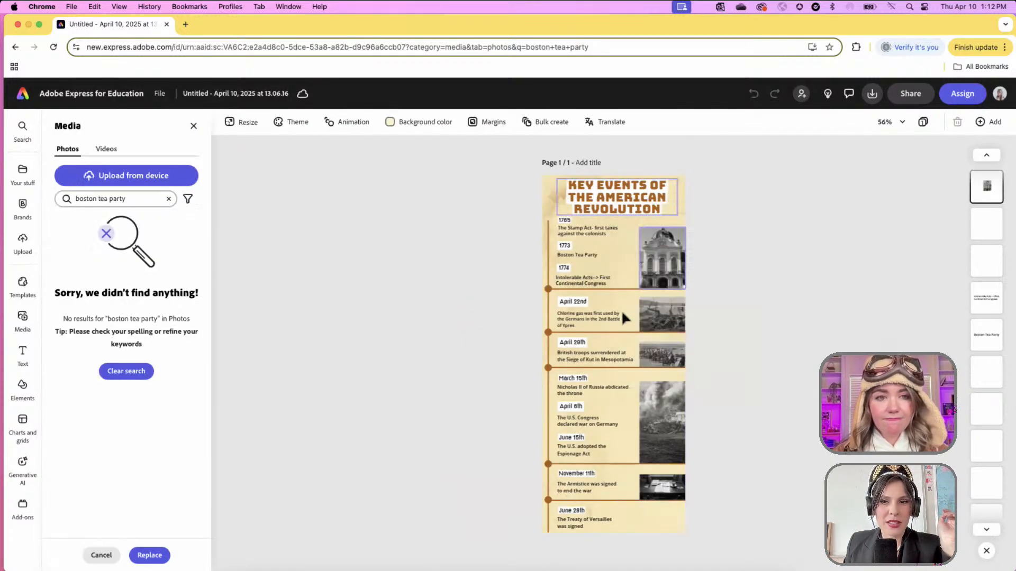
click(148, 203)
text(harbor)
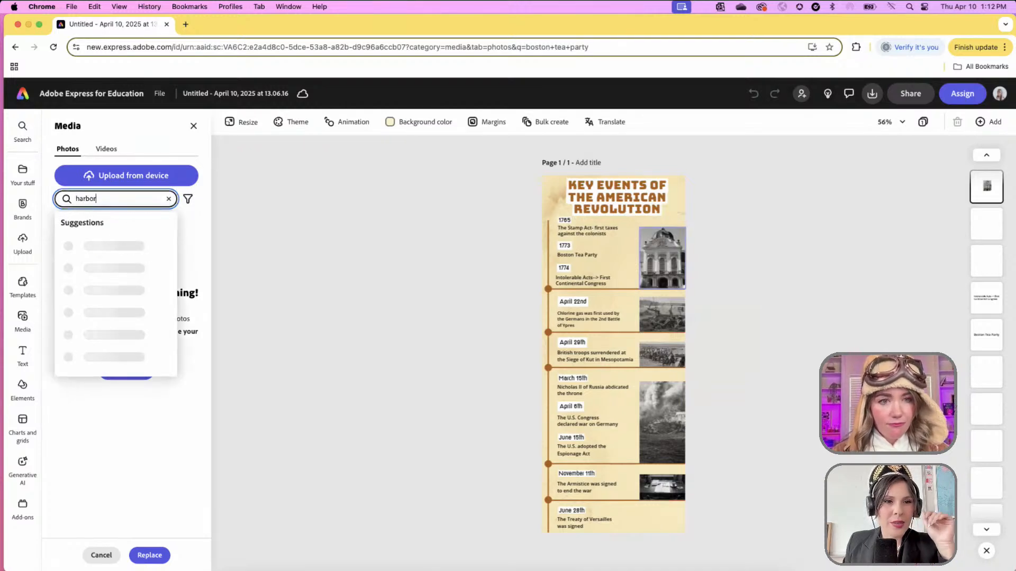
key(Return)
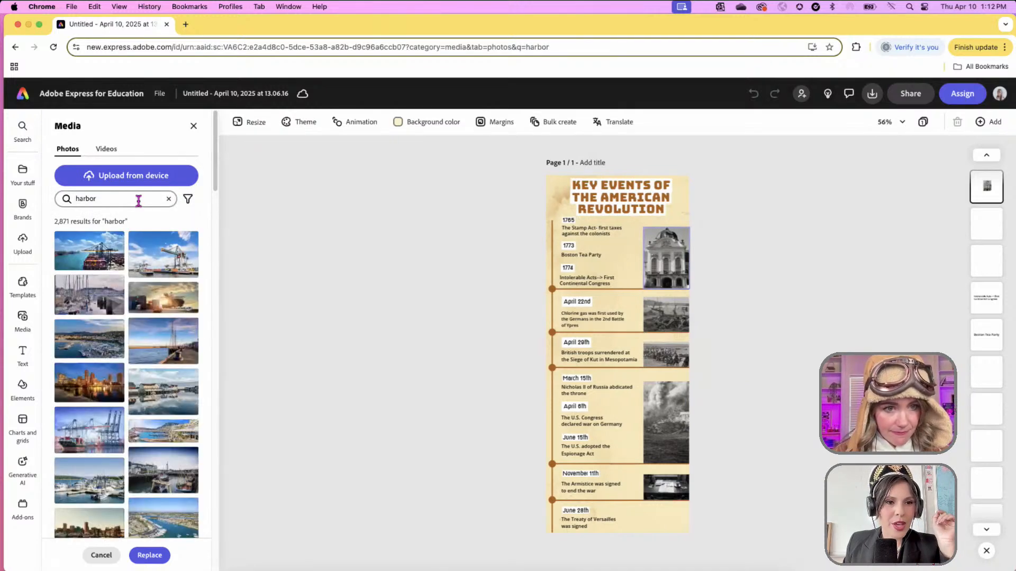
scroll(163, 387, down, 3)
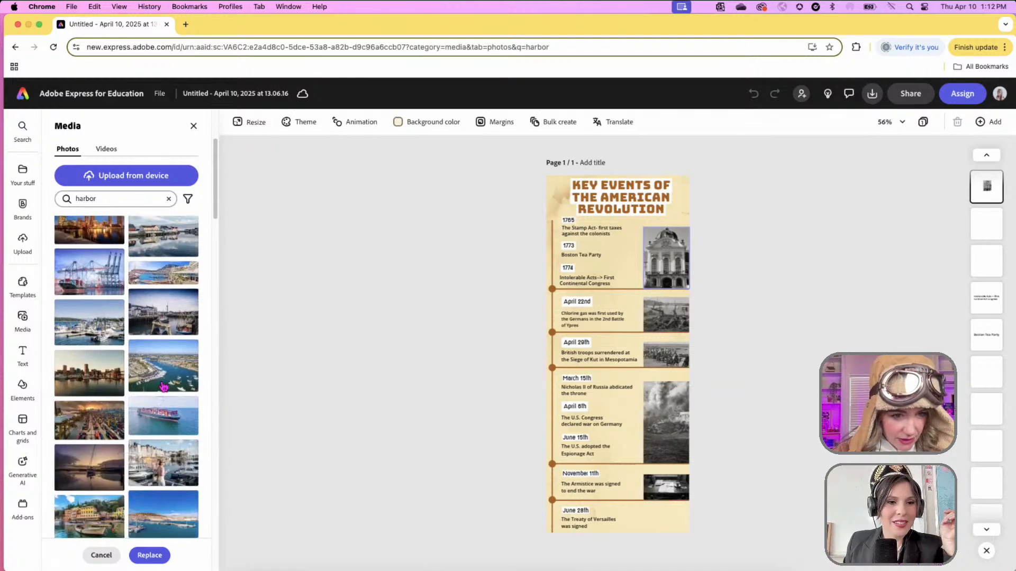
scroll(163, 386, down, 3)
- Search 'old documents' and use the quill-and-book photo as the replacement
click(126, 204)
key(super+a)
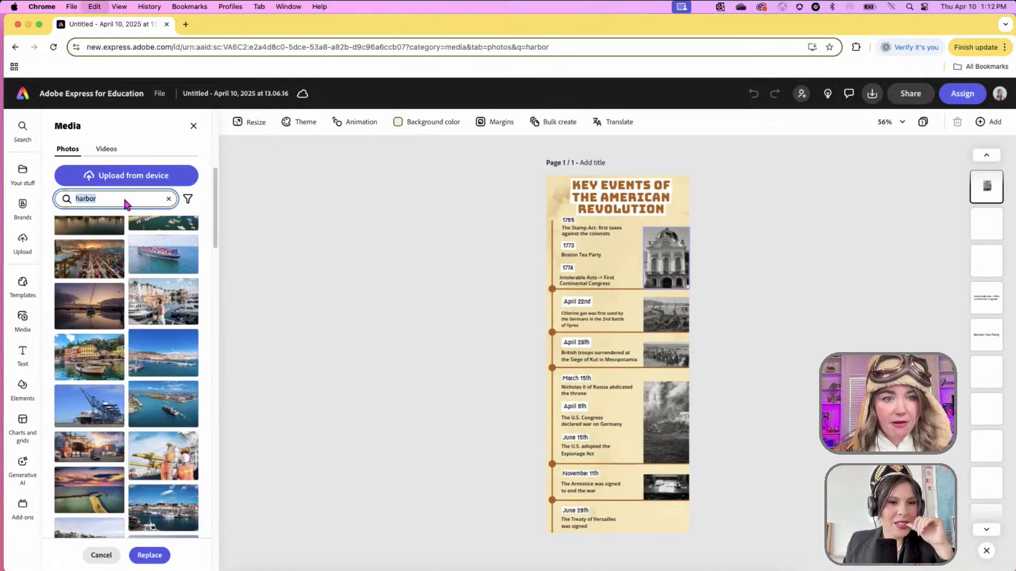
text(old documents)
key(Return)
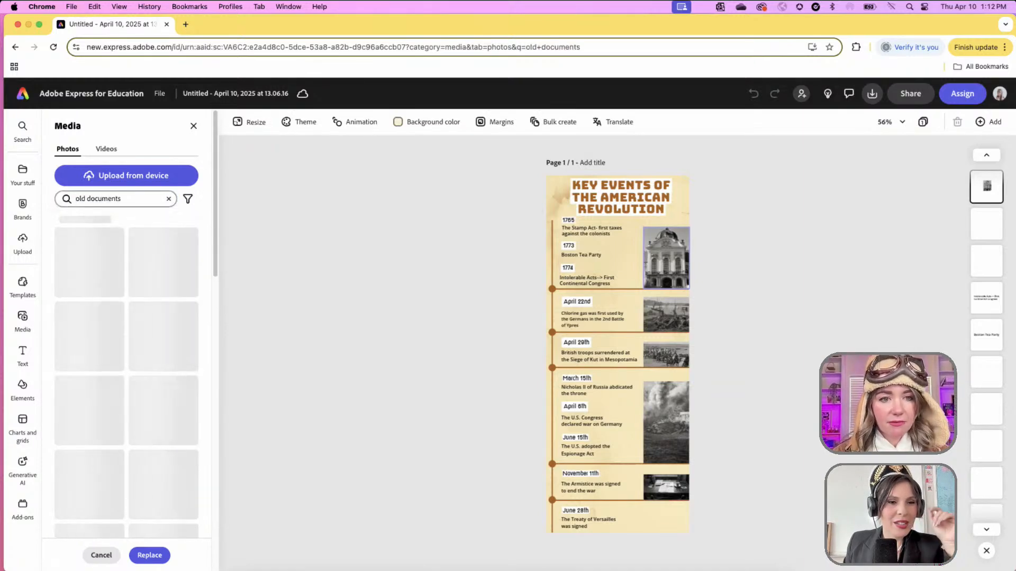
scroll(157, 351, down, 2)
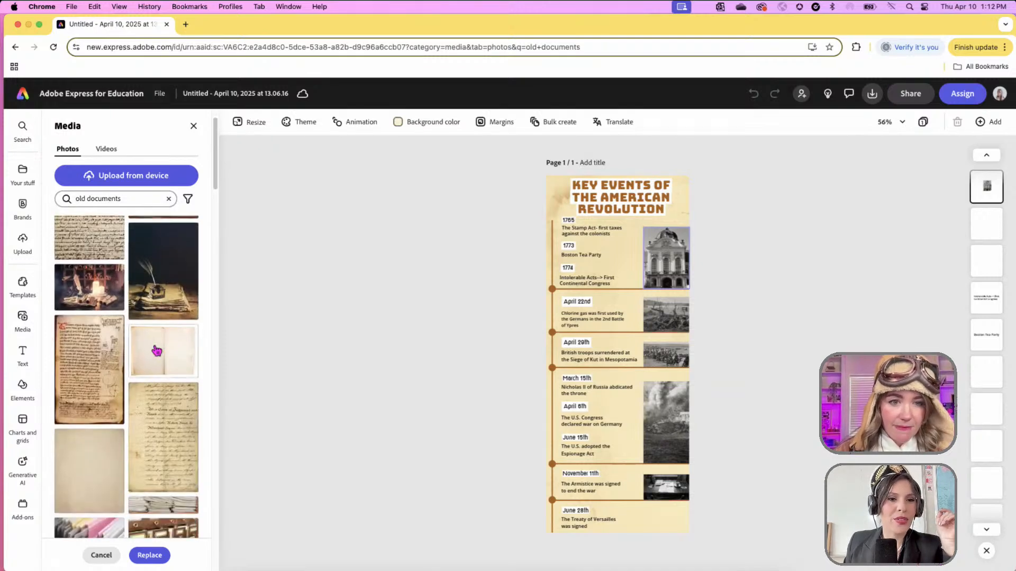
click(160, 298)
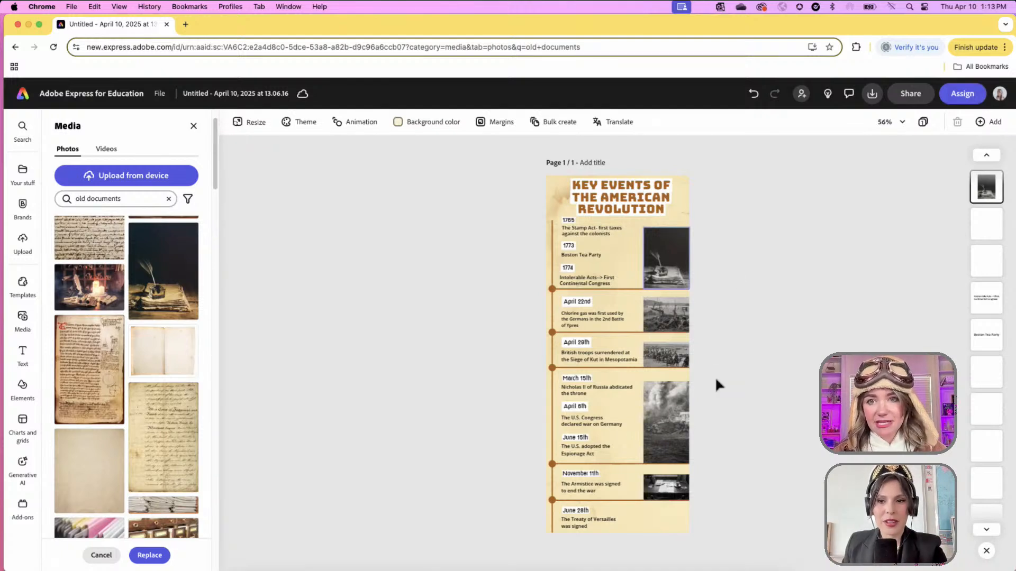
click(762, 293)
click(579, 262)
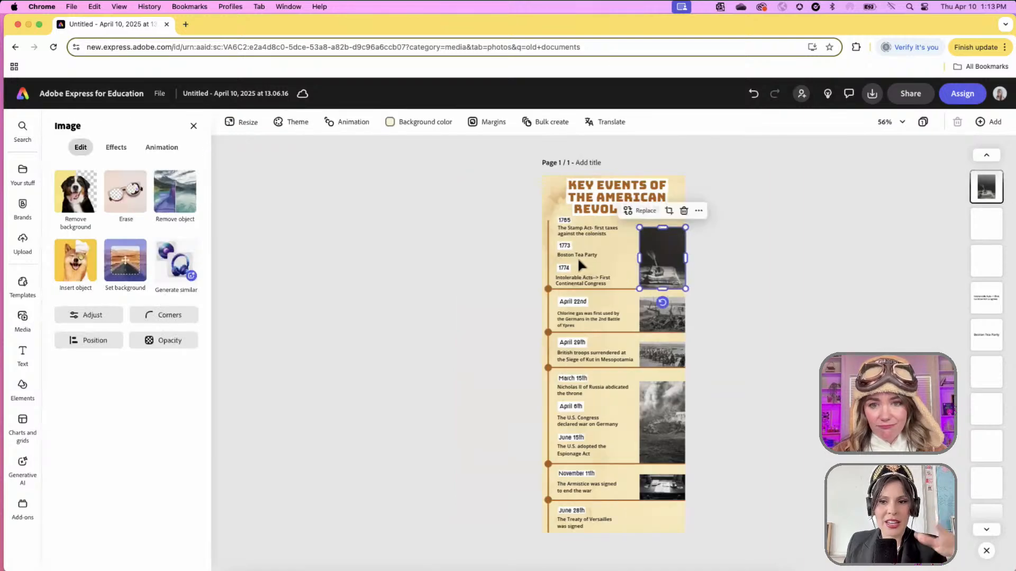
click(639, 212)
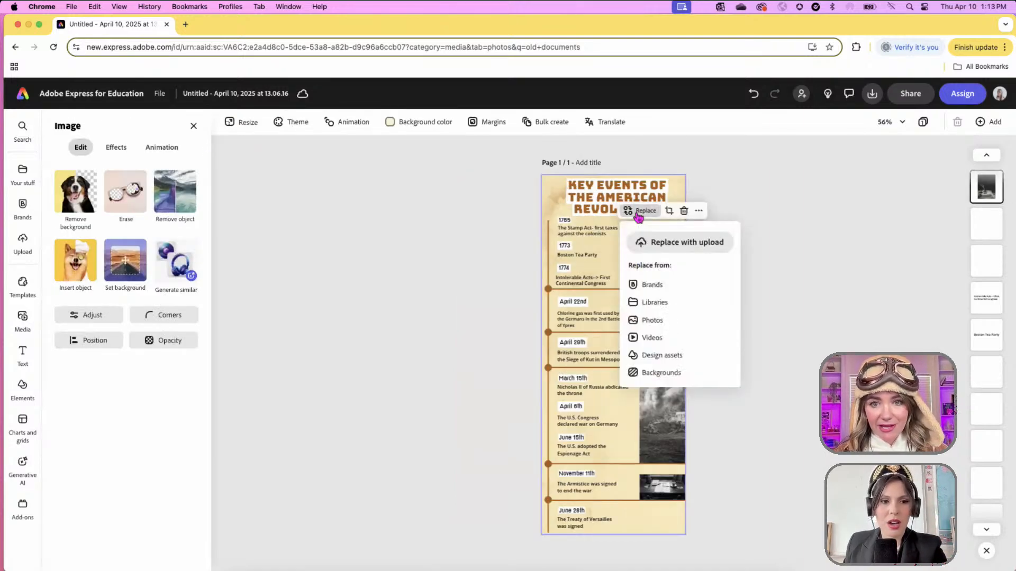
click(650, 319)
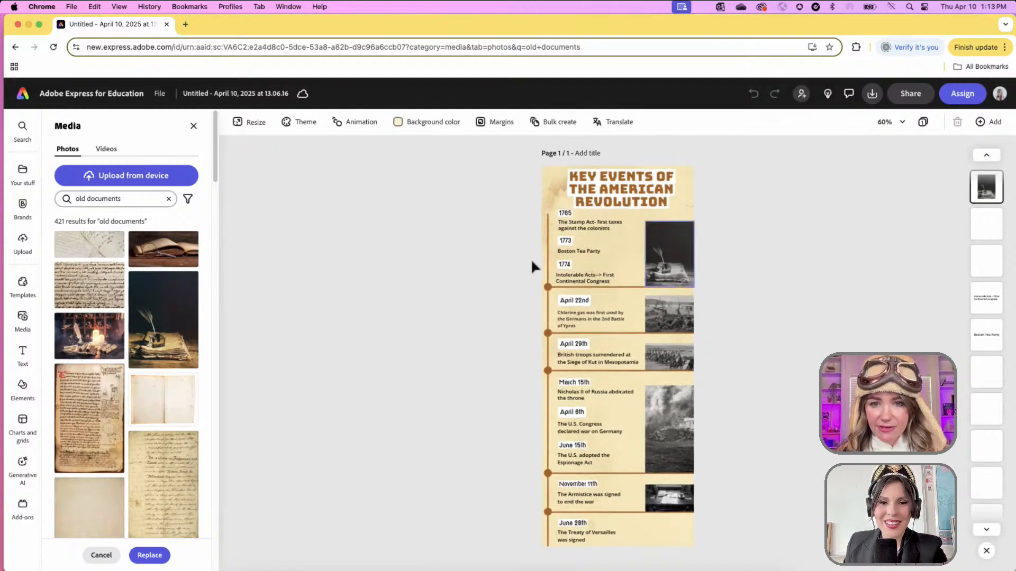
scroll(539, 257, up, 5)
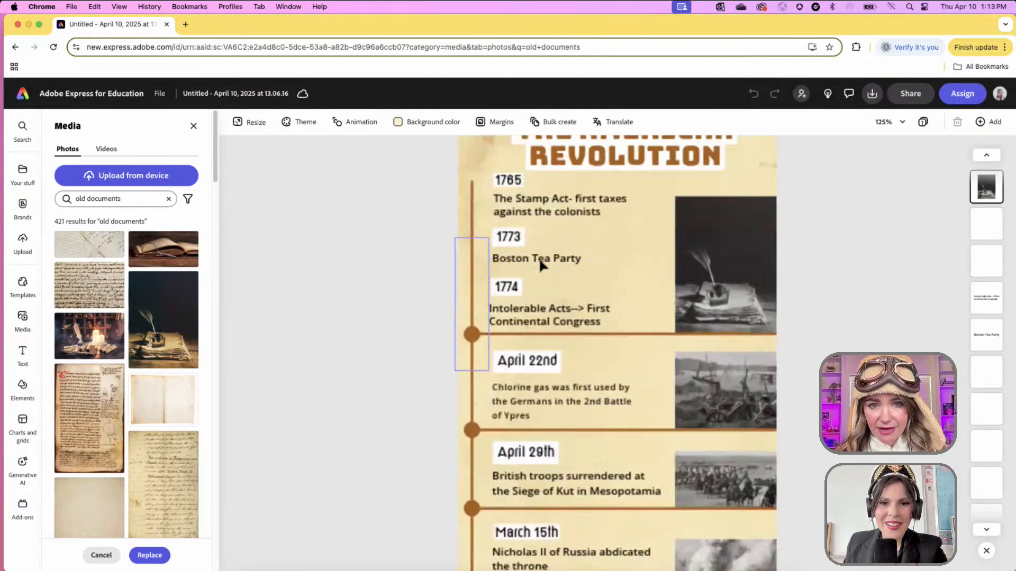
scroll(541, 263, up, 2)
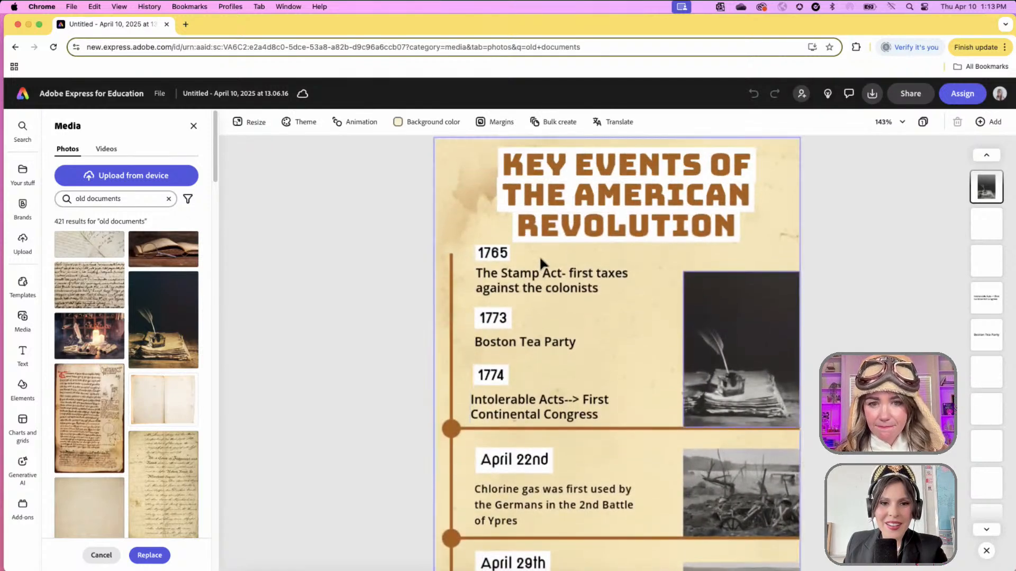
scroll(585, 328, up, 2)
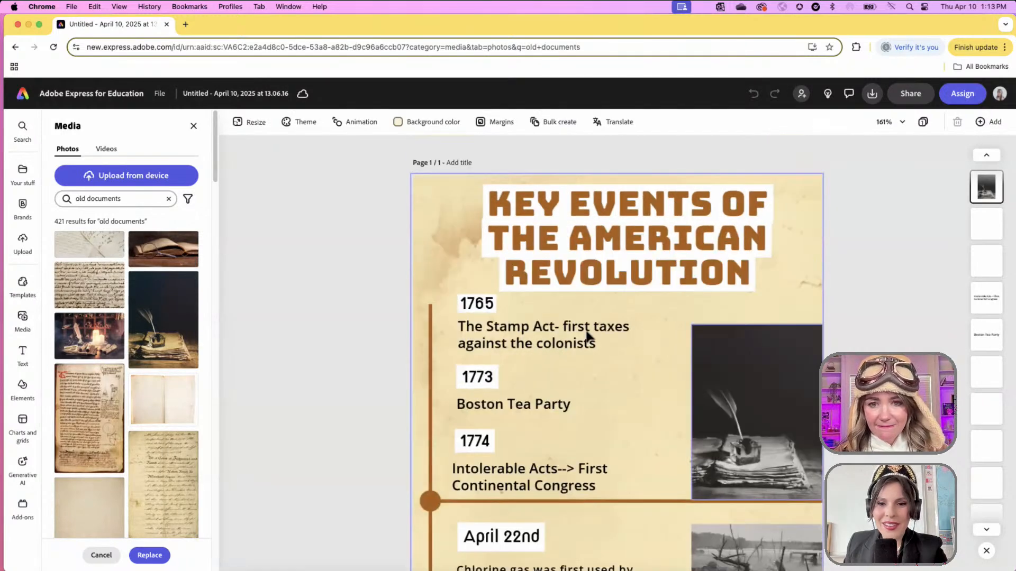
click(794, 376)
click(737, 308)
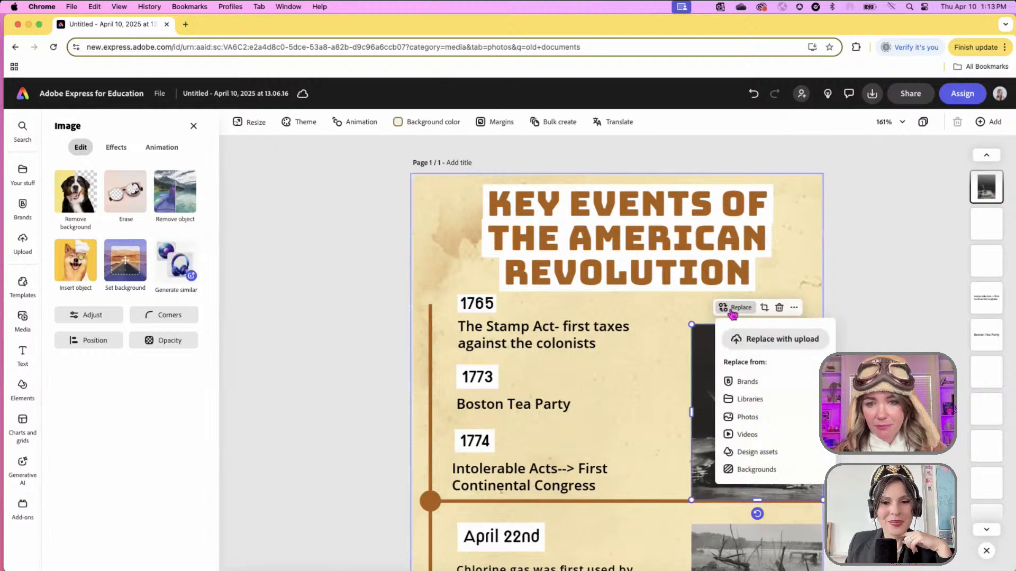
click(746, 418)
click(108, 200)
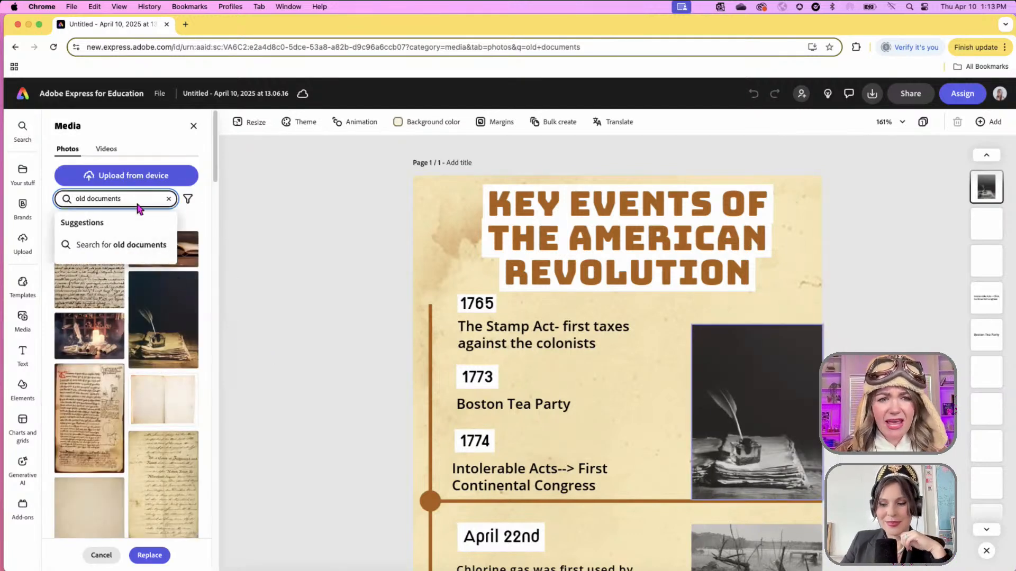
- Rerun the 'old documents' search, then deselect the quill photo to close the Media panel
key(Return)
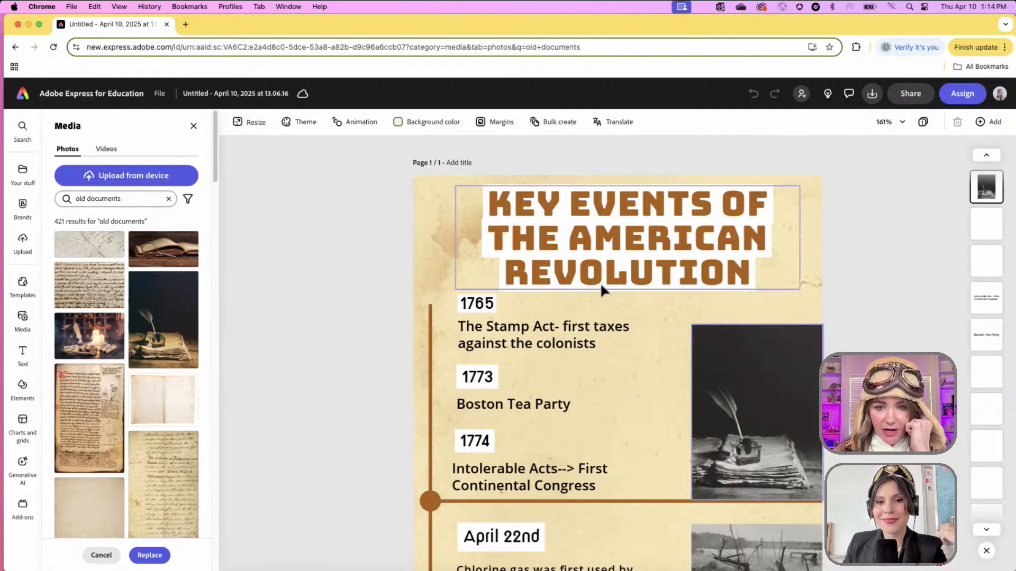
scroll(600, 282, down, 10)
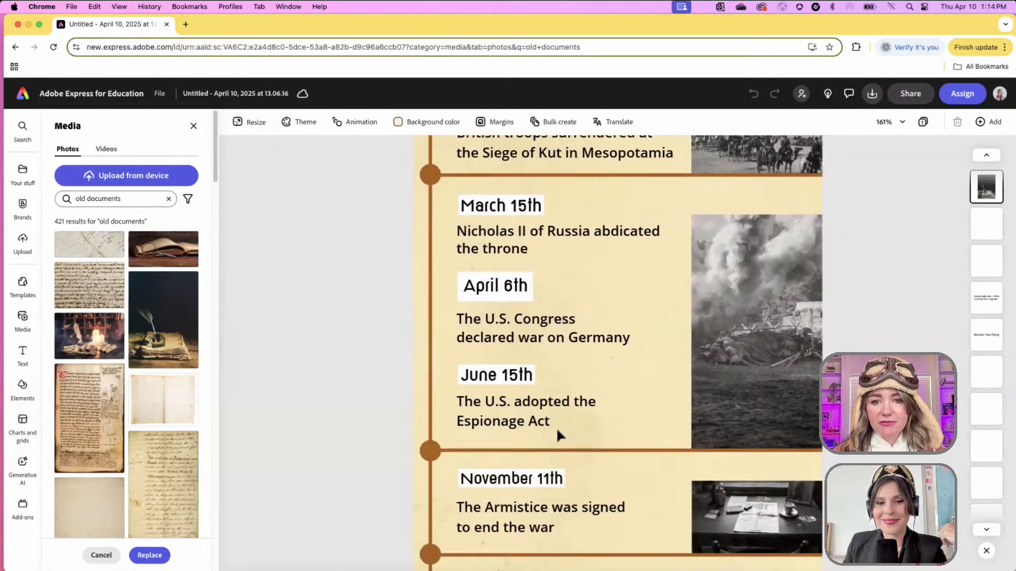
scroll(557, 427, up, 10)
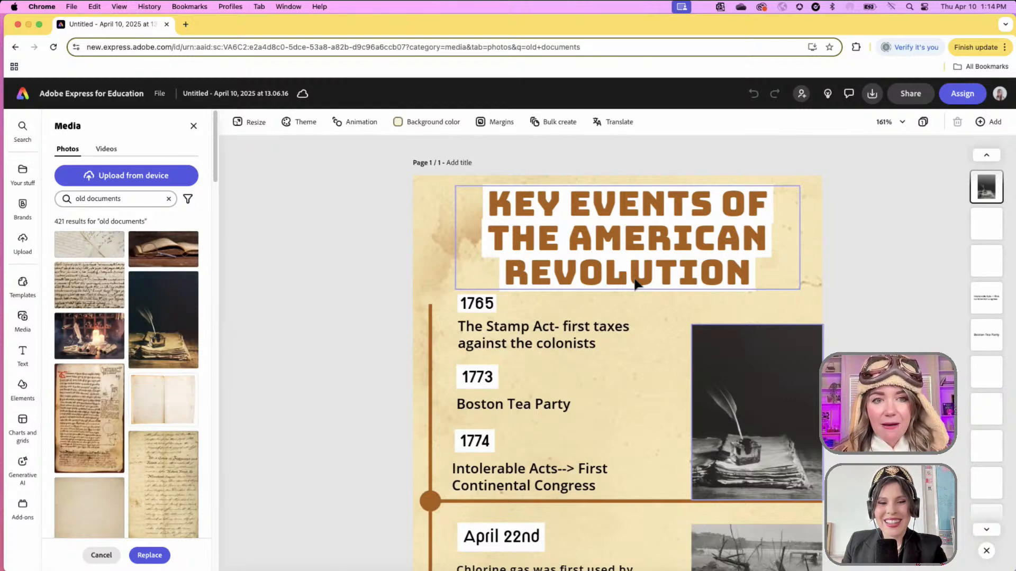
click(367, 290)
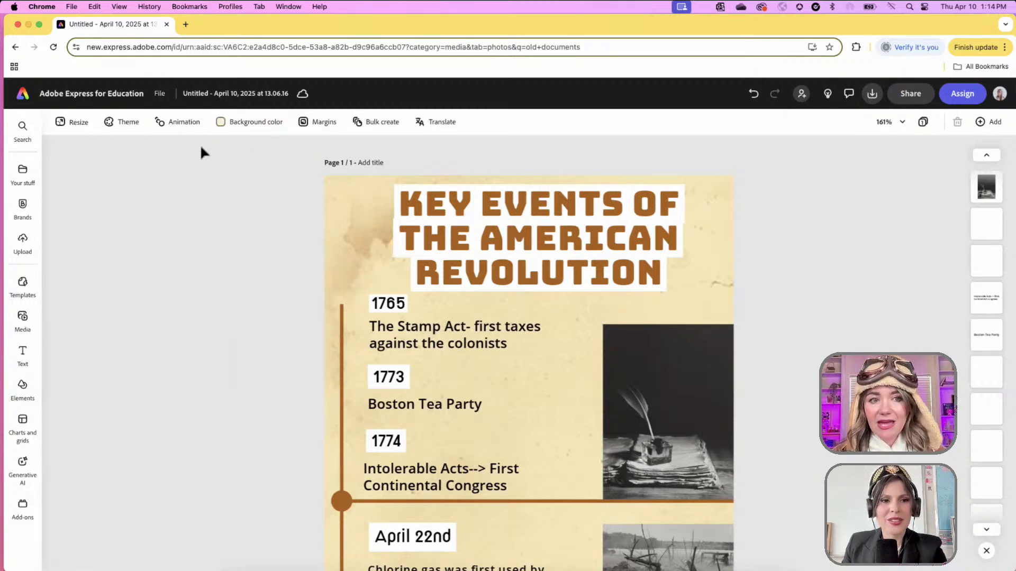
- Apply the Popping animation to all text and objects on the page and play the preview
click(177, 121)
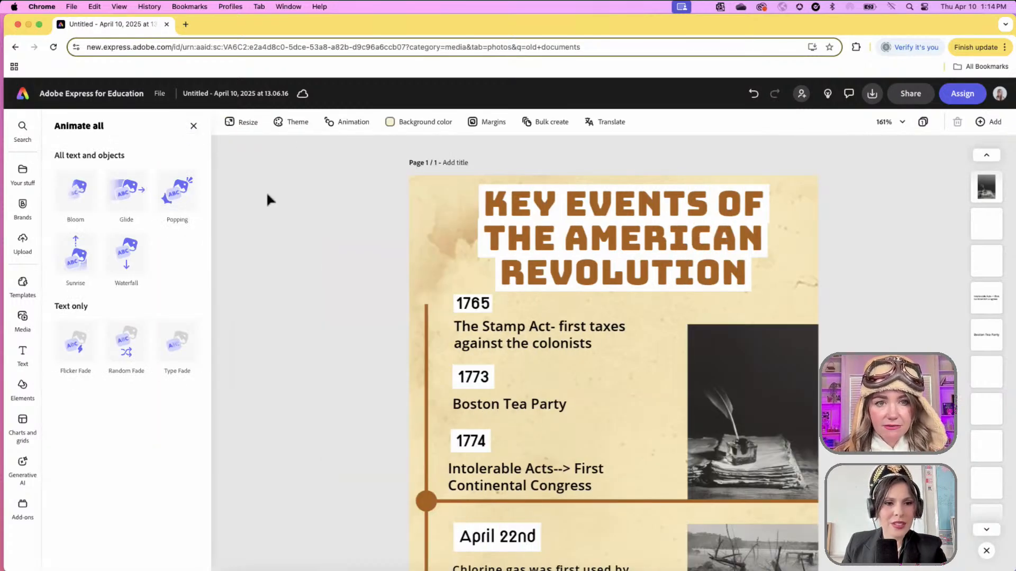
click(194, 125)
ctrl+scroll(198, 133, up, 5)
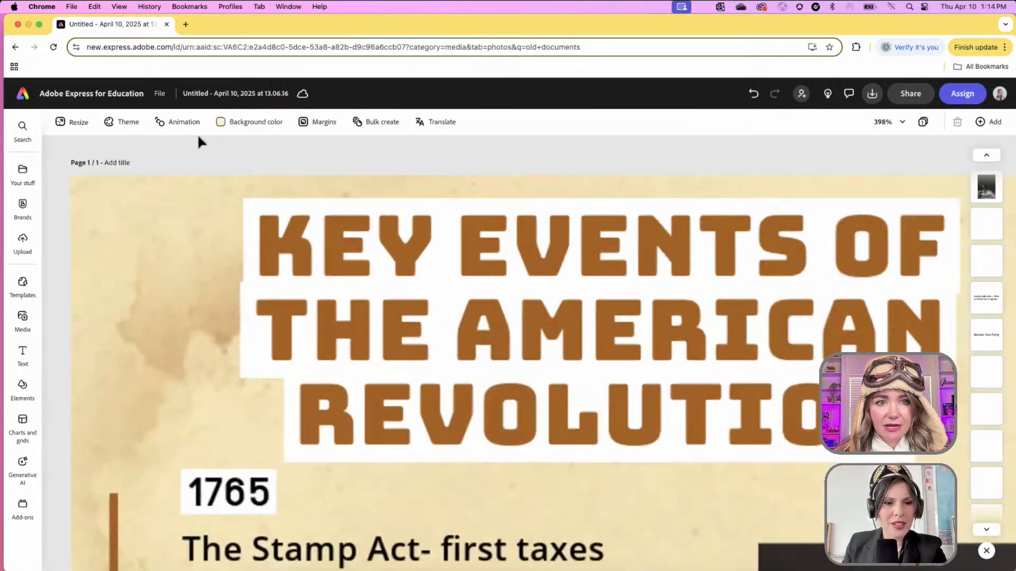
click(172, 121)
ctrl+scroll(443, 260, down, 5)
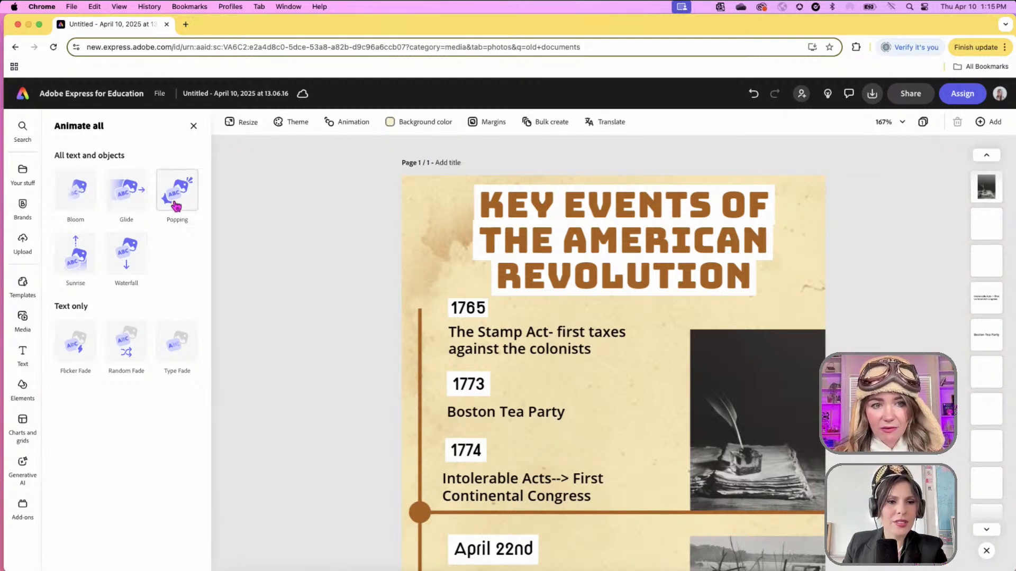
click(177, 206)
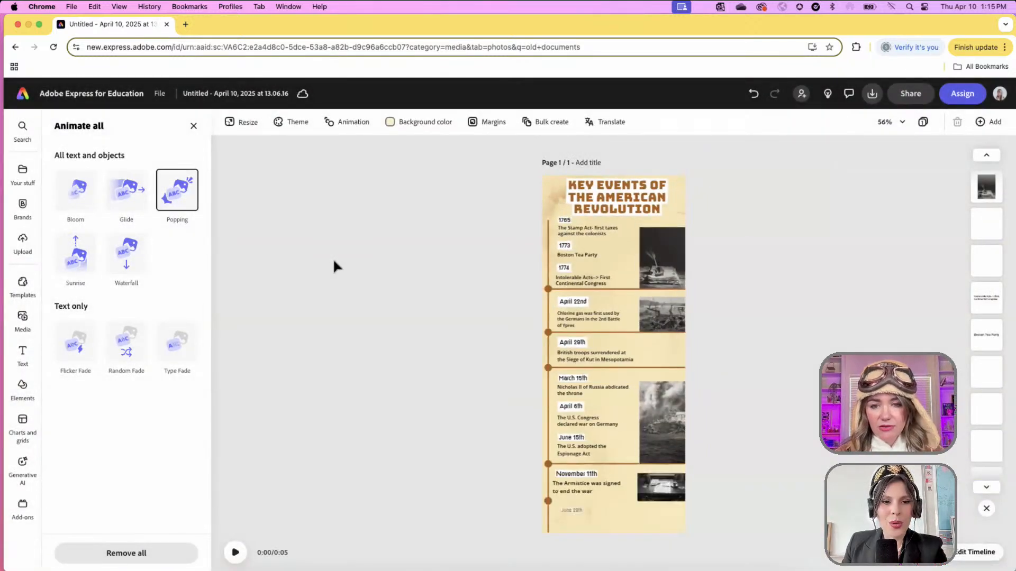
click(235, 553)
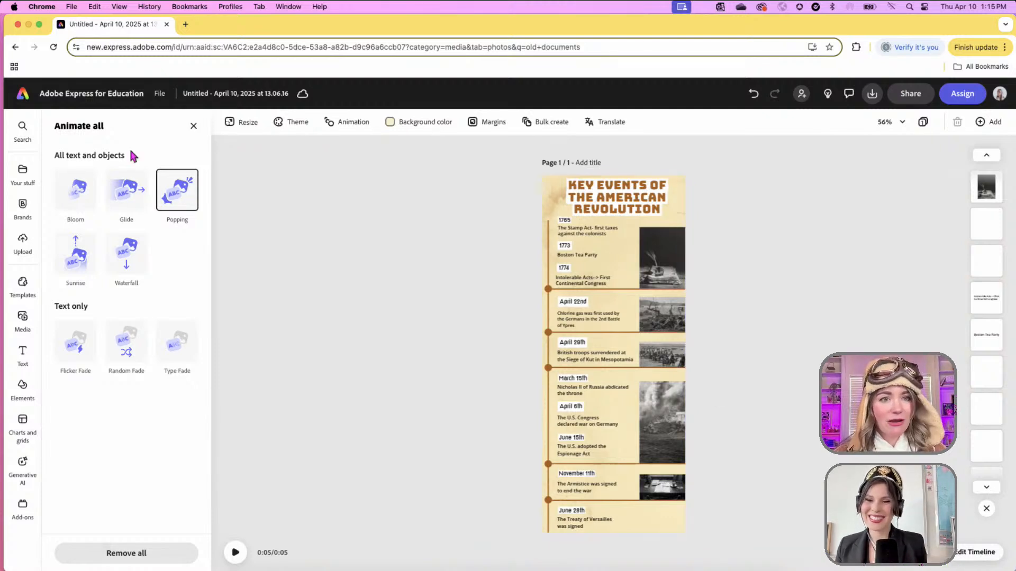
- Leave the timeline poster editor for the Adobe Express home page via the logo
click(24, 101)
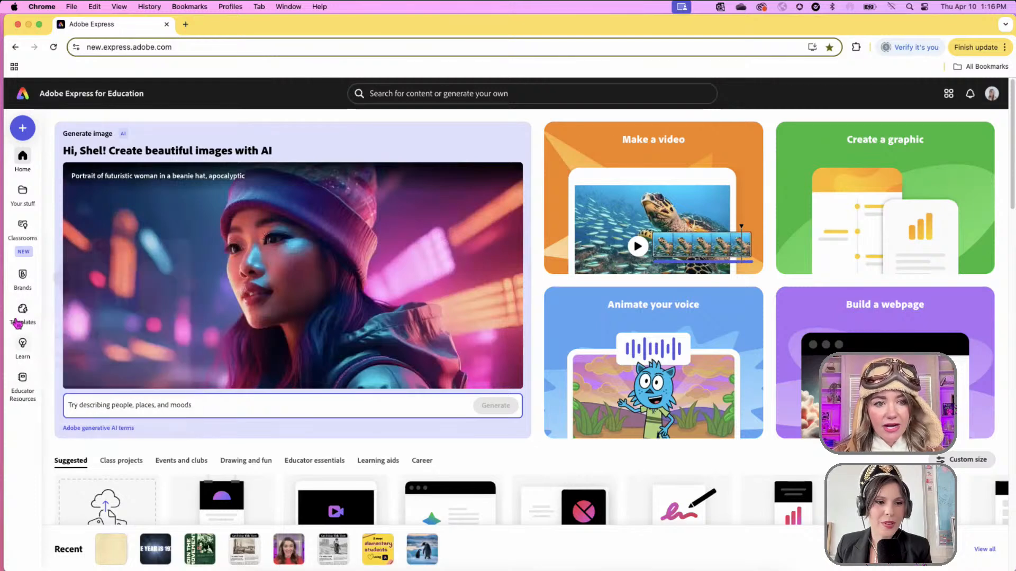
- Open the Templates gallery, then dismiss the template search suggestions
click(20, 316)
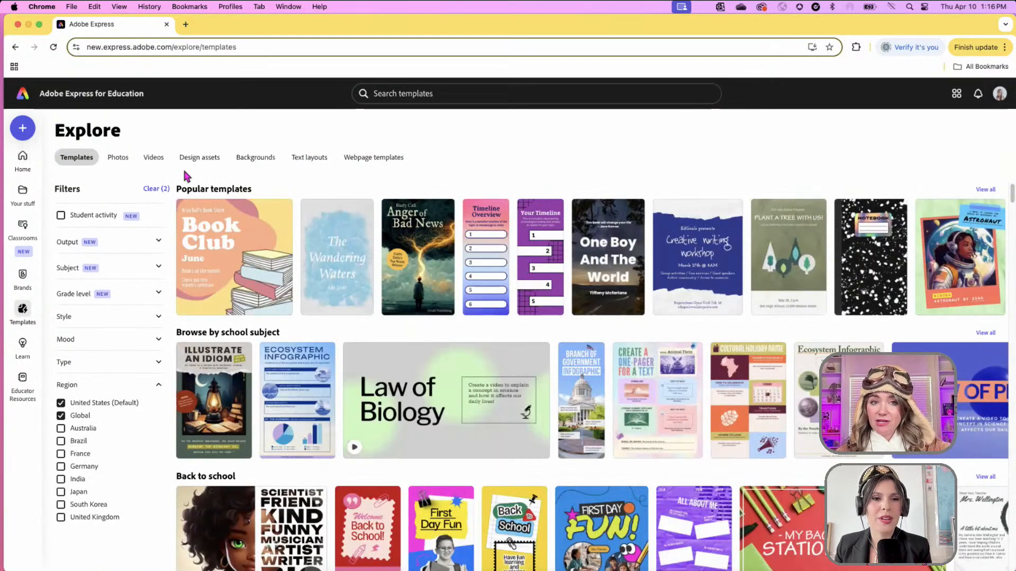
click(428, 102)
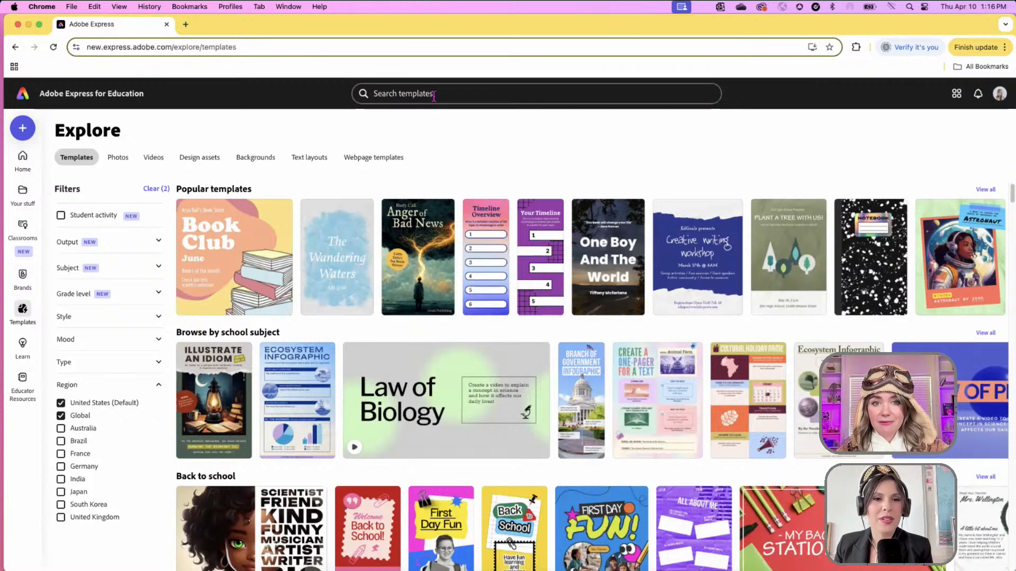
click(766, 140)
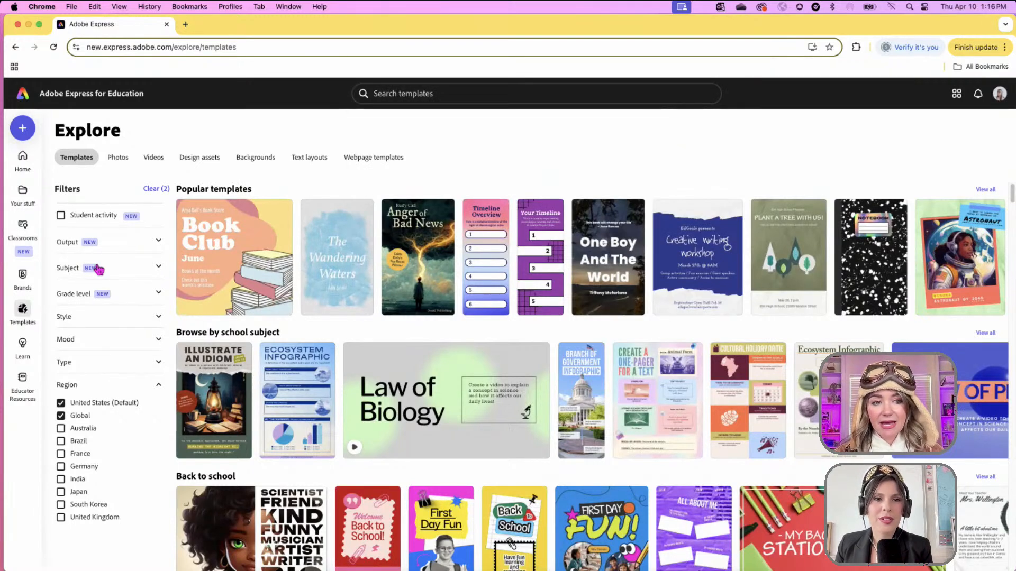
mouse_move(21, 318)
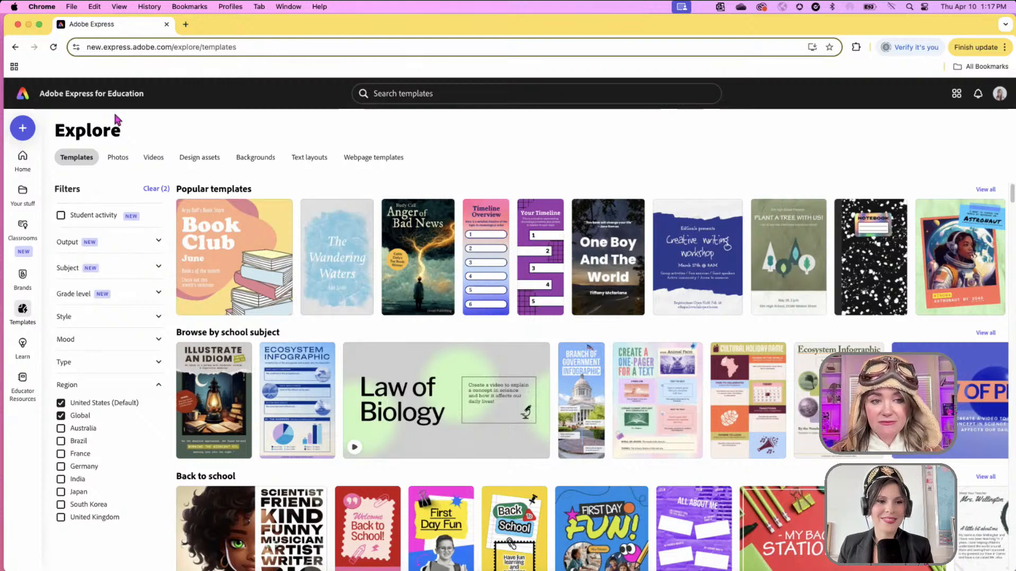
- Filter templates to Social Studies and customize the Tan Historical Newspaper Poster template
click(157, 267)
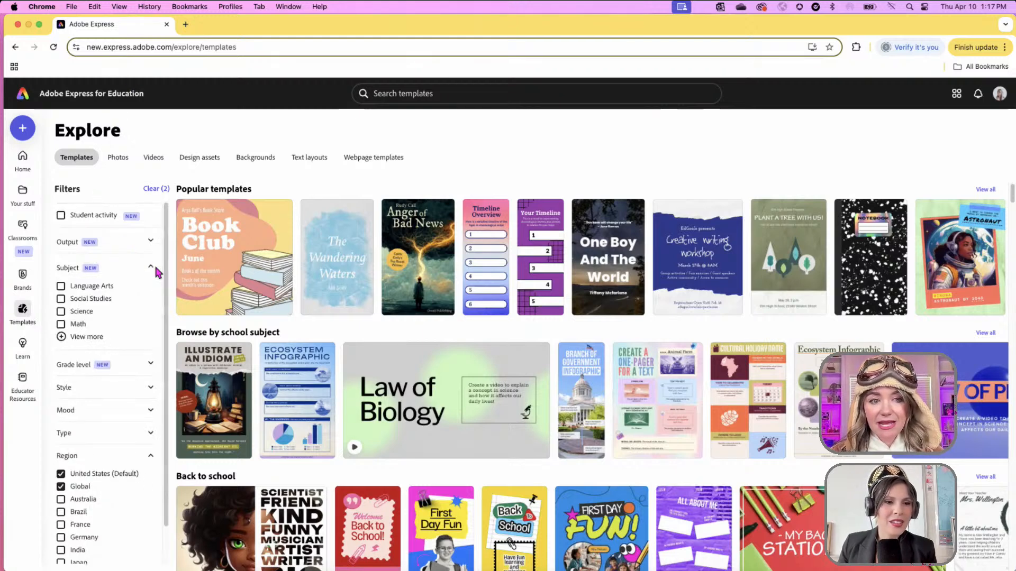
click(62, 299)
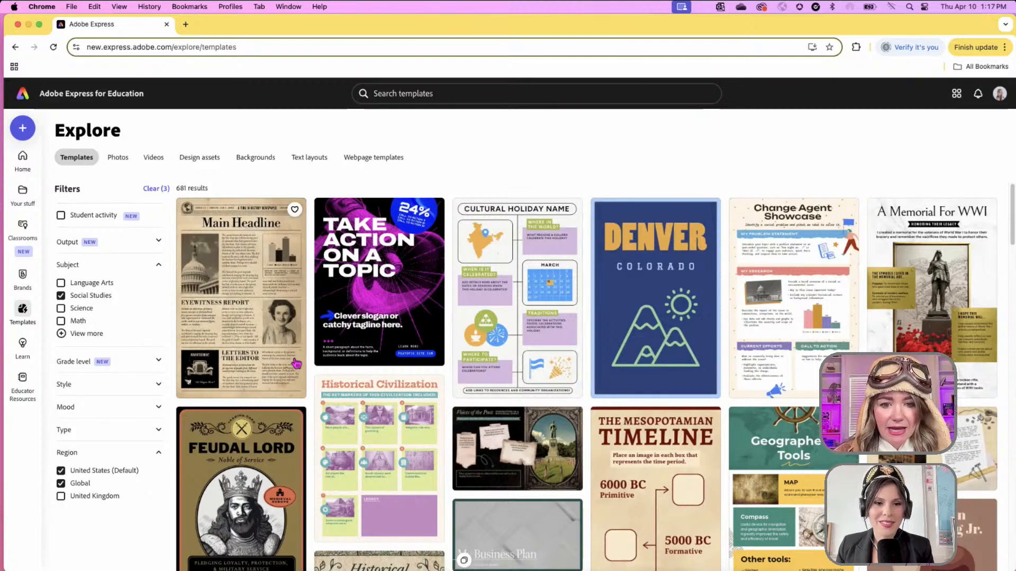
scroll(291, 360, down, 15)
scroll(296, 363, up, 20)
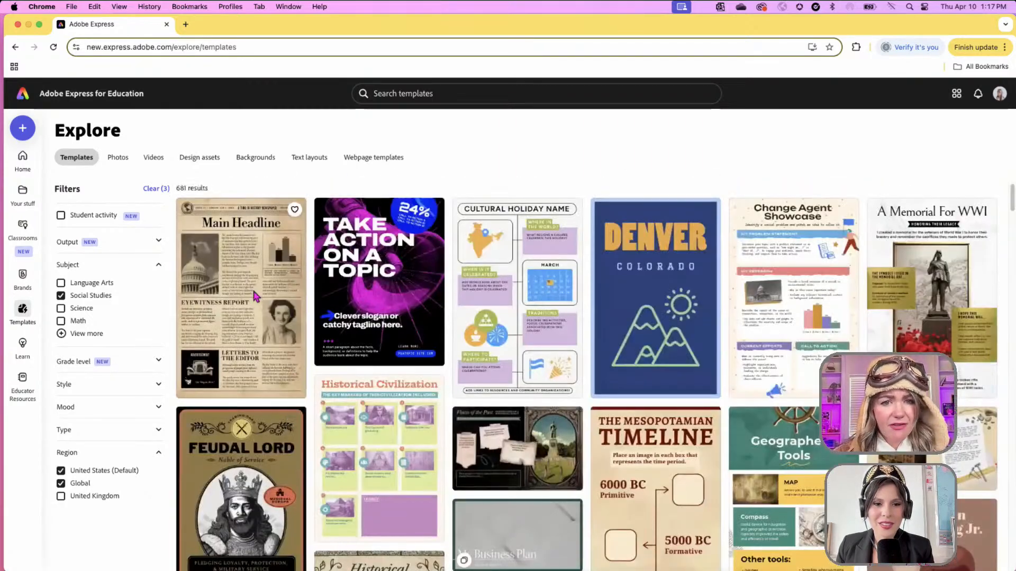
click(253, 288)
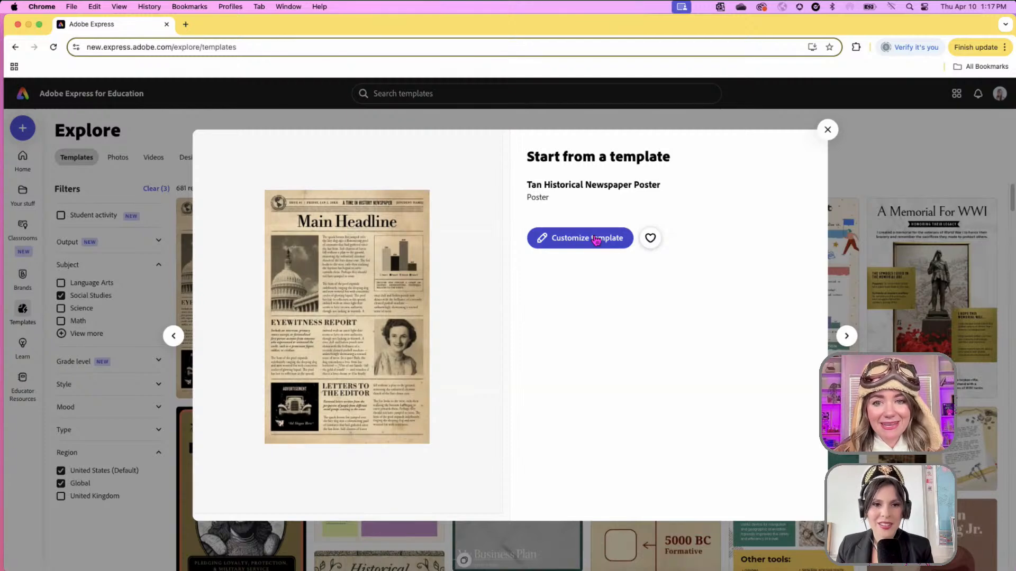
click(596, 239)
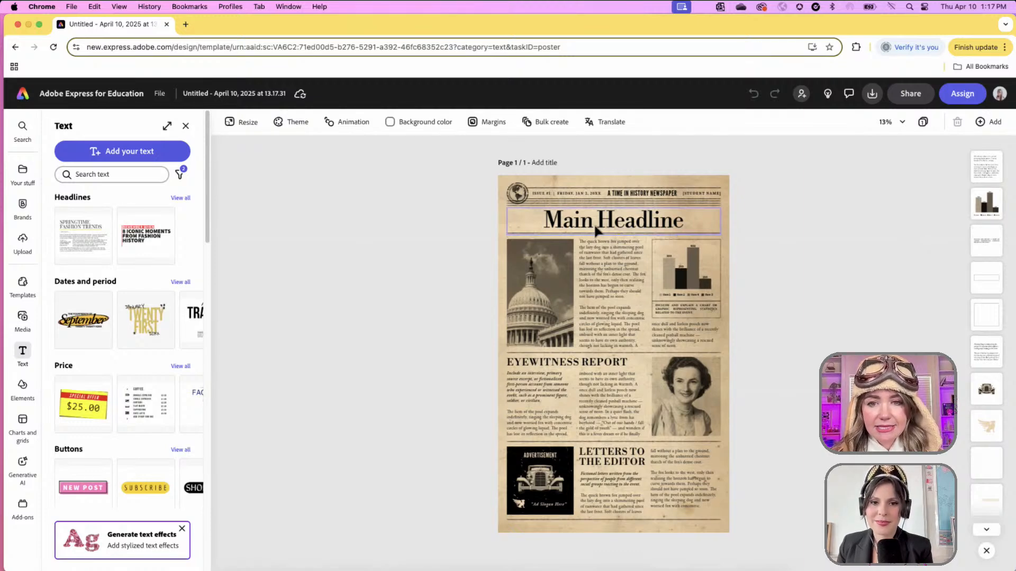
- Zoom in and select the whole 'Main Headline' line of the newspaper poster
scroll(593, 223, up, 3)
scroll(598, 230, up, 3)
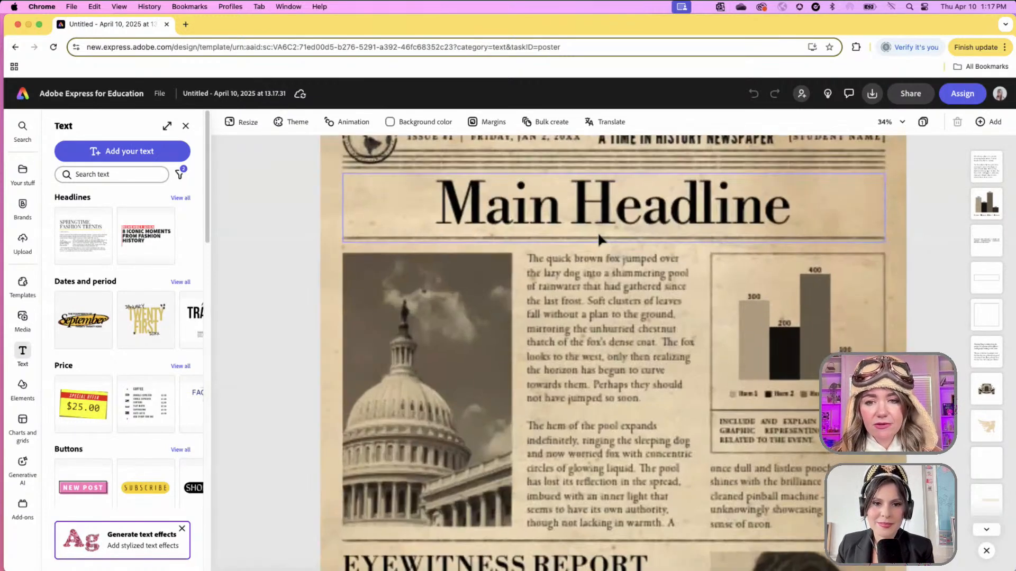
click(632, 278)
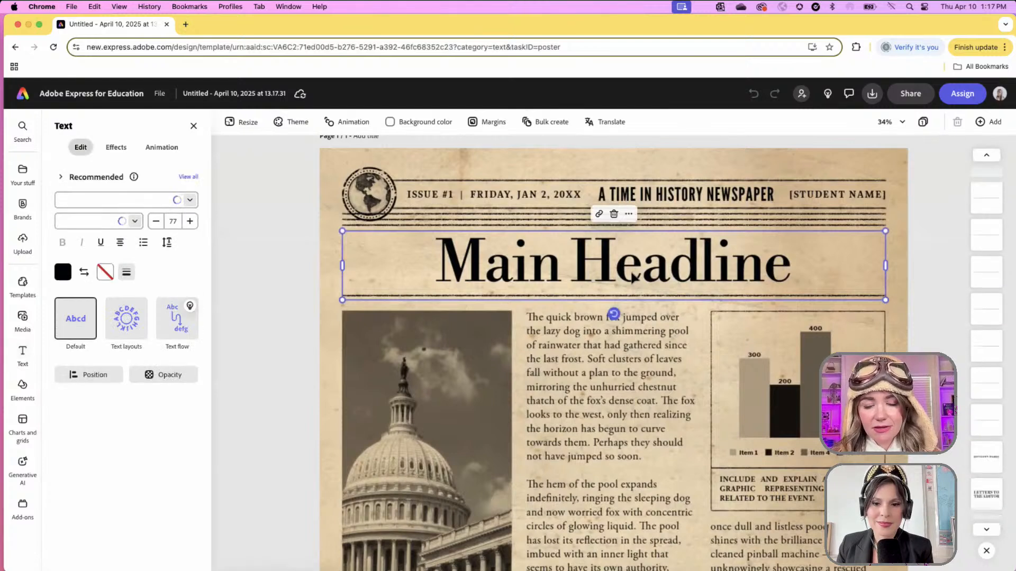
double_click(647, 268)
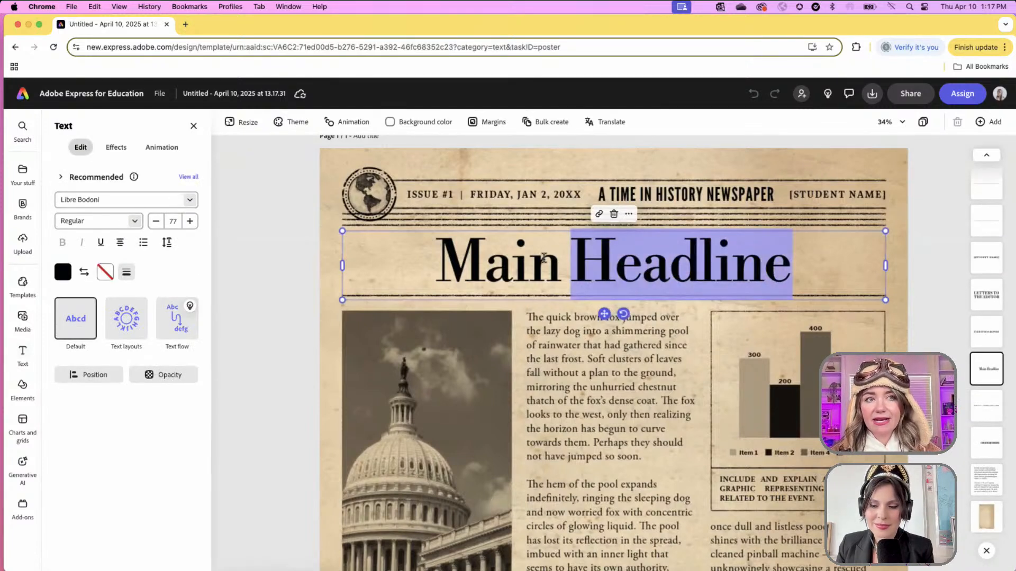
triple_click(544, 258)
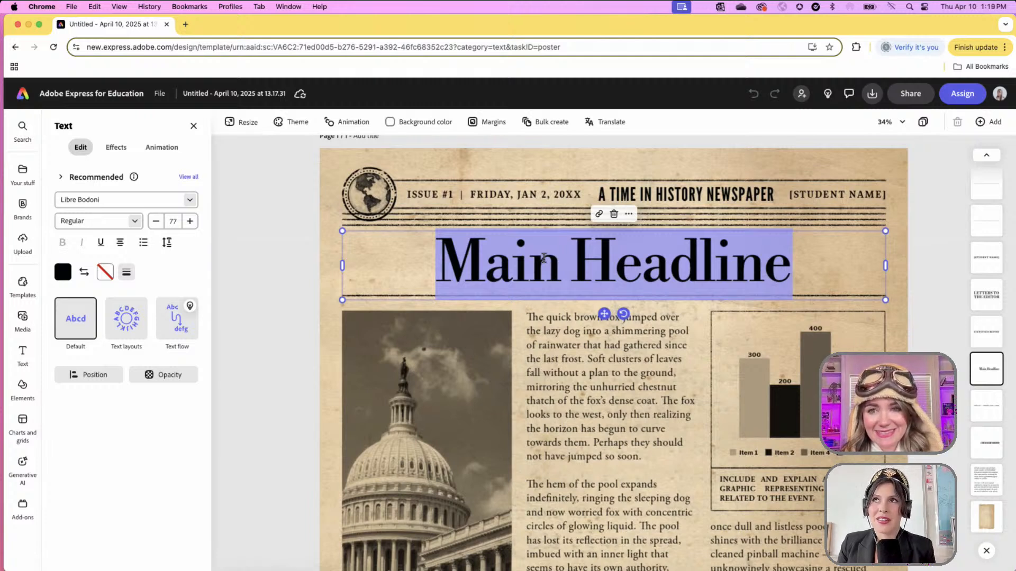
- Type 'Sons of Liberty Dump Tea Into Boston Harbor', then replace it with 'Girl, Spill the Tea!'
text(Sons of L)
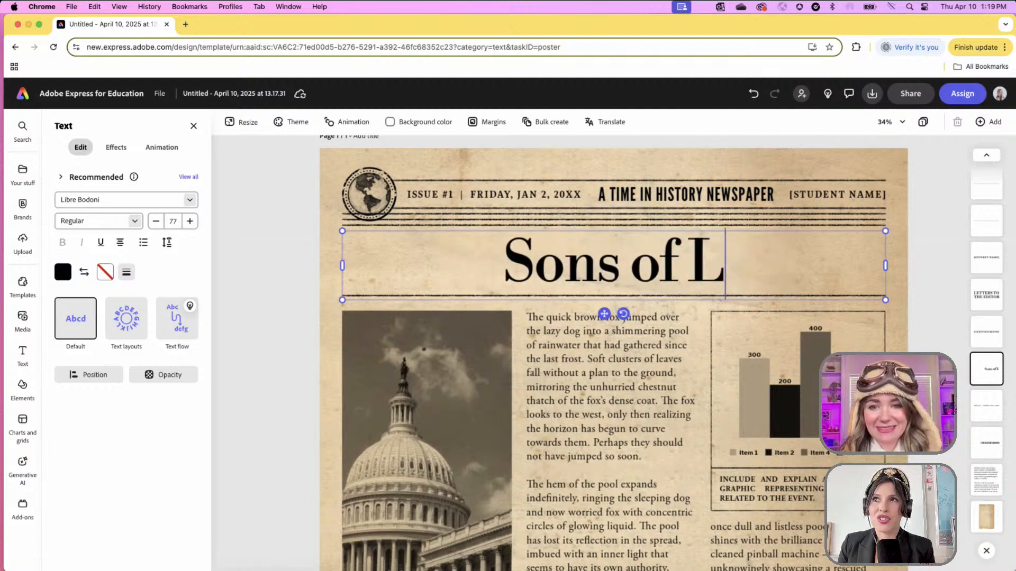
text(iberyt)
key(BackSpace)
key(BackSpace)
text(ty)
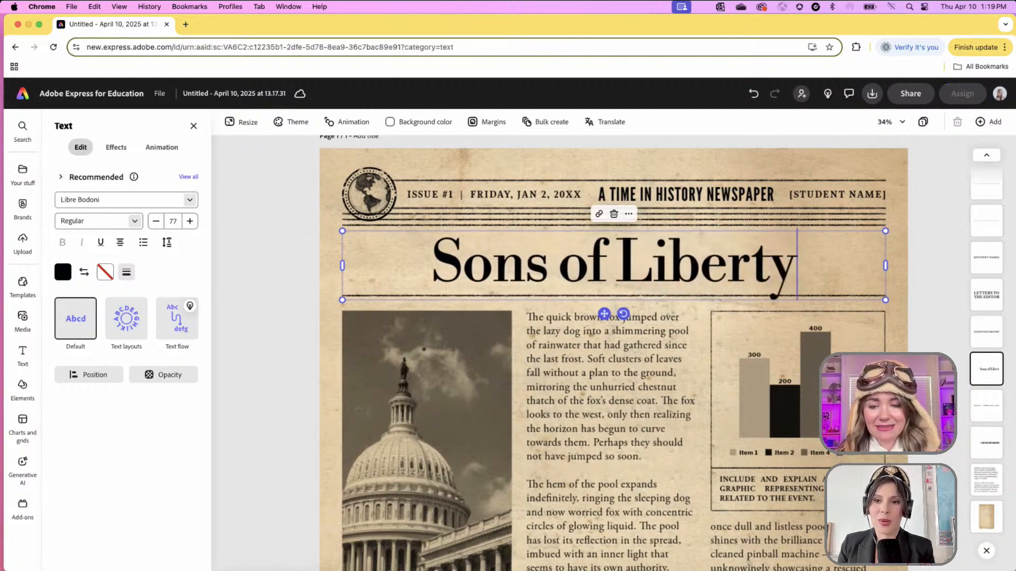
text( Dump Tea)
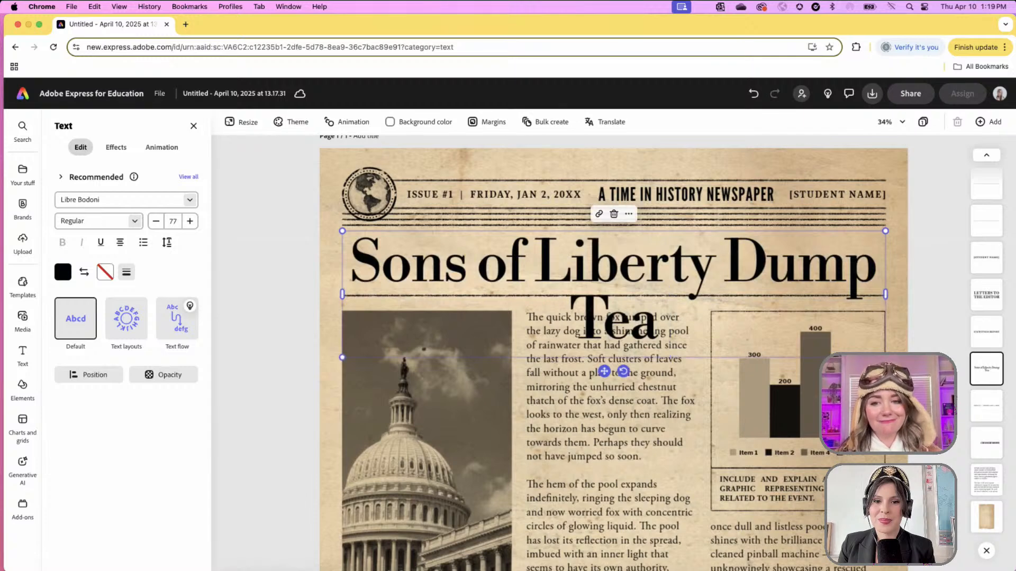
text( Into Boston Harbor)
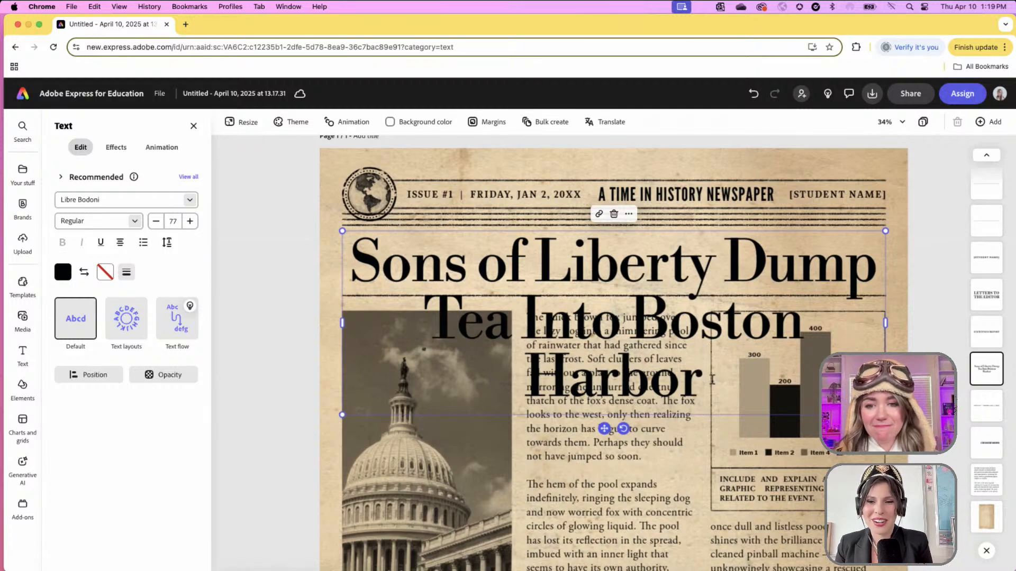
drag(702, 379, 350, 259)
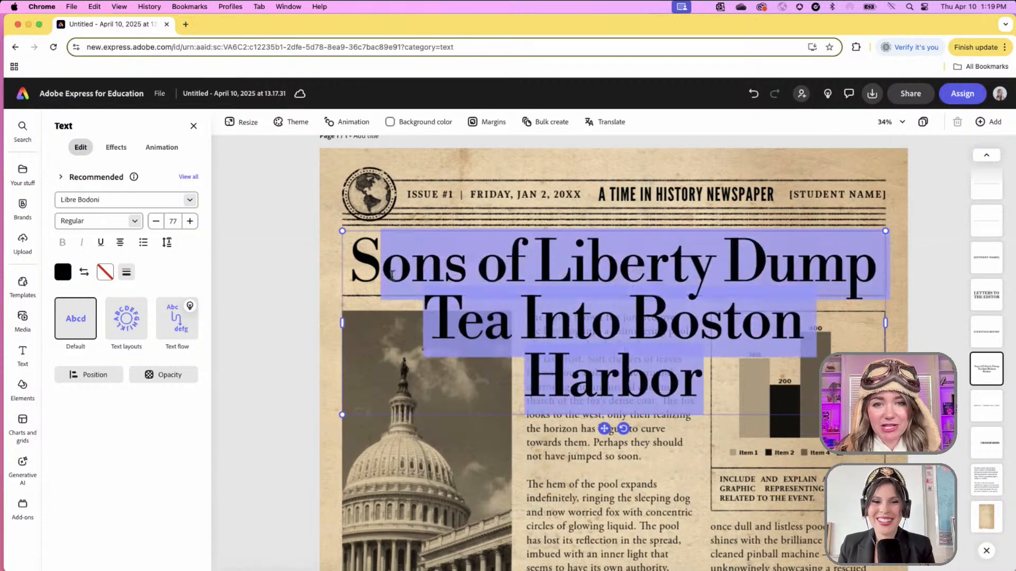
text(Girl, )
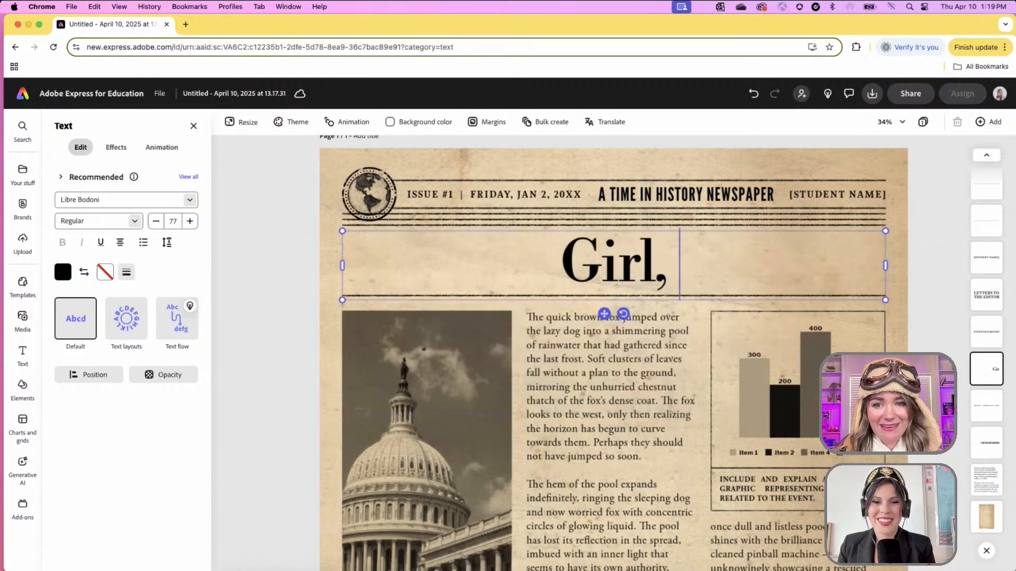
text(Spill the Tea!)
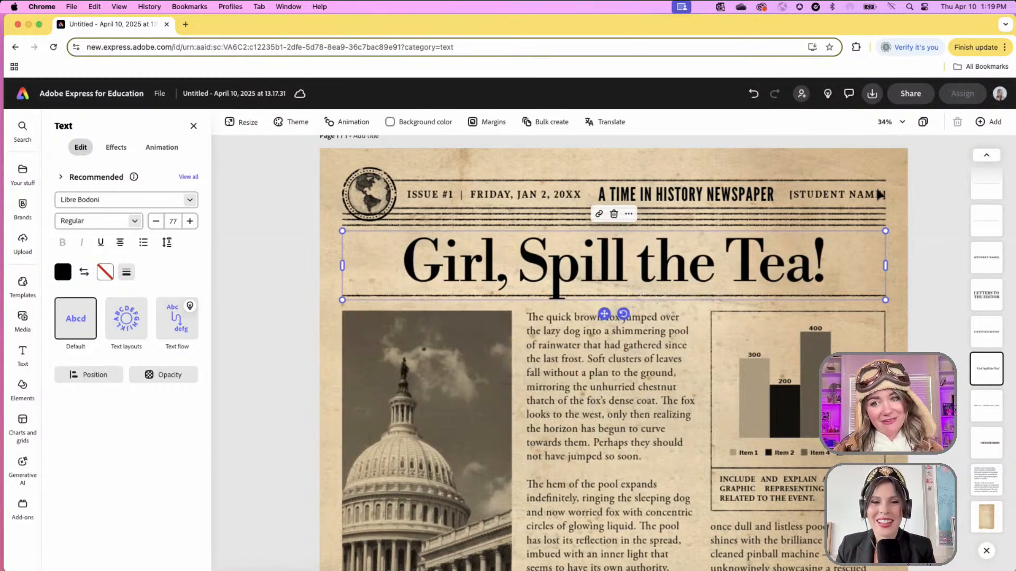
- Replace the [STUDENT NAME] placeholder with the authors' names and scale the text down
click(853, 197)
double_click(853, 197)
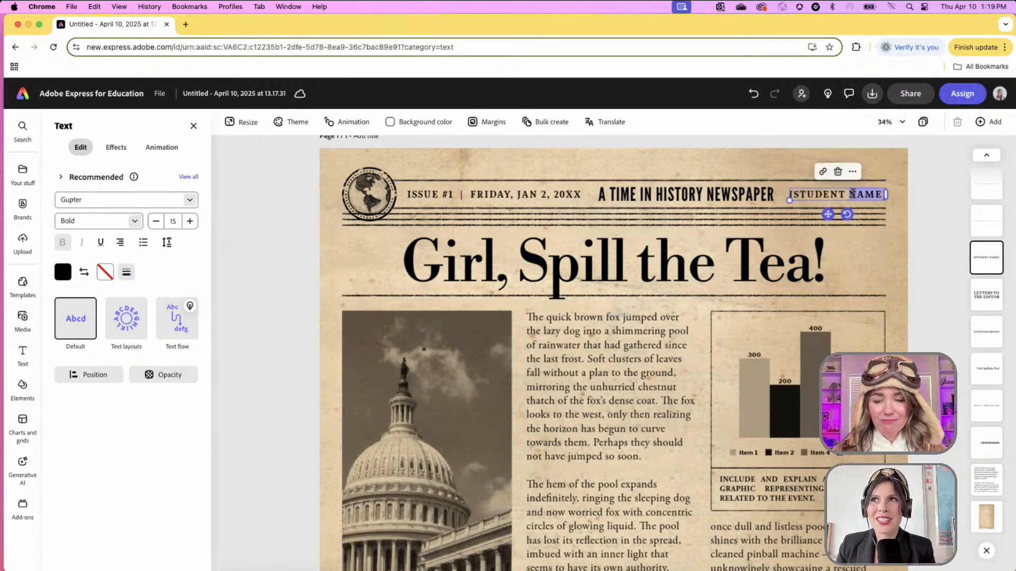
key(BackSpace)
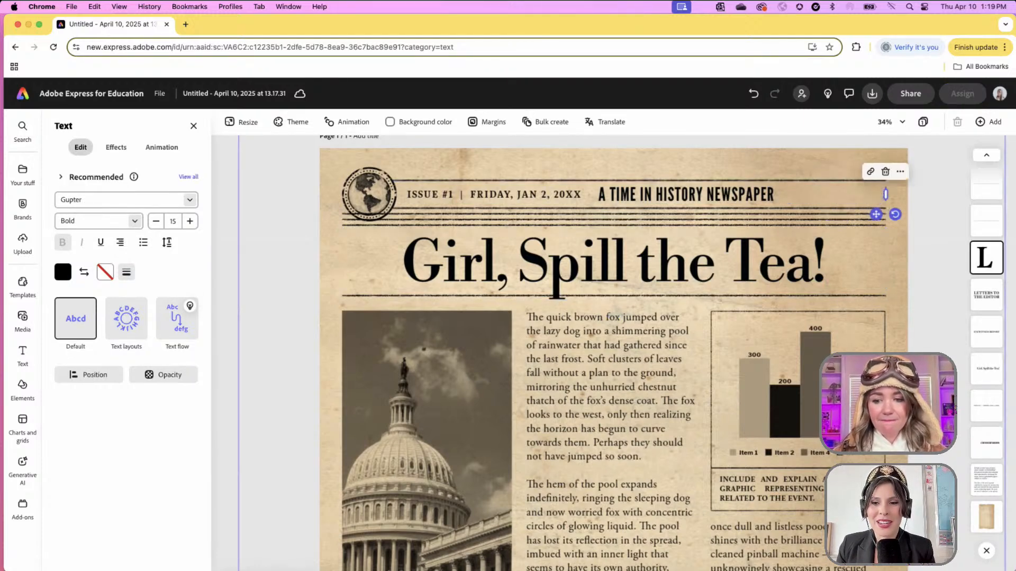
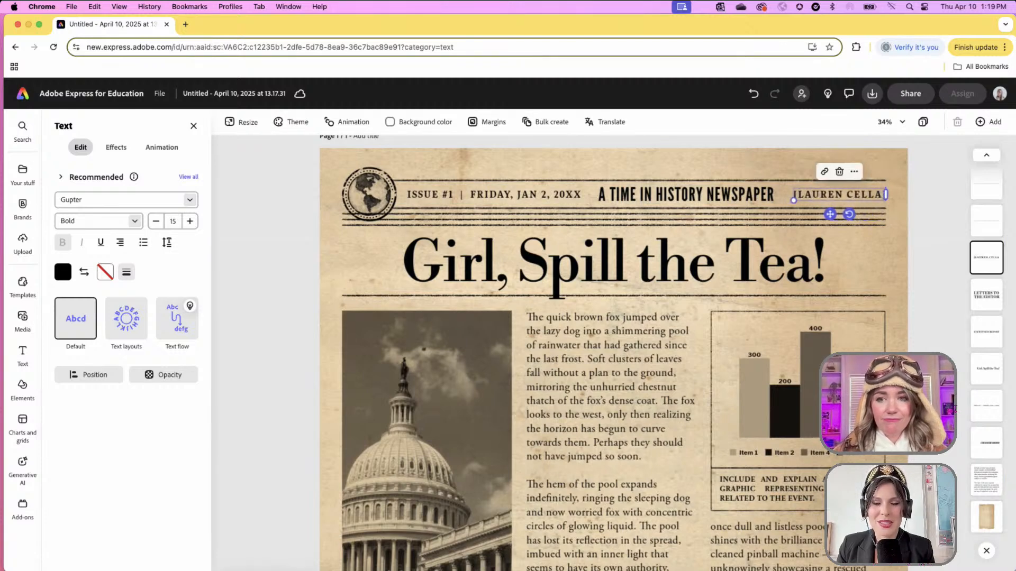
text( + SHEL)
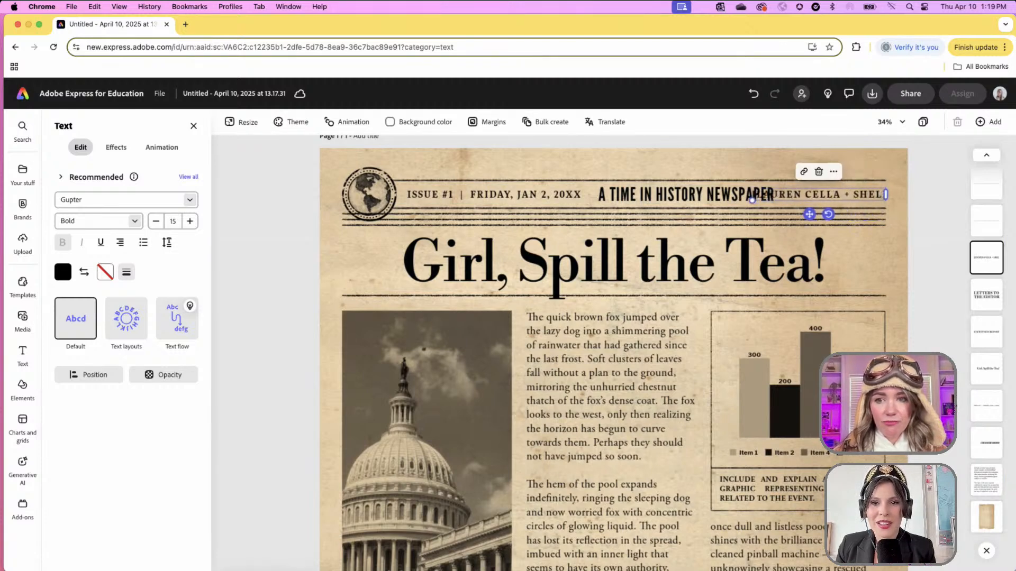
drag(753, 201, 834, 212)
- Change the issue date line to DECEMBER 16, 1773
click(523, 193)
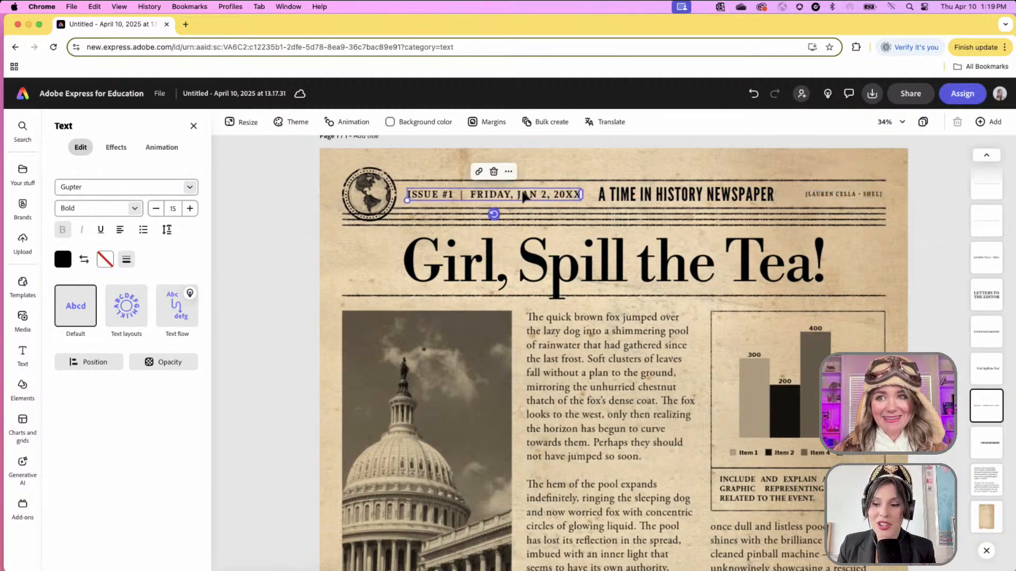
double_click(523, 193)
click(479, 193)
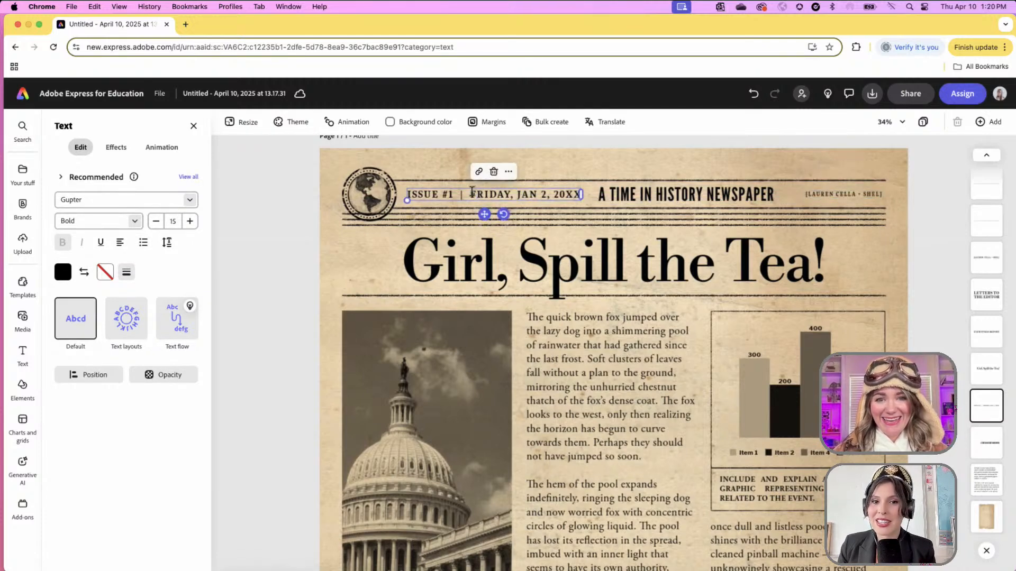
drag(470, 193, 578, 194)
double_click(489, 194)
text(DECEMBER)
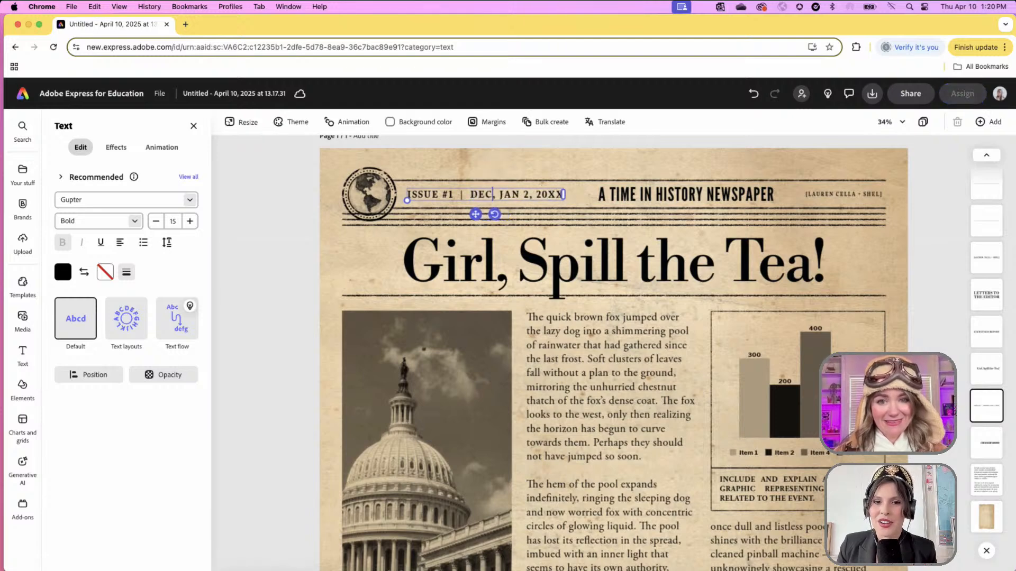
text(,)
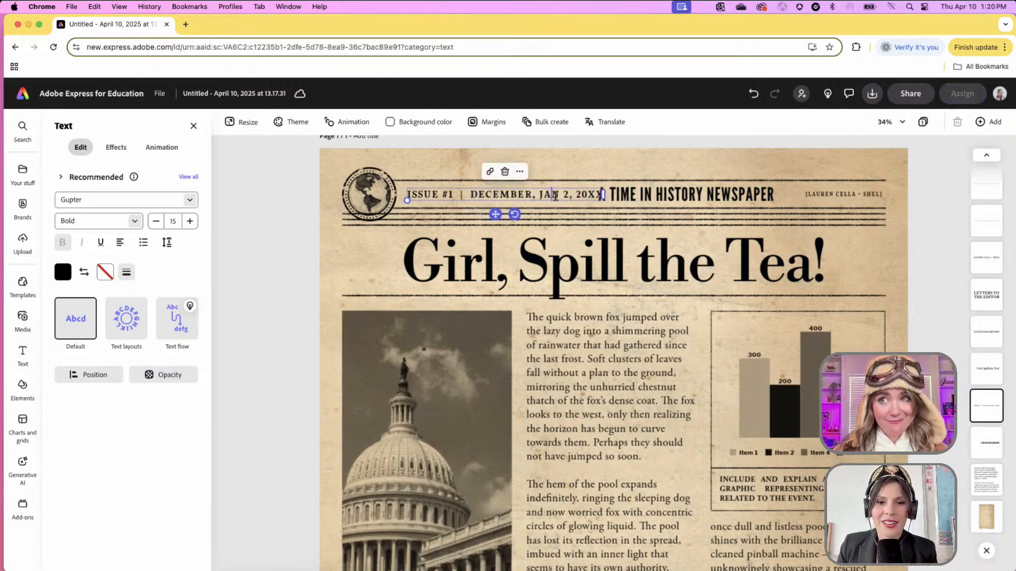
drag(602, 195, 536, 193)
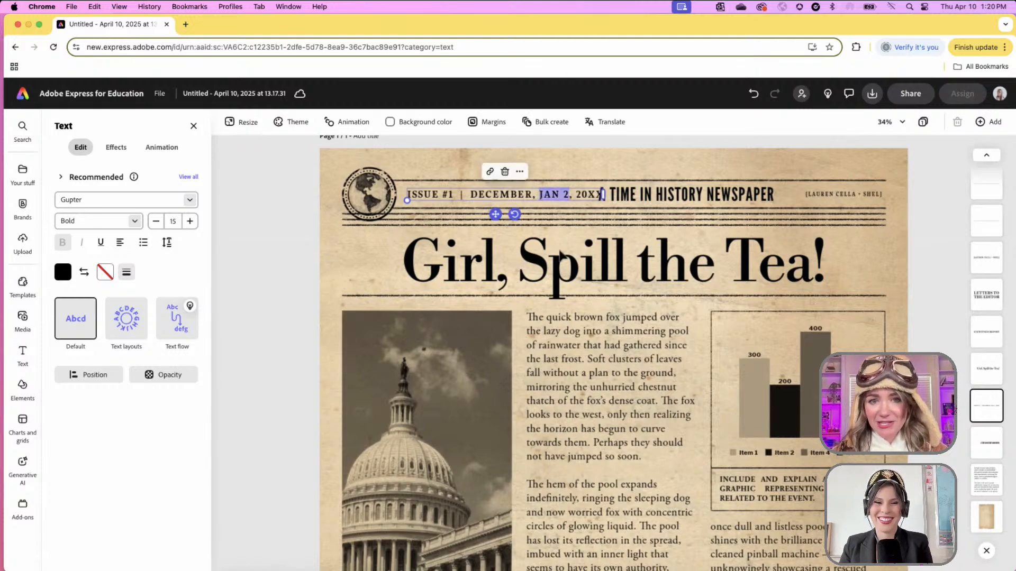
key(BackSpace)
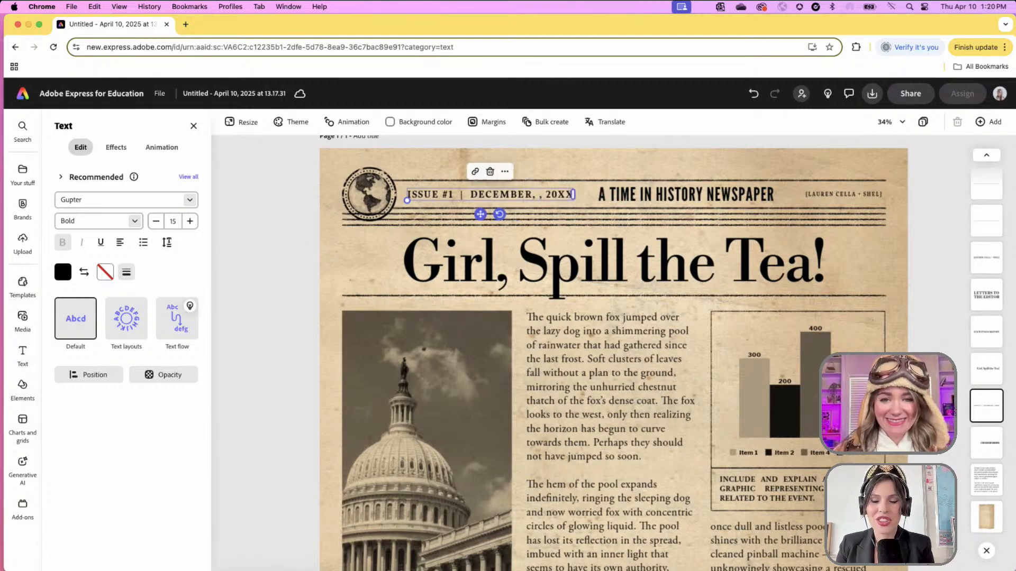
text(16)
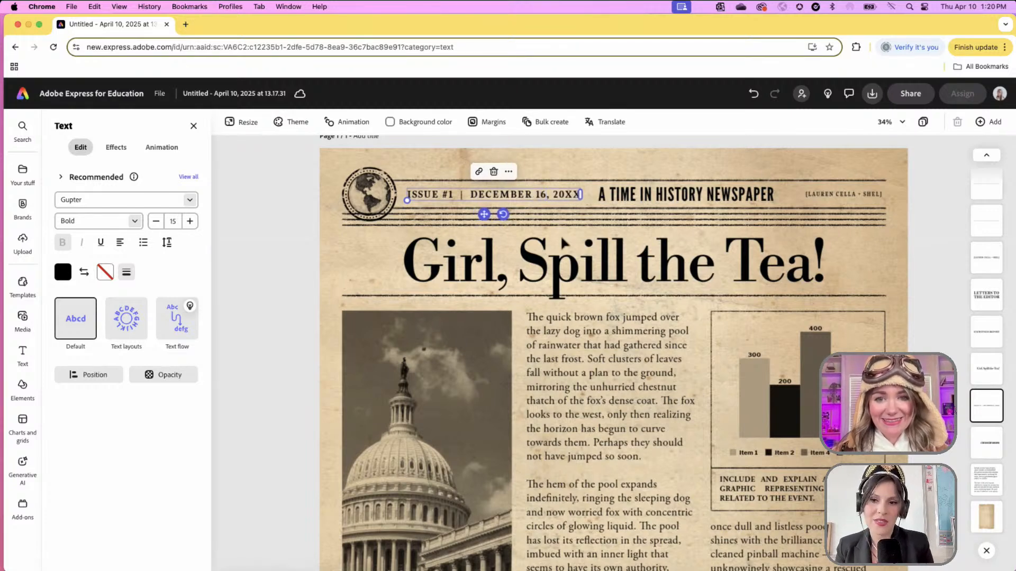
double_click(566, 194)
text(1773)
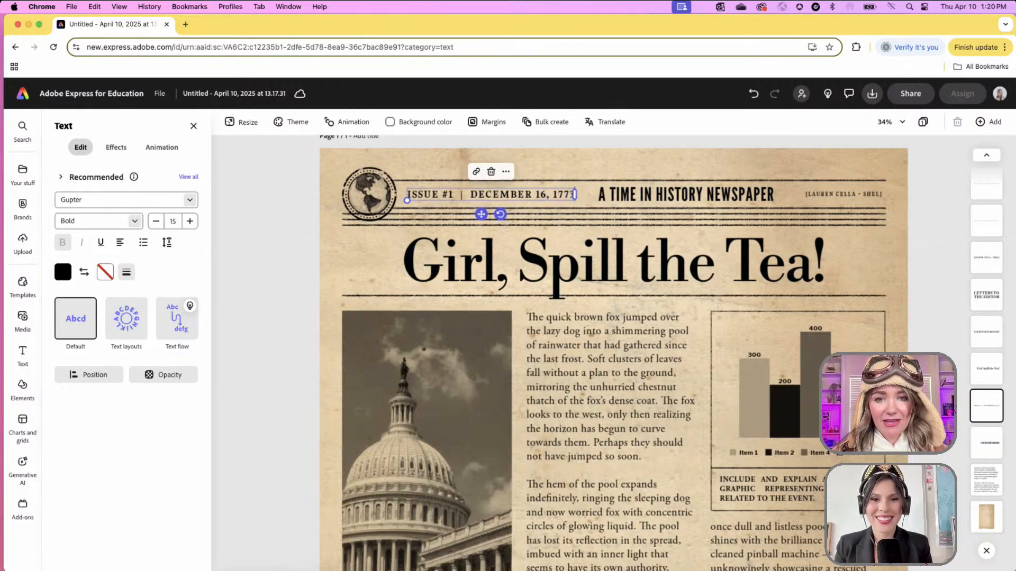
- Paste the Boston Tea Party paragraph over the body placeholder and delete leftover placeholder text
click(272, 238)
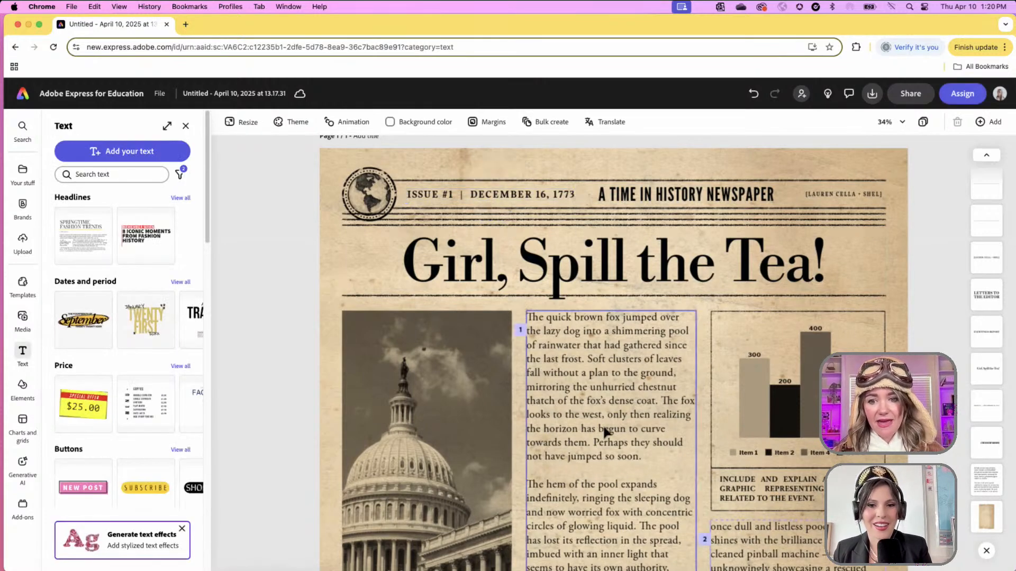
scroll(602, 424, down, 5)
scroll(602, 424, up, 4)
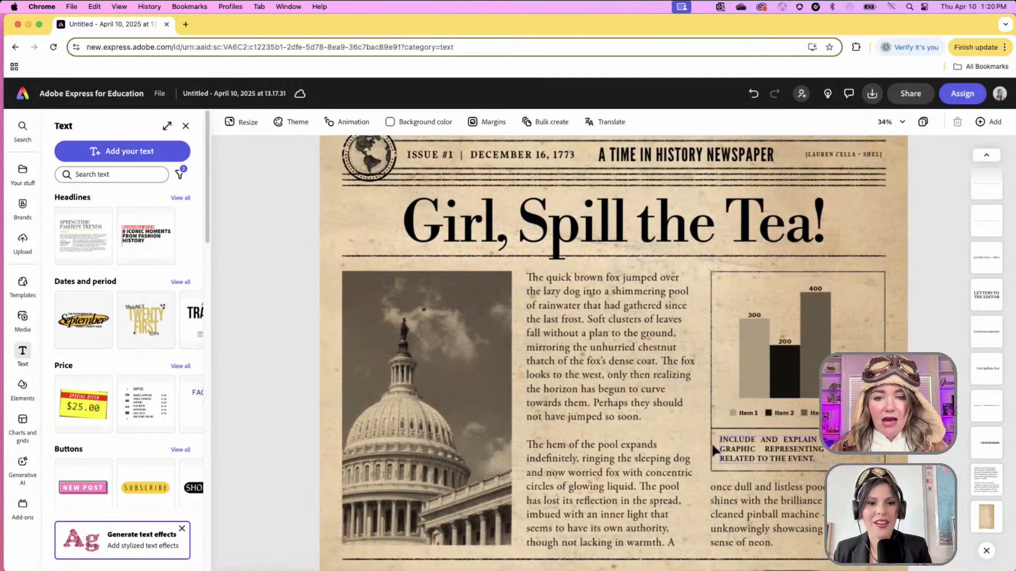
click(618, 436)
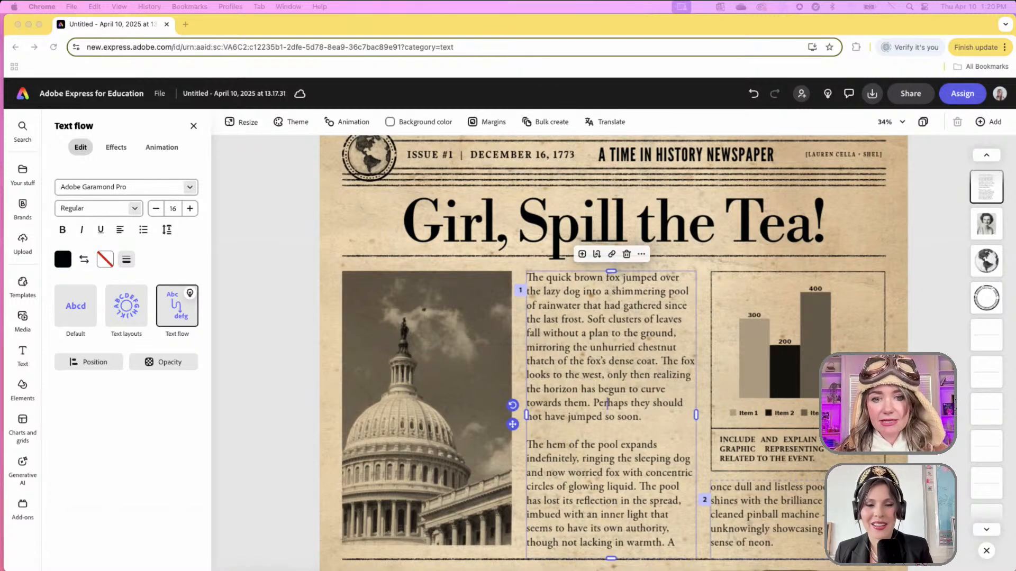
click(625, 445)
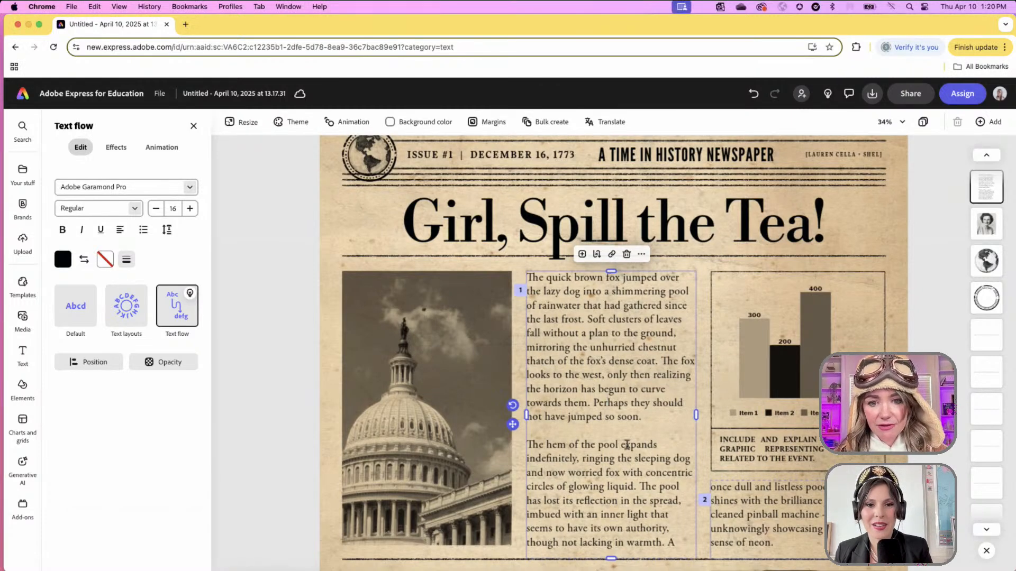
key(super+a)
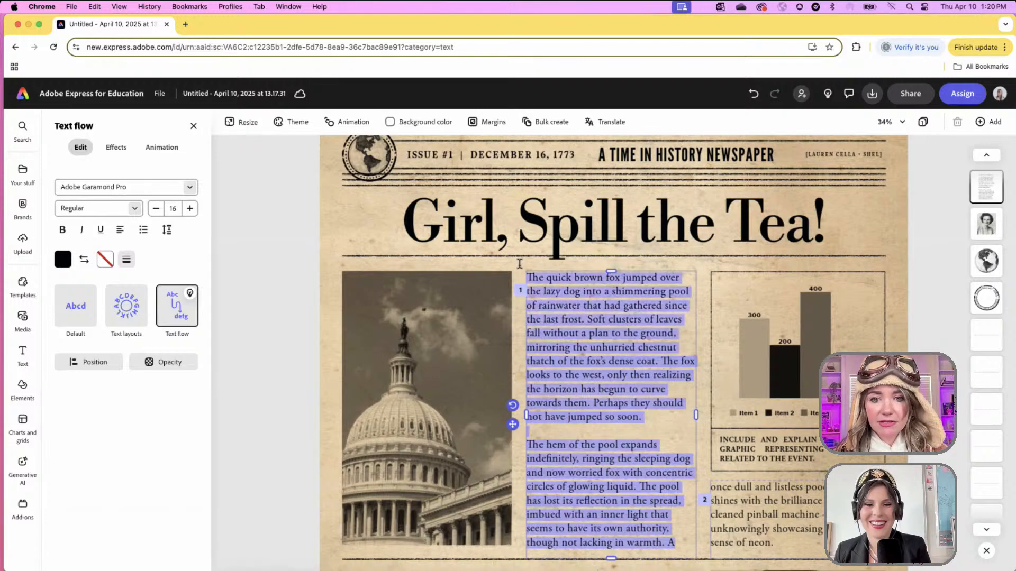
key(super+v)
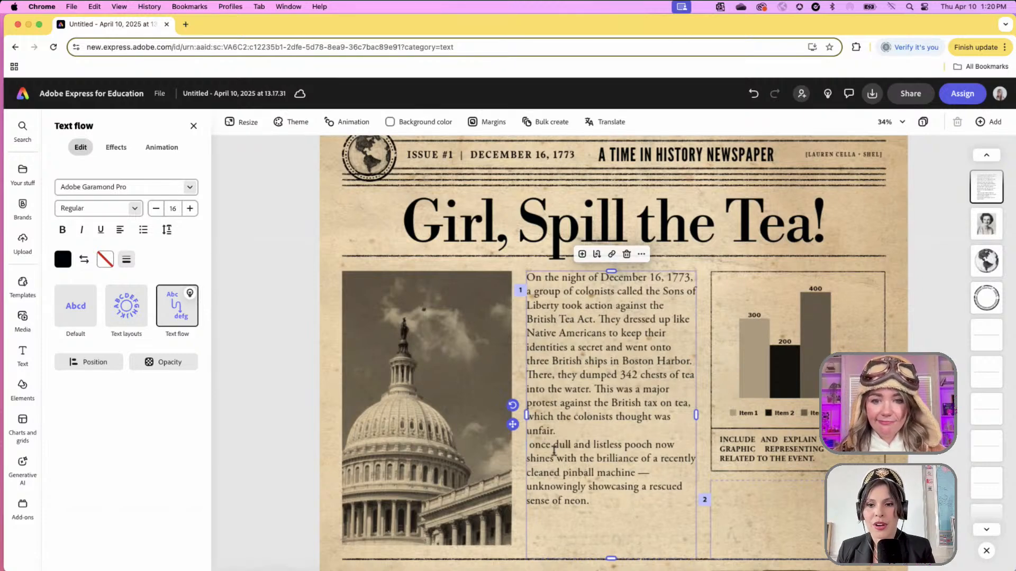
drag(590, 501, 529, 445)
key(BackSpace)
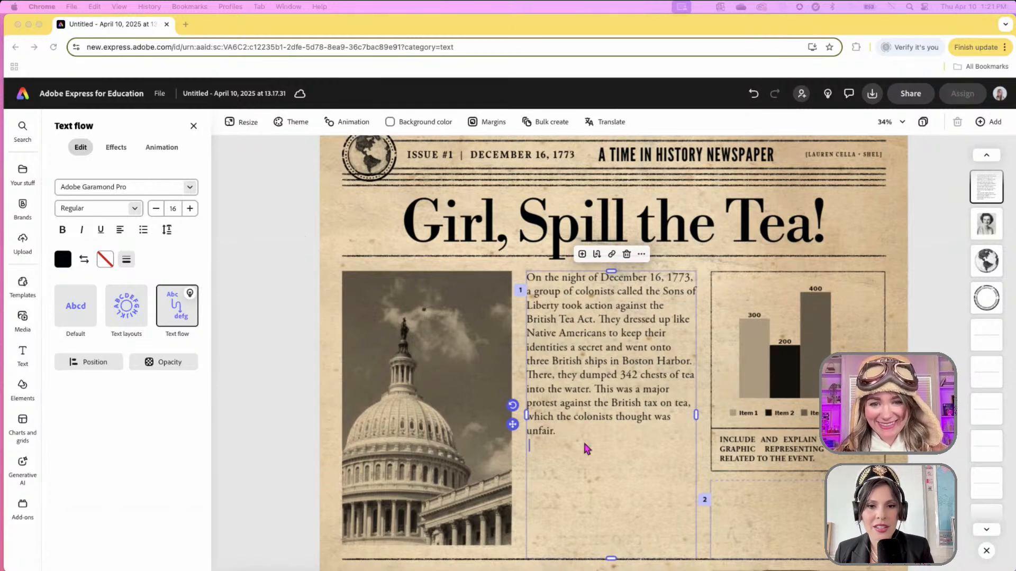
- Paste the second paragraph about Britain's reaction, remove the stray space, and select the body text
click(561, 459)
text(The British became very angry, and they responded by making strict laws called the Coercive Acts. These laws made the colonists even more upset. This event helped bring the colonies together and led to the fight for independence from Britain.)
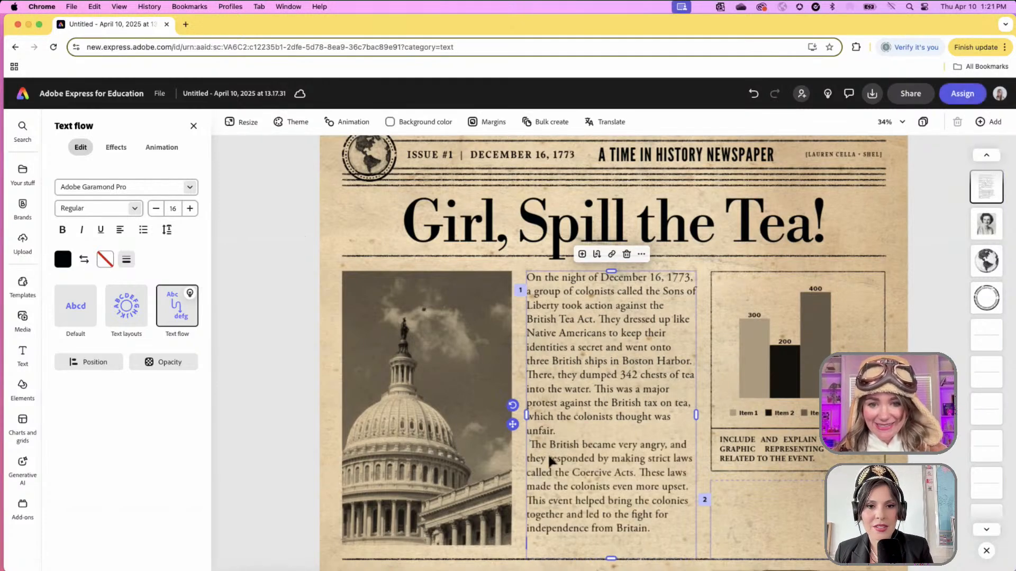
click(529, 445)
key(BackSpace)
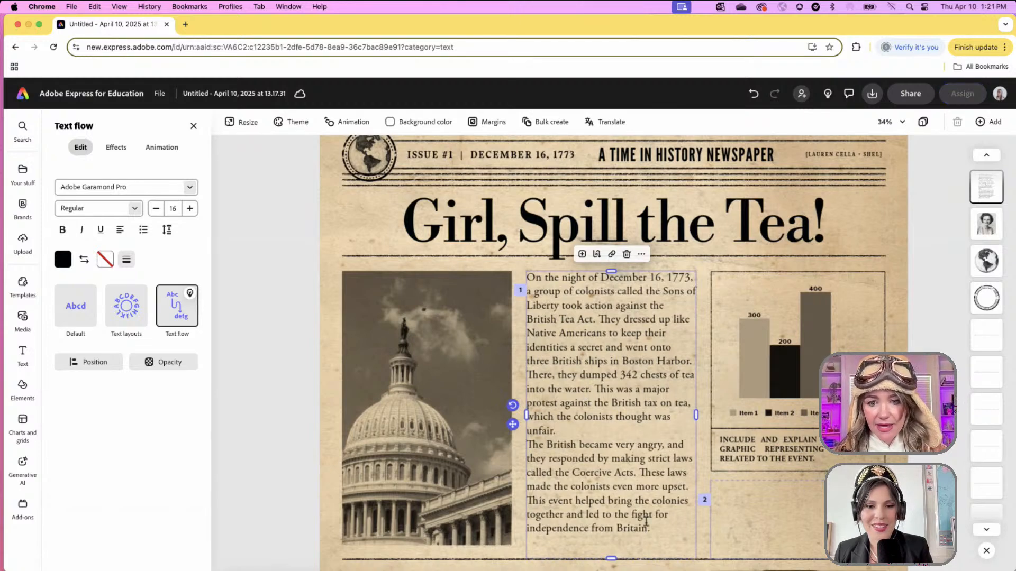
click(661, 531)
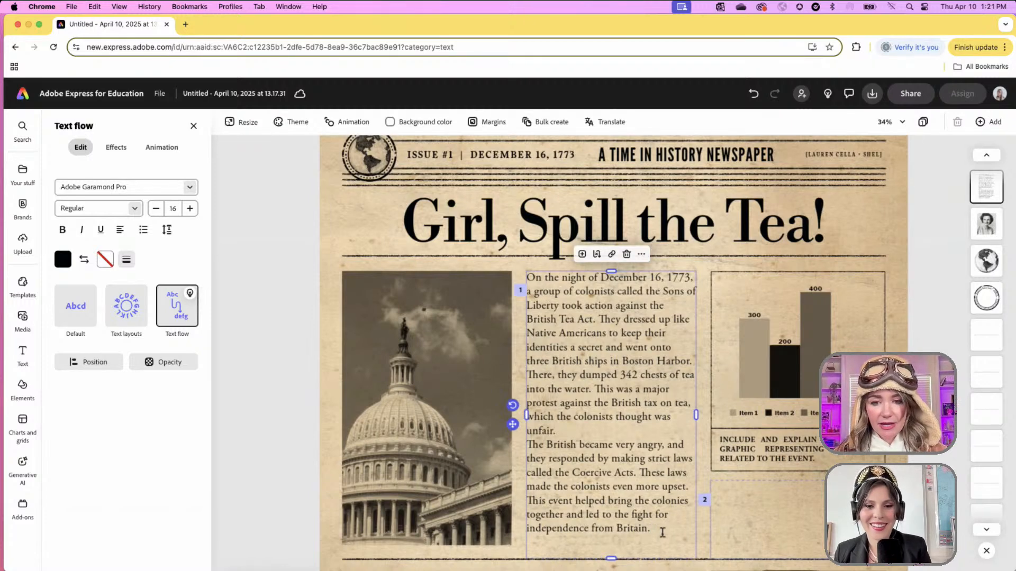
drag(661, 531, 523, 274)
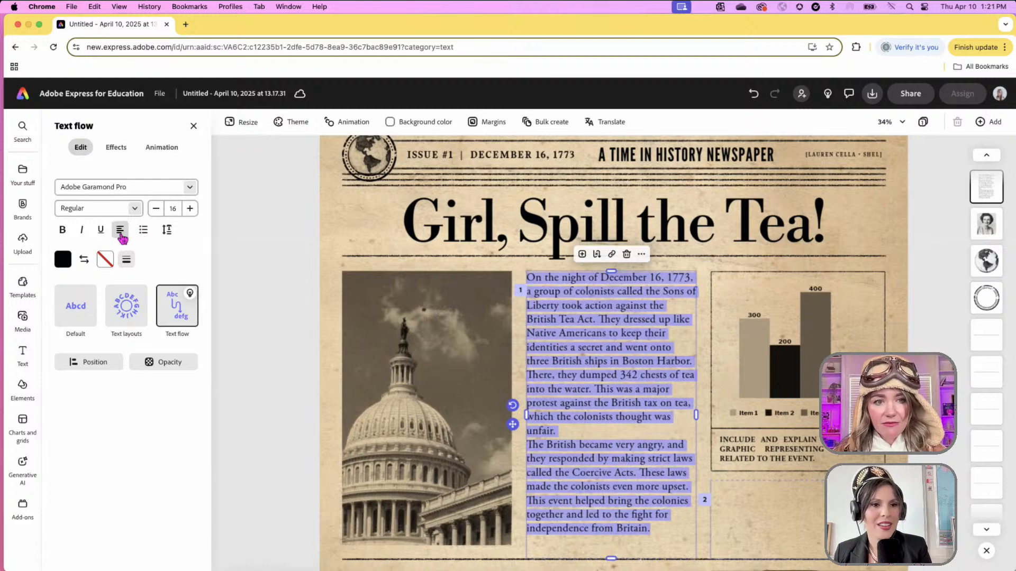
click(121, 232)
click(121, 233)
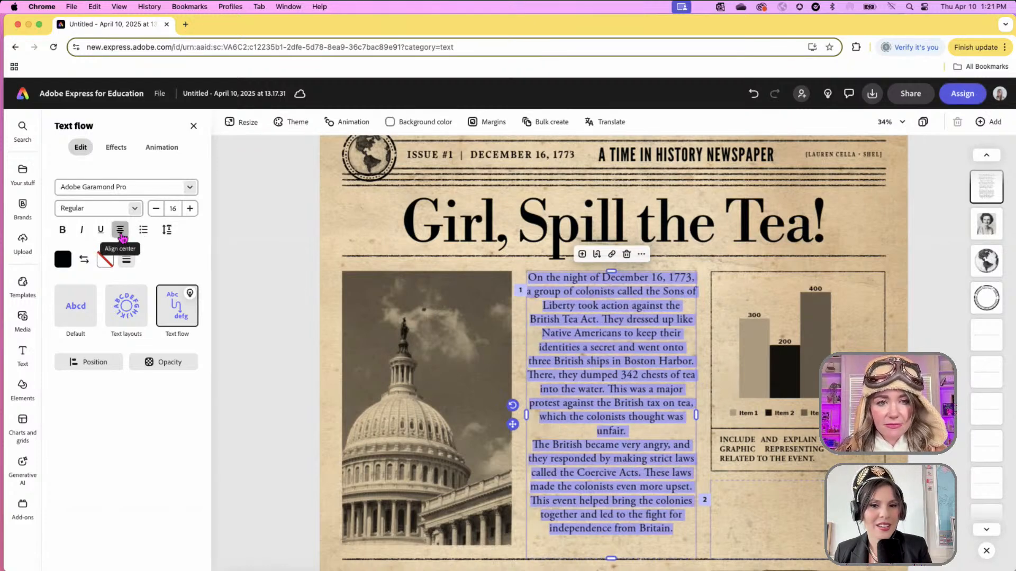
click(121, 233)
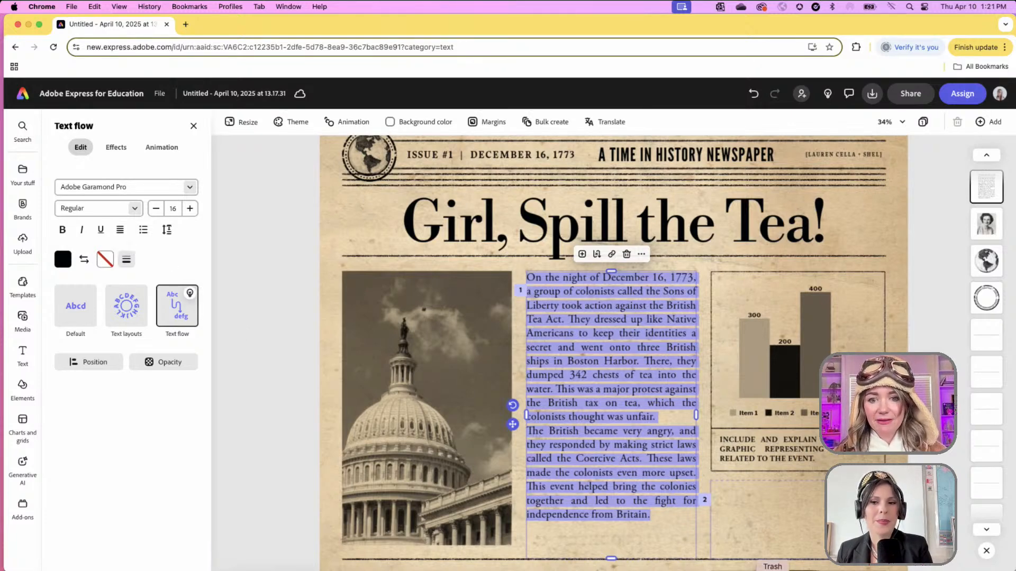
key(Escape)
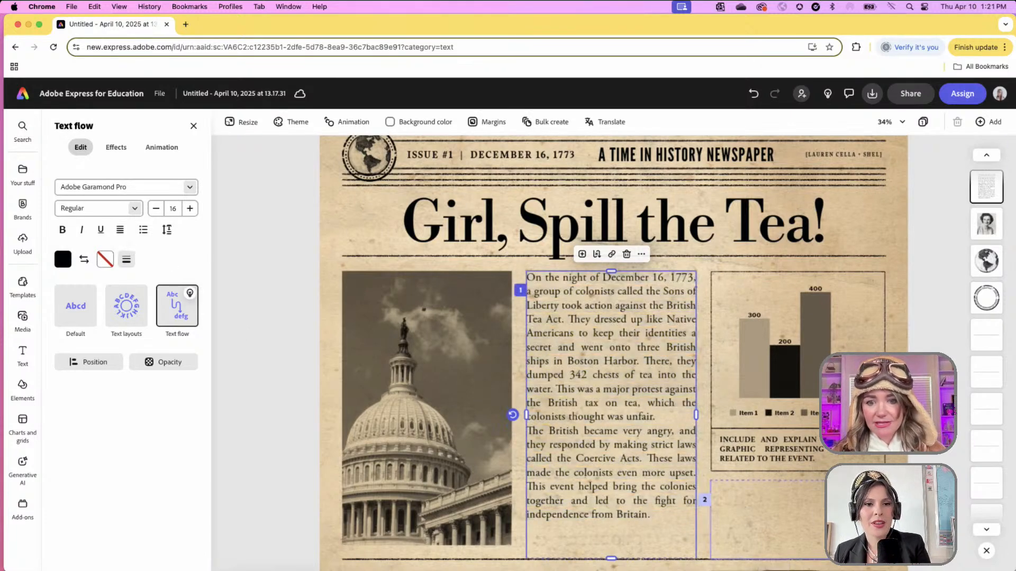
key(Escape)
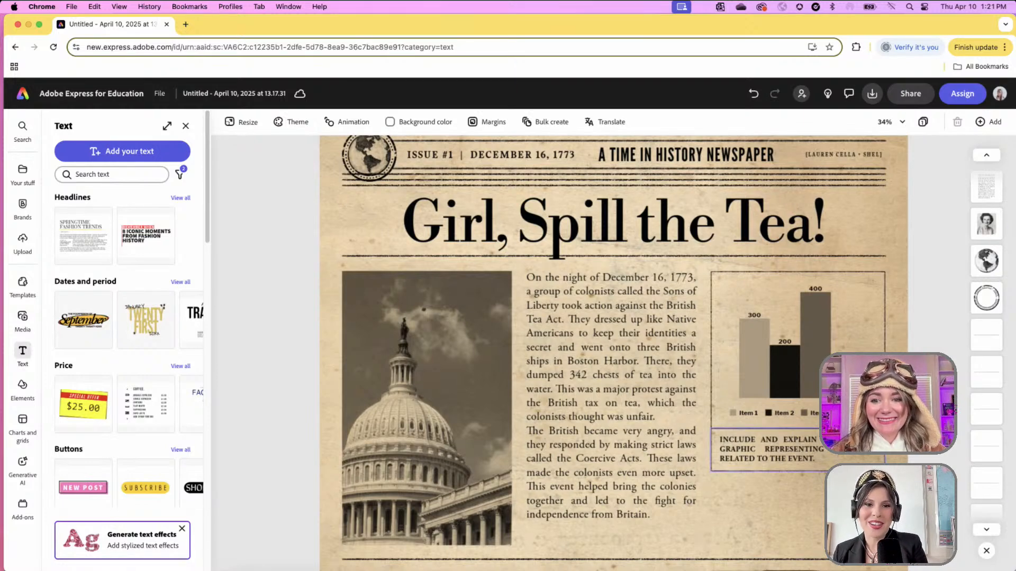
- Delete the bar chart together with its caption box
click(767, 449)
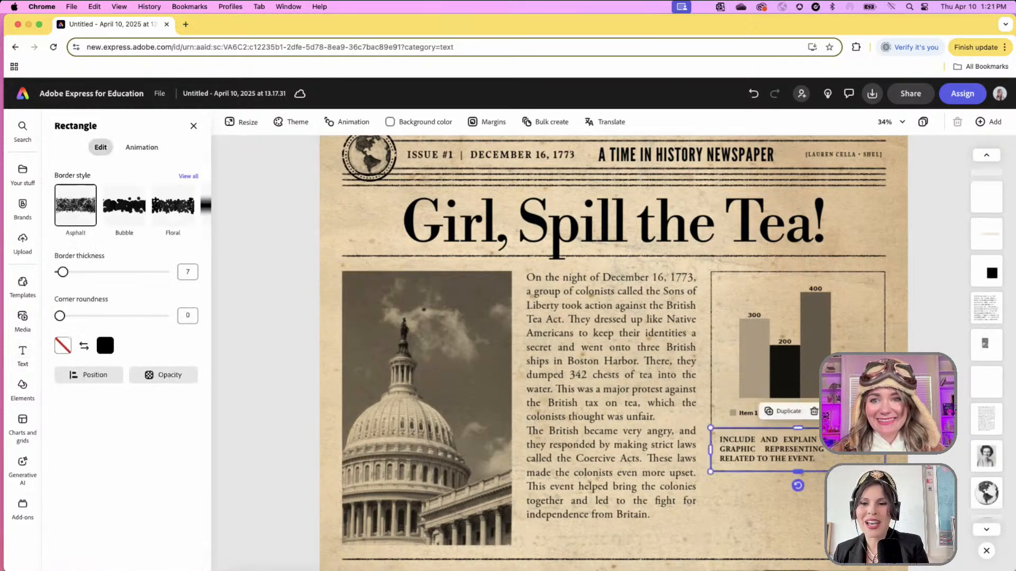
shift+click(881, 286)
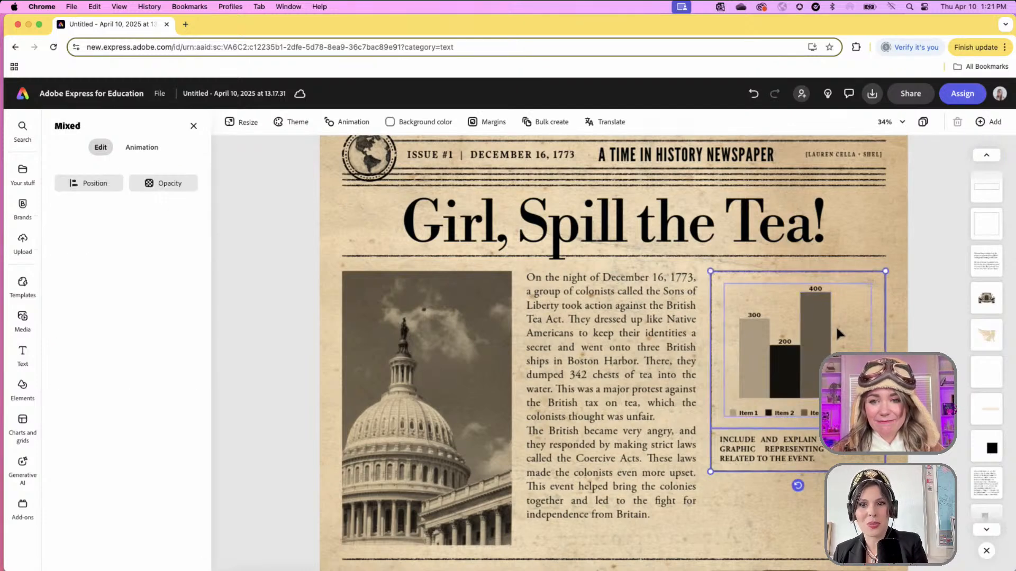
key(Delete)
key(Delete)
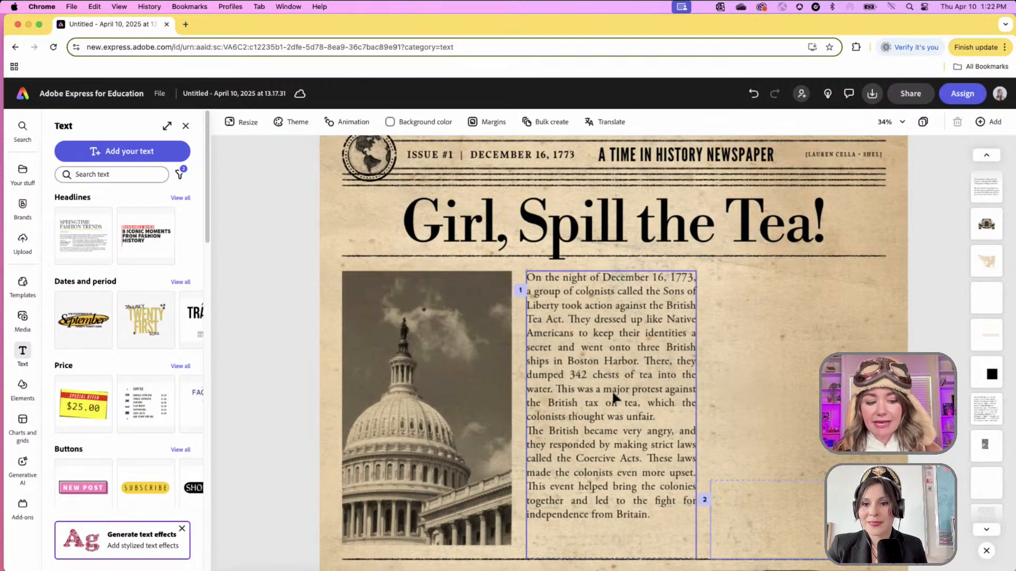
- Move the news story into the right column and delete the Capitol photo
click(641, 384)
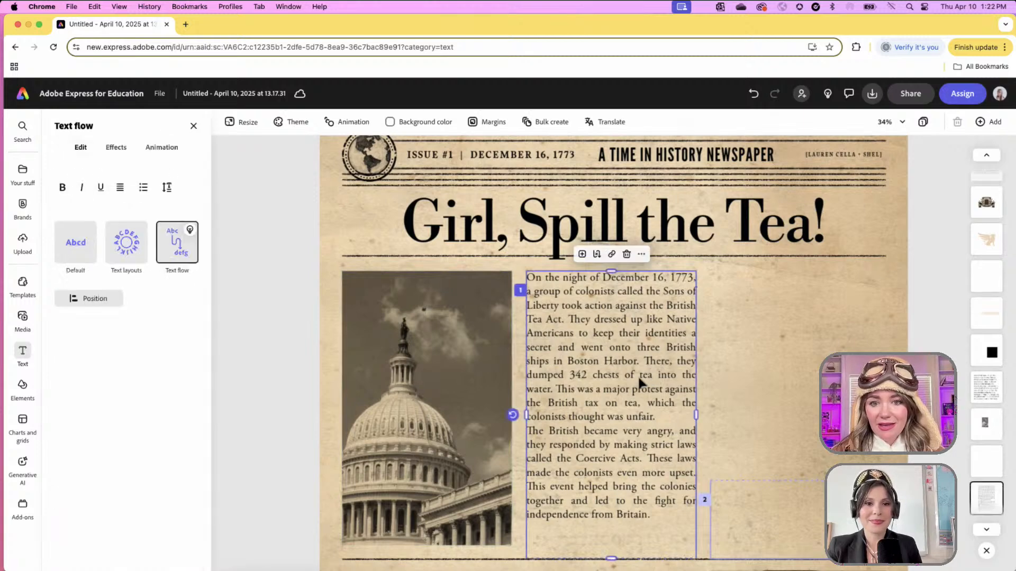
drag(590, 487, 768, 492)
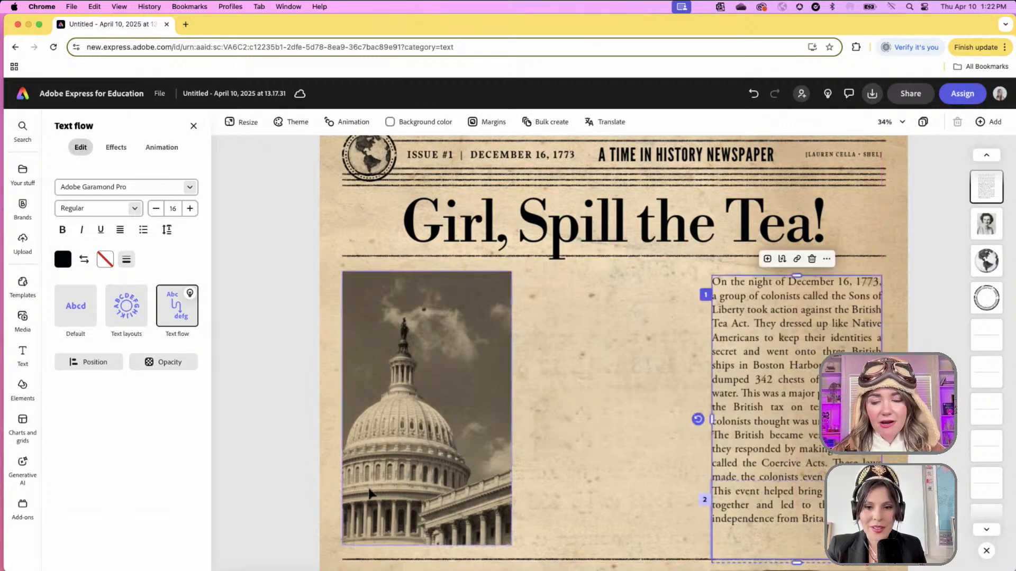
click(409, 433)
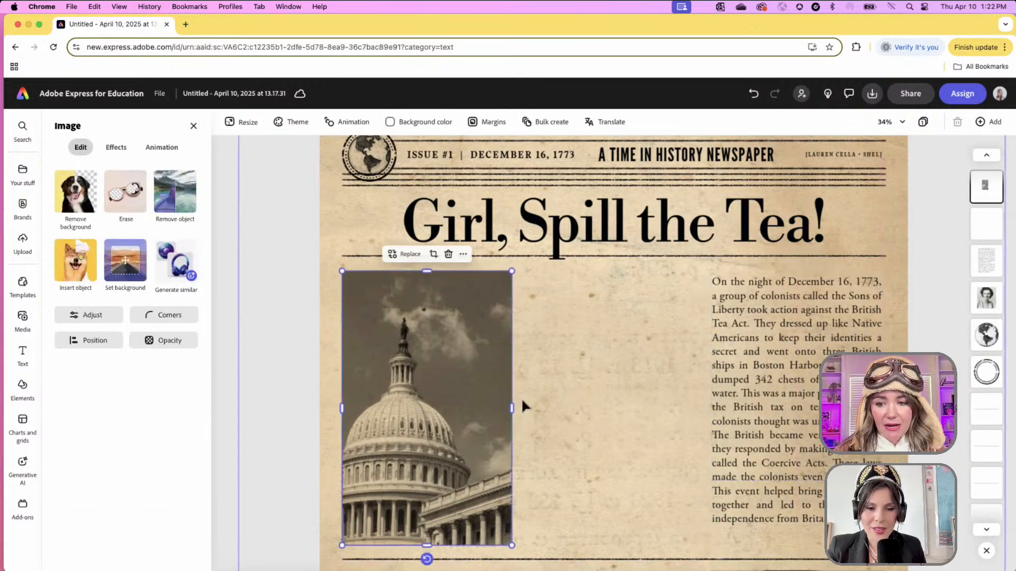
key(Delete)
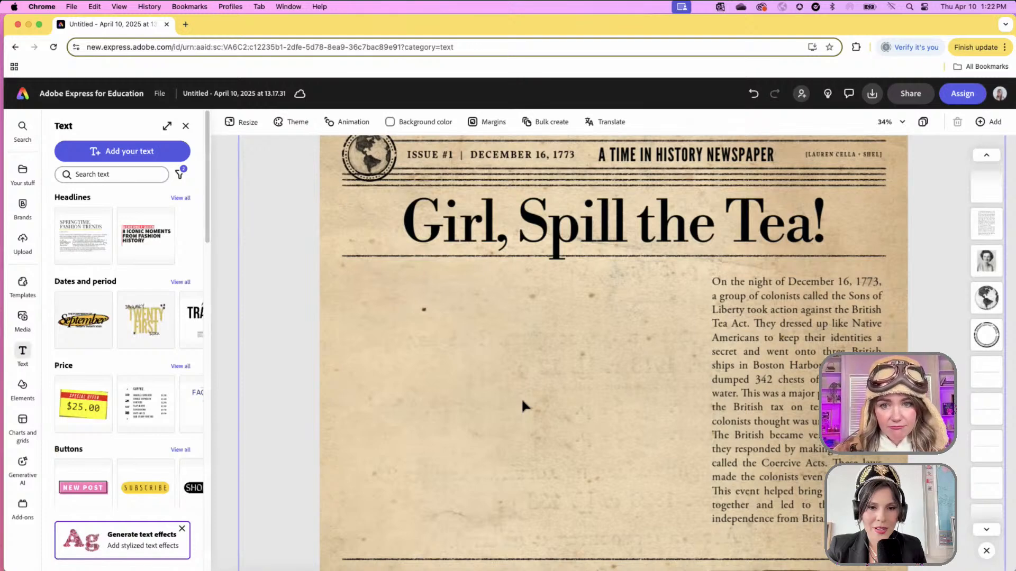
- Add a Landscape (4:3) generated-image placeholder and enlarge it to fill the left column
click(23, 331)
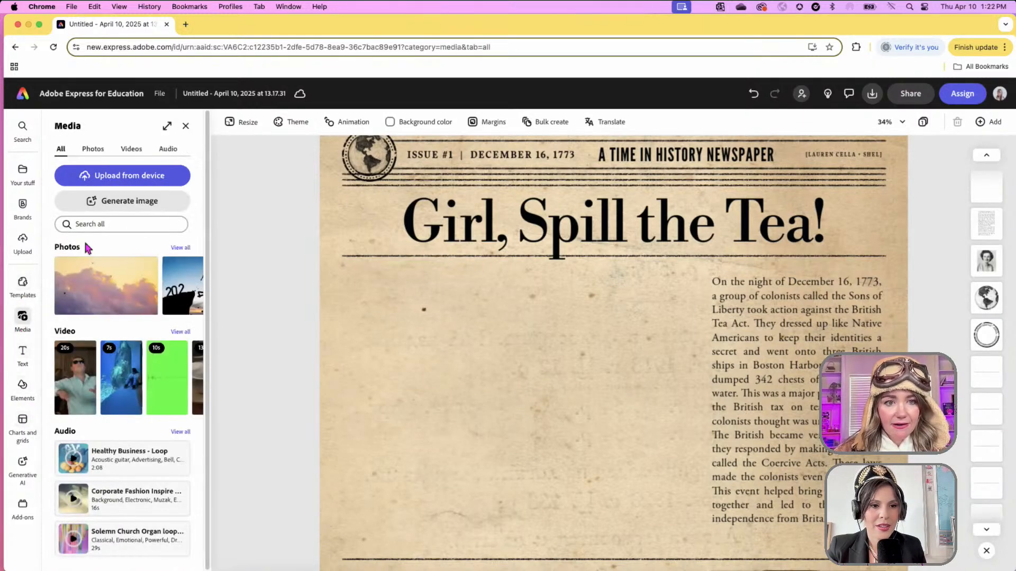
click(147, 206)
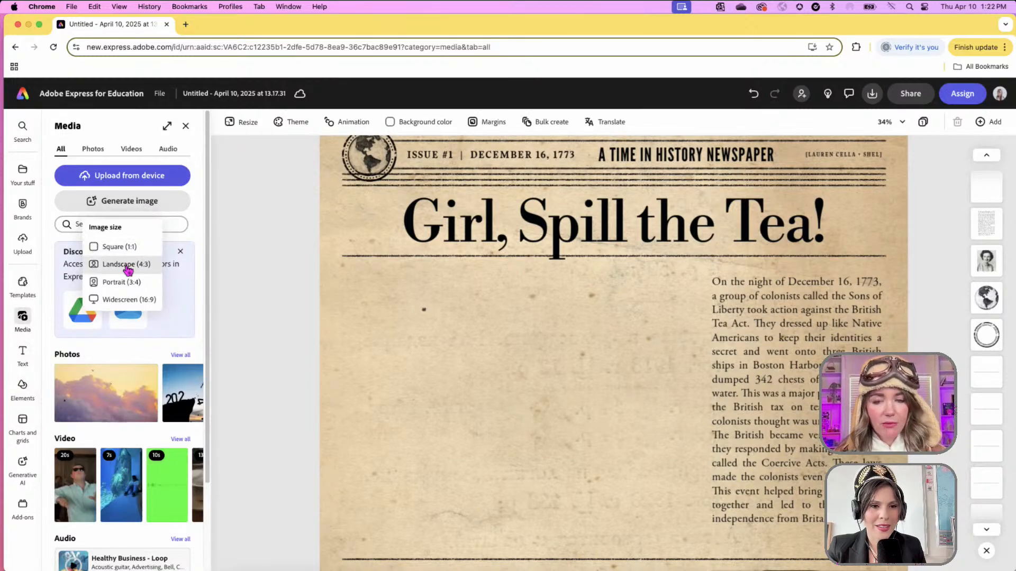
click(128, 264)
drag(611, 505, 373, 308)
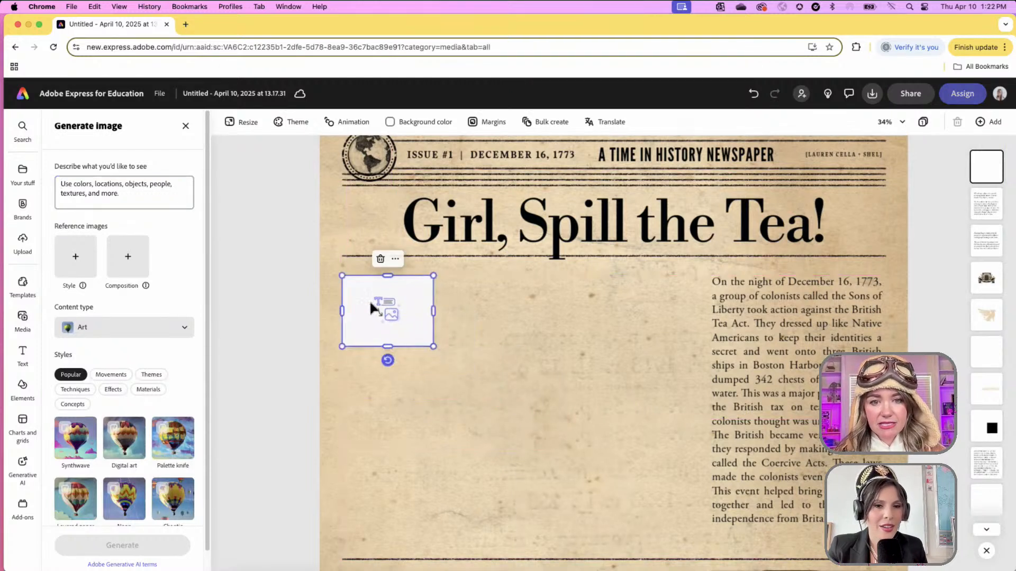
drag(433, 346, 694, 504)
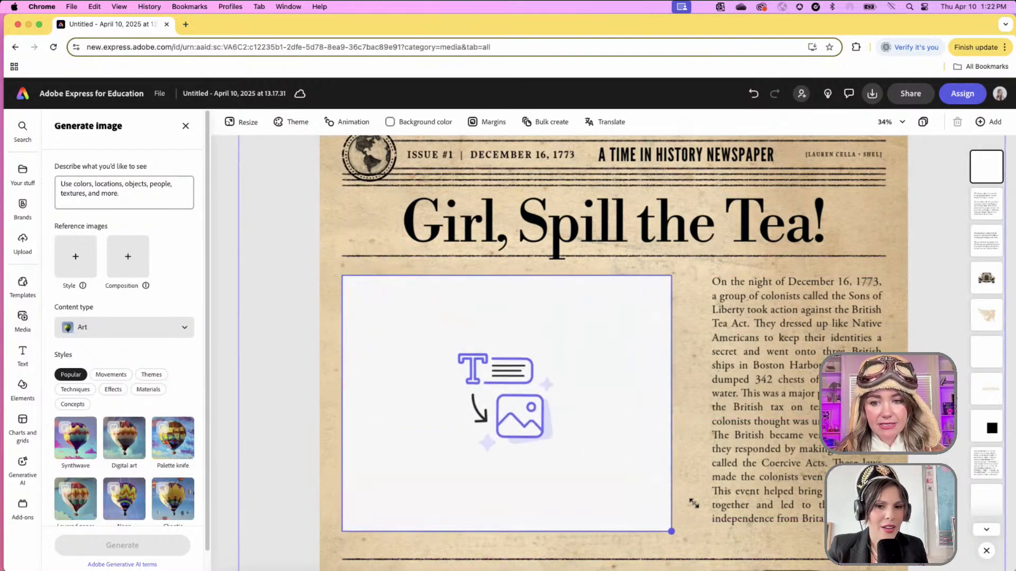
drag(497, 418, 507, 418)
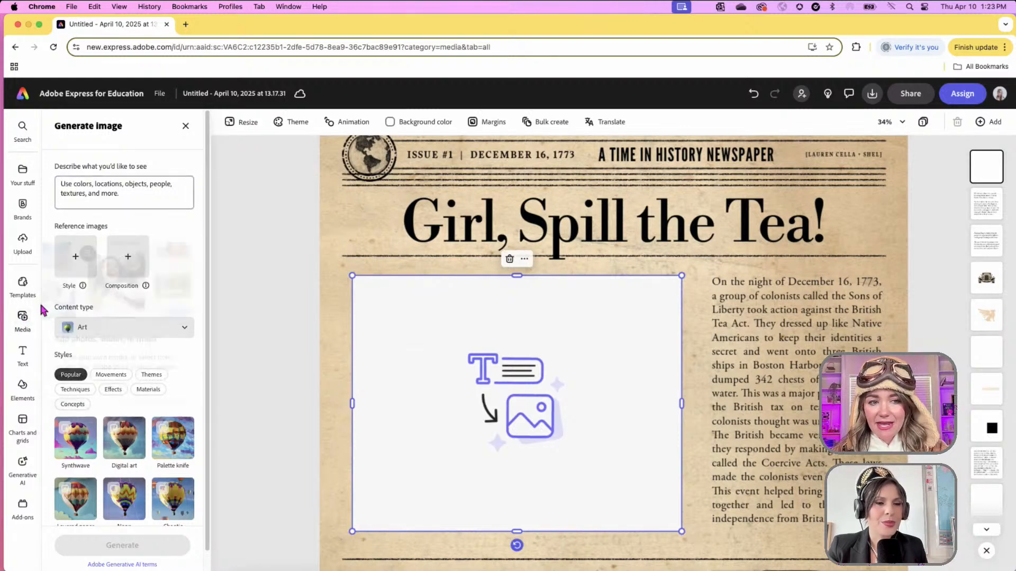
- Reopen the Generate image settings and place the cursor in the prompt box
click(24, 319)
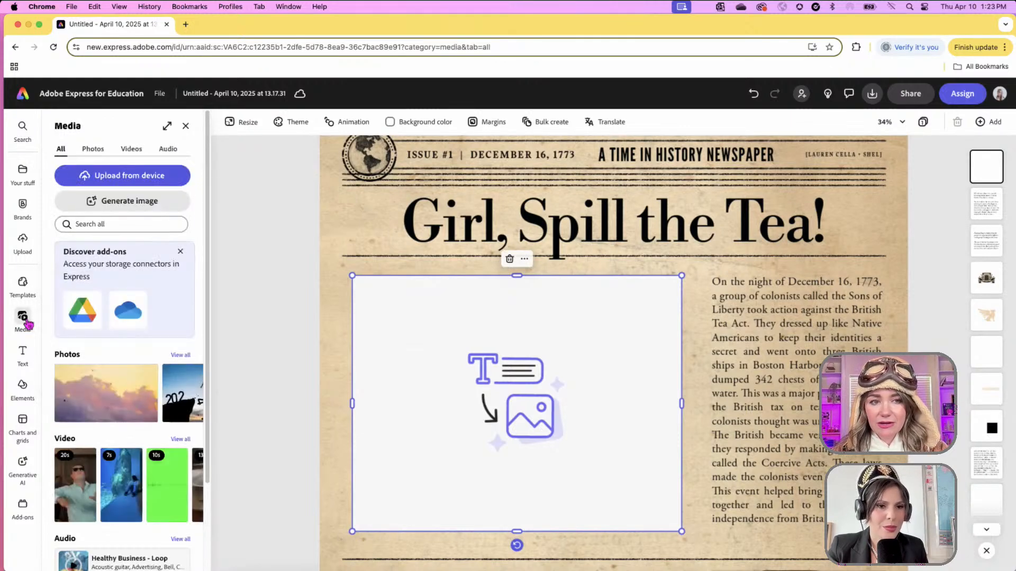
click(138, 210)
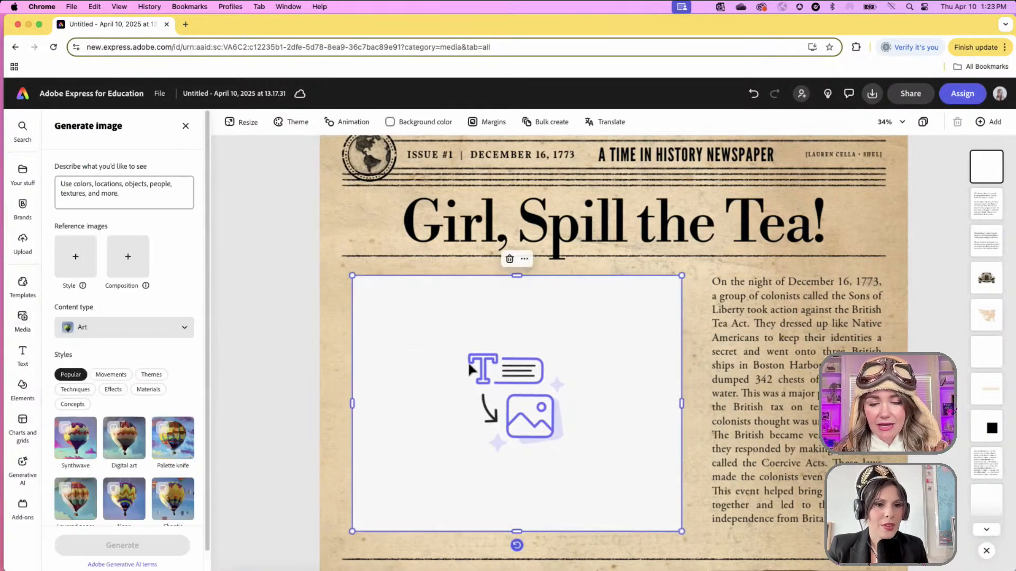
click(157, 195)
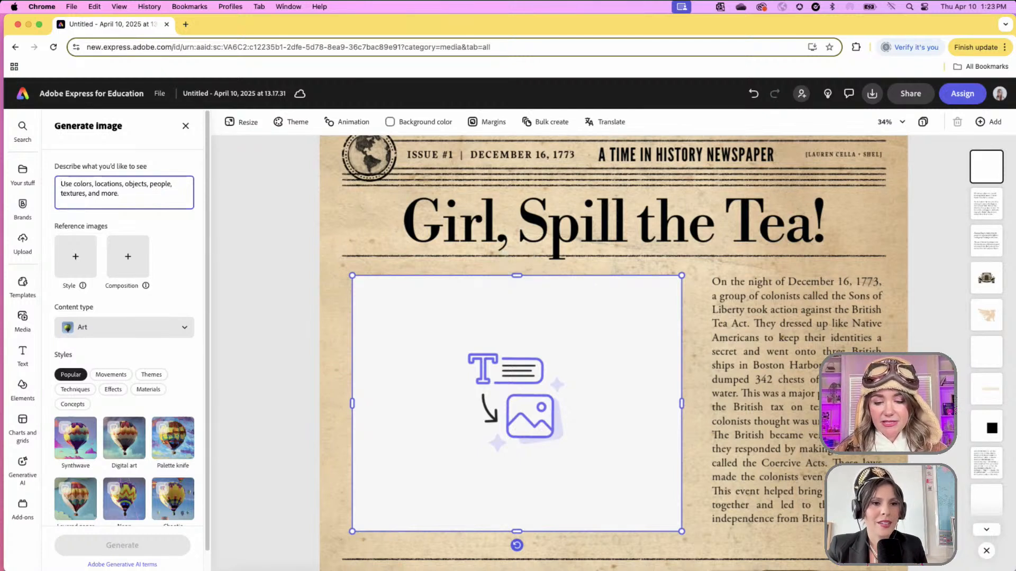
- Generate images from the prompt 'Boston harbor with ships in 1773, pencil draw'
text(Boston )
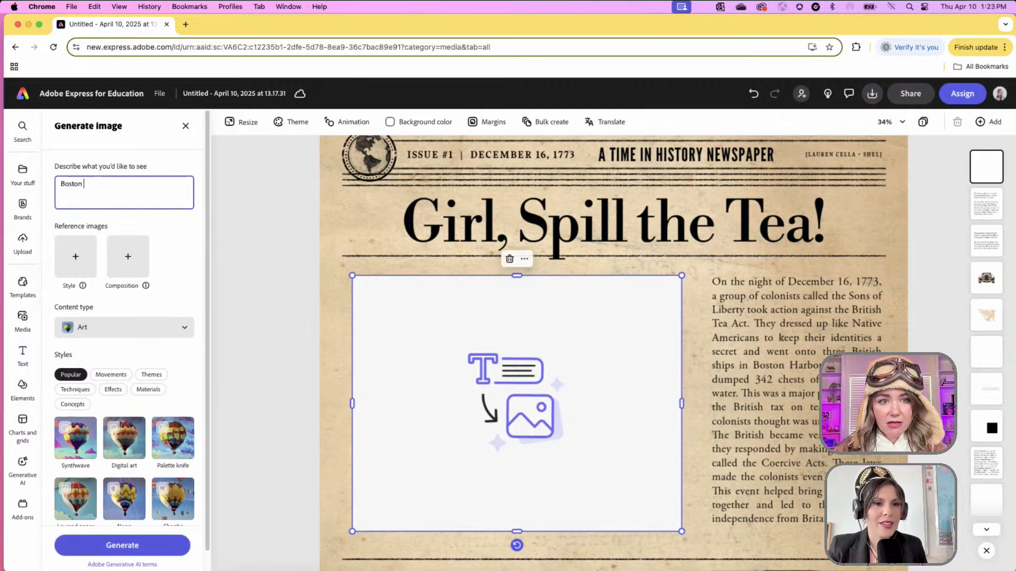
text(harbor)
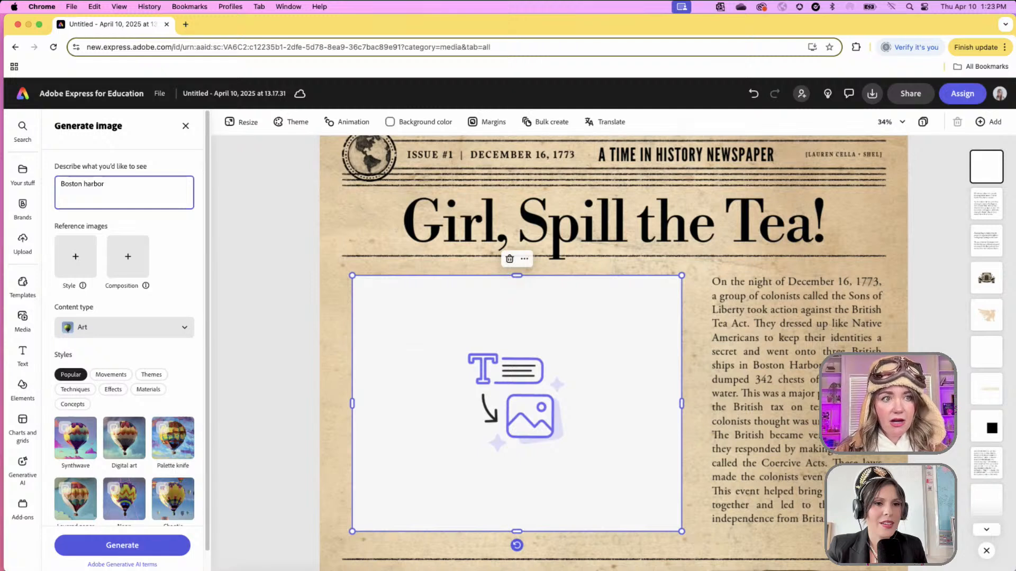
text( with ships in 17)
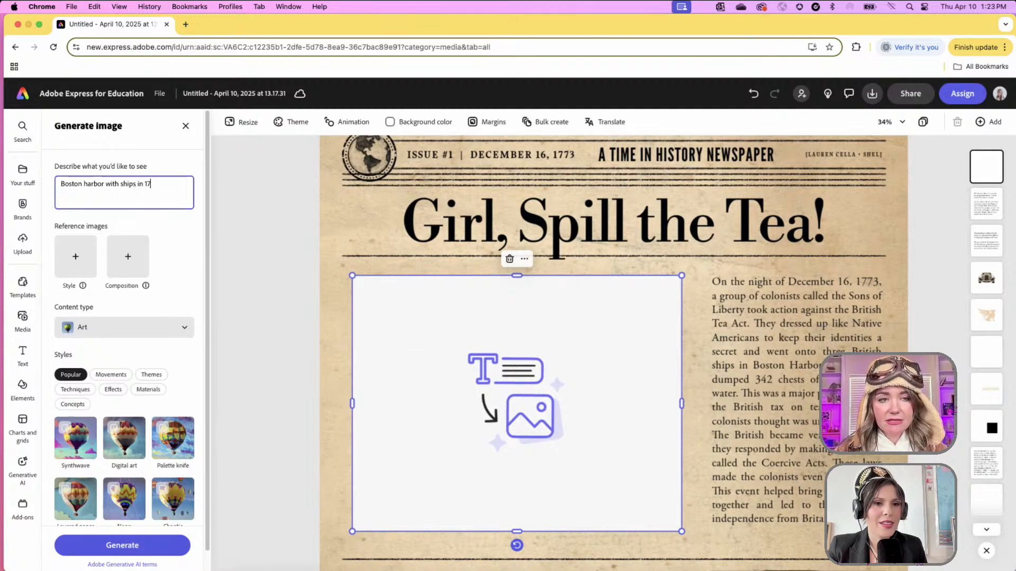
text(73, p)
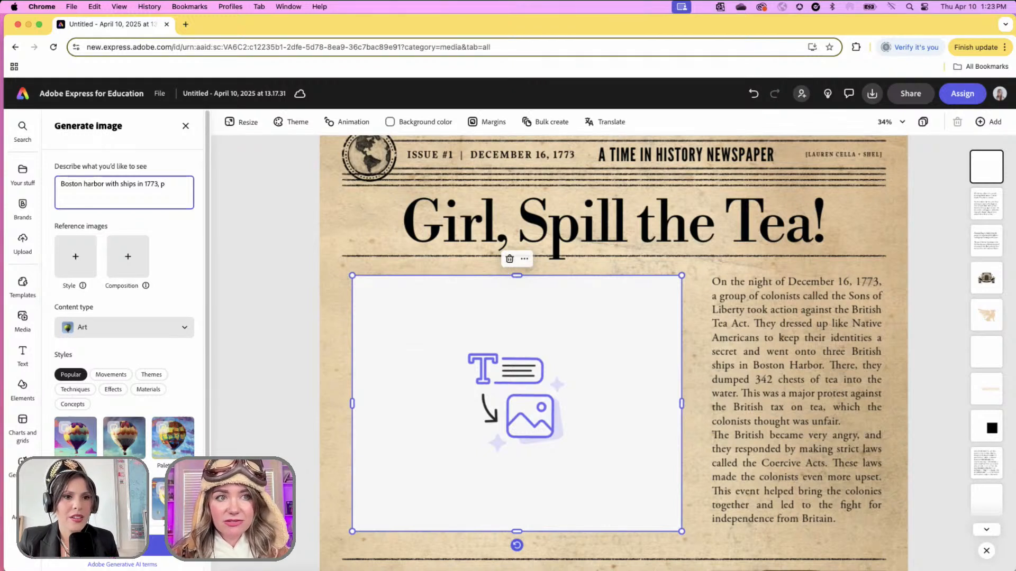
text(rawing)
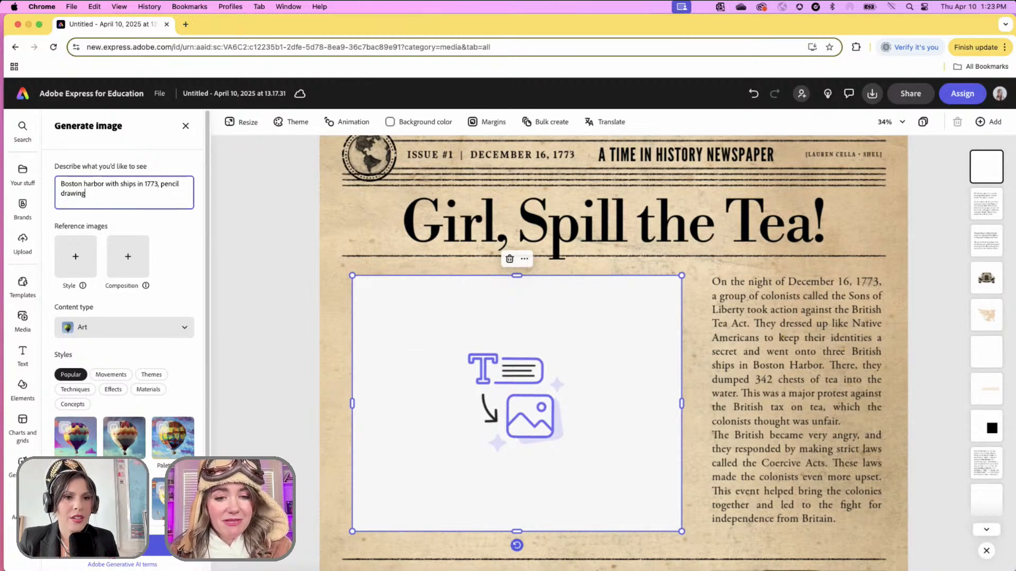
key(Return)
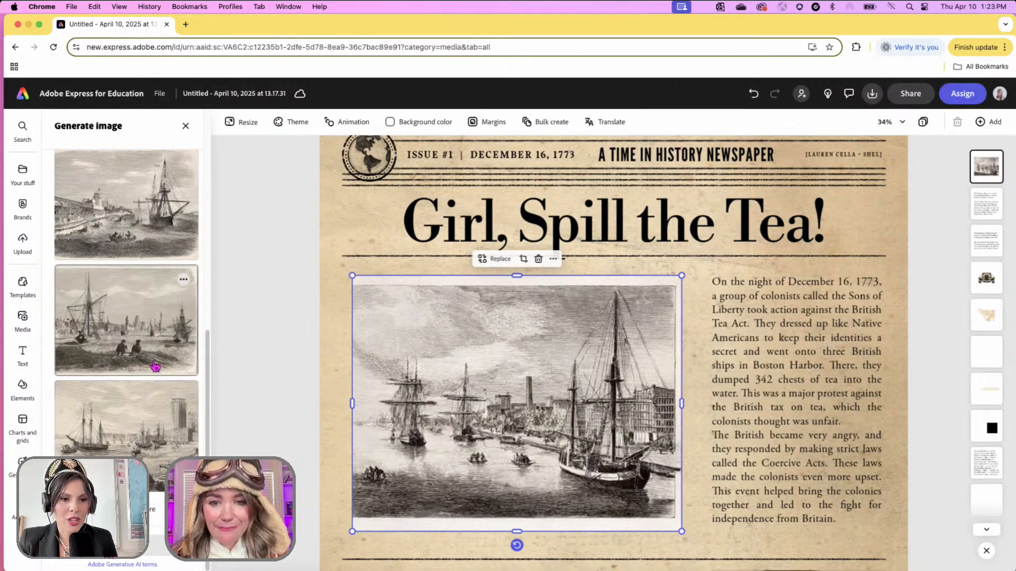
- Try the third, second and first generated harbor images in the frame, ending on the third
click(147, 443)
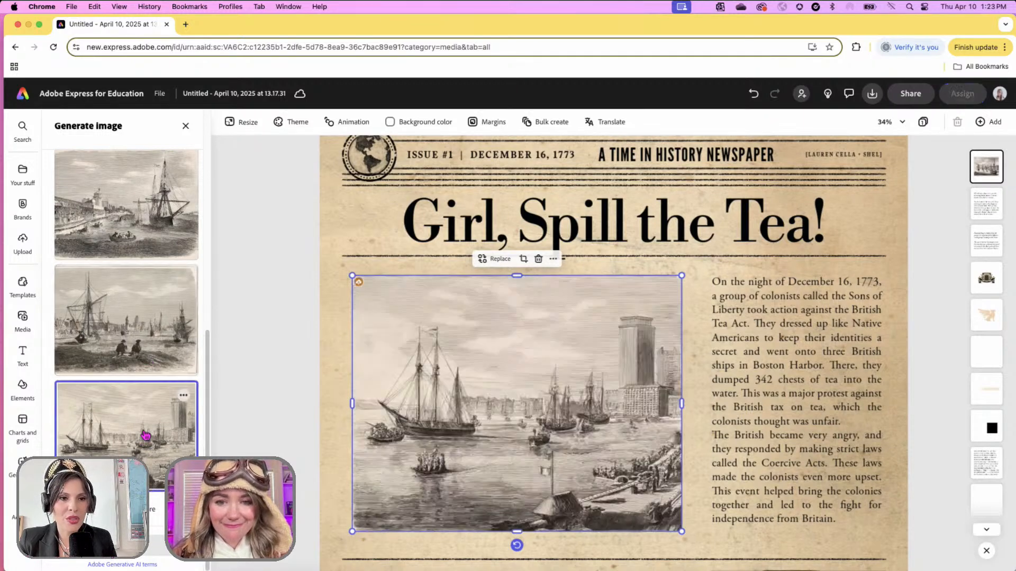
click(138, 344)
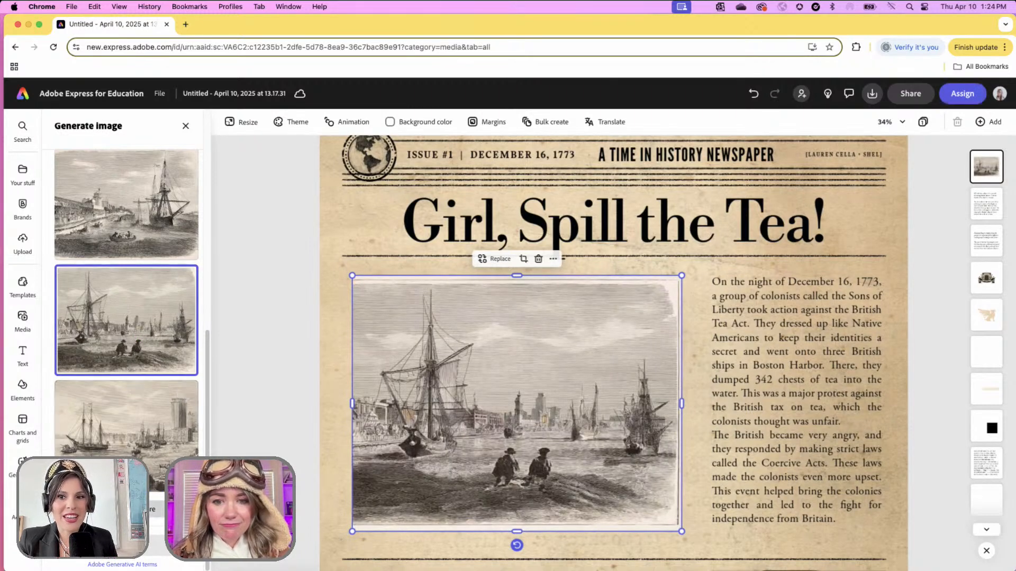
scroll(127, 420, down, 5)
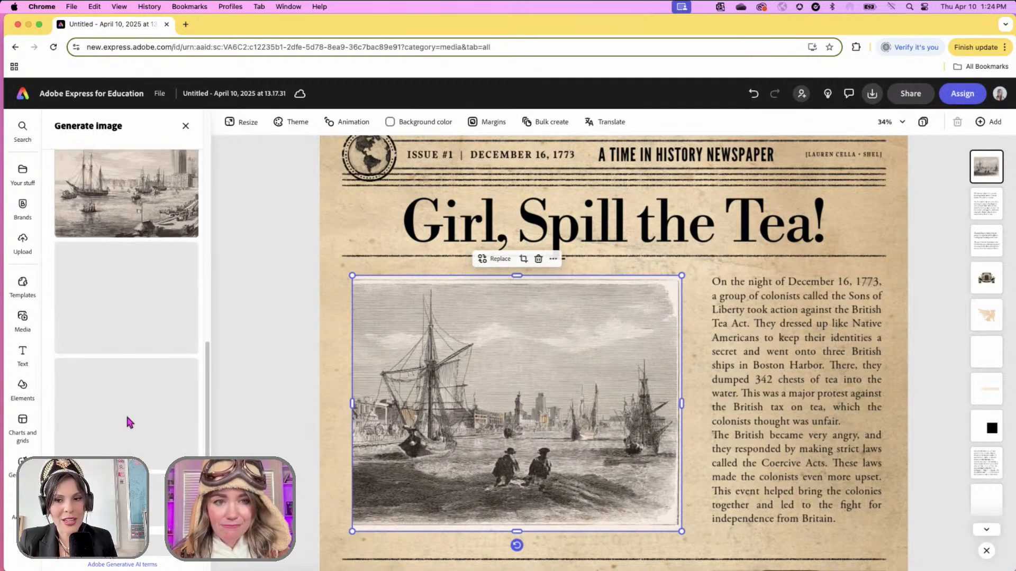
scroll(127, 418, down, 1)
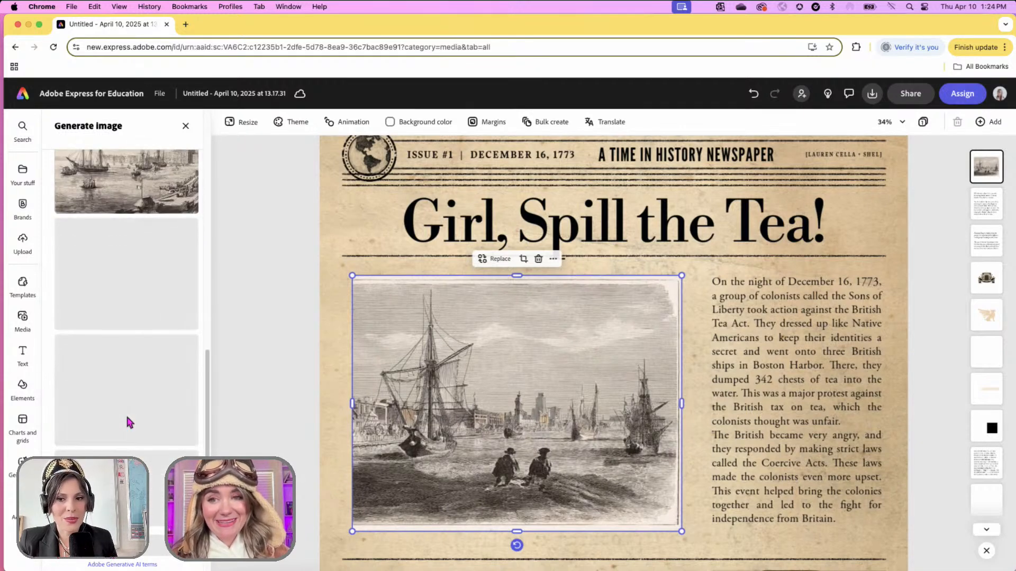
scroll(127, 420, down, 1)
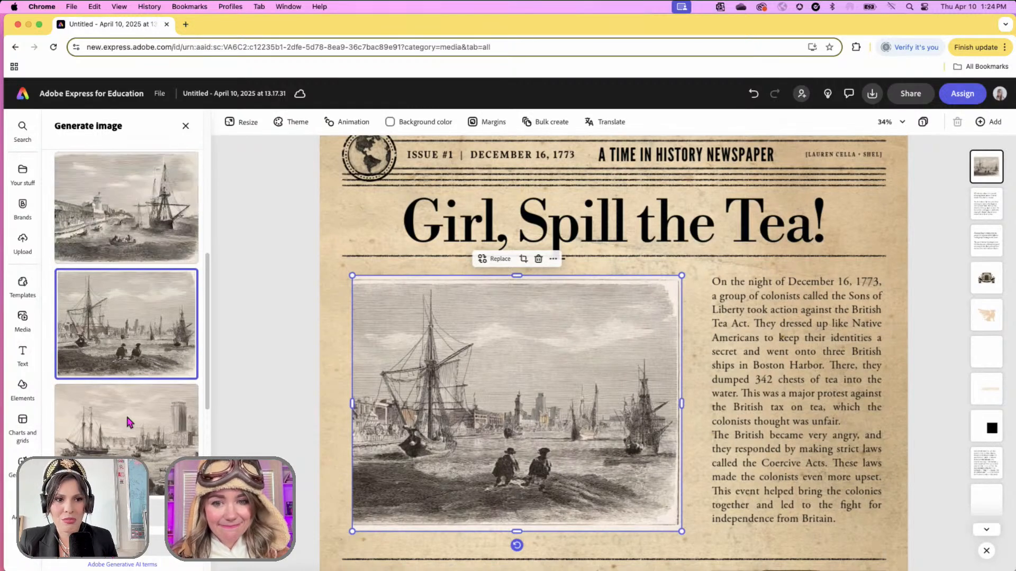
click(125, 263)
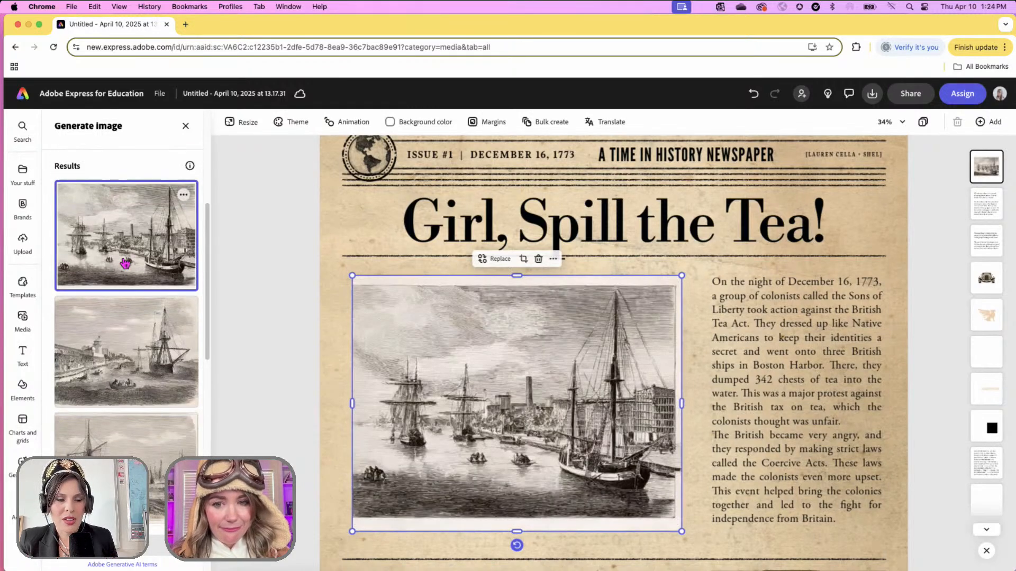
scroll(159, 318, down, 5)
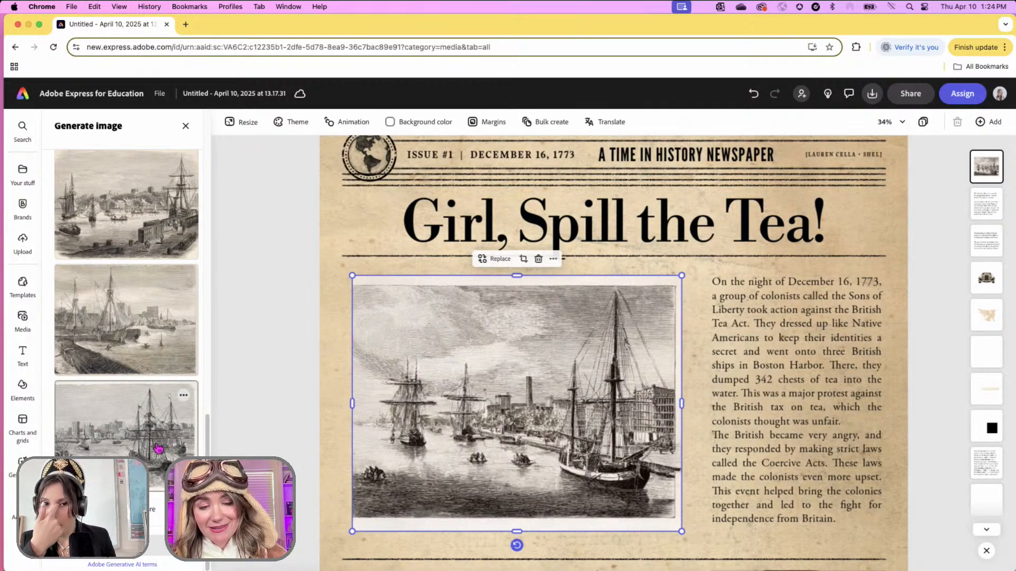
click(158, 449)
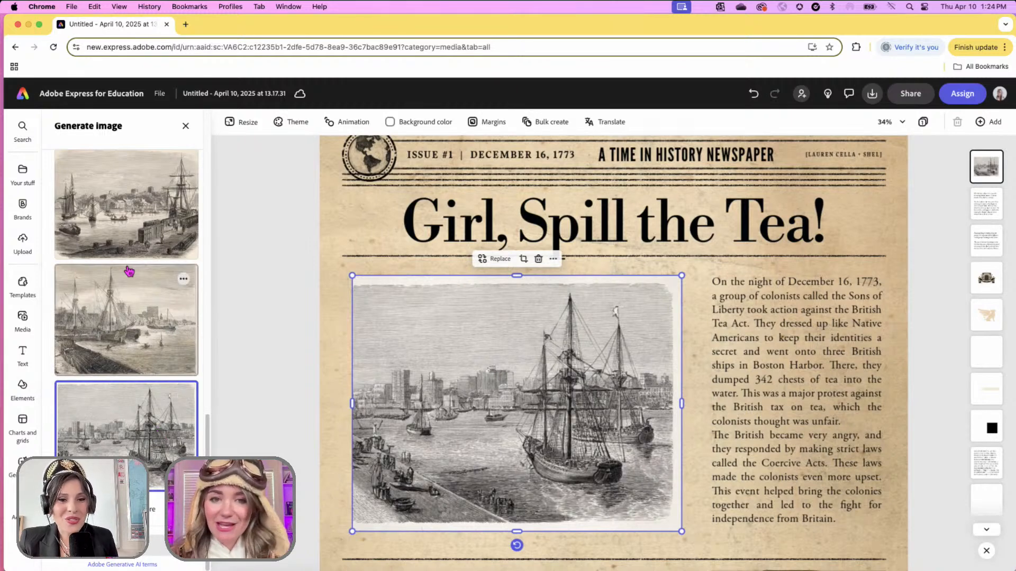
- Close the generation panel, undo the swap to restore the earlier harbor engraving, and deselect it
click(290, 316)
click(753, 93)
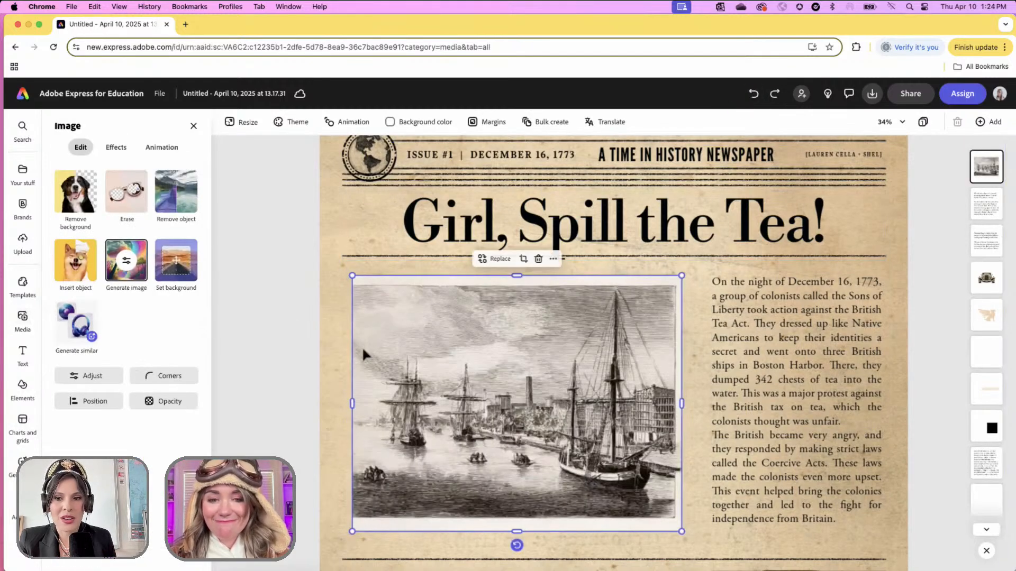
click(282, 314)
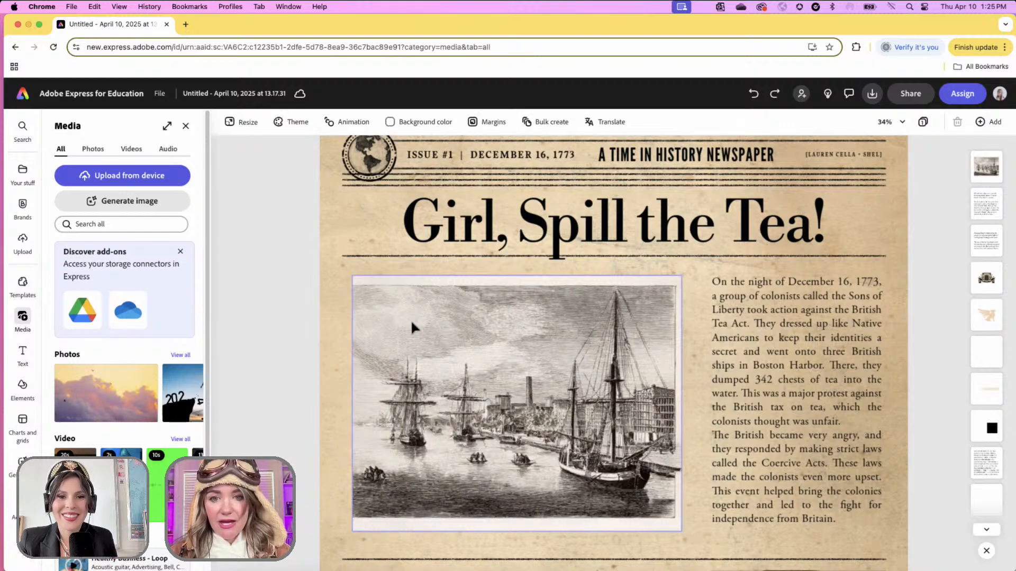
- Exit the newspaper poster editor via the Adobe Express logo to reach the home page
click(21, 97)
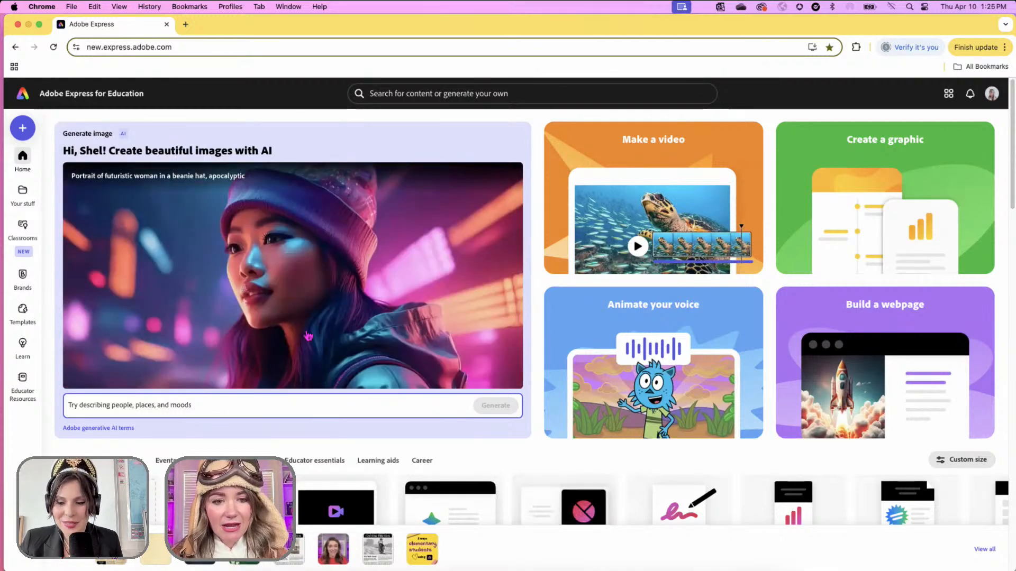
mouse_move(22, 384)
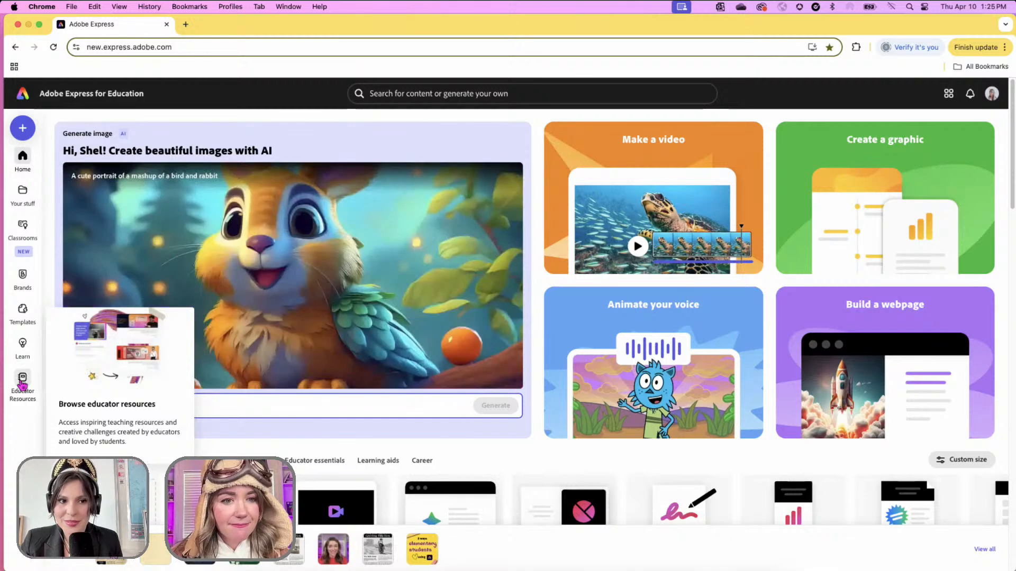
- Open Educator Resources and browse the Social Studies activities and classroom templates
click(22, 382)
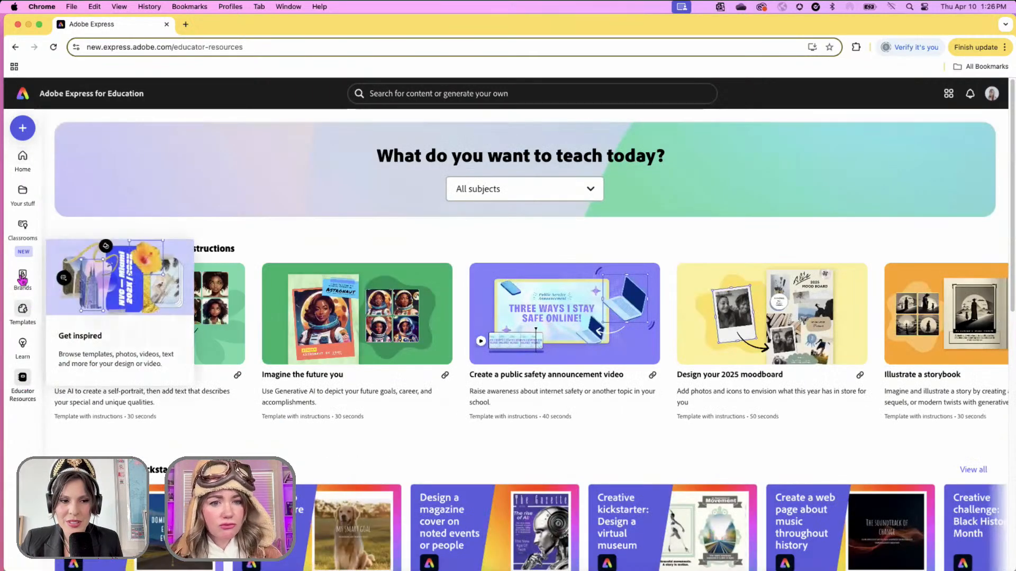
click(551, 196)
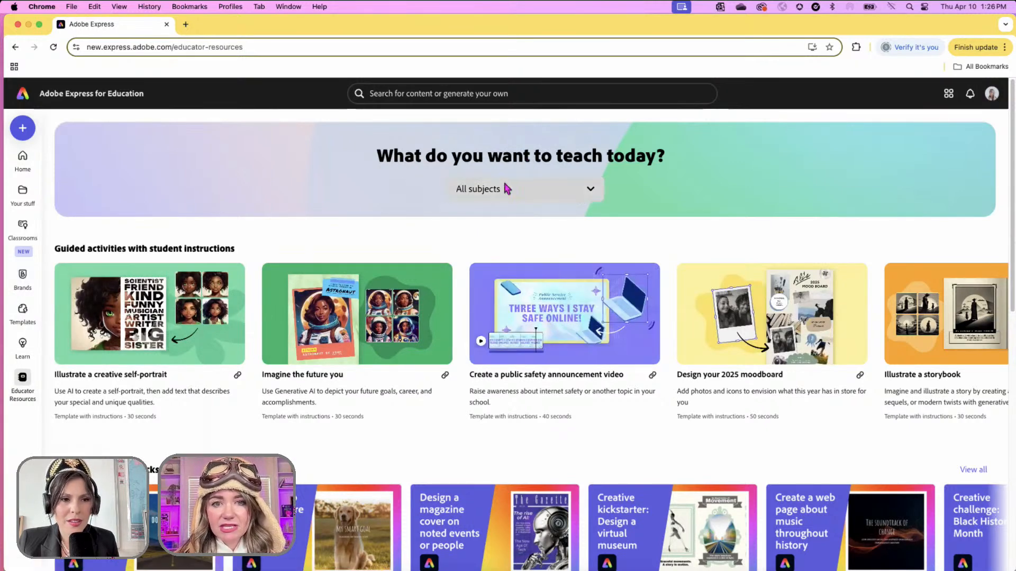
click(580, 192)
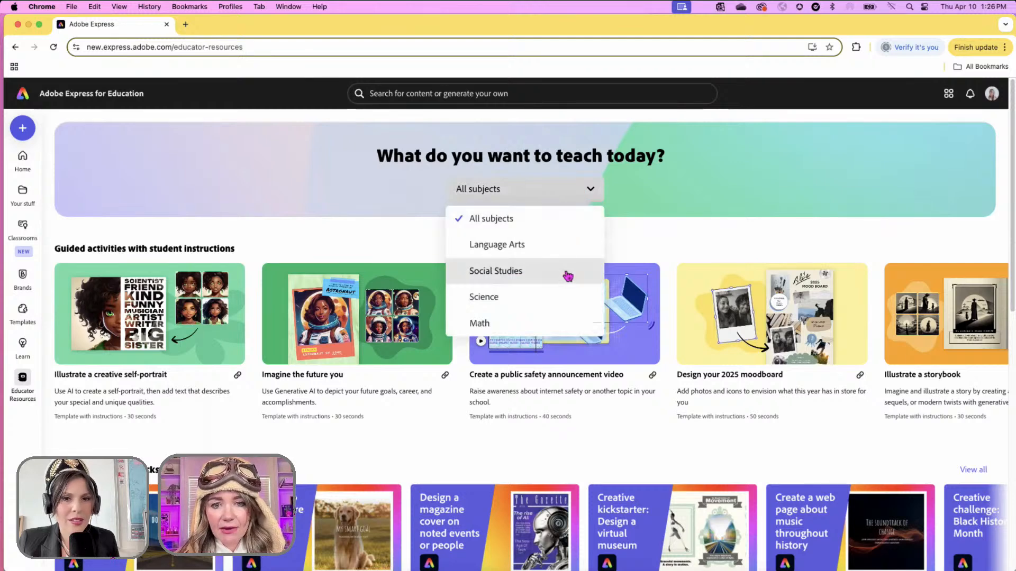
click(568, 276)
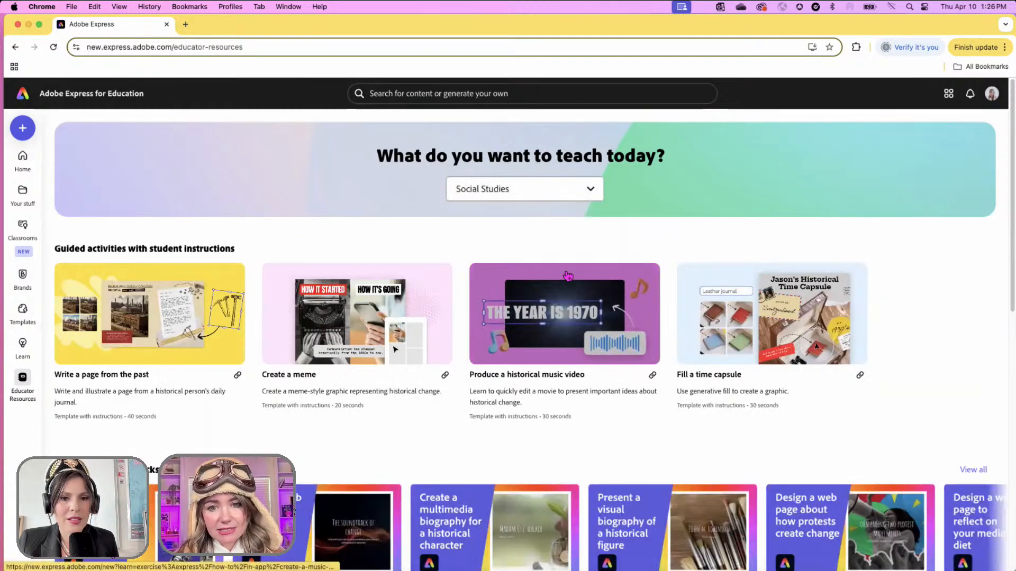
scroll(971, 360, down, 2)
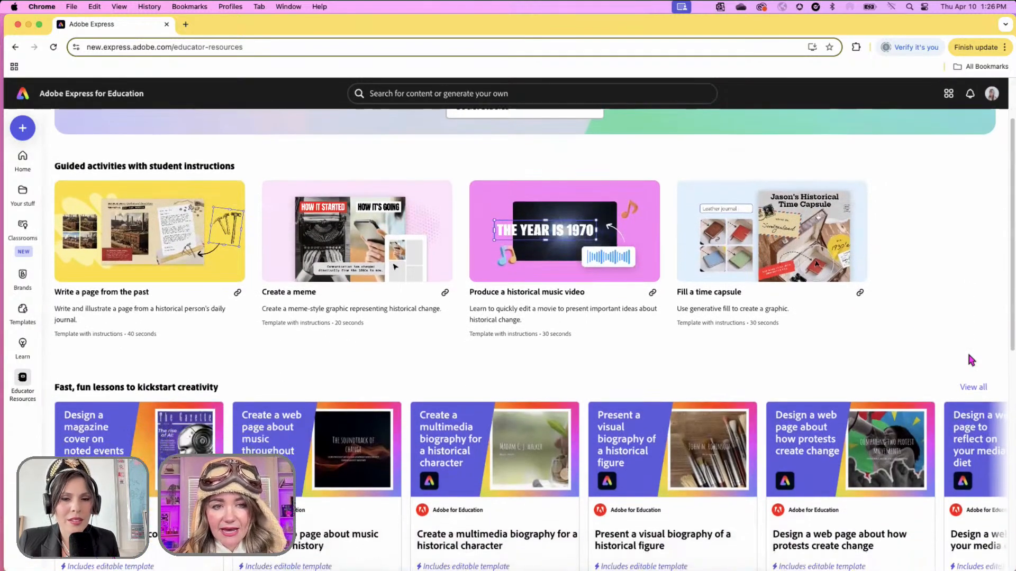
scroll(971, 360, down, 5)
scroll(971, 360, up, 5)
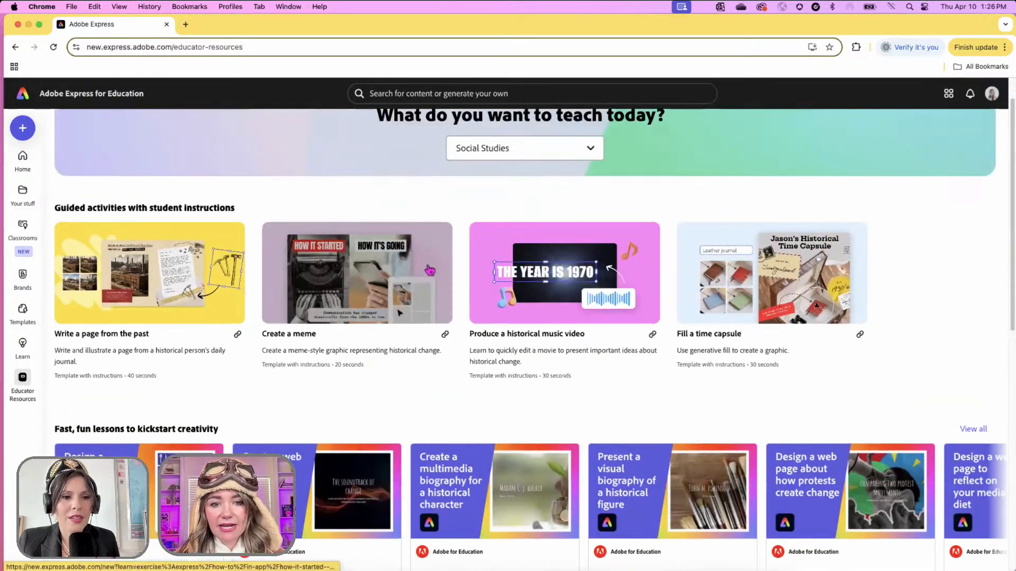
scroll(781, 320, down, 8)
scroll(781, 321, down, 5)
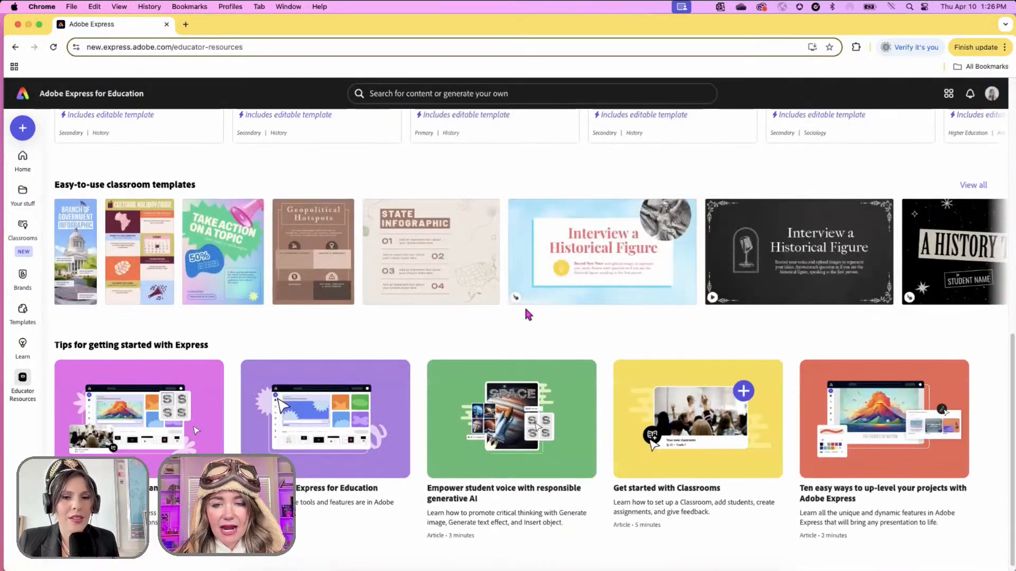
scroll(762, 276, right, 3)
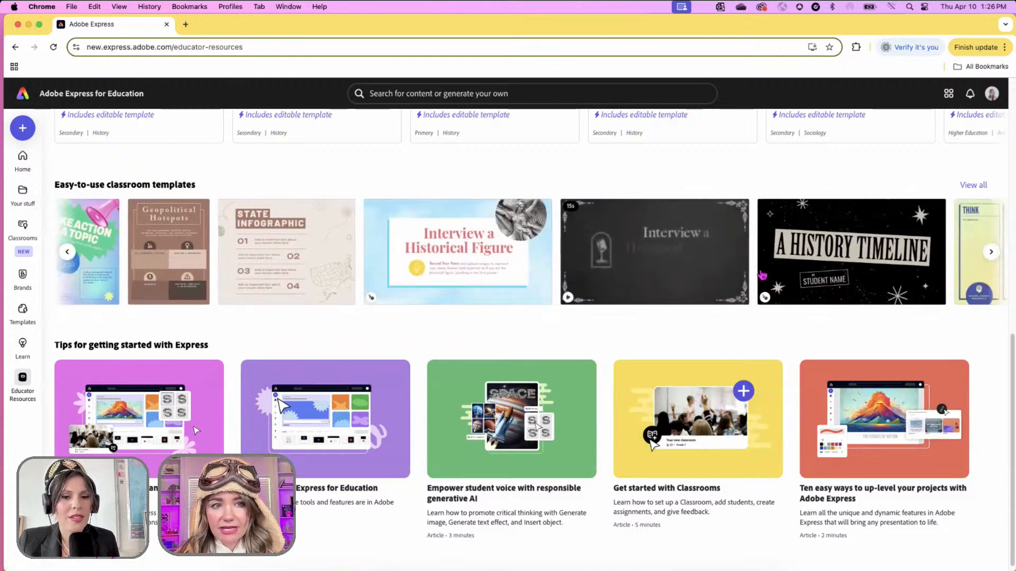
scroll(762, 275, right, 15)
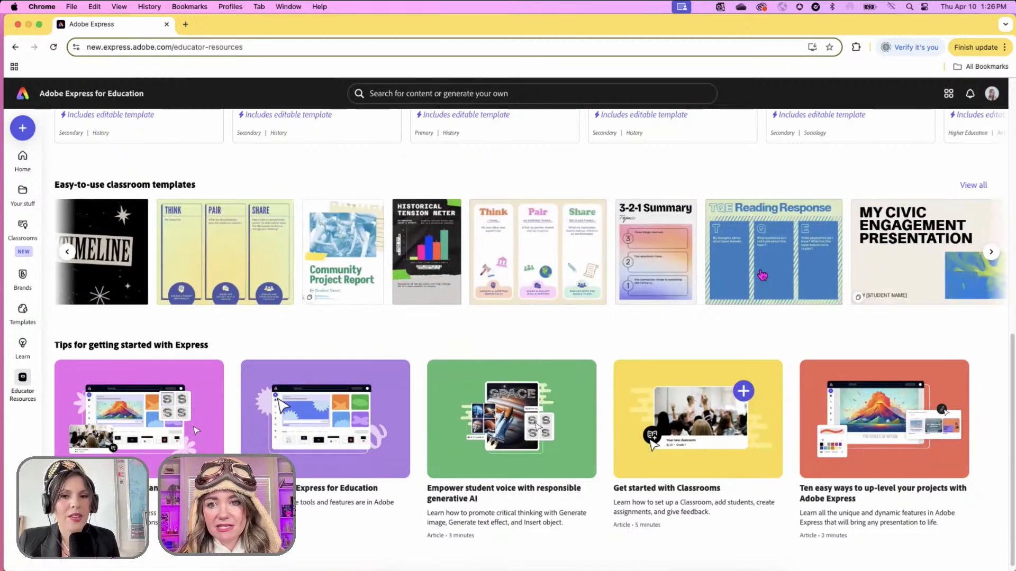
scroll(762, 274, right, 5)
- Show all classroom templates on the Browse by school subject page
click(983, 189)
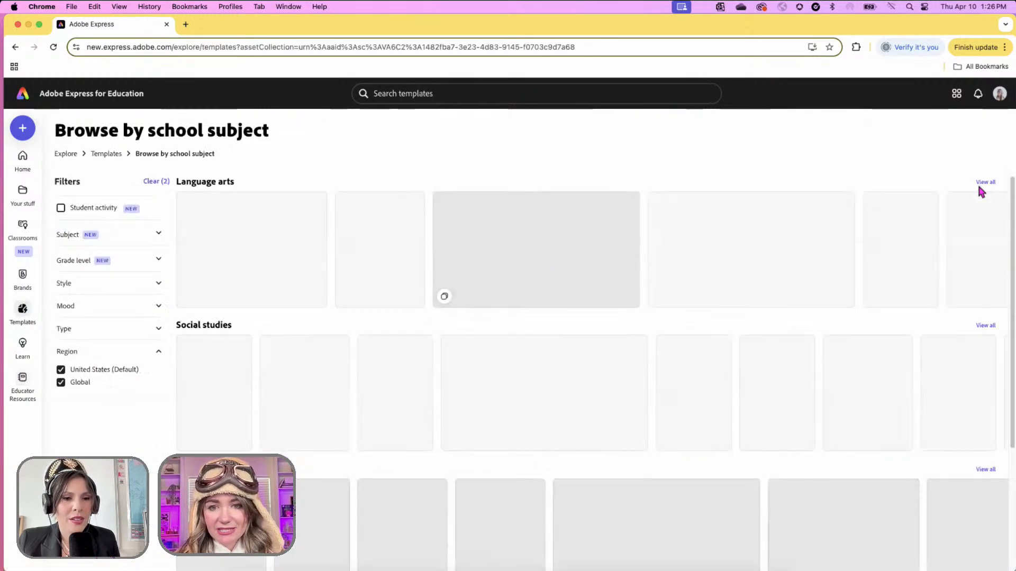
scroll(857, 312, down, 3)
scroll(859, 318, down, 2)
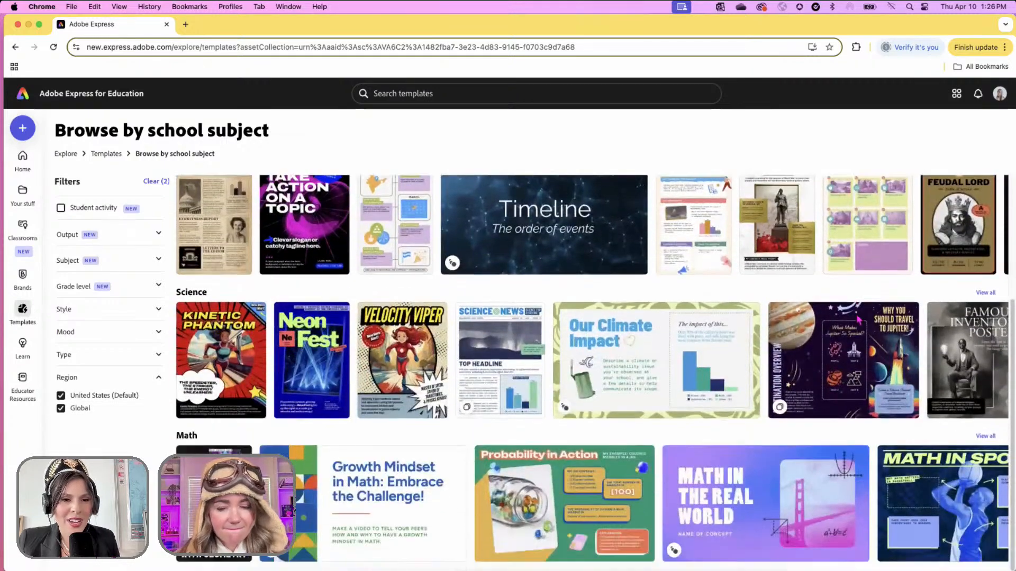
scroll(566, 313, up, 4)
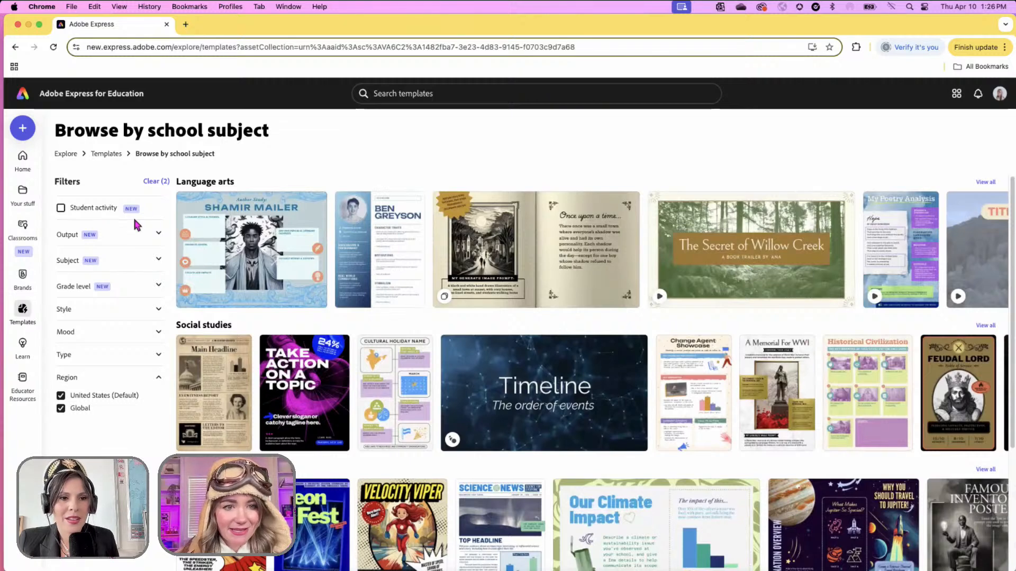
- Filter the templates to Posters only, dropping the Social Studies and student activity filters, and scroll the 23 results
click(159, 260)
click(60, 292)
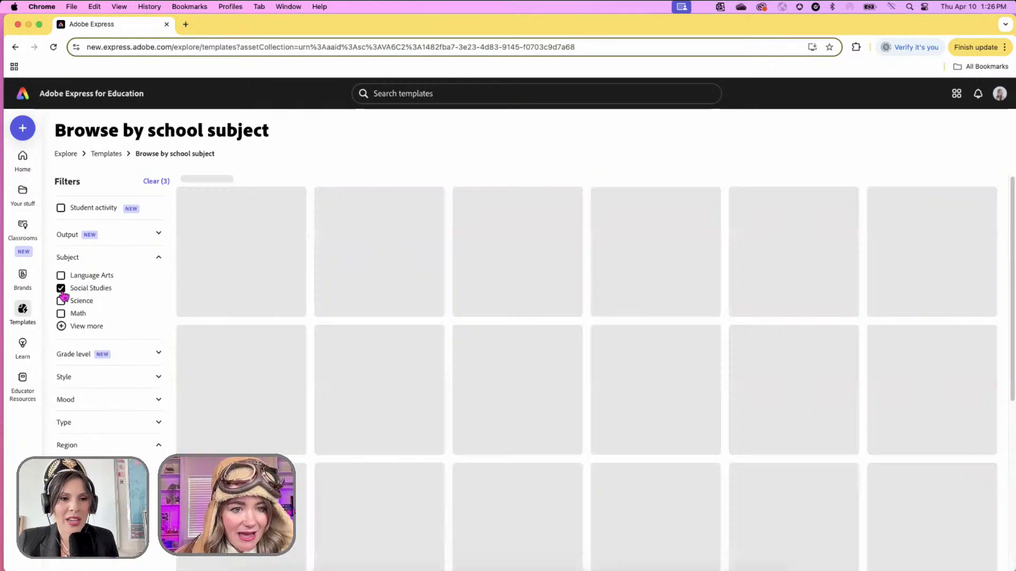
click(61, 208)
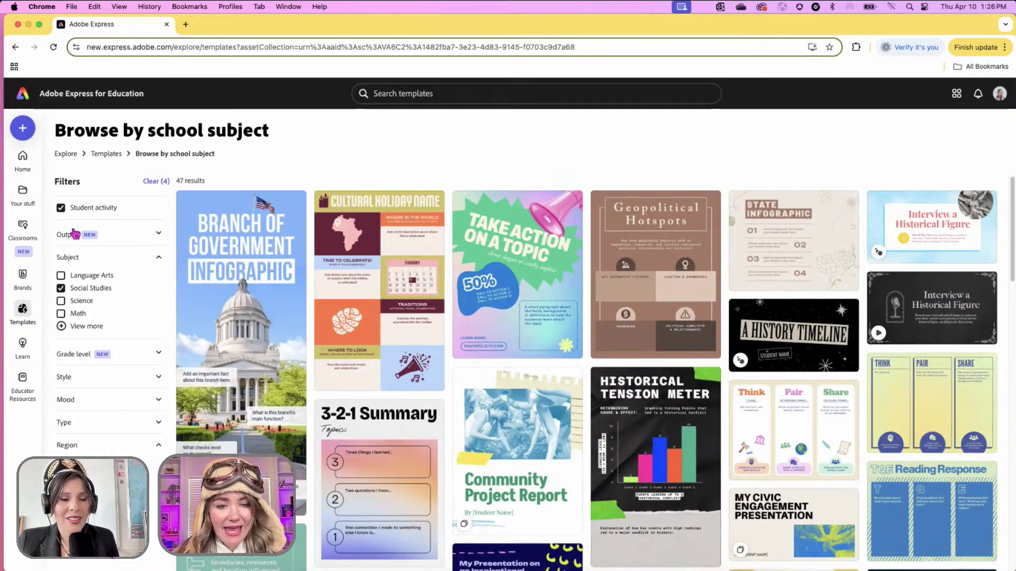
click(154, 235)
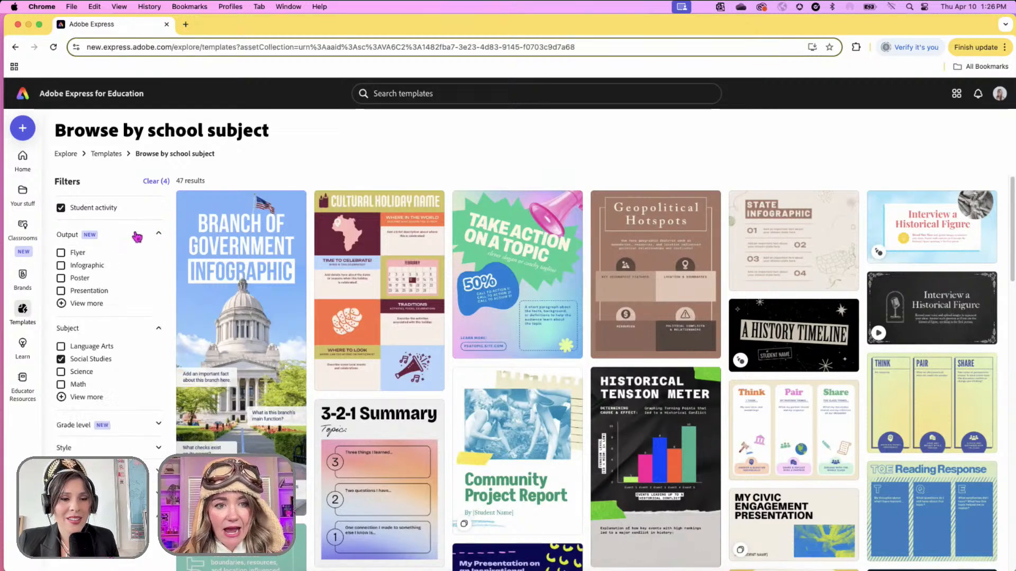
click(60, 279)
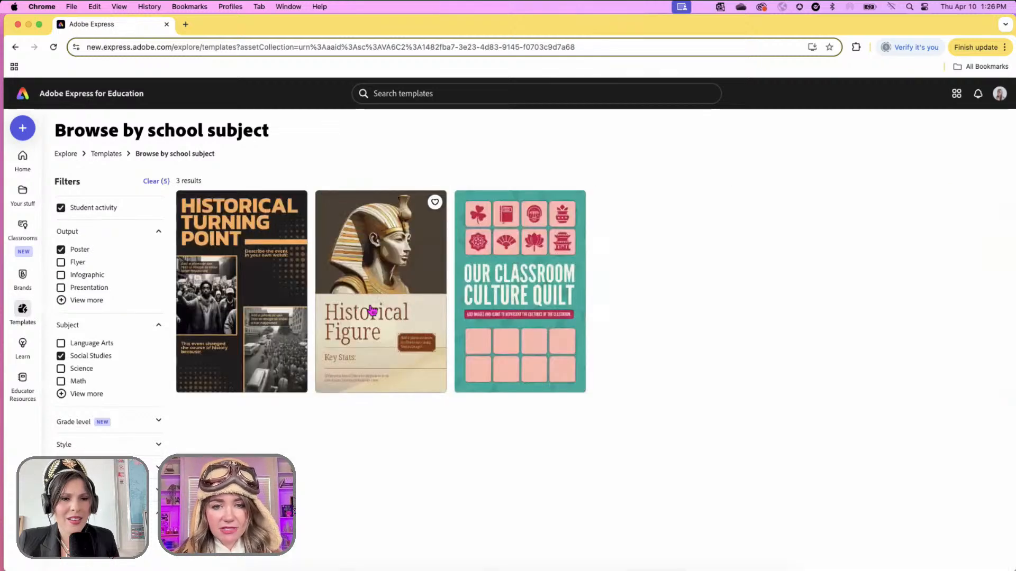
click(61, 211)
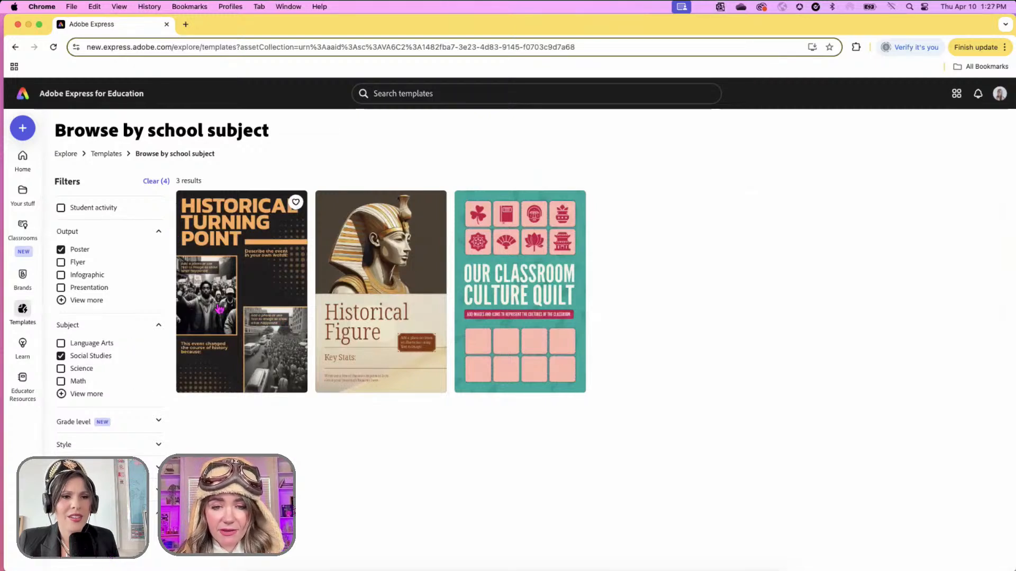
click(62, 356)
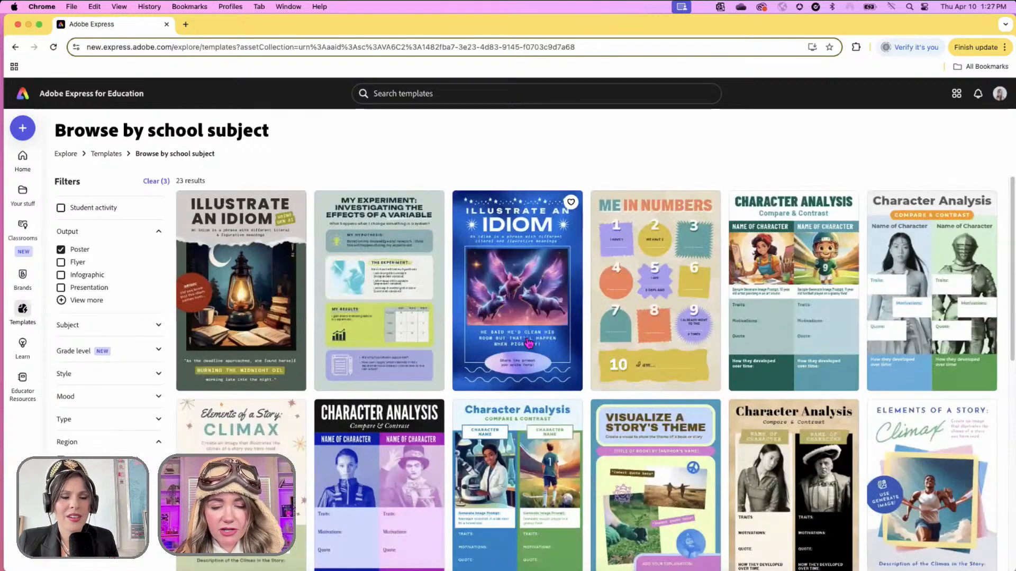
scroll(644, 444, down, 3)
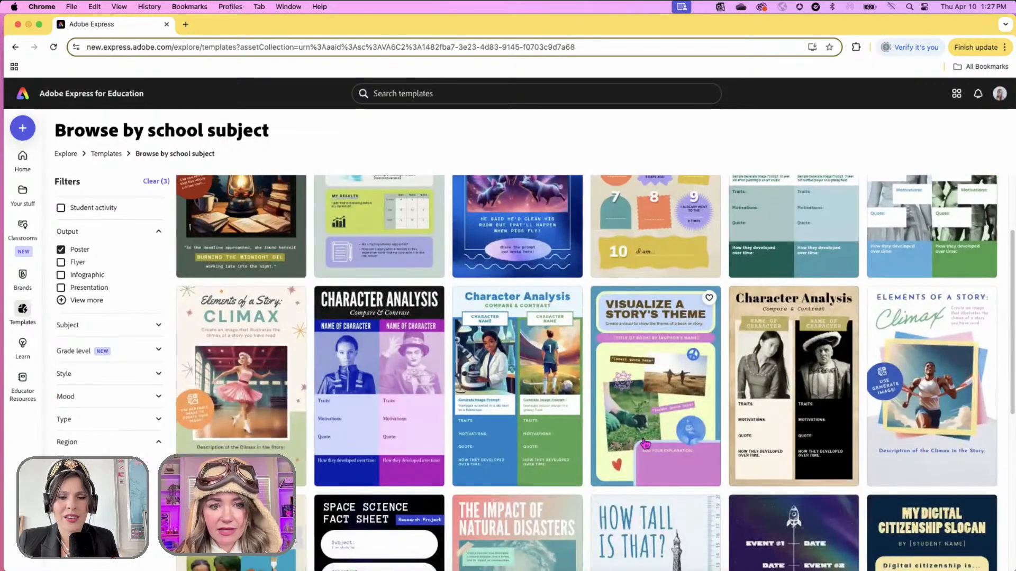
scroll(644, 443, down, 6)
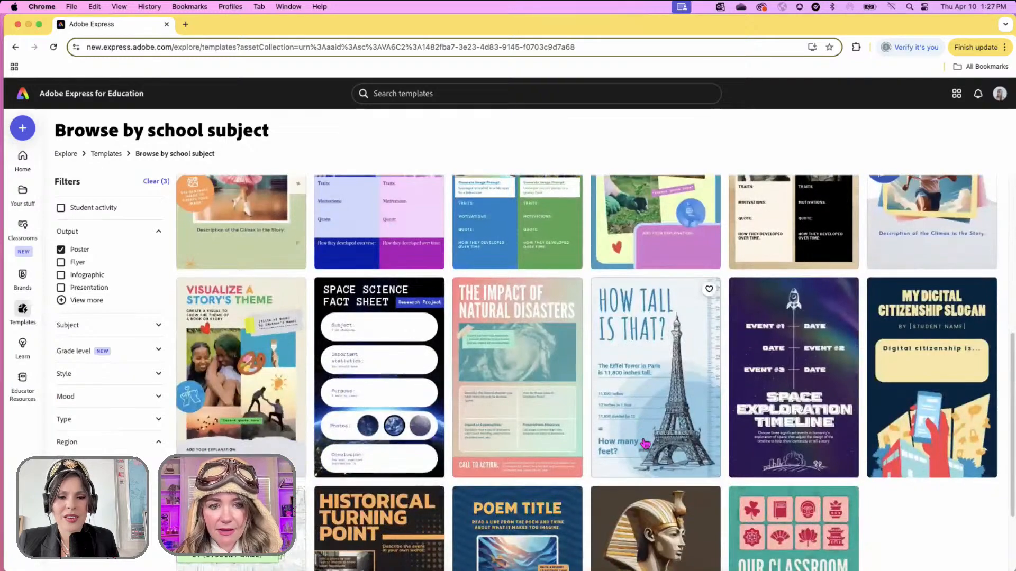
scroll(644, 443, down, 3)
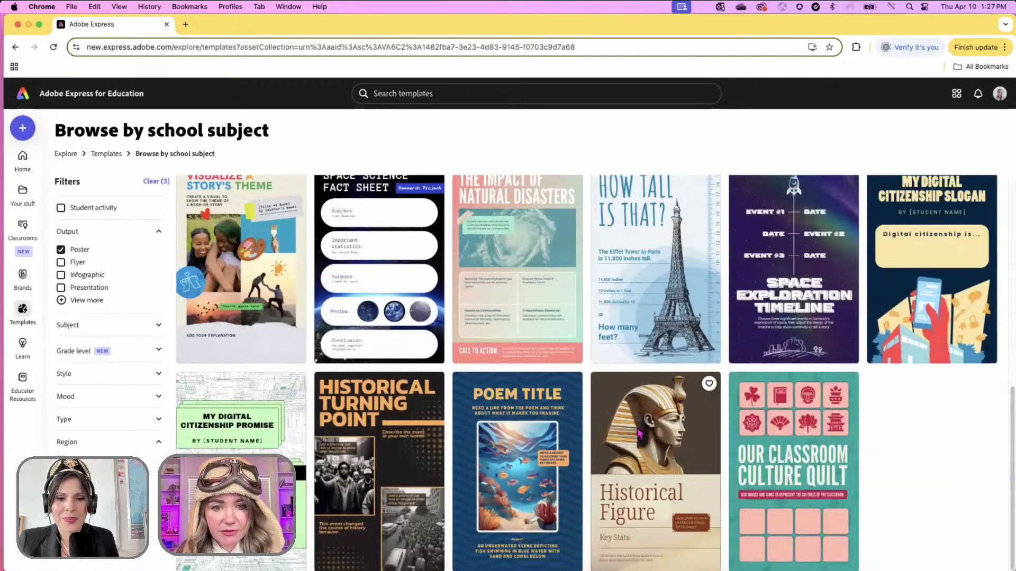
- Start a copy of the Historical Figure poster, retitle it 'Cleopatra', and select the pharaoh picture
click(639, 434)
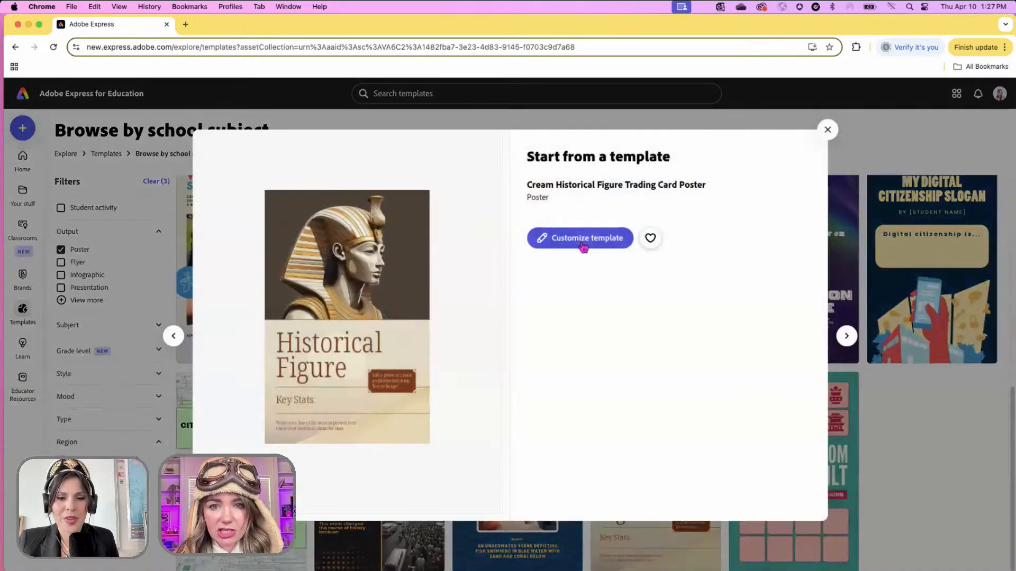
click(581, 236)
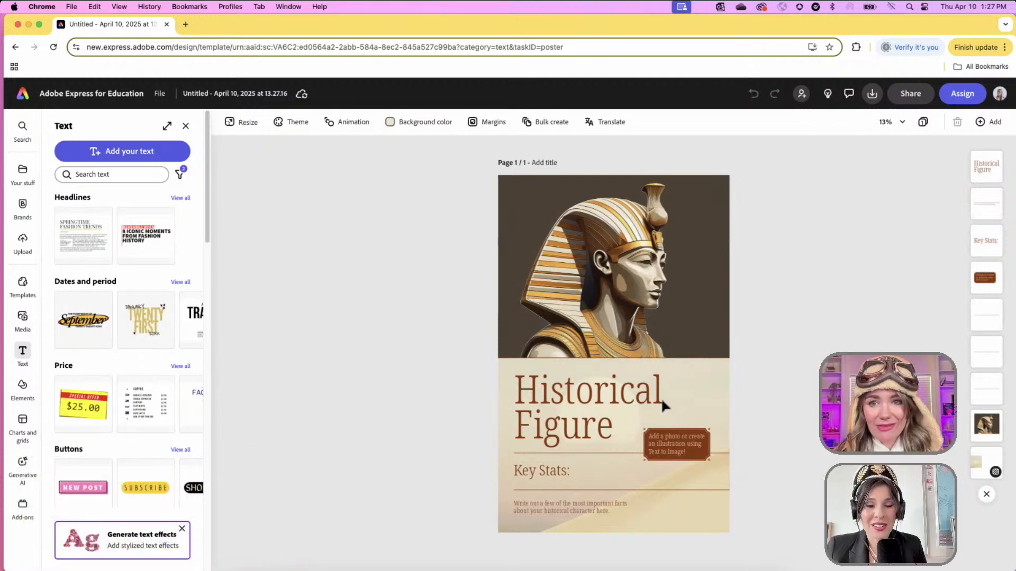
double_click(560, 417)
key(ctrl+a)
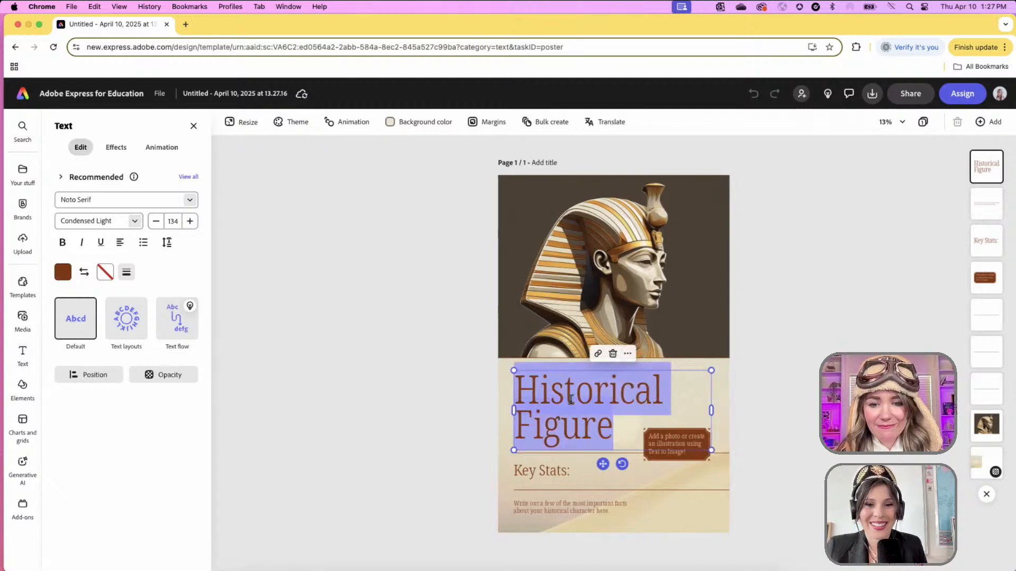
text(Cleopatra)
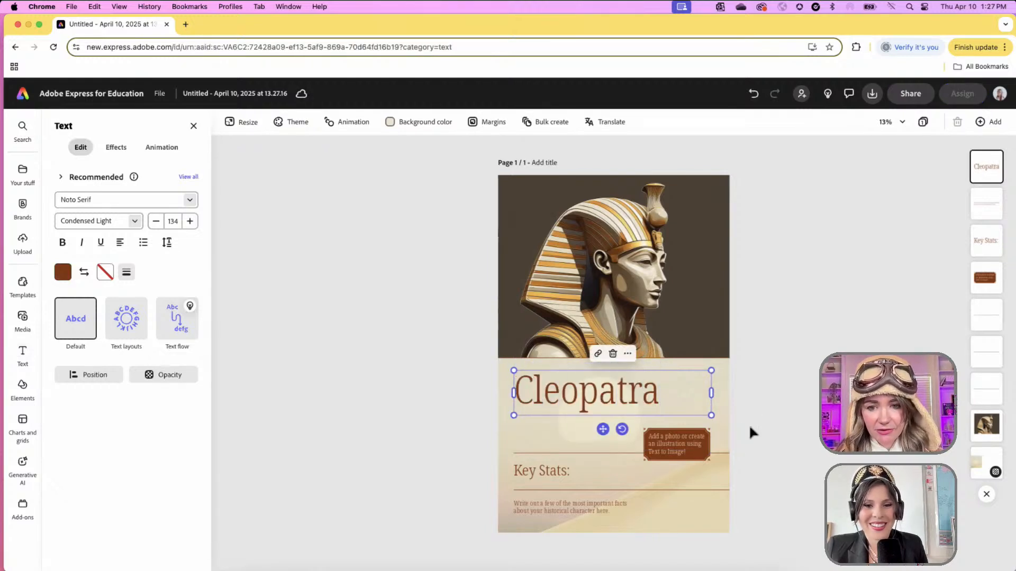
click(679, 451)
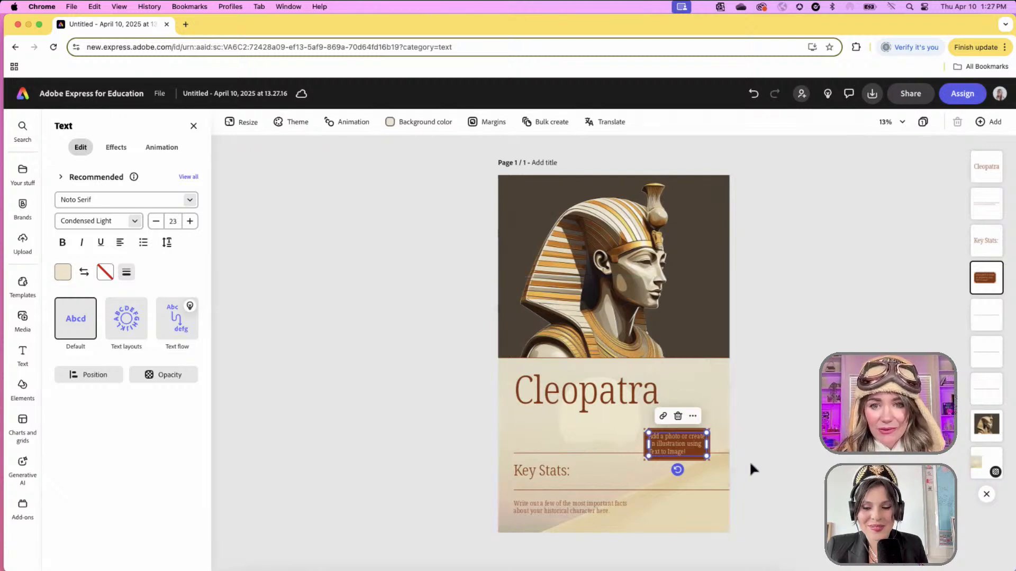
click(636, 246)
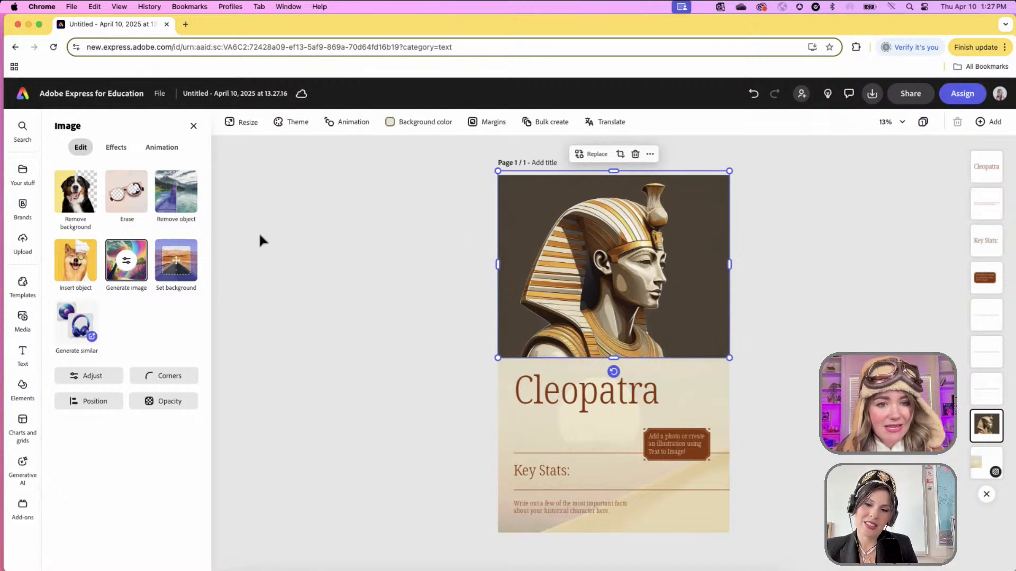
- Generate images for 'Young Egyptian queen on a throne in her palace with the pyramids behind her, pop art style' without Marble or Cartoon styles
click(126, 260)
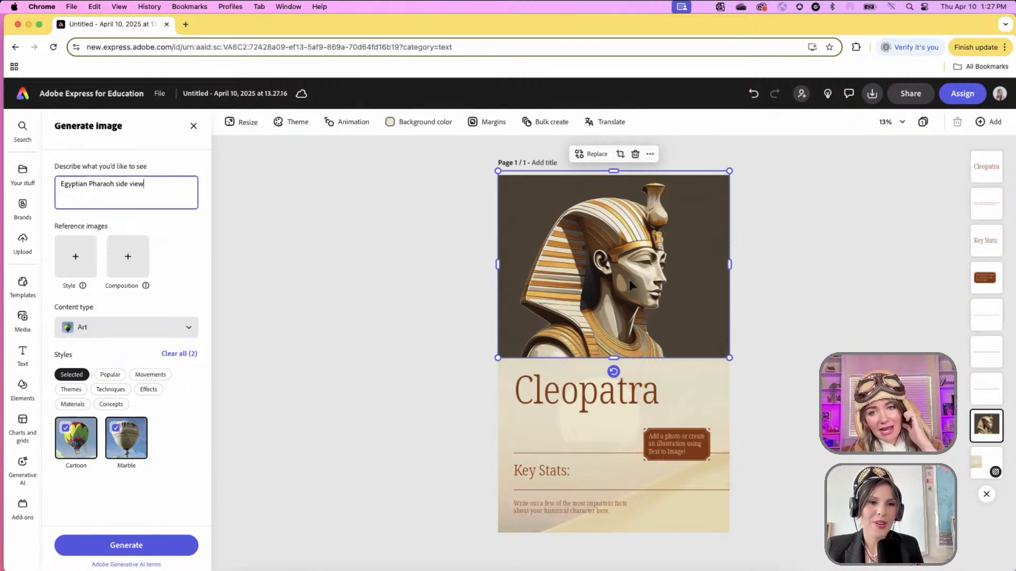
triple_click(159, 196)
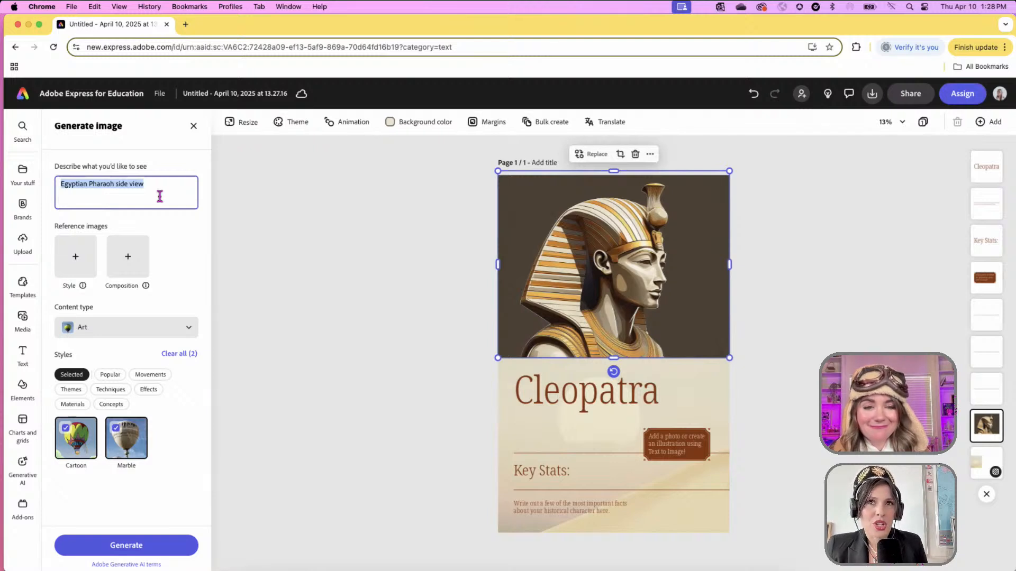
text(Egyptian)
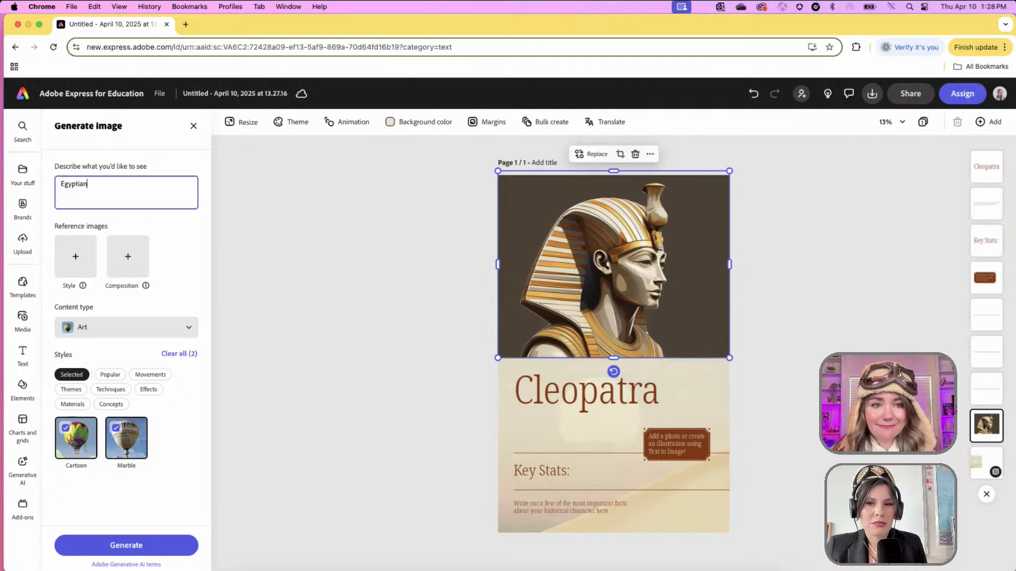
key(super+a)
text(Young )
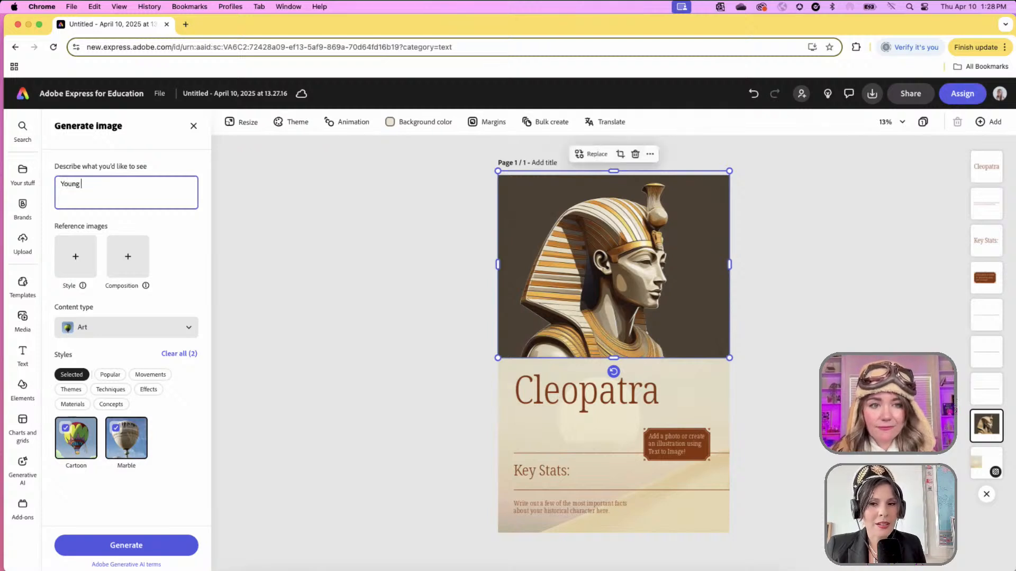
text(Egyptian que)
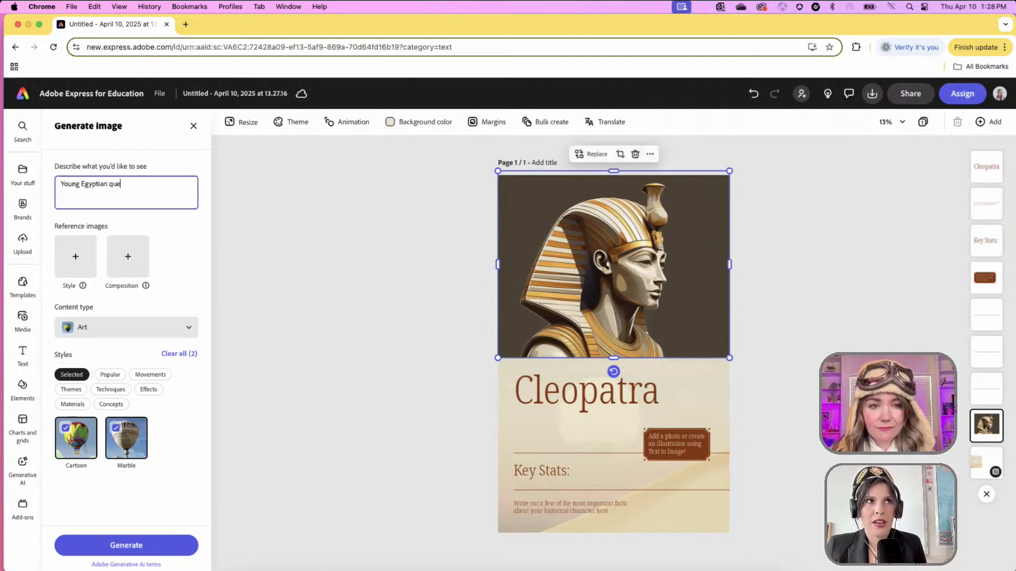
text(en on a )
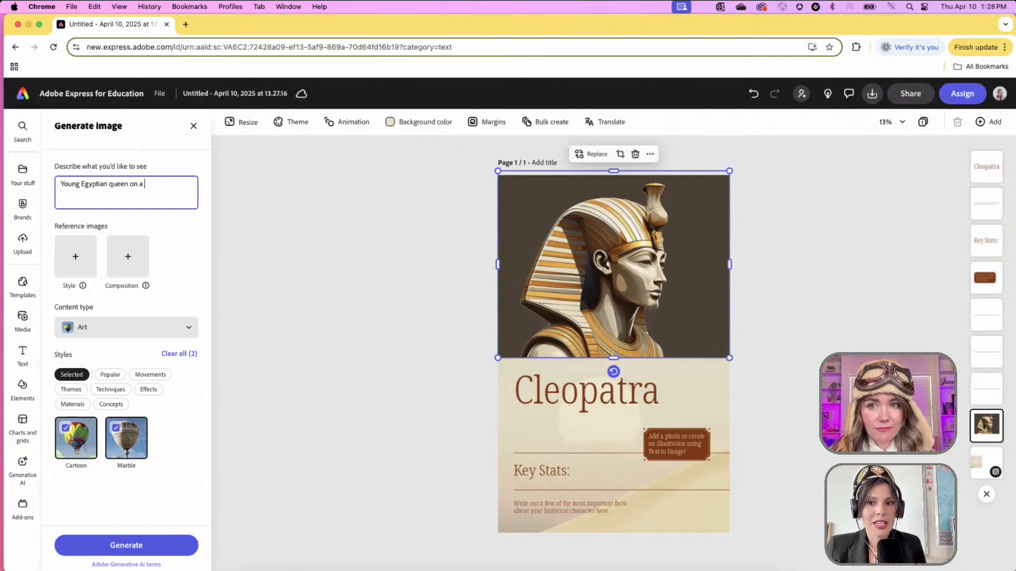
text(throne in )
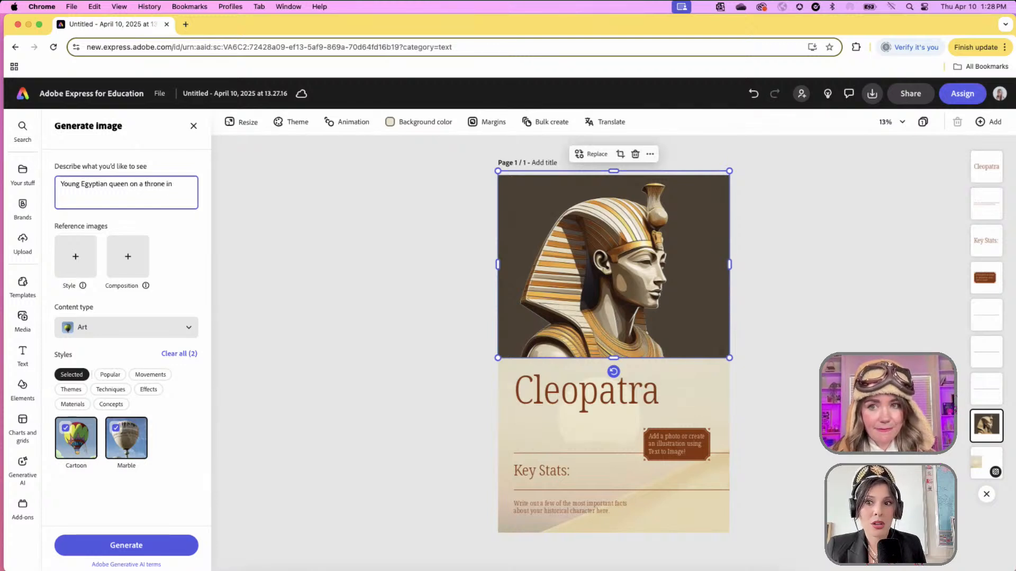
text(her pal)
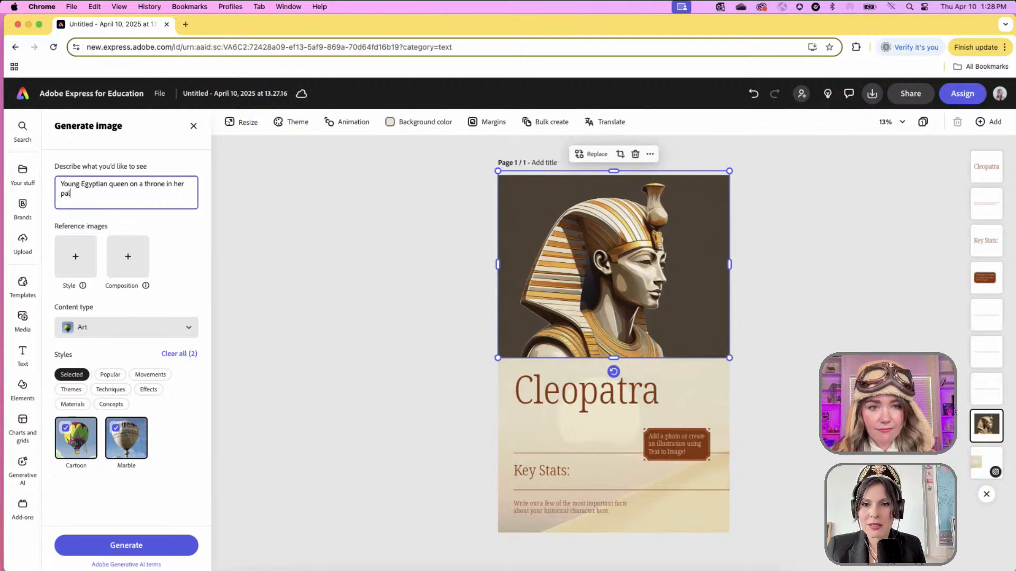
text(ace with )
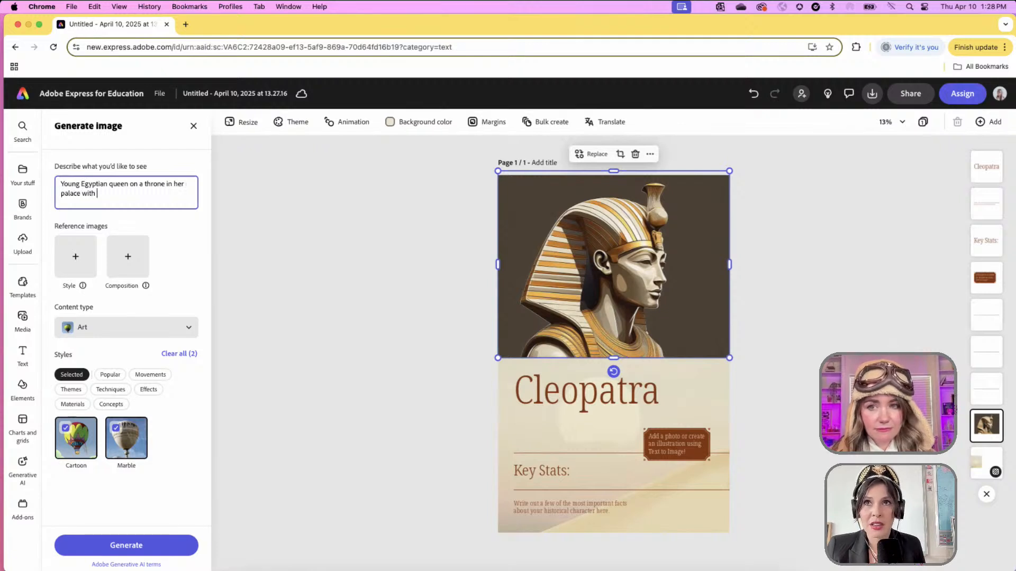
text(the py)
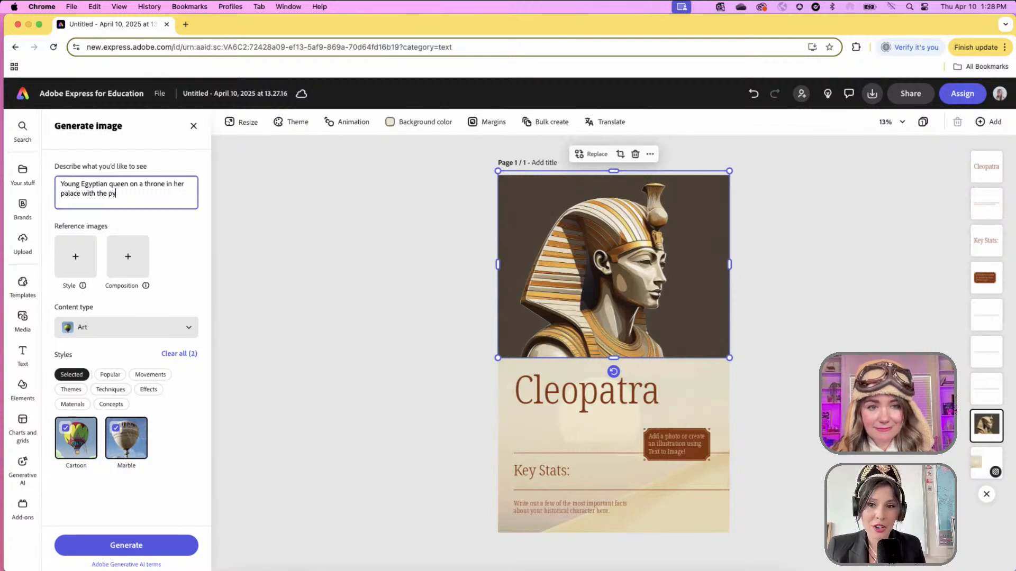
text(ramids behind her)
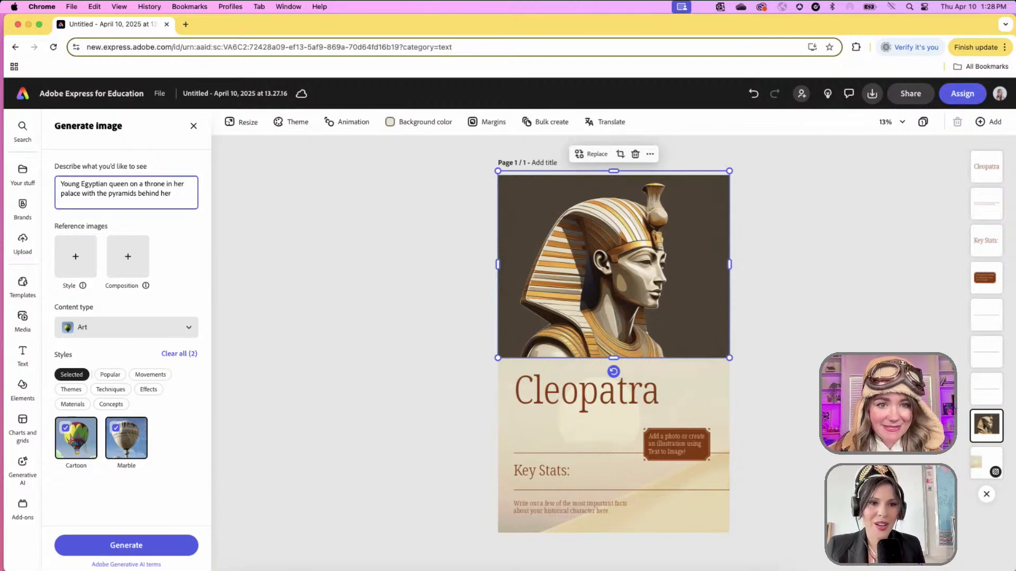
text(, pop art)
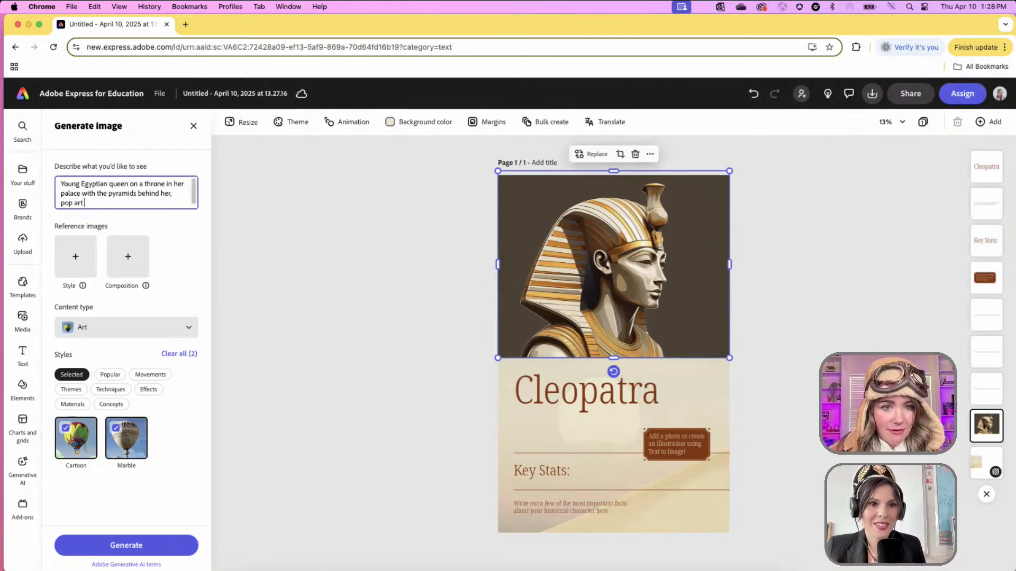
text( style)
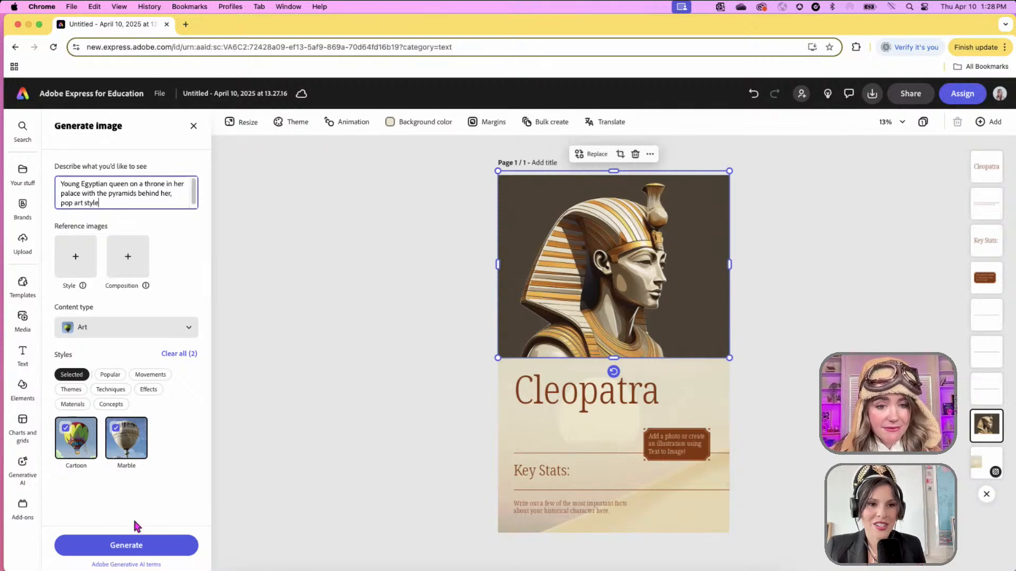
click(115, 428)
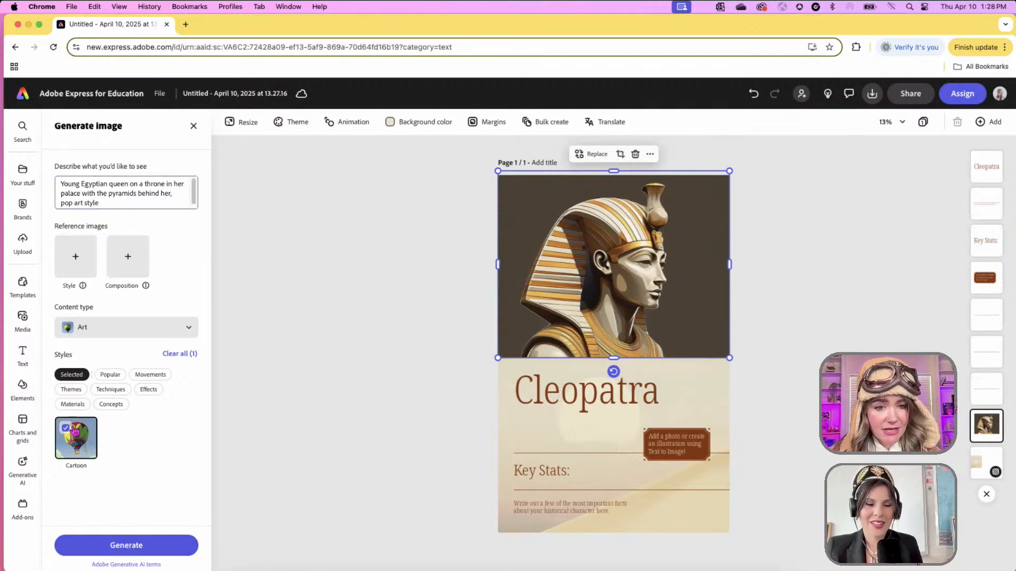
click(66, 429)
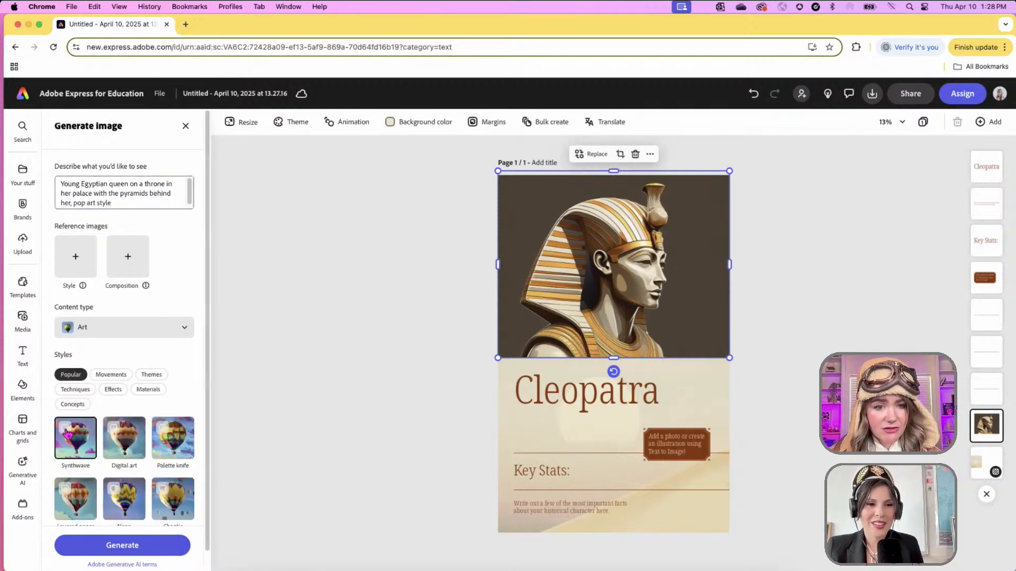
click(108, 548)
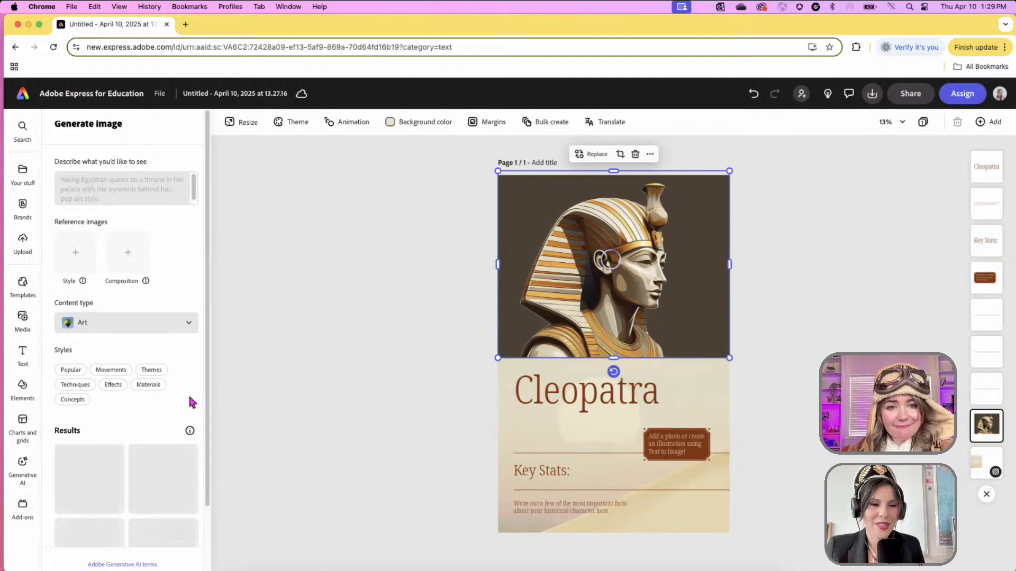
- Generate more results, try several, and place the queen-before-pyramids image on the poster
scroll(189, 397, down, 3)
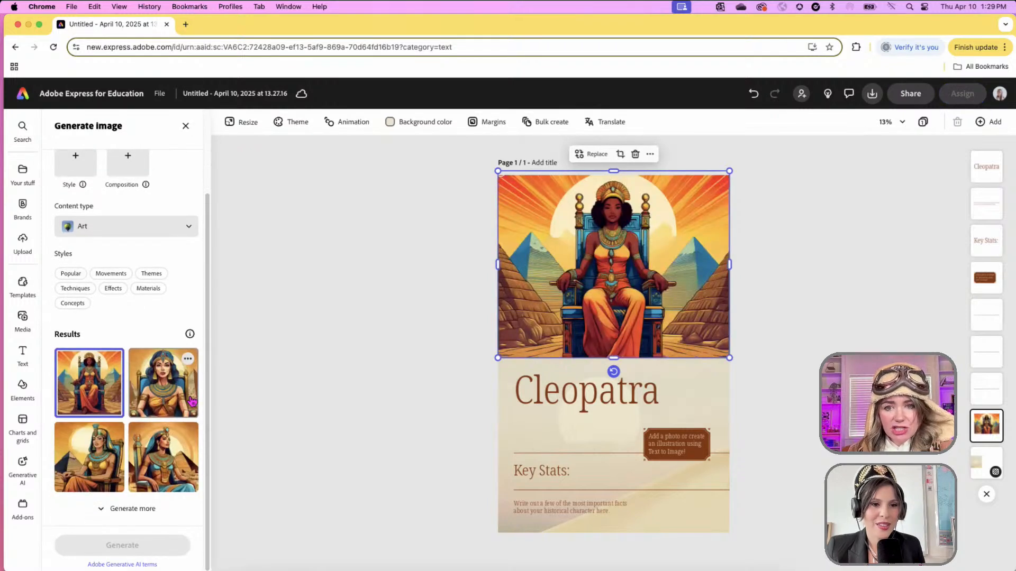
click(146, 509)
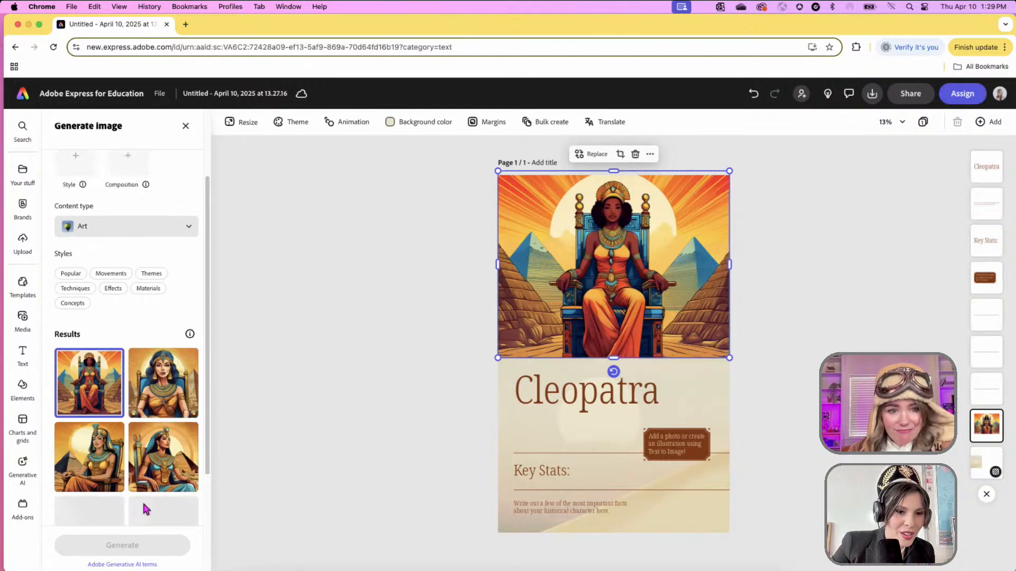
scroll(146, 508, down, 3)
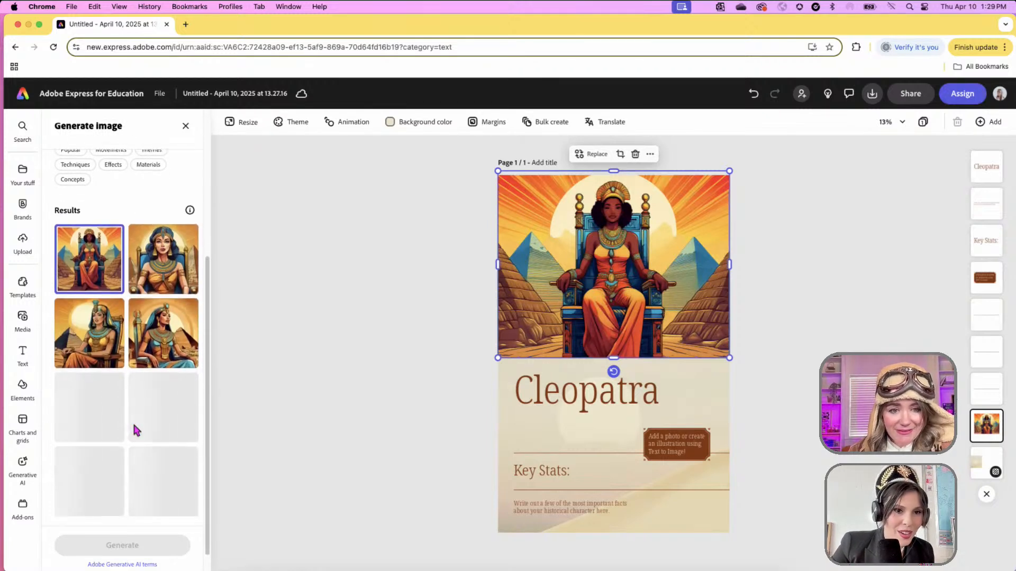
click(161, 339)
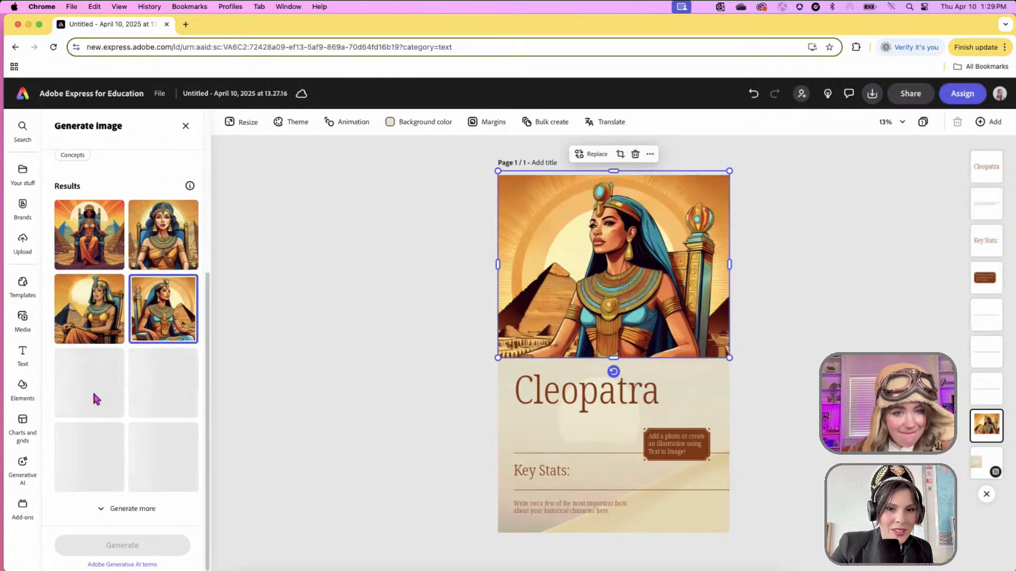
click(83, 310)
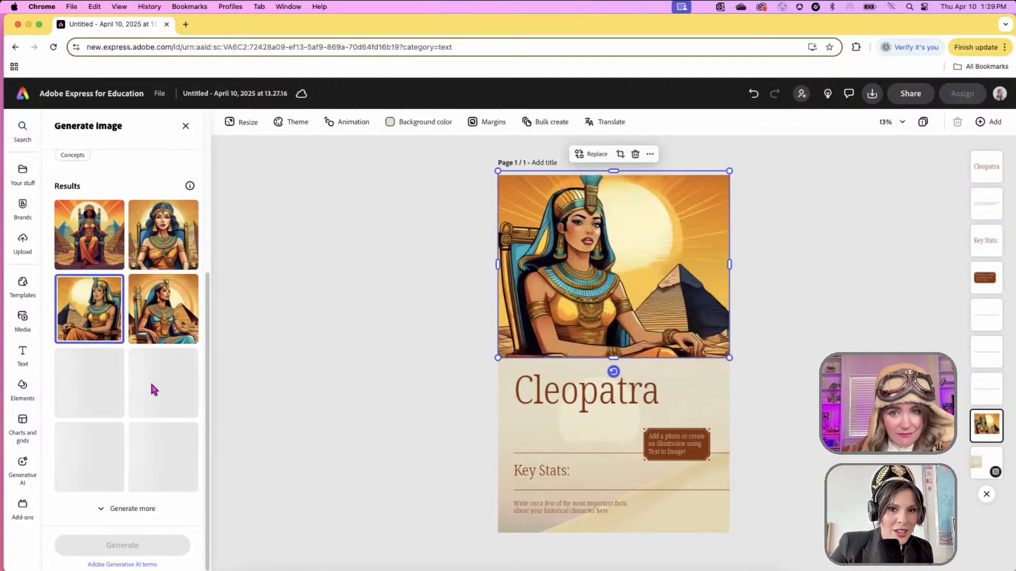
click(110, 250)
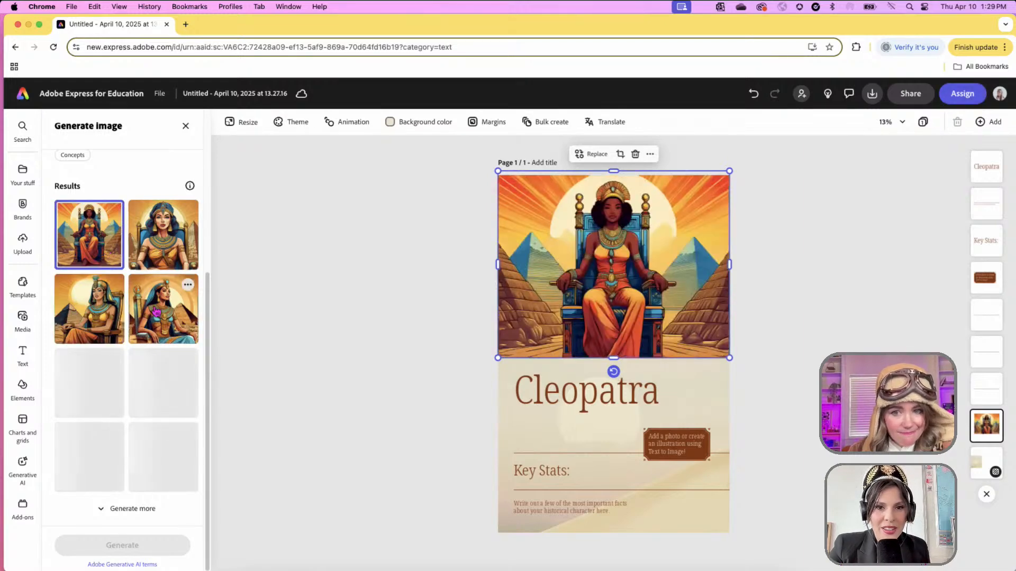
click(101, 466)
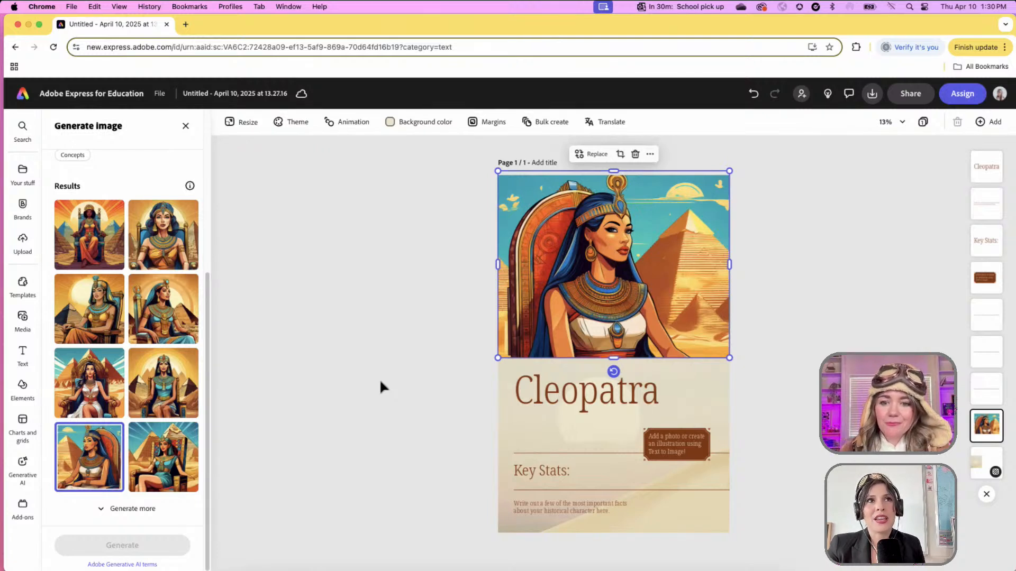
- Delete the 'Add a photo' placeholder note from the poster
click(700, 456)
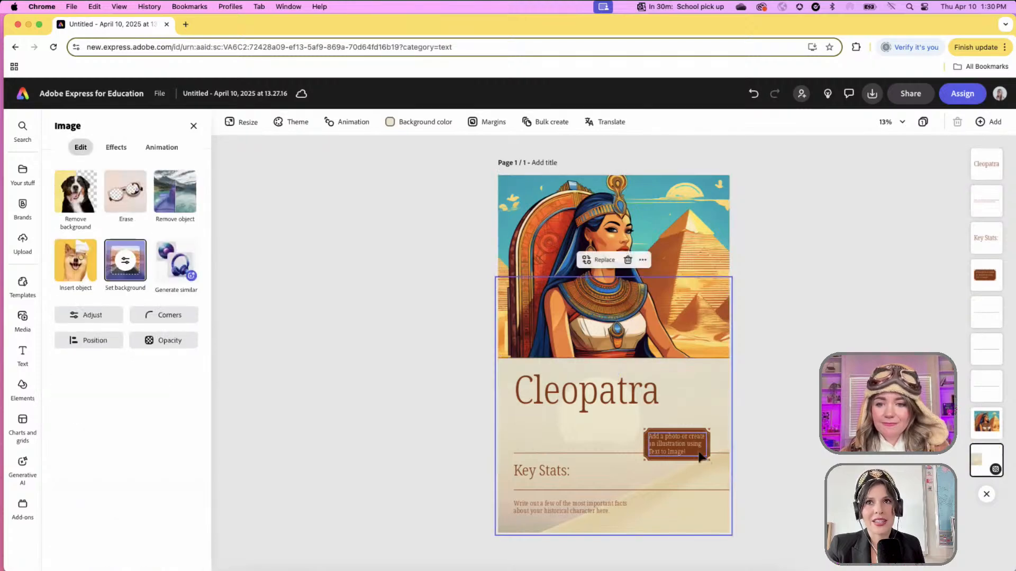
click(690, 446)
key(Delete)
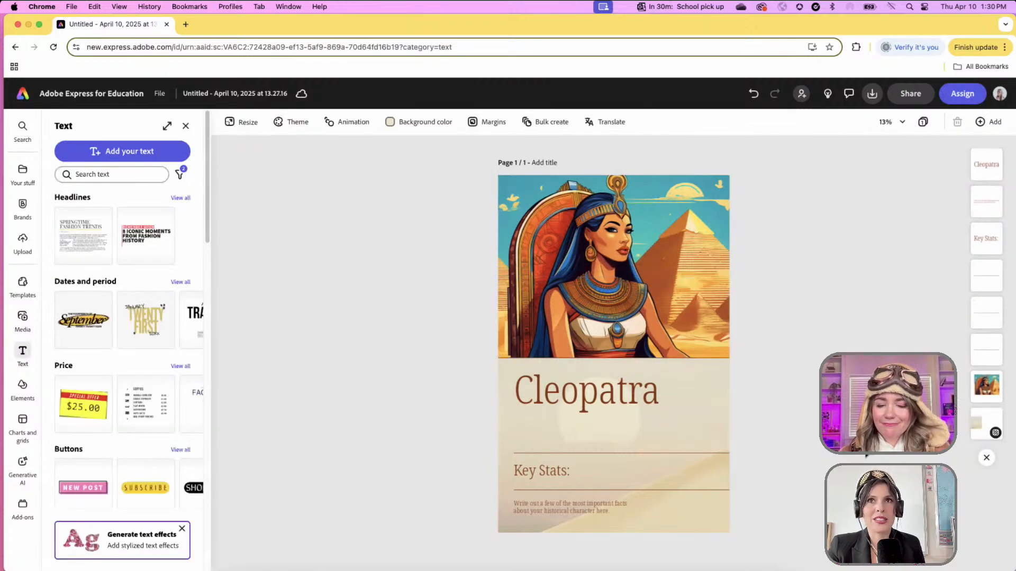
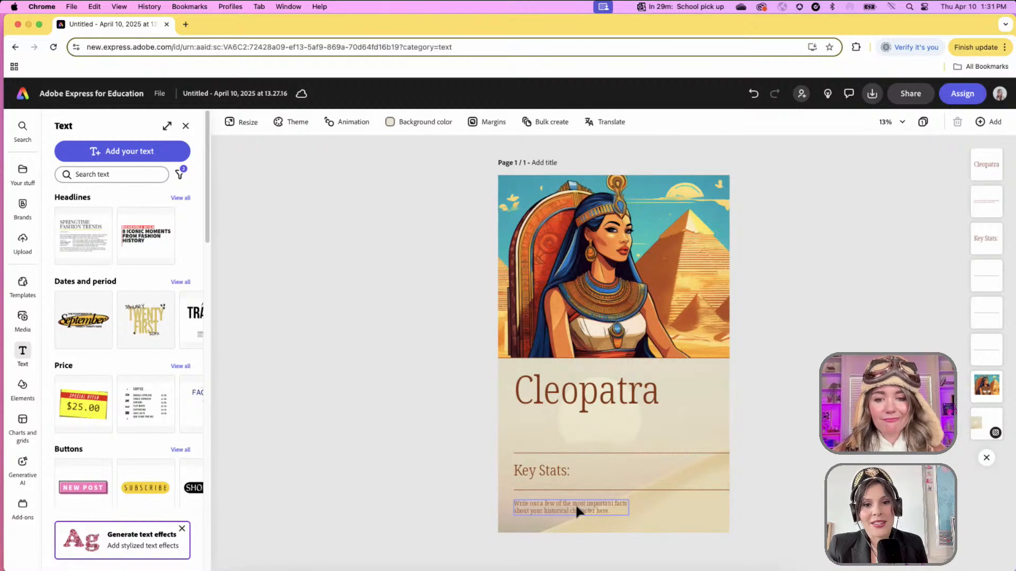
- Replace the placeholder fact text under Key Stats with 'Last queen of Egypt.'
double_click(577, 507)
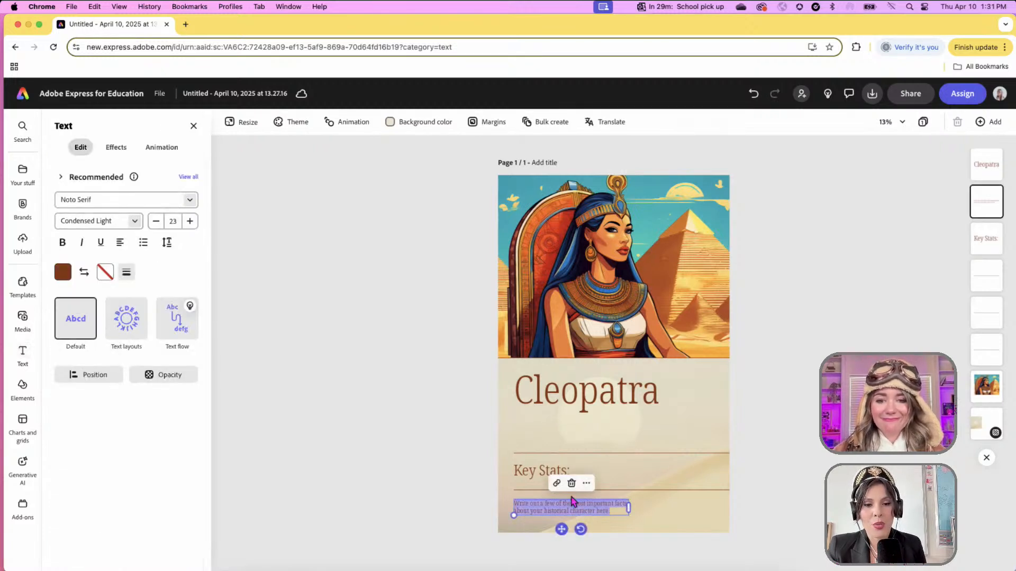
click(528, 506)
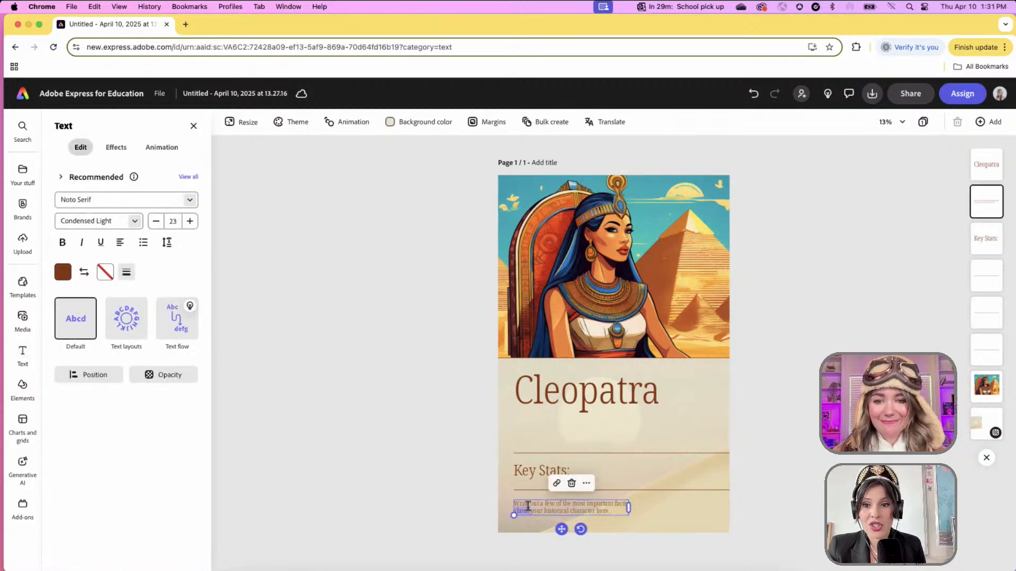
triple_click(528, 507)
text(Lal)
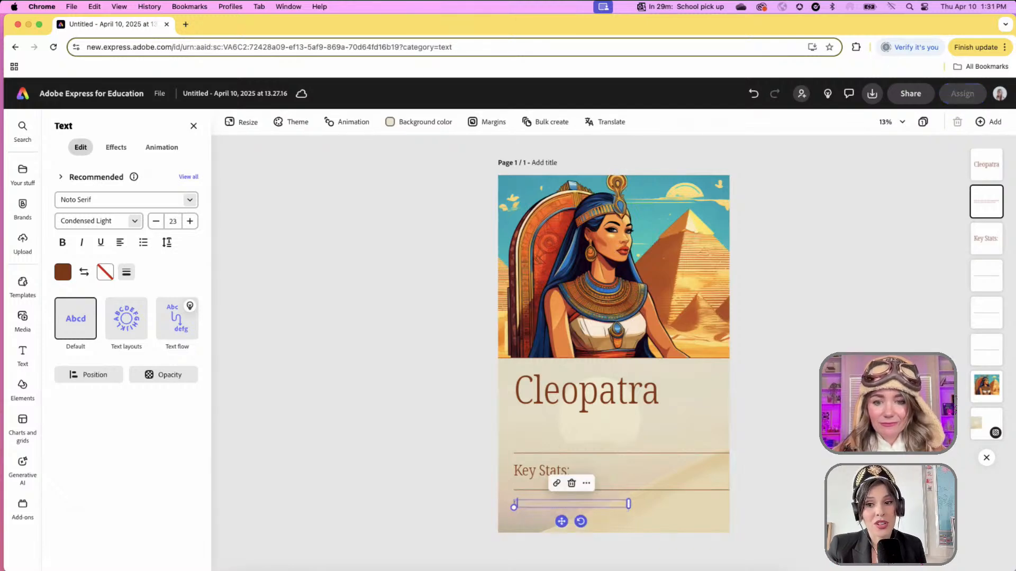
key(BackSpace)
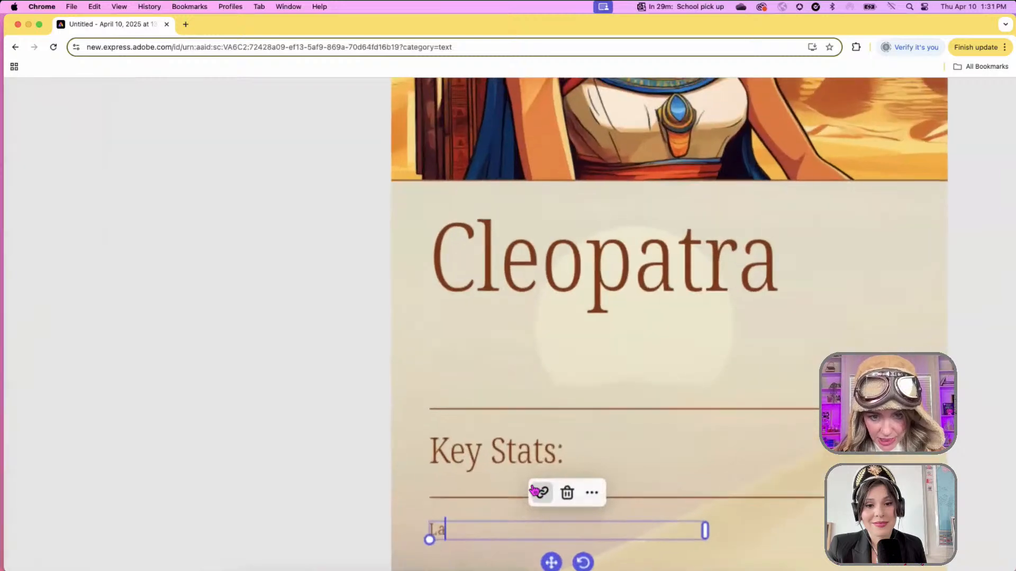
text(st q)
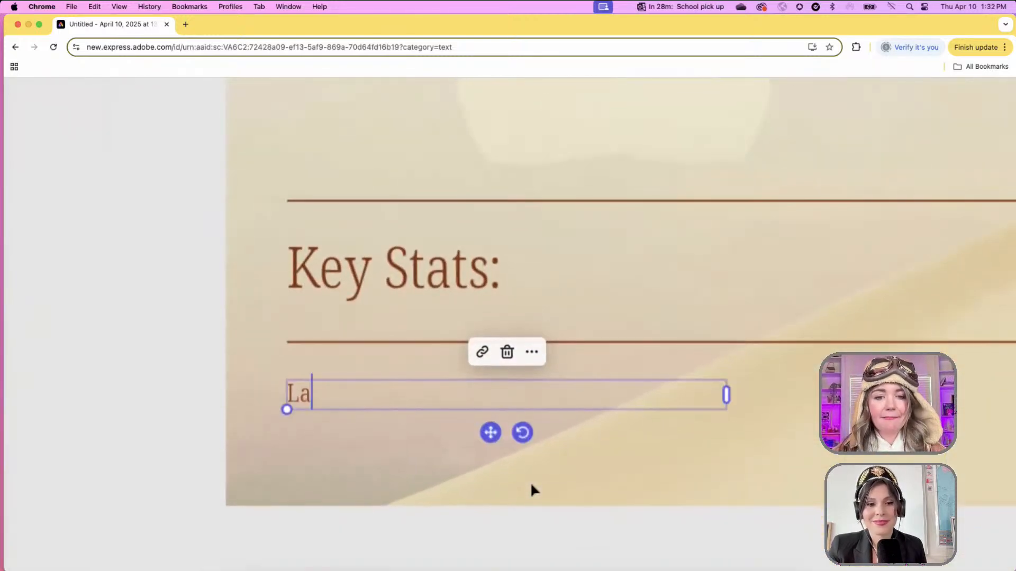
text(ueen of Egyp)
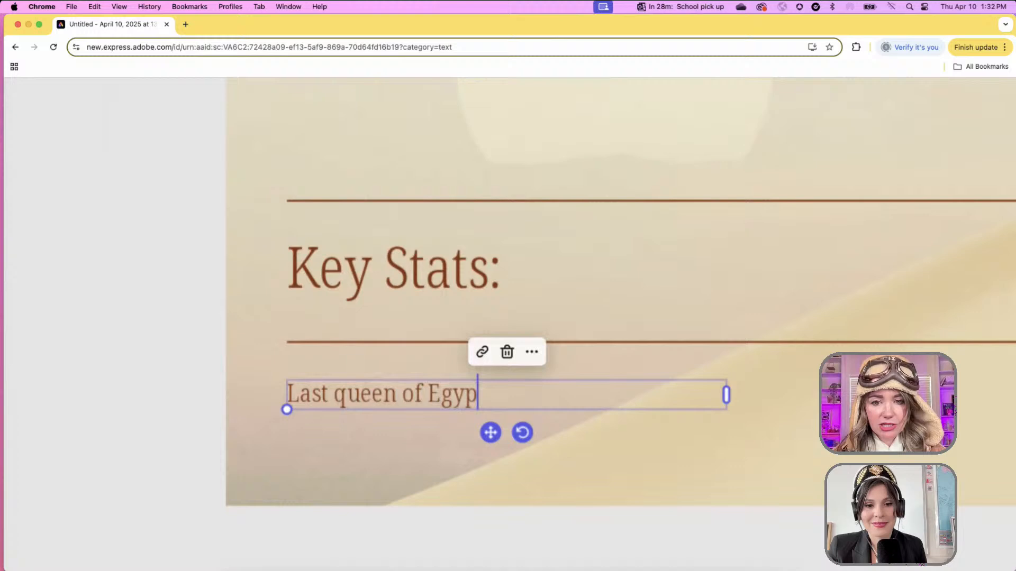
key(BackSpace)
text(pt.)
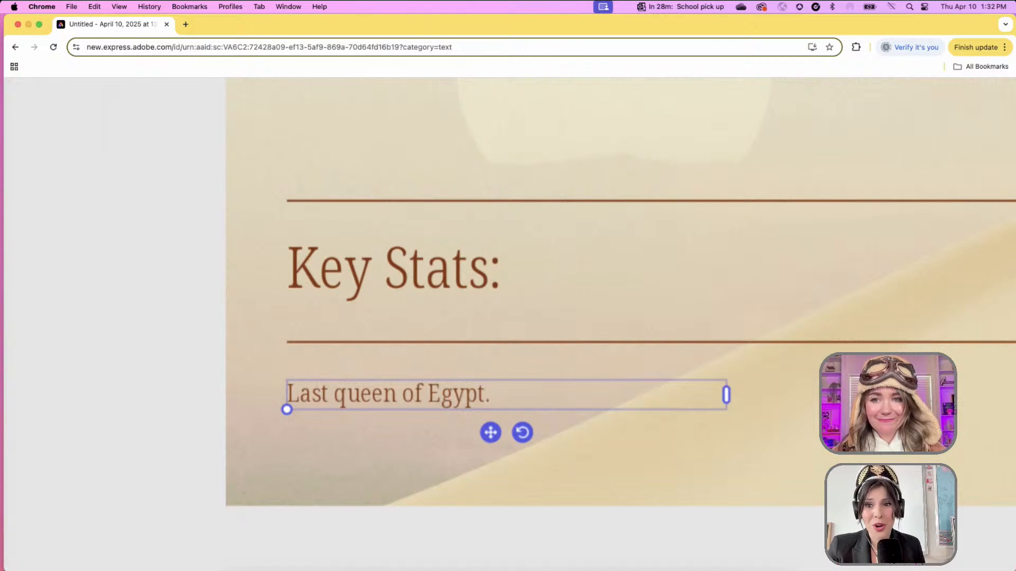
- Add 'Incredibly smart-- politically savvy, spoke SEVEN LANGUAGES!' and widen the fact box to two lines
text(I)
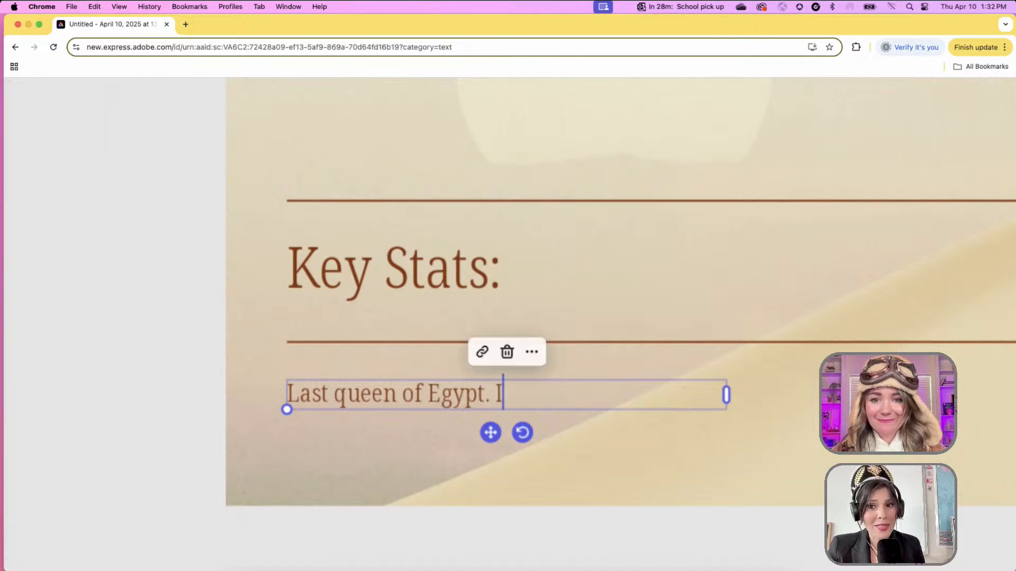
text(ncredibly smart)
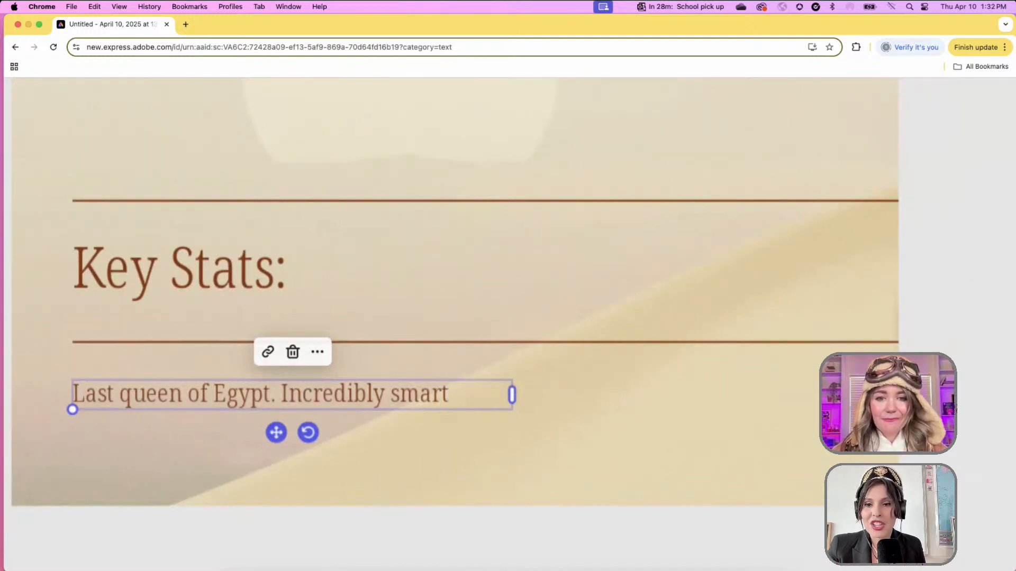
text(--)
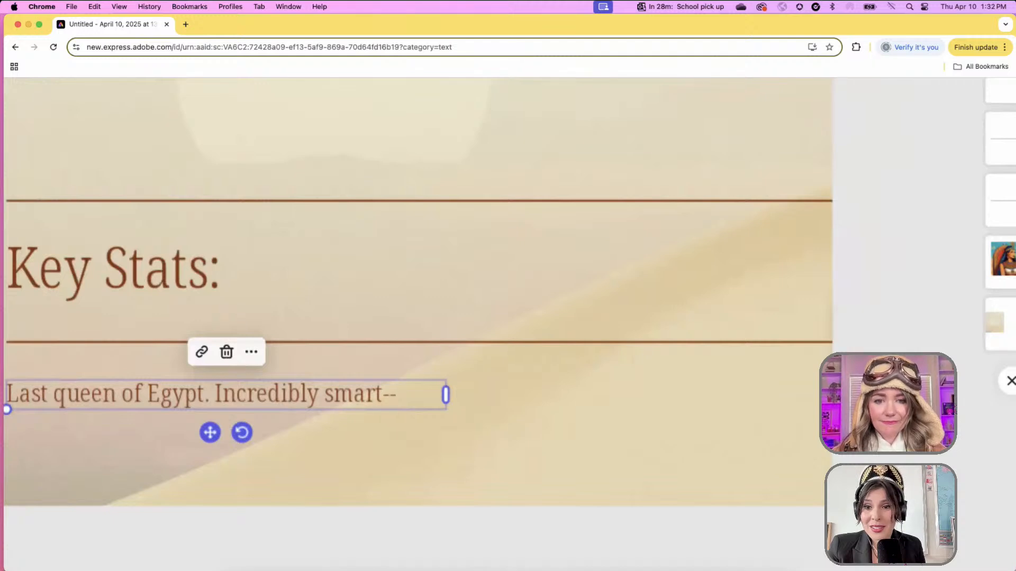
text( politically)
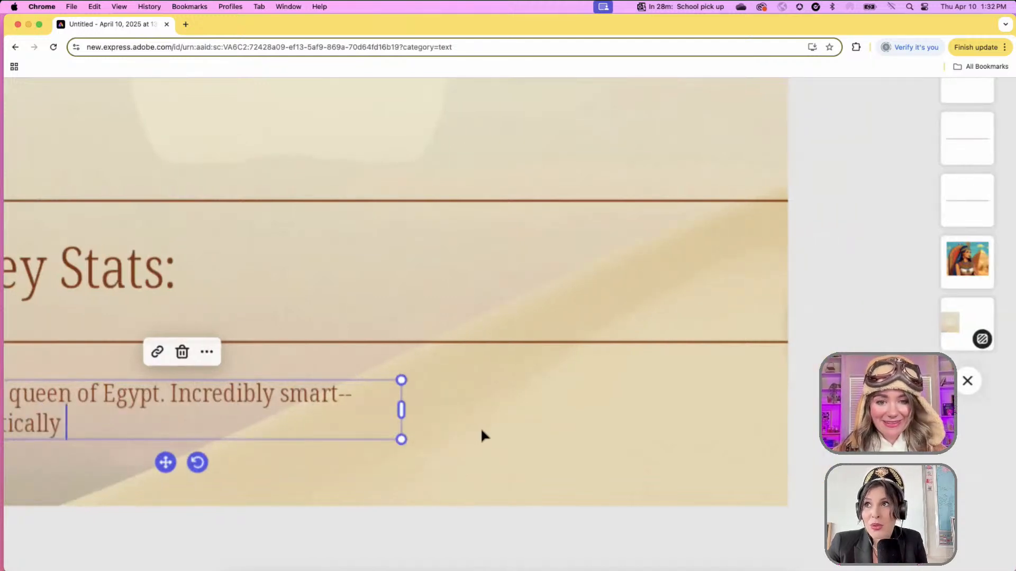
scroll(481, 427, down, 3)
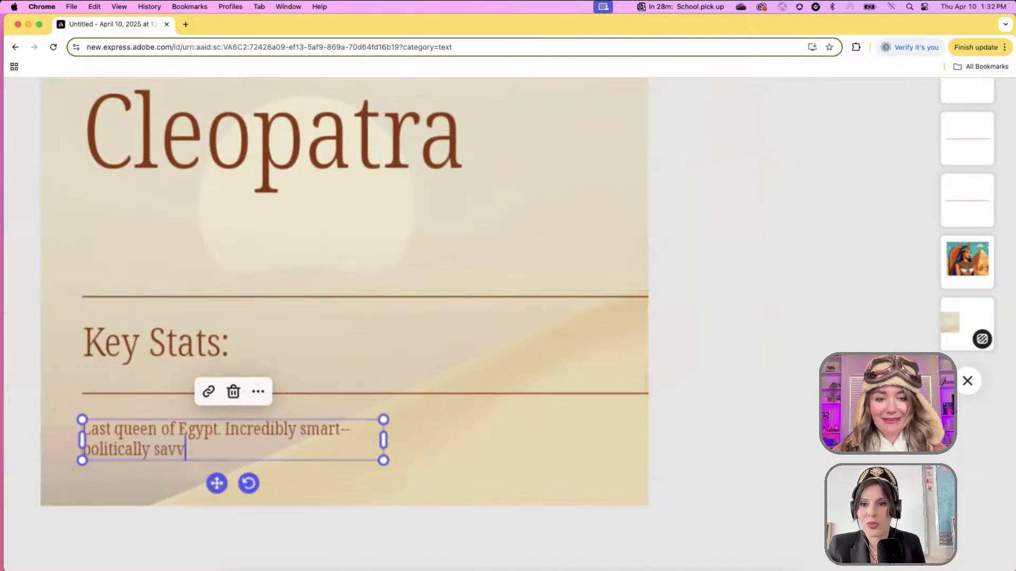
text(savvy, spoke )
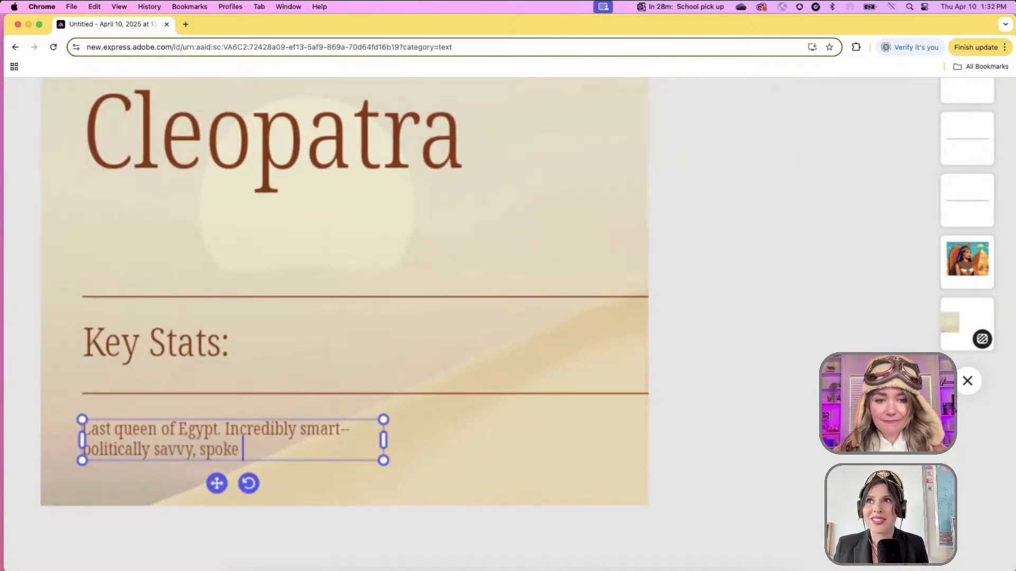
text(SEVEN LANGUAGES!)
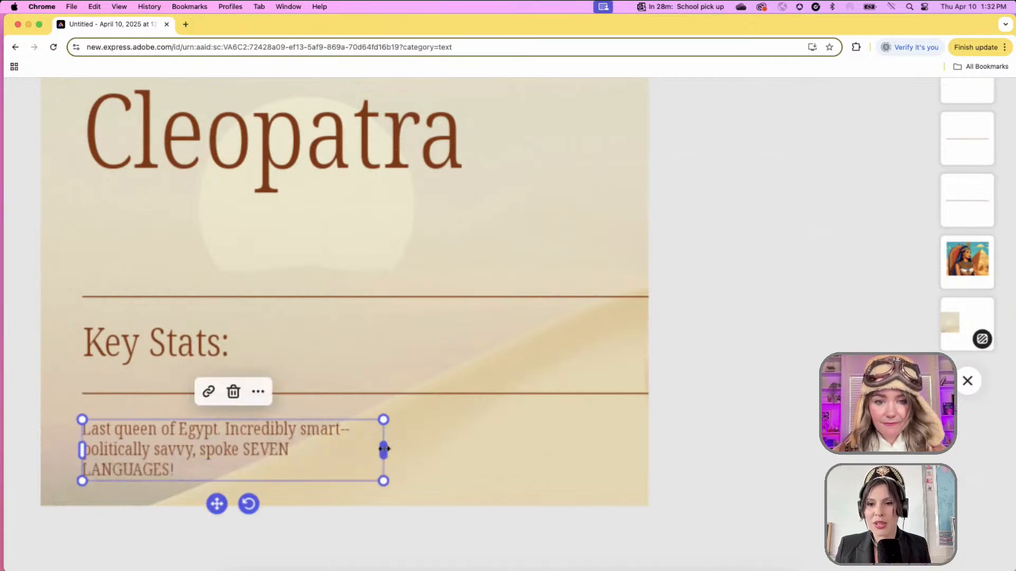
drag(384, 449, 597, 439)
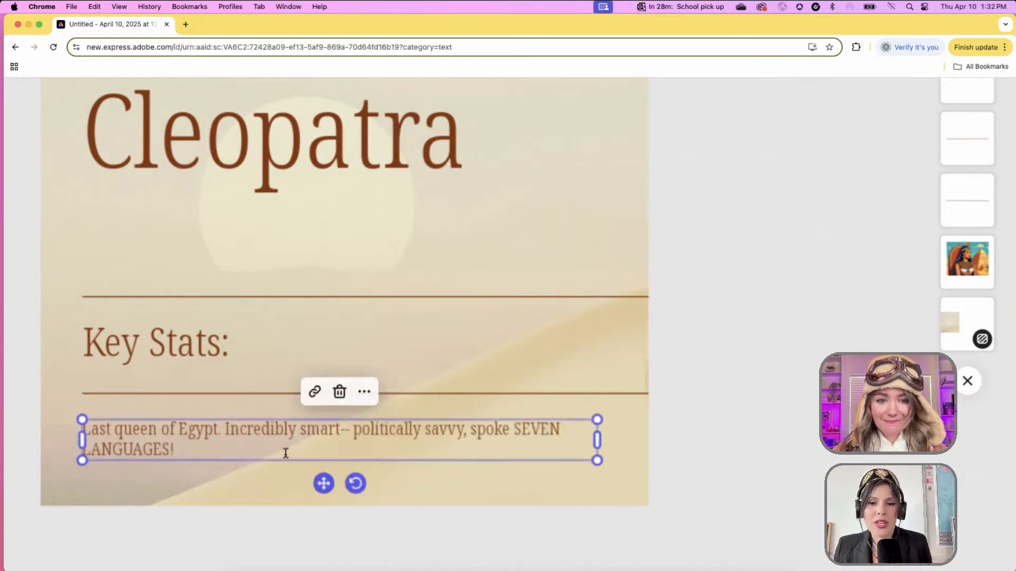
click(259, 444)
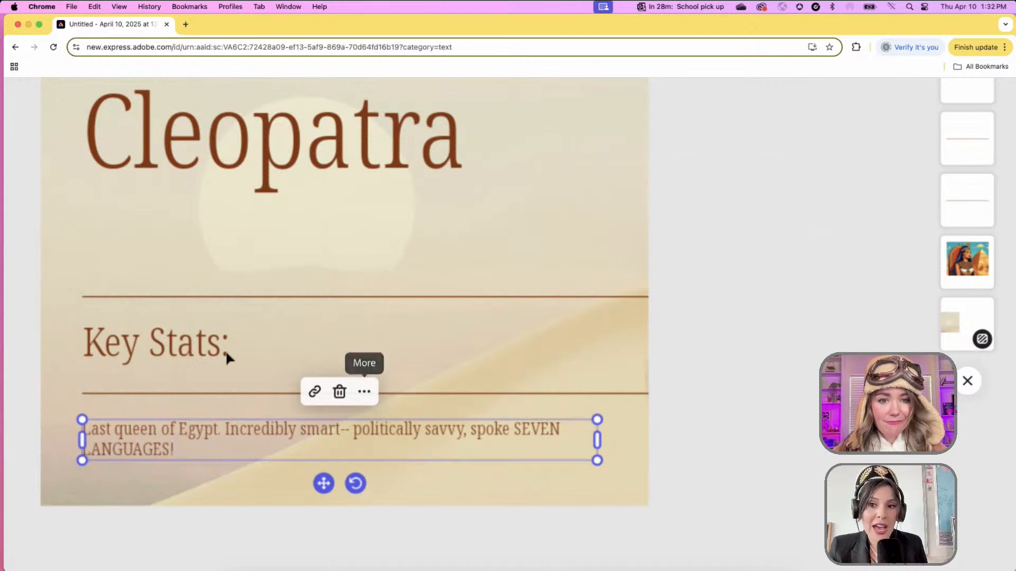
- Rename the 'Key Stats:' heading to 'Fun Facts:' and reset the zoom to see the whole page
click(150, 349)
triple_click(125, 346)
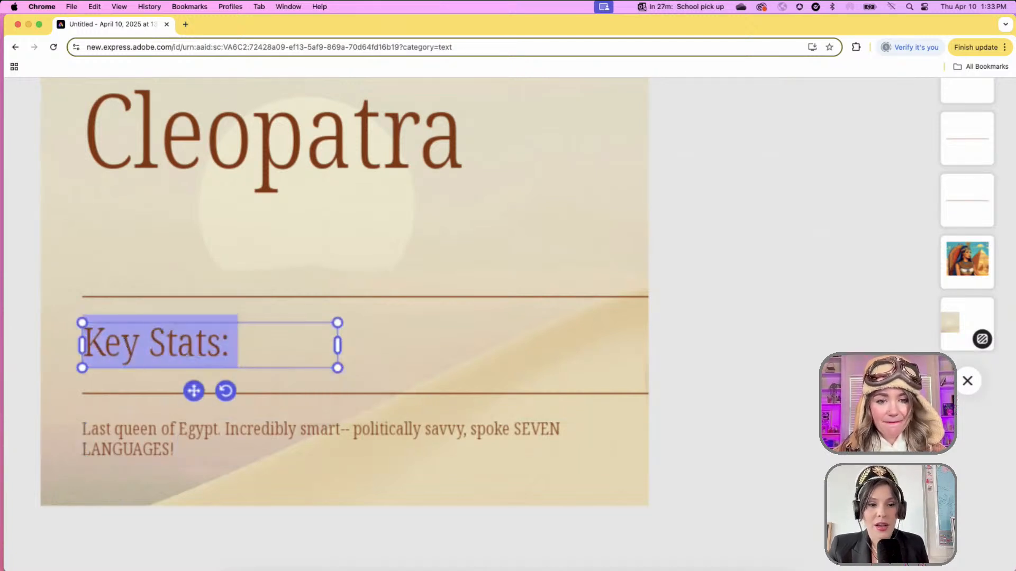
text(Fun Facts:)
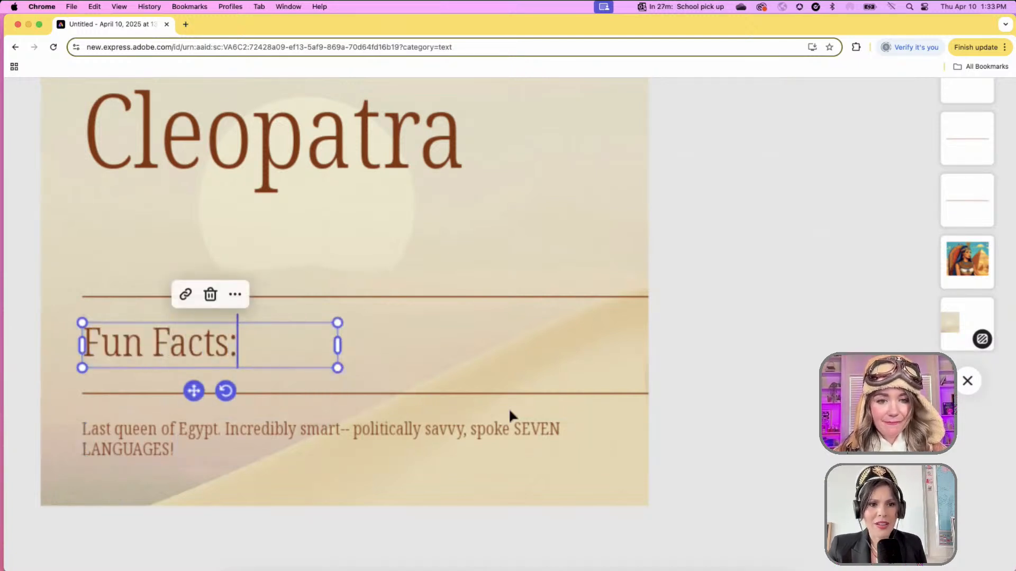
click(694, 403)
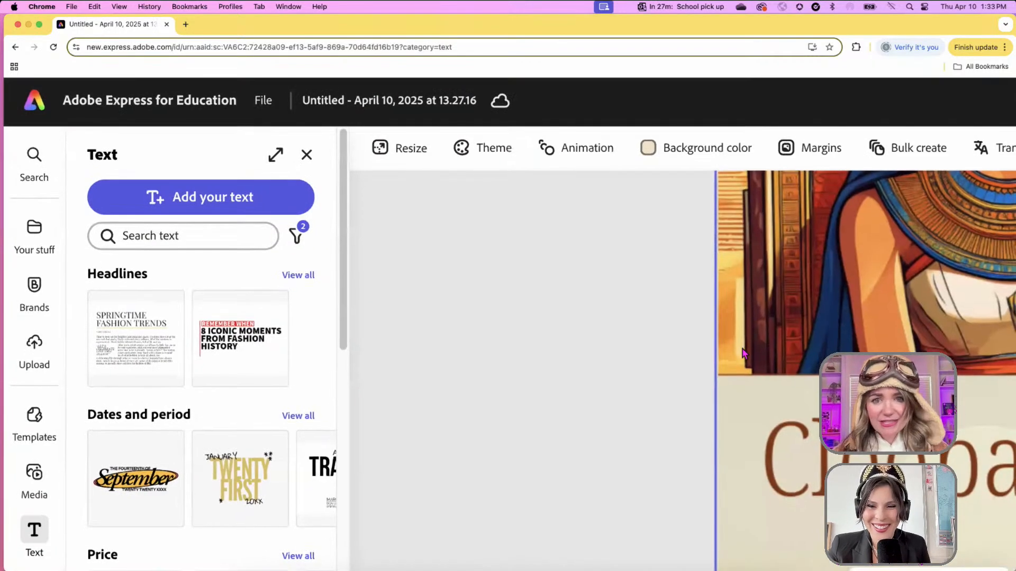
key(super+0)
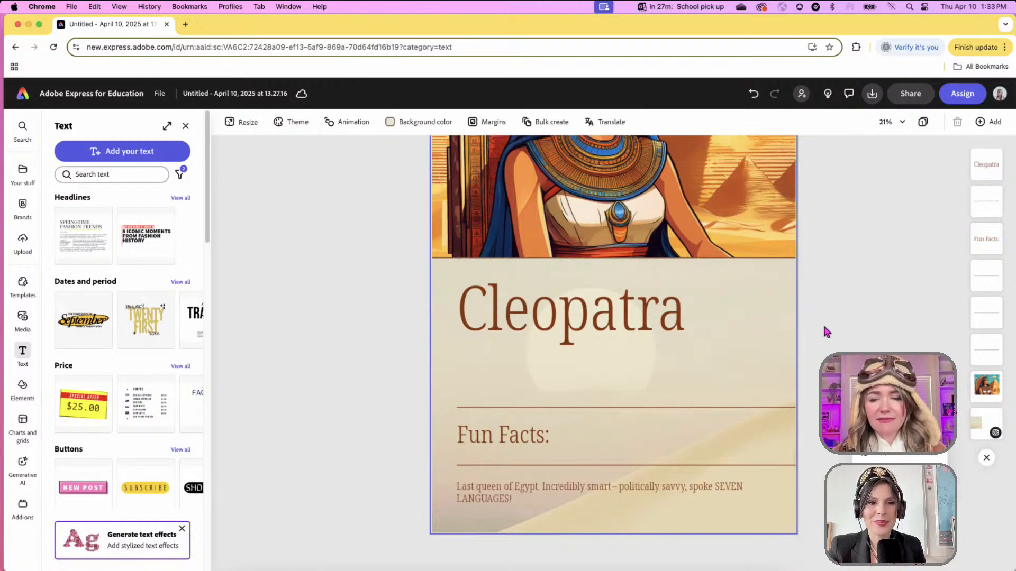
click(892, 123)
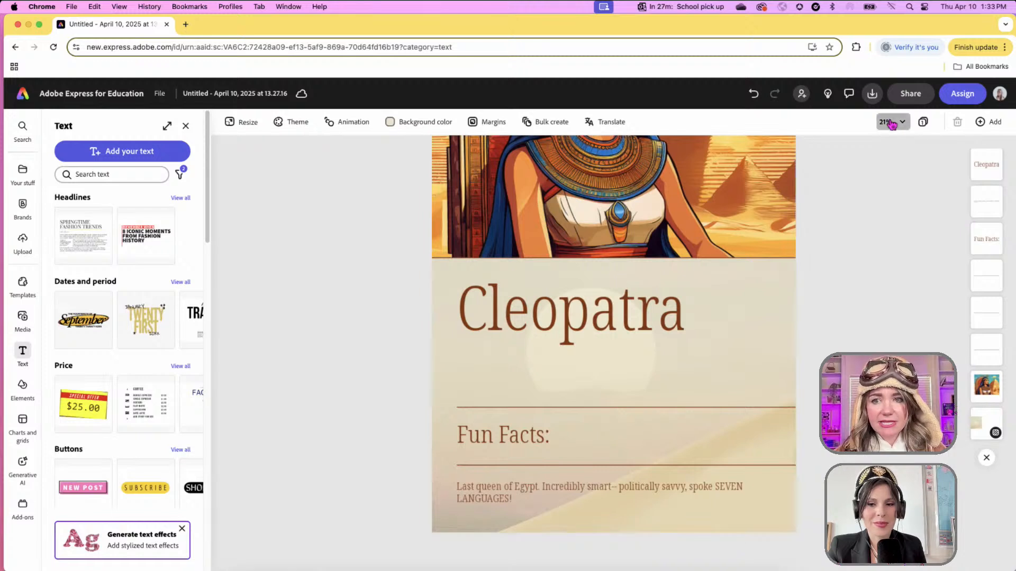
click(938, 225)
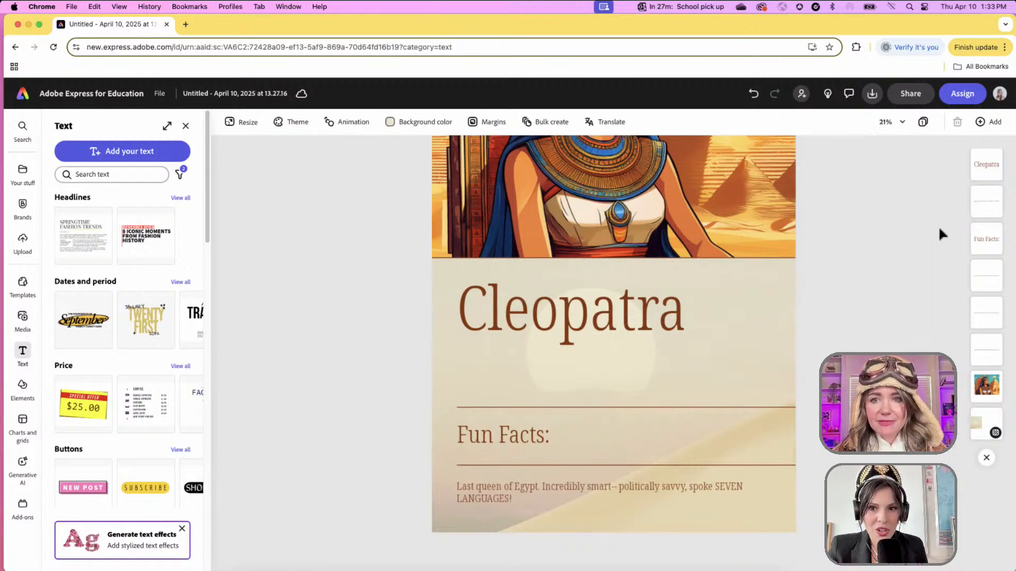
scroll(762, 280, up, 5)
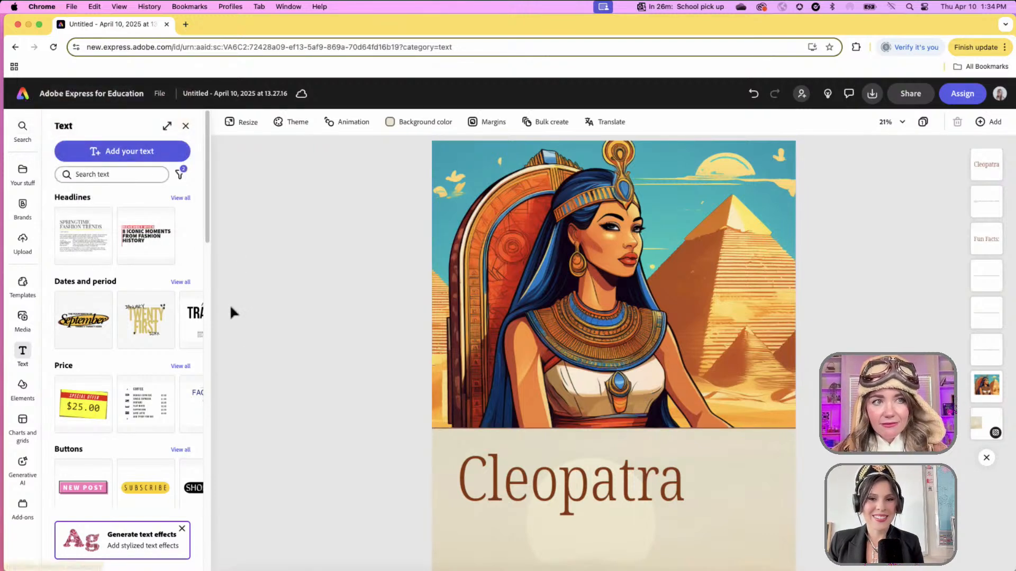
scroll(345, 374, down, 3)
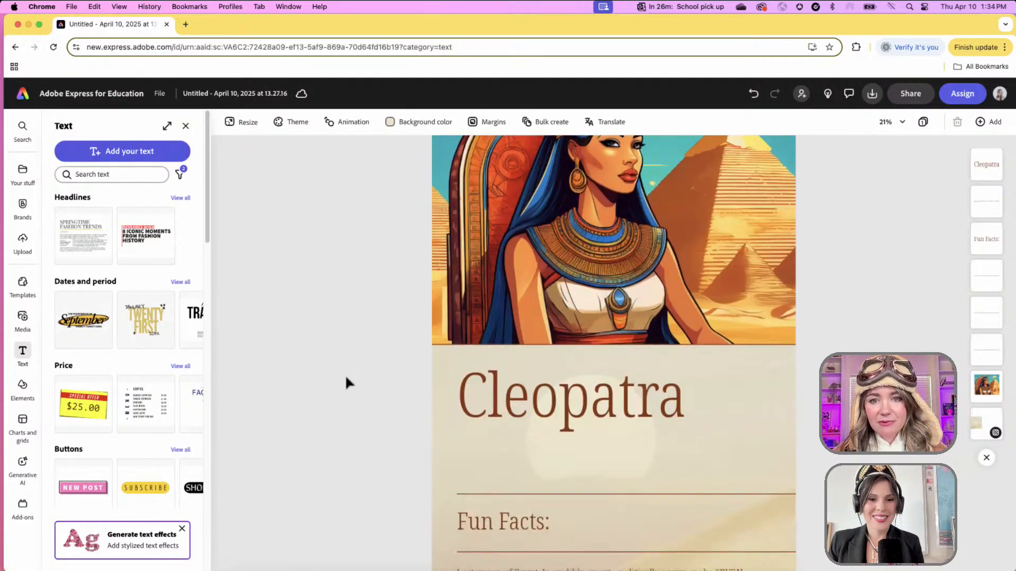
scroll(345, 374, up, 3)
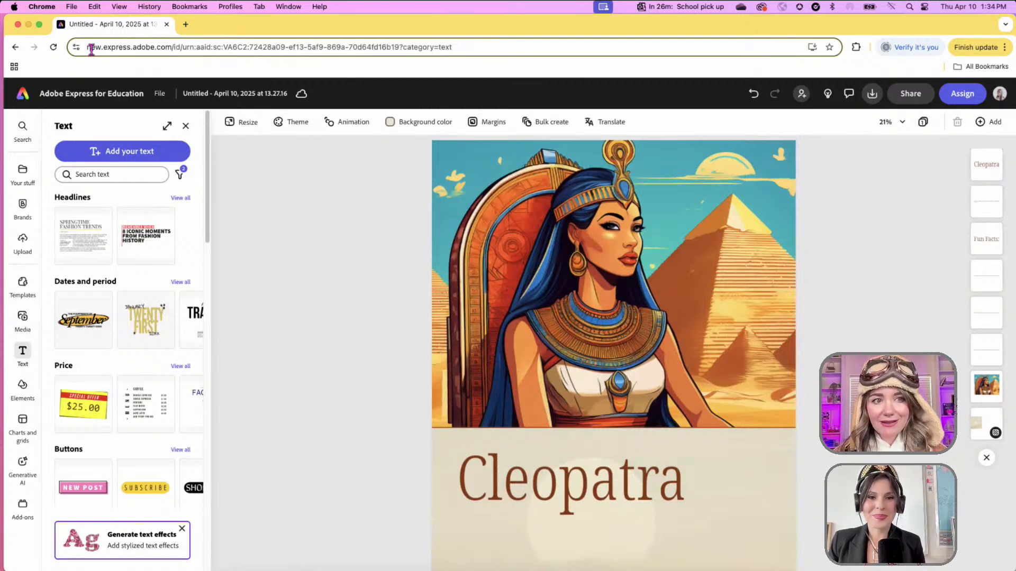
- Filter the Educator Resources activities to Social Studies and open 'Write a page from the past'
click(24, 97)
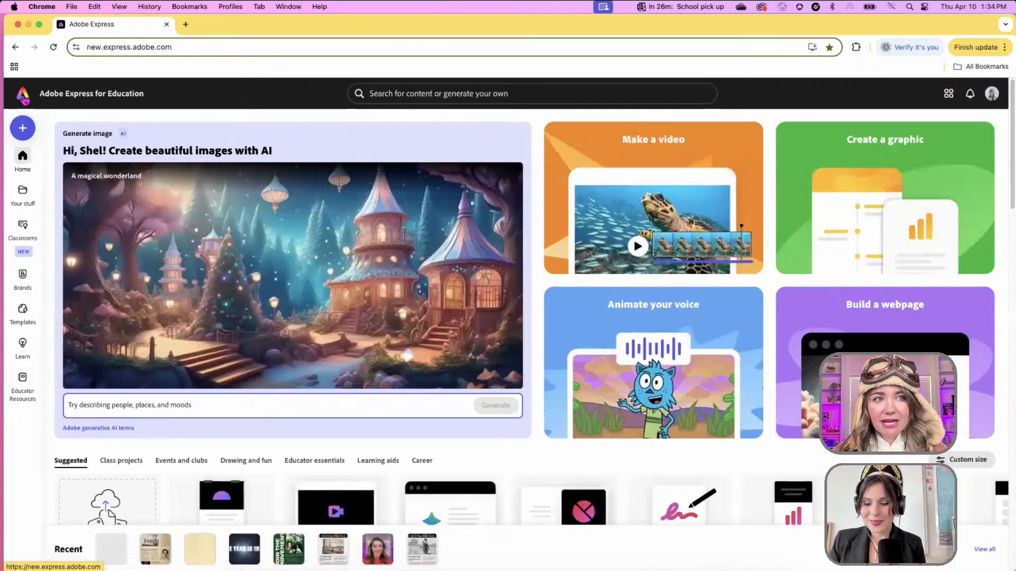
click(22, 388)
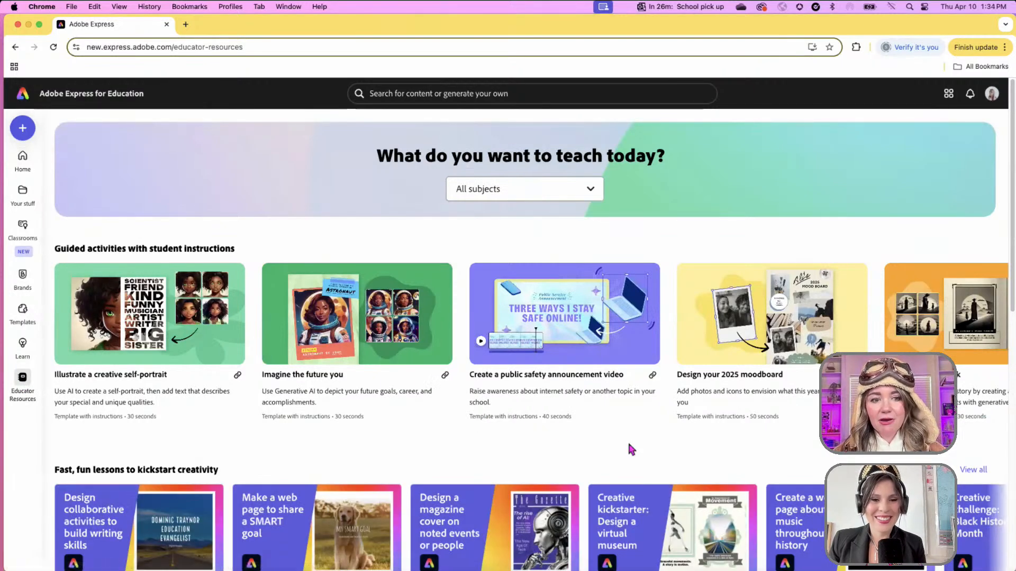
click(573, 189)
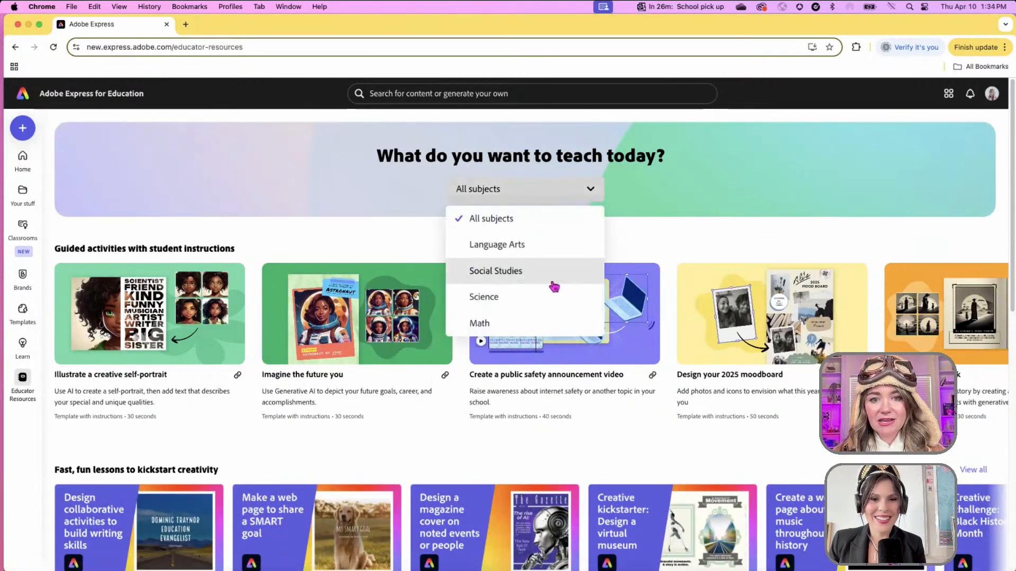
click(554, 287)
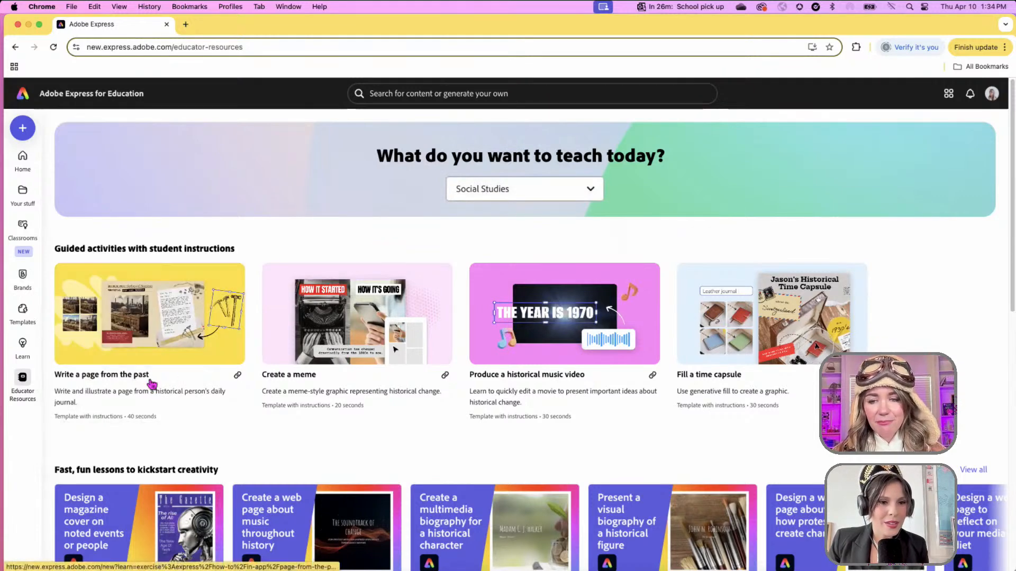
click(200, 366)
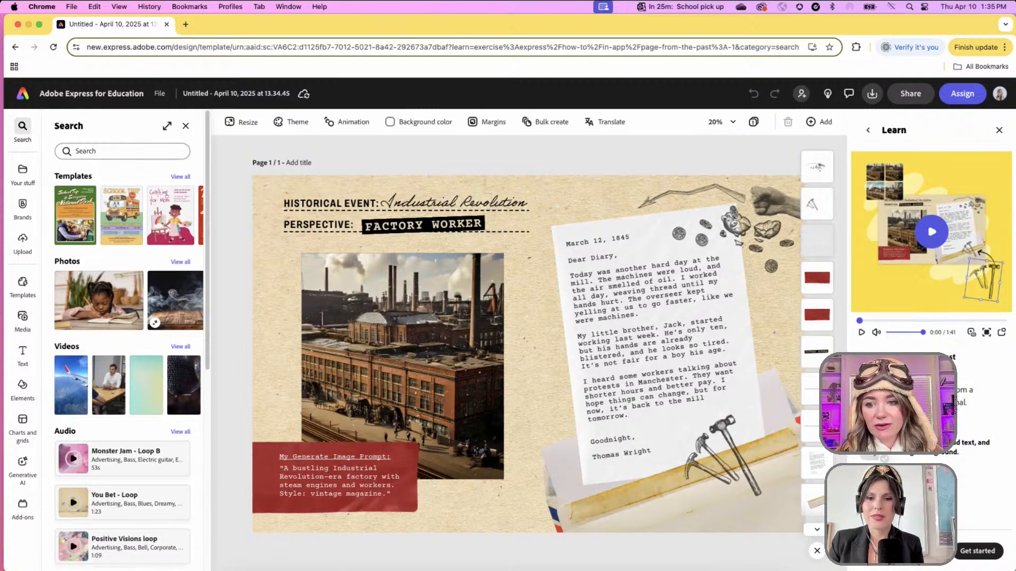
- Go through the Learn panel's how-to steps until the completion message appears
click(977, 551)
scroll(925, 291, down, 3)
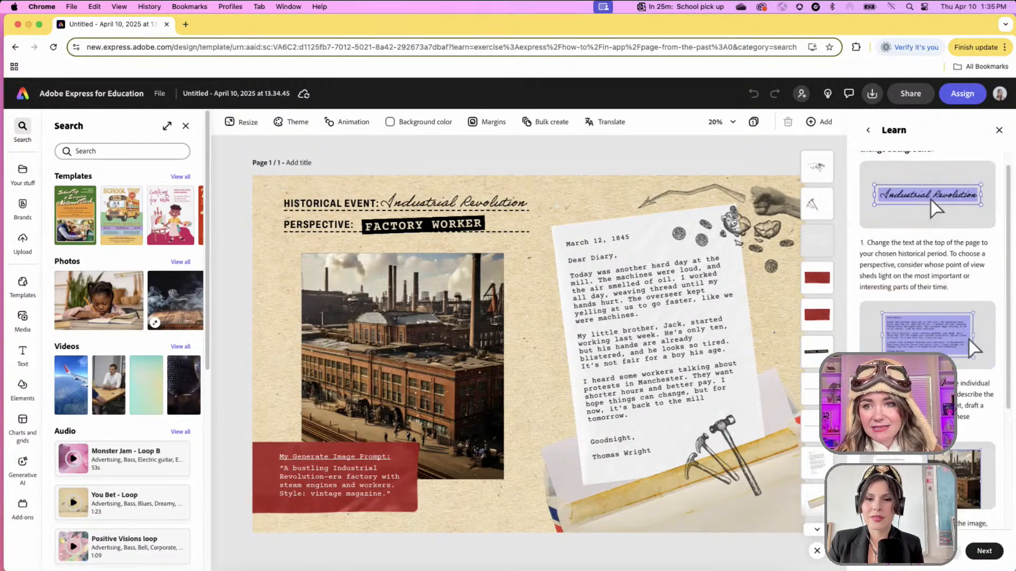
scroll(926, 317, down, 2)
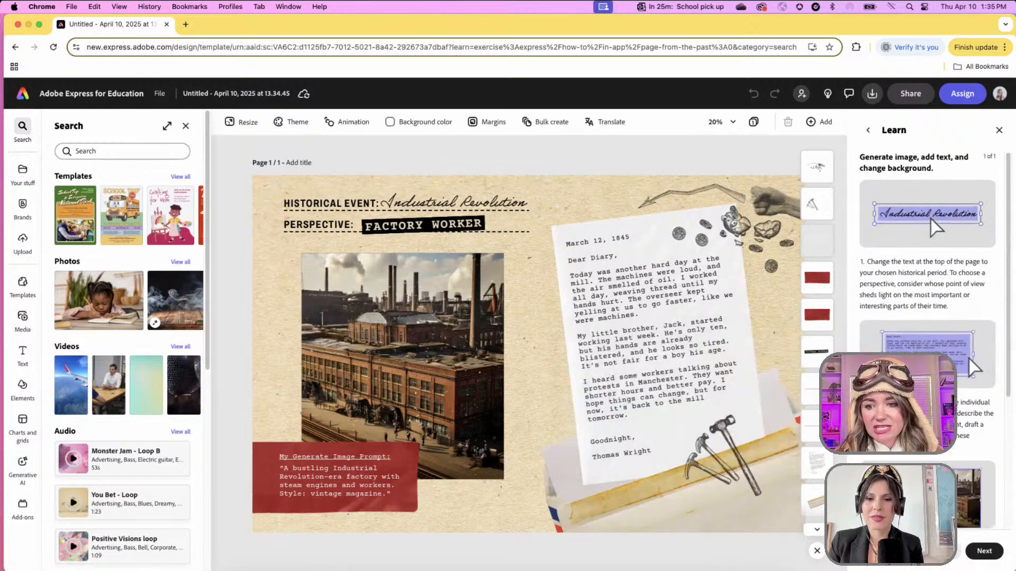
scroll(910, 370, up, 5)
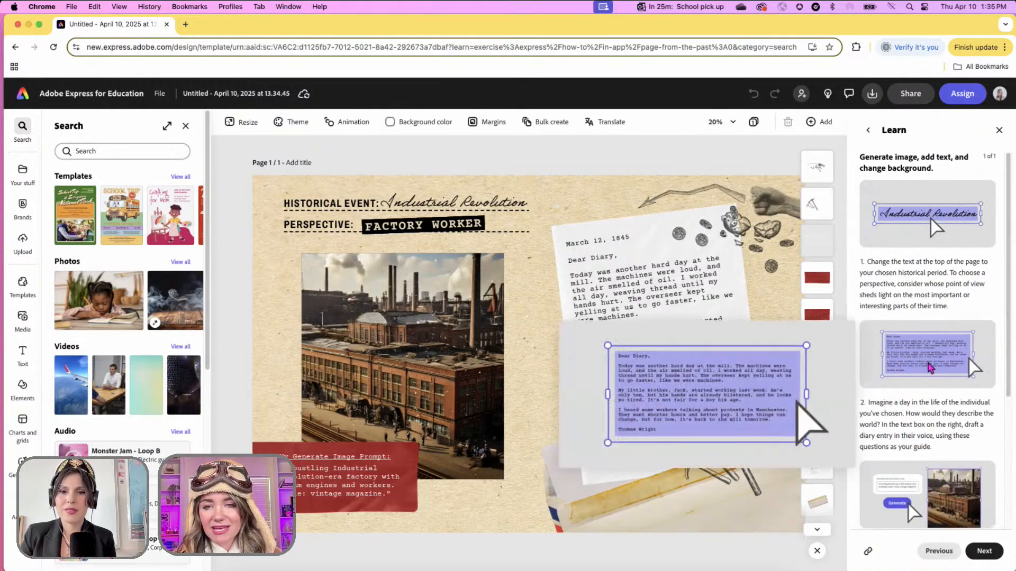
click(987, 552)
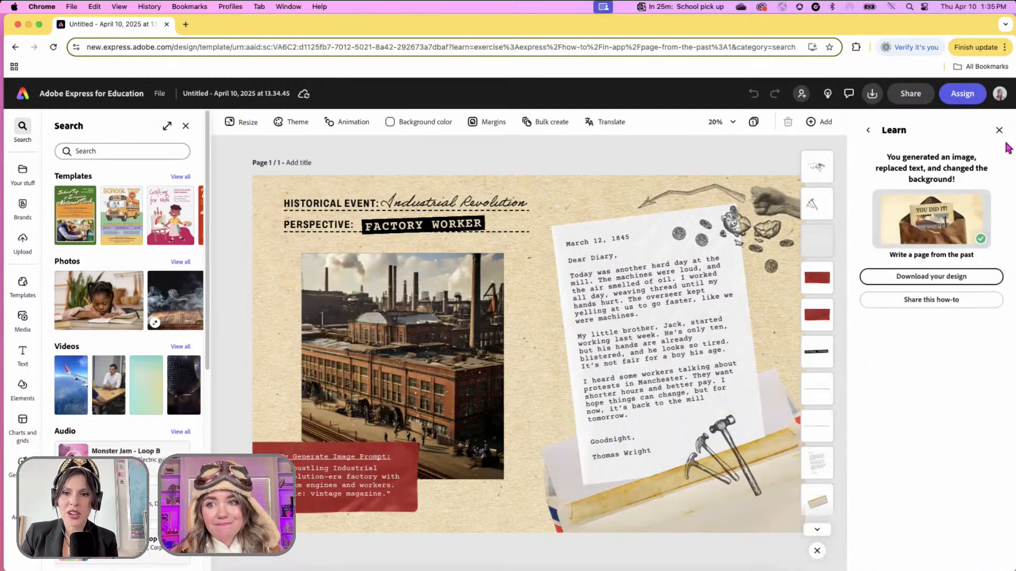
- Close the tutorial, retitle the event 'French Revolution' and set the perspective to 'MARIE ANTOINETTE'
click(999, 130)
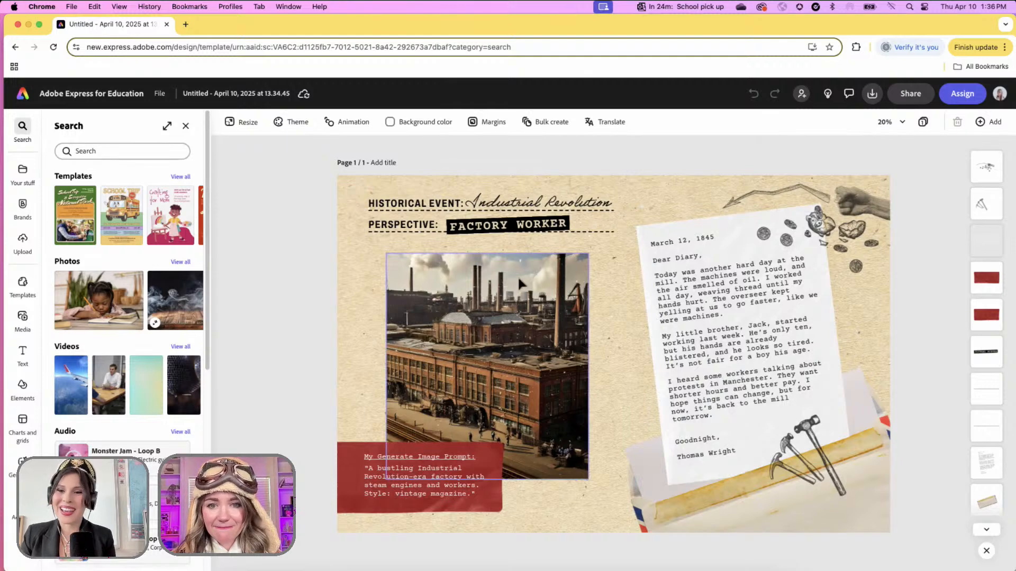
double_click(512, 213)
text(French)
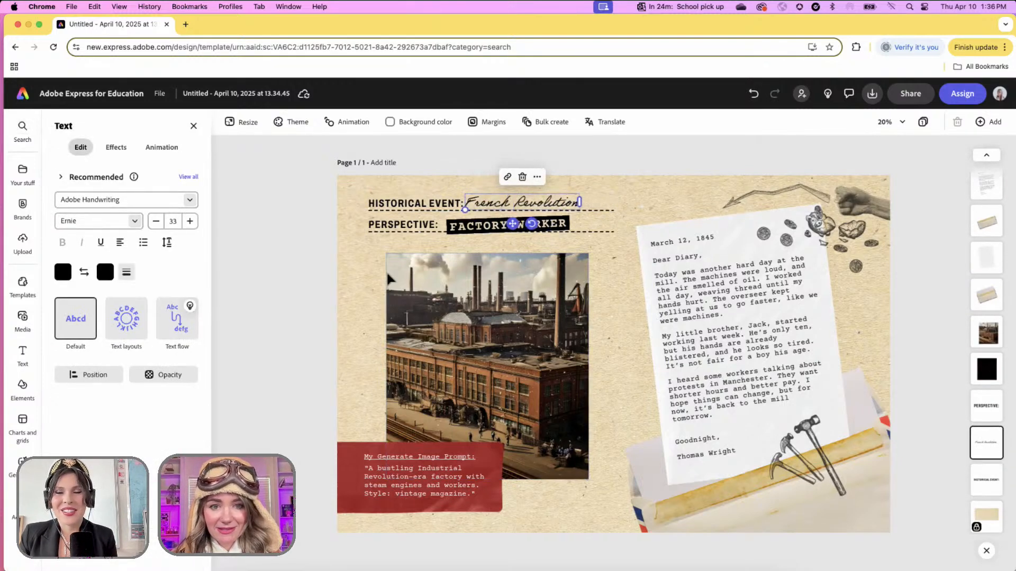
double_click(478, 228)
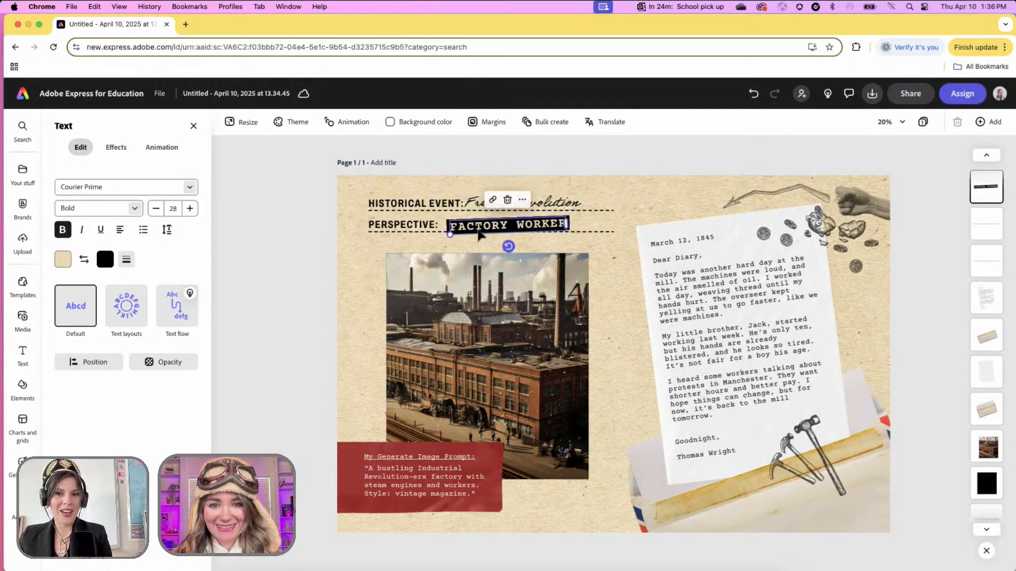
text(MAR)
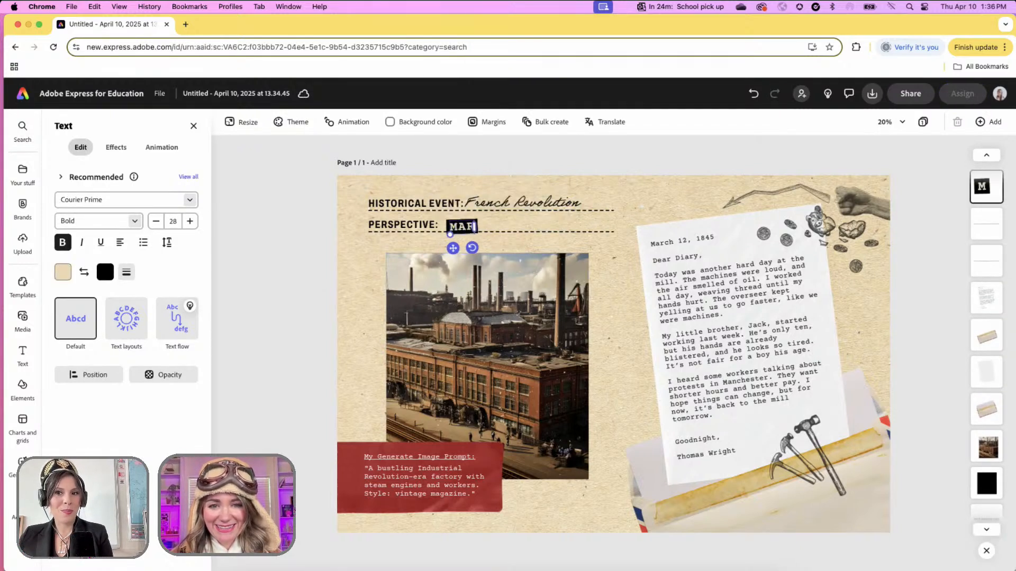
text(IE ANTOINETTE)
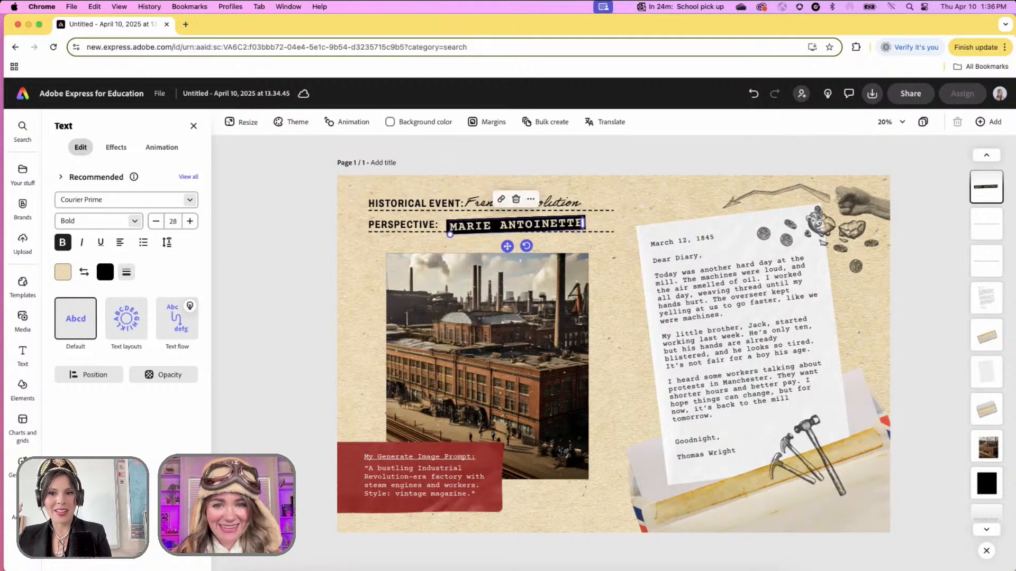
click(939, 335)
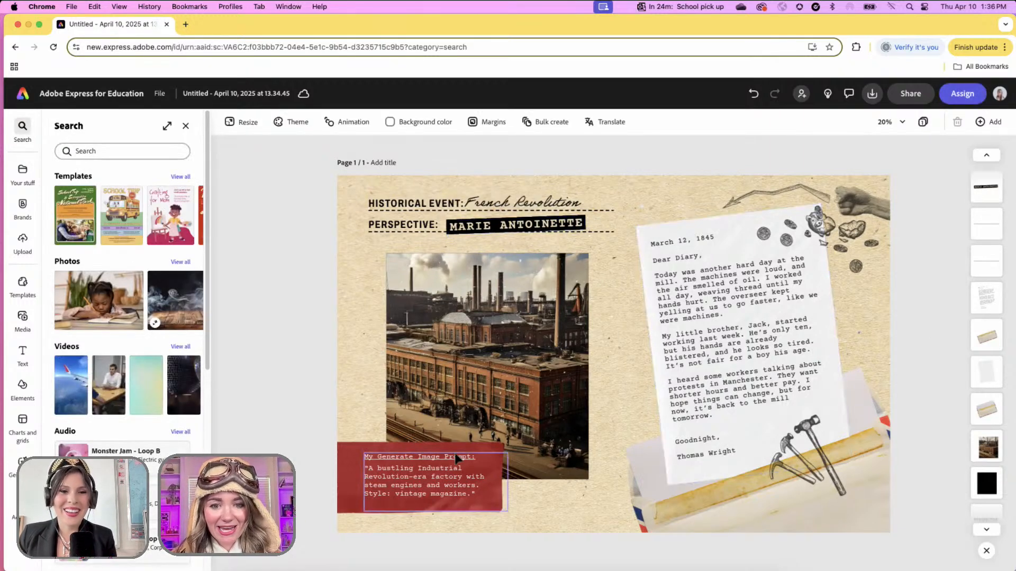
click(449, 487)
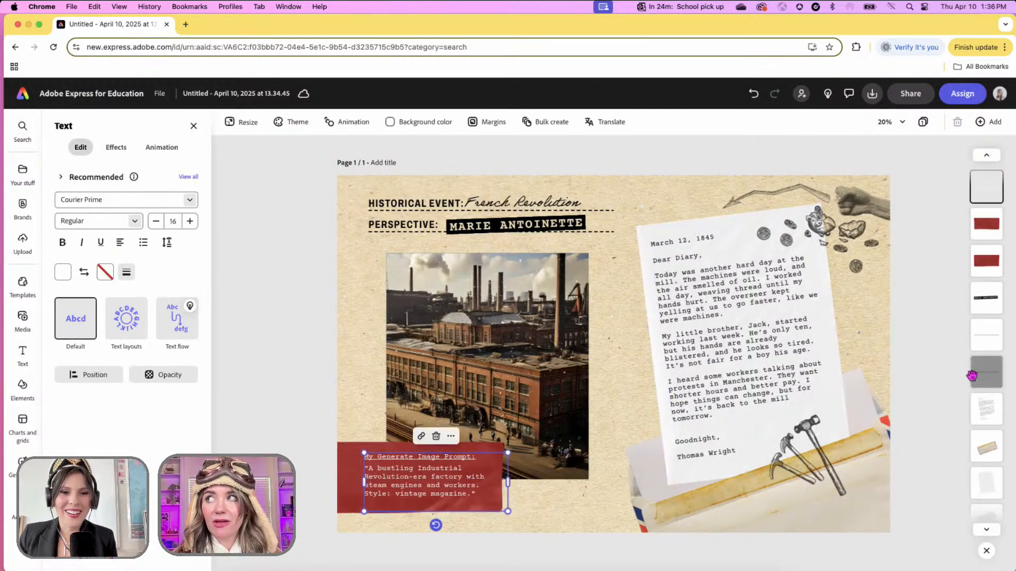
click(931, 291)
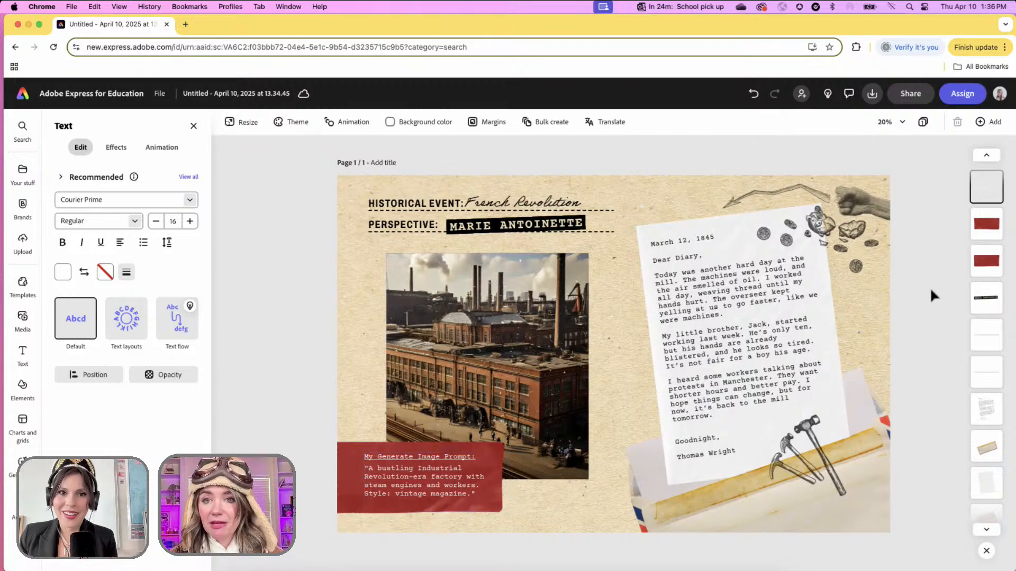
click(742, 313)
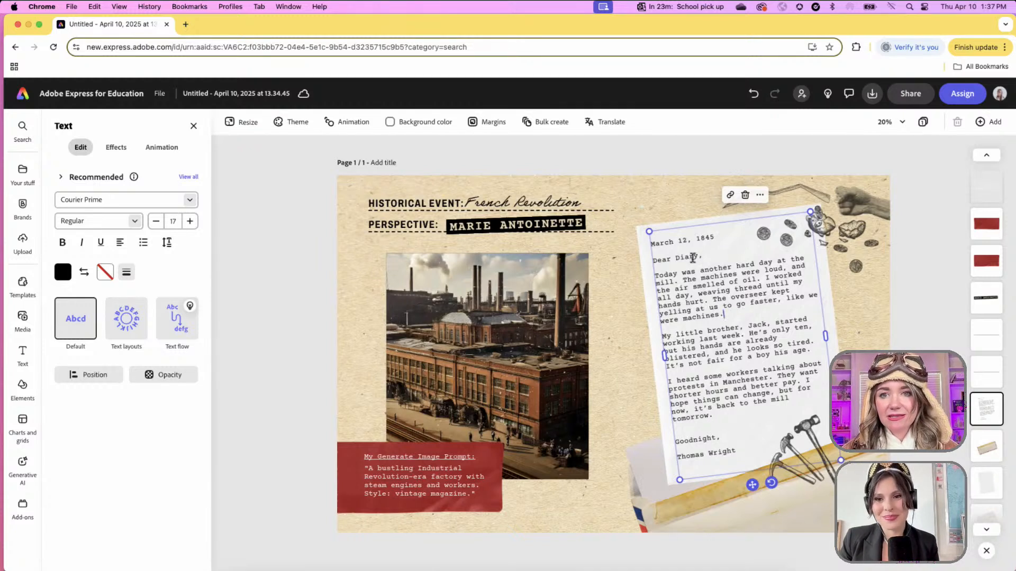
- Change the diary signature from Thomas Wright to Marie Antoinette and the date from March 12, 1845 to 1770
click(712, 243)
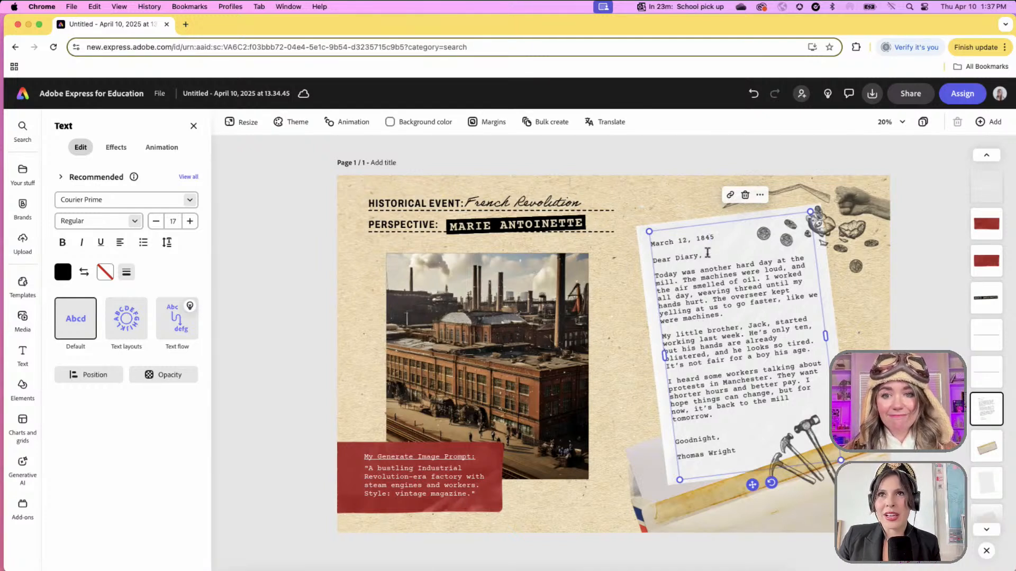
drag(717, 237, 650, 245)
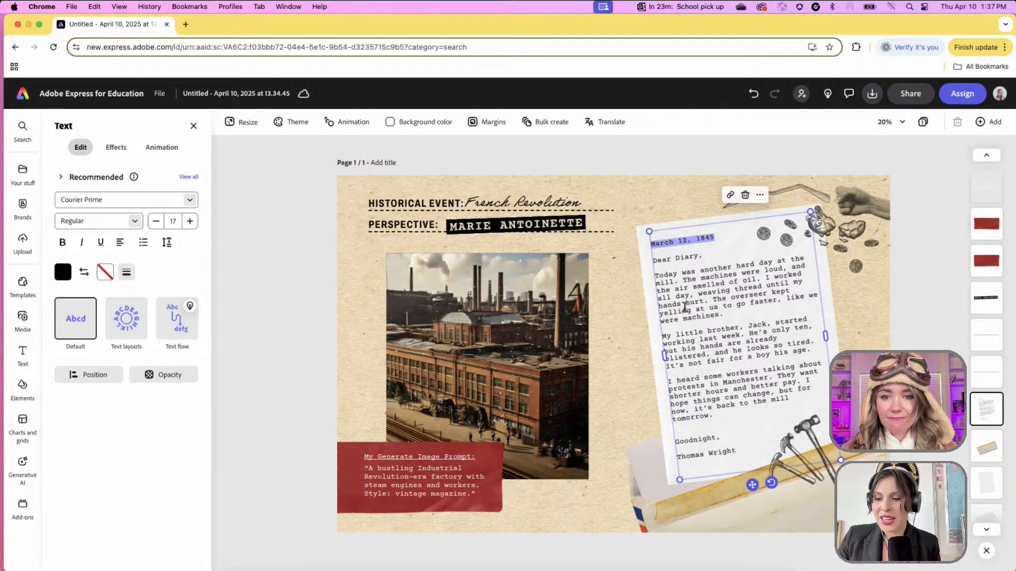
click(706, 453)
drag(740, 451, 680, 455)
text(Marie Antoinette)
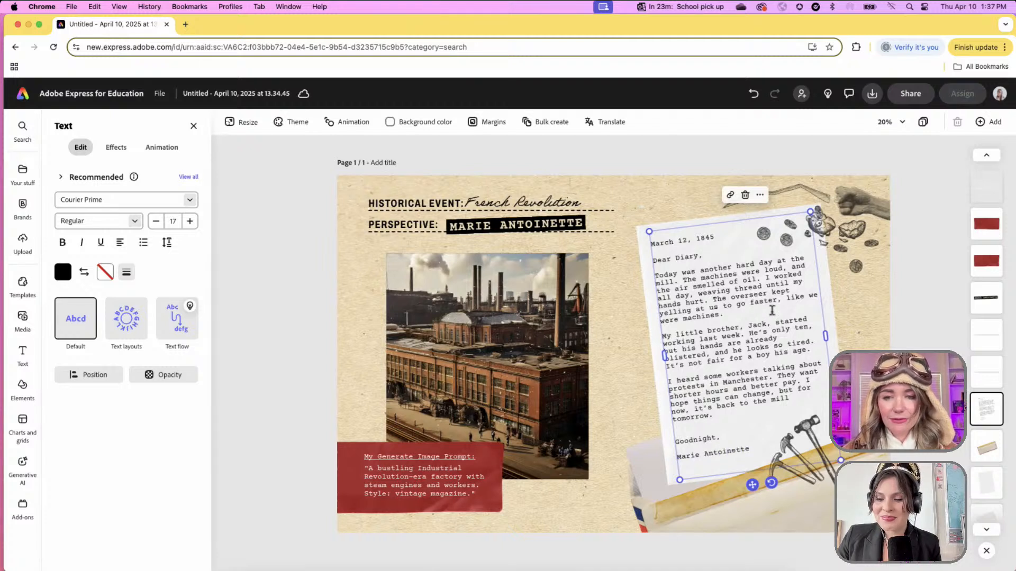
click(710, 316)
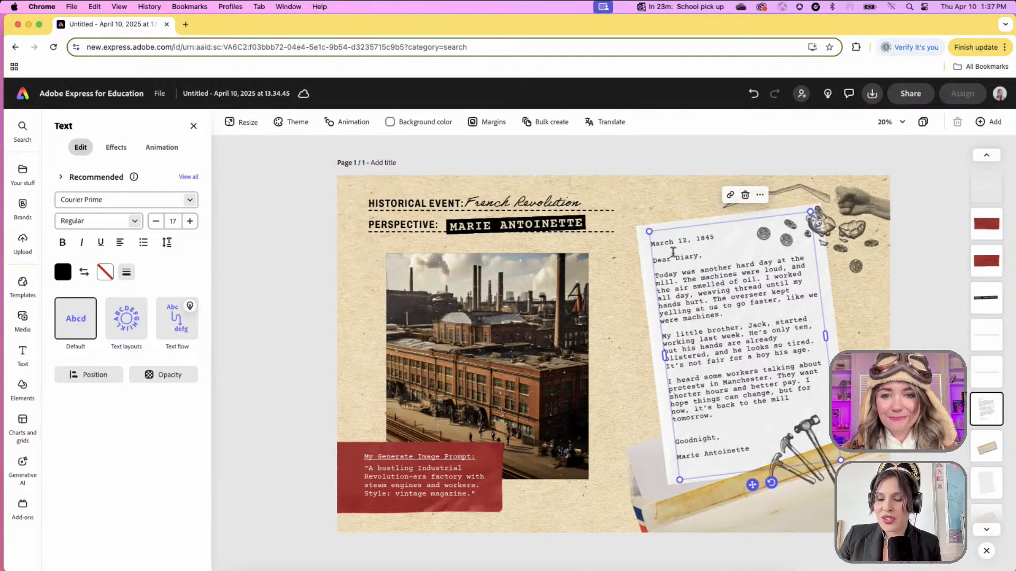
drag(717, 238, 650, 247)
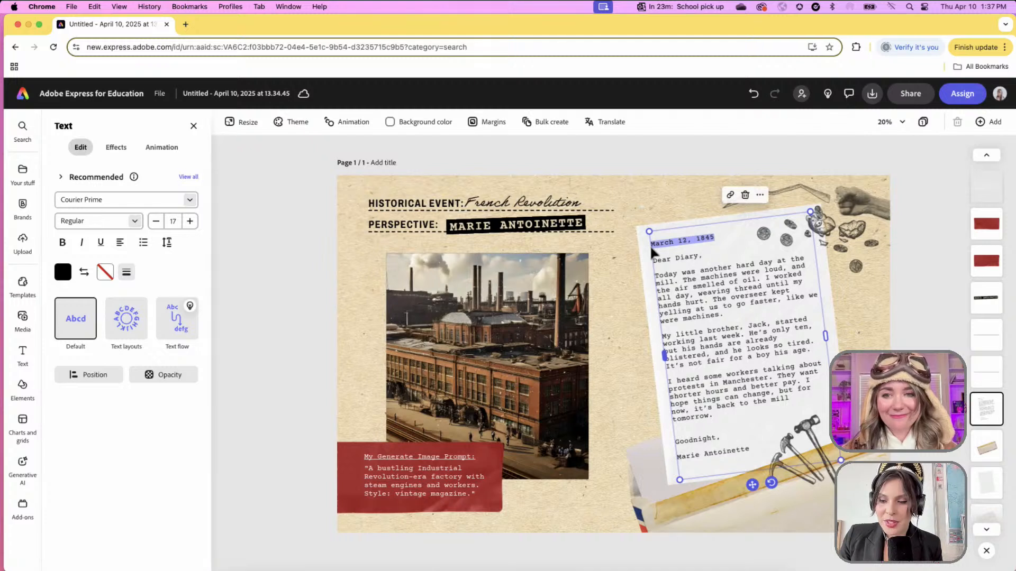
text(1770)
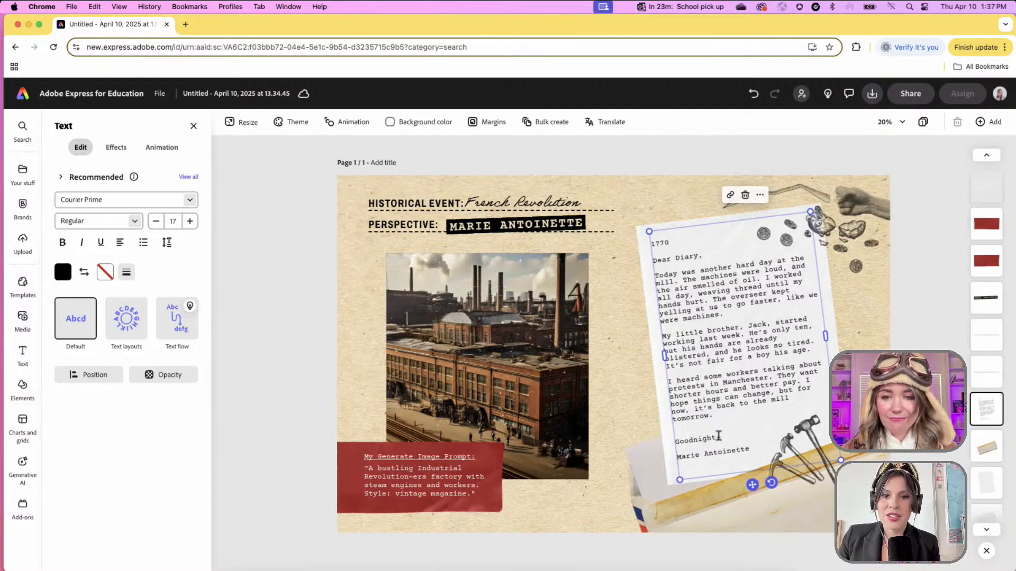
- Rewrite the diary body about arriving at Versailles, meeting her future husband, and learning France's customs and royal duties
drag(712, 416, 652, 276)
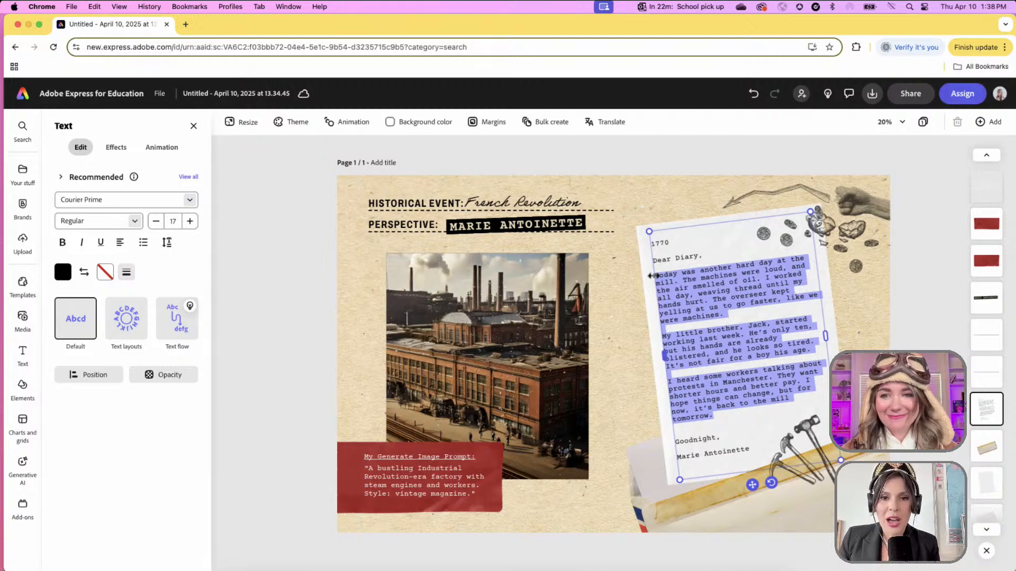
text(Tod)
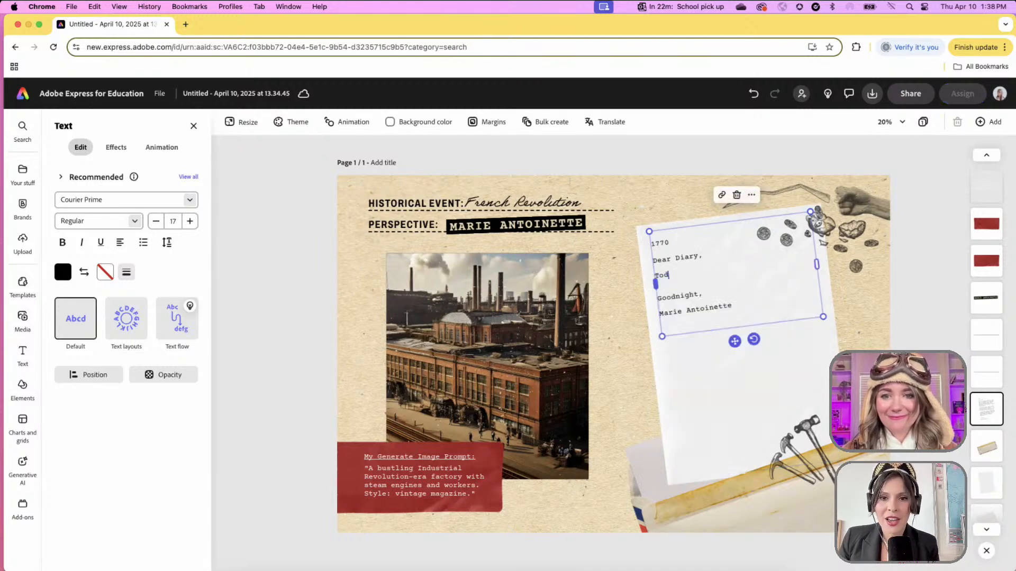
text(ay, I arrived )
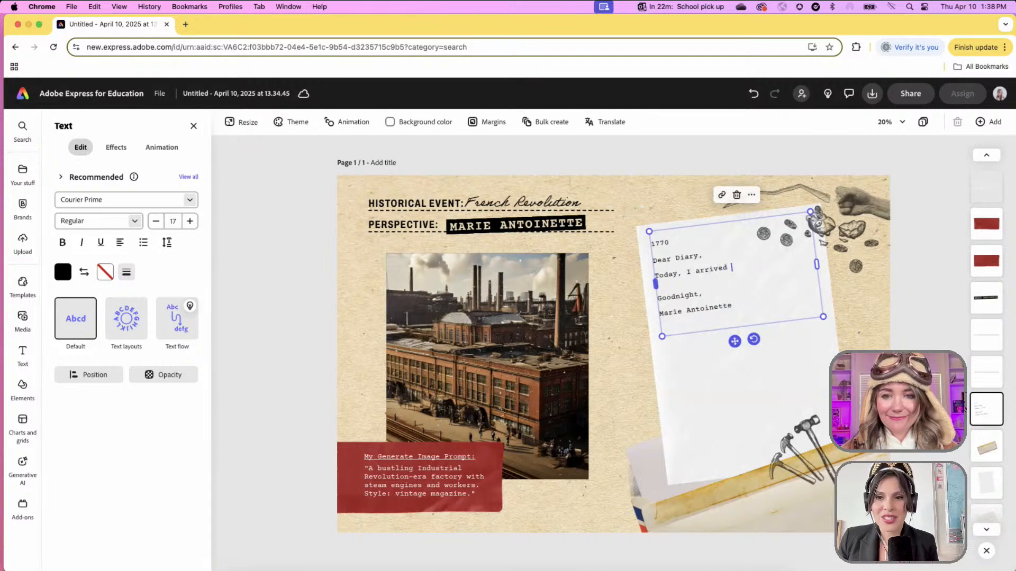
text(at Versailles)
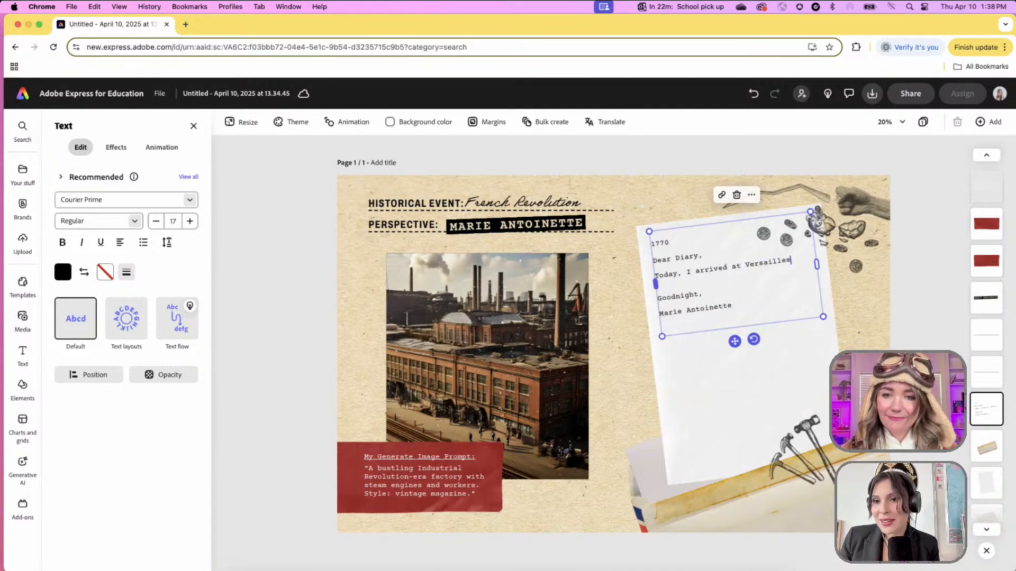
text( and met my futu)
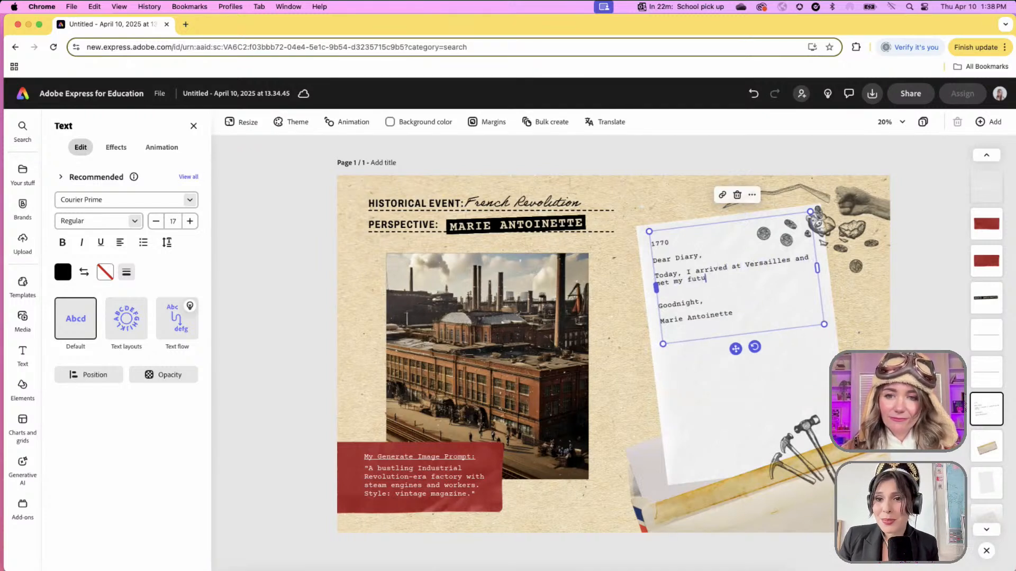
text(re husband. )
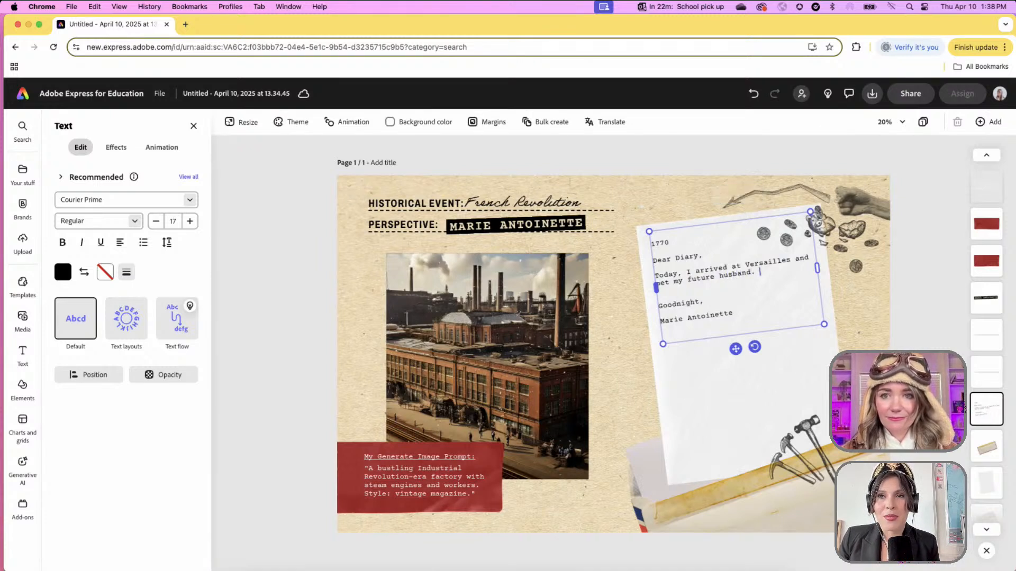
text(I am feeling so )
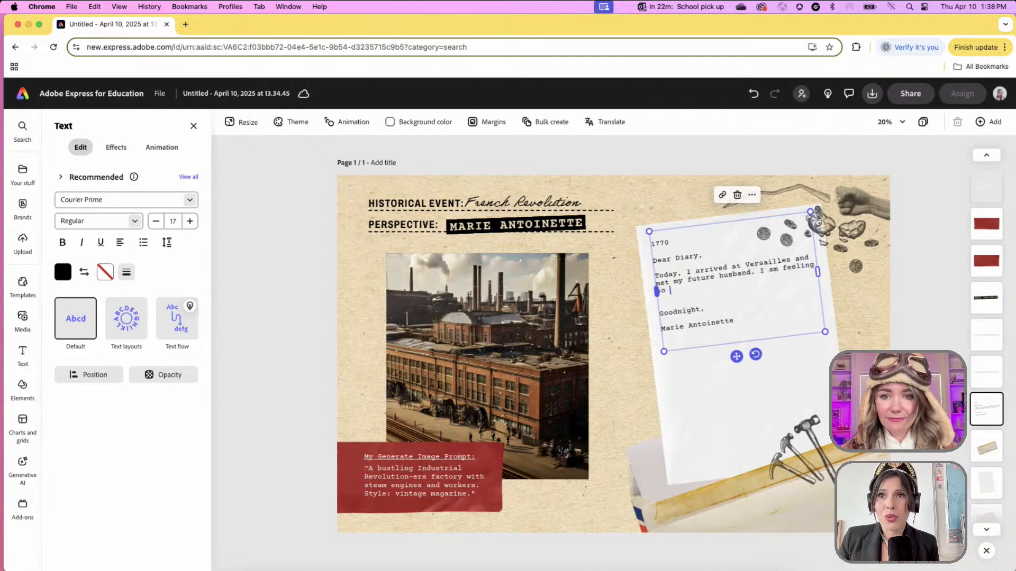
text(overwhelmed)
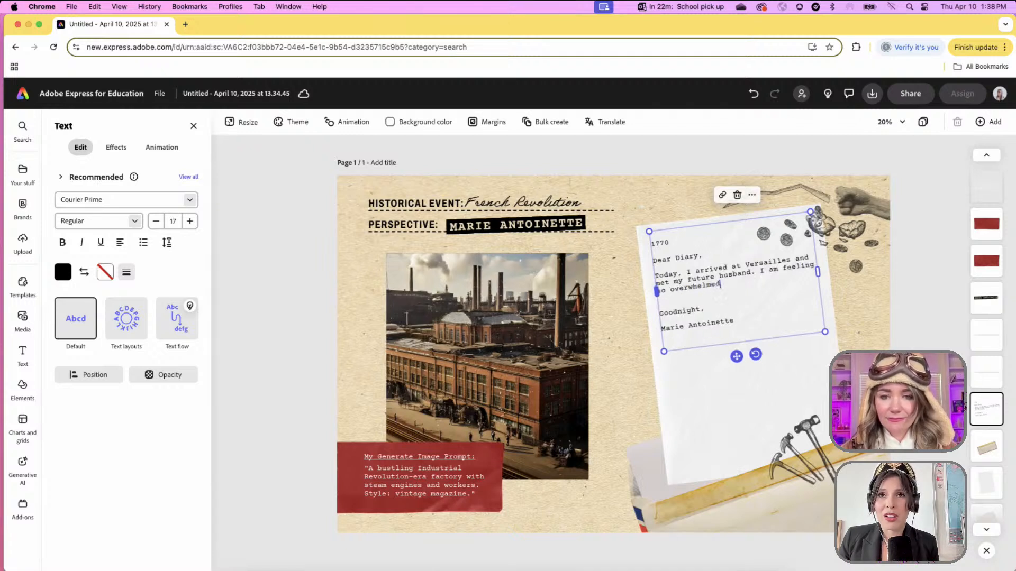
text( by all of the e)
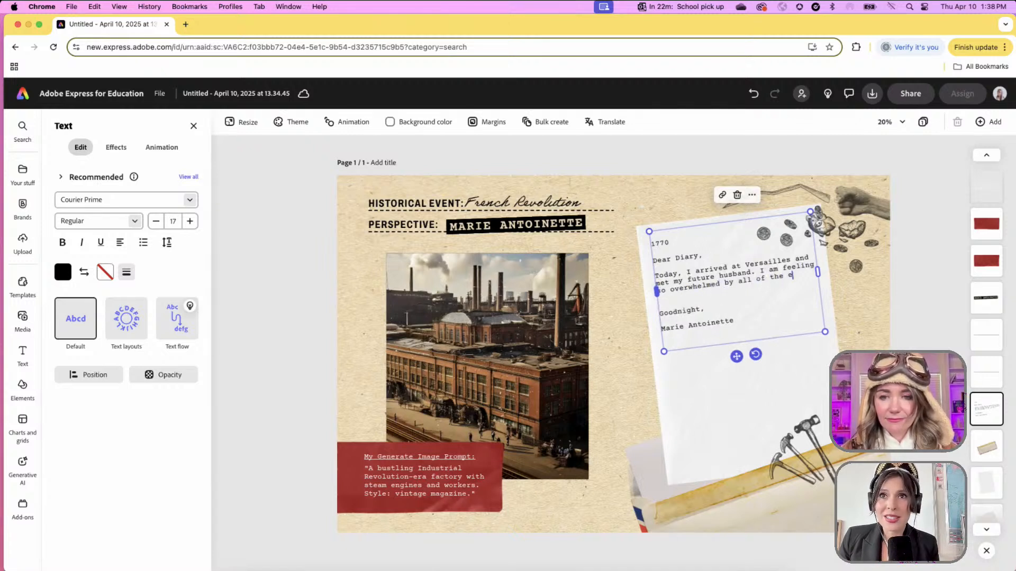
text(xpectations and resp)
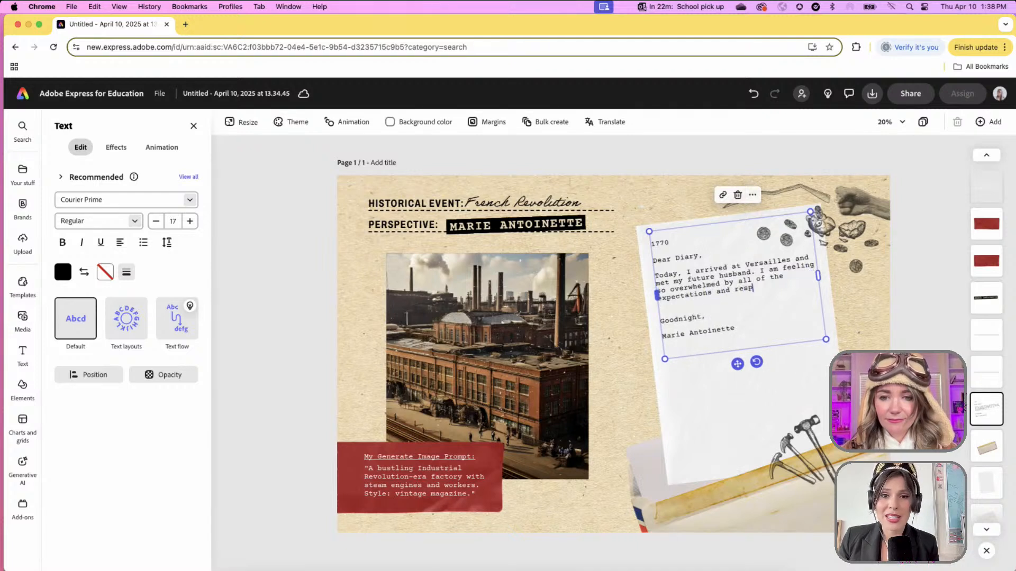
text(onsibilities tha)
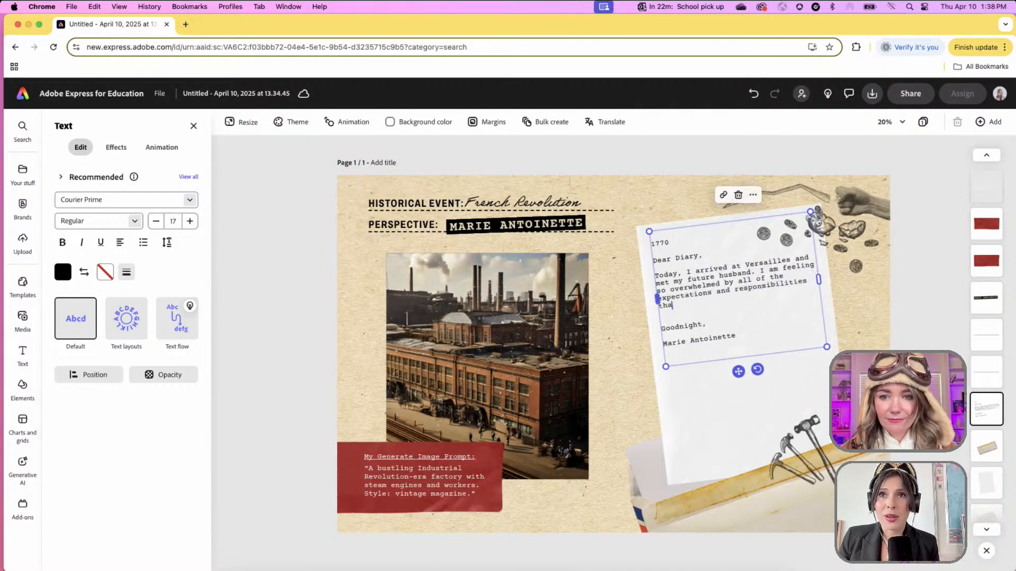
text(t has been placed upo)
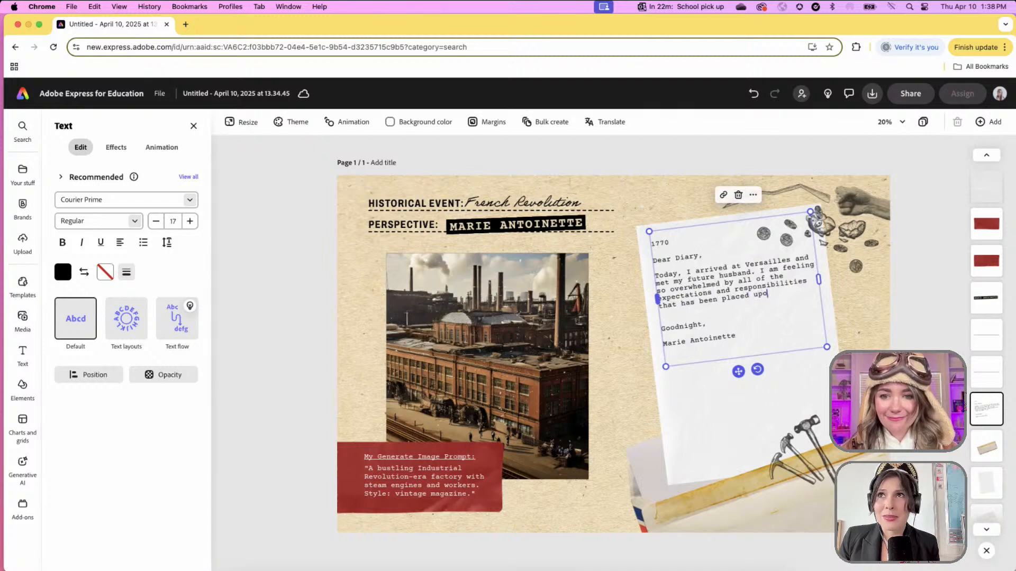
text(n me.)
key(Return)
key(Return)
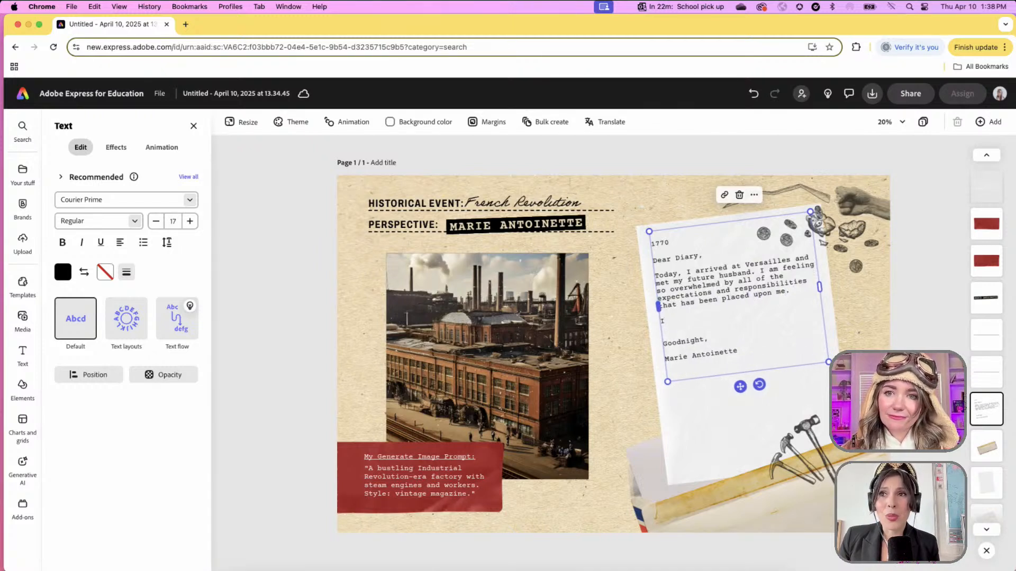
text(I am hoping that )
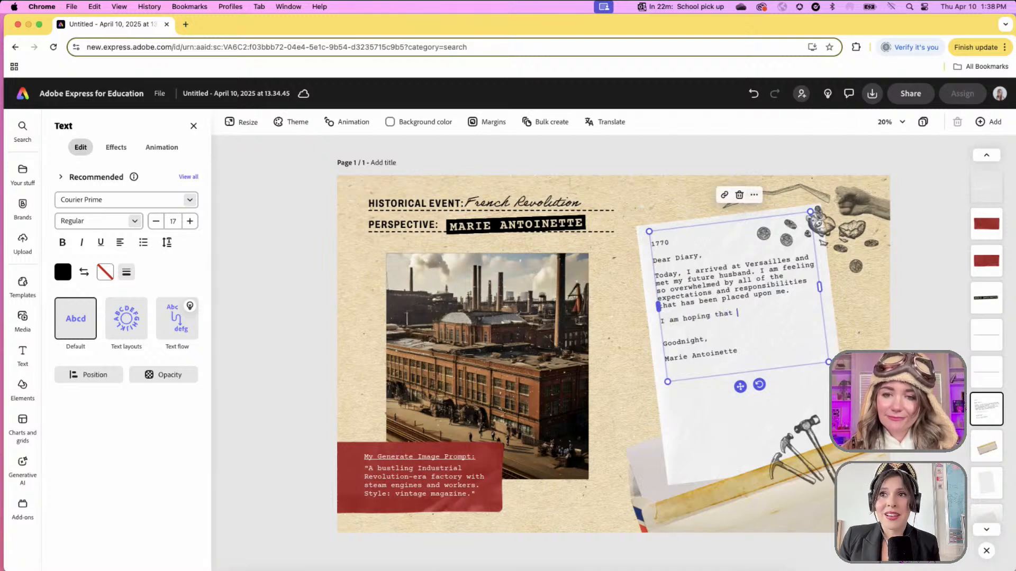
text(I can )
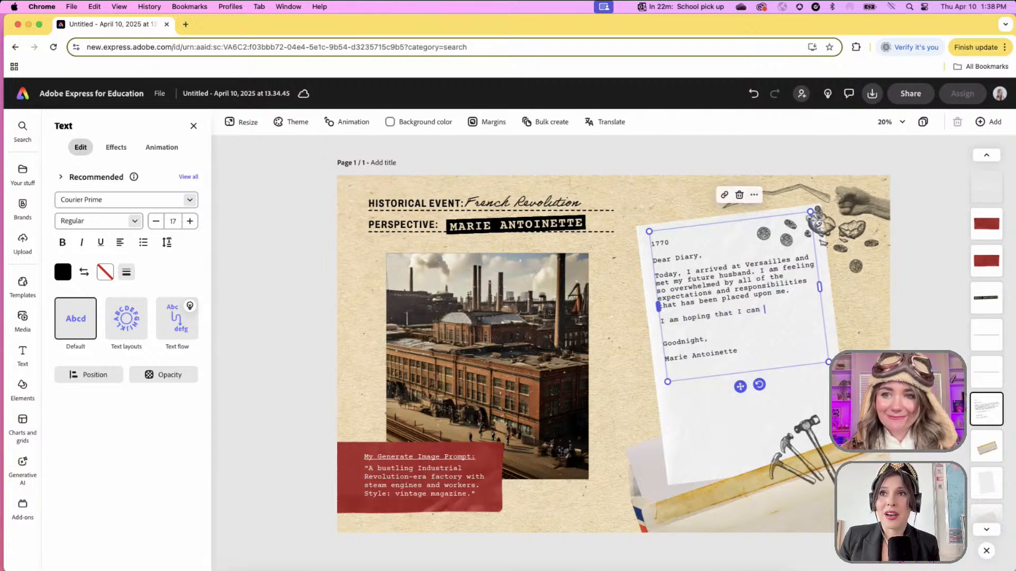
text(beecome)
key(BackSpace)
key(BackSpace)
key(BackSpace)
key(BackSpace)
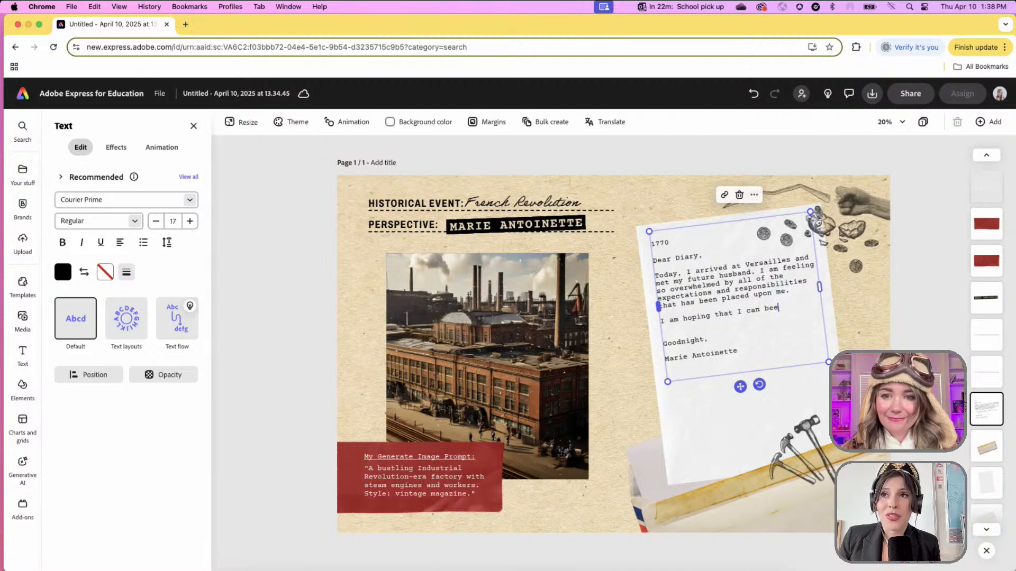
text(come familiar with t)
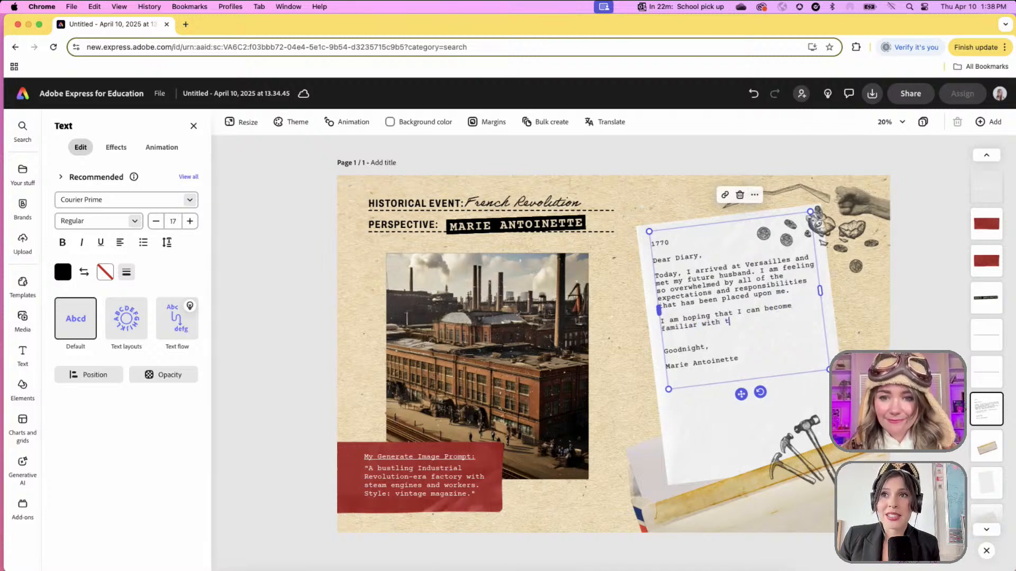
text(he customs of Fra)
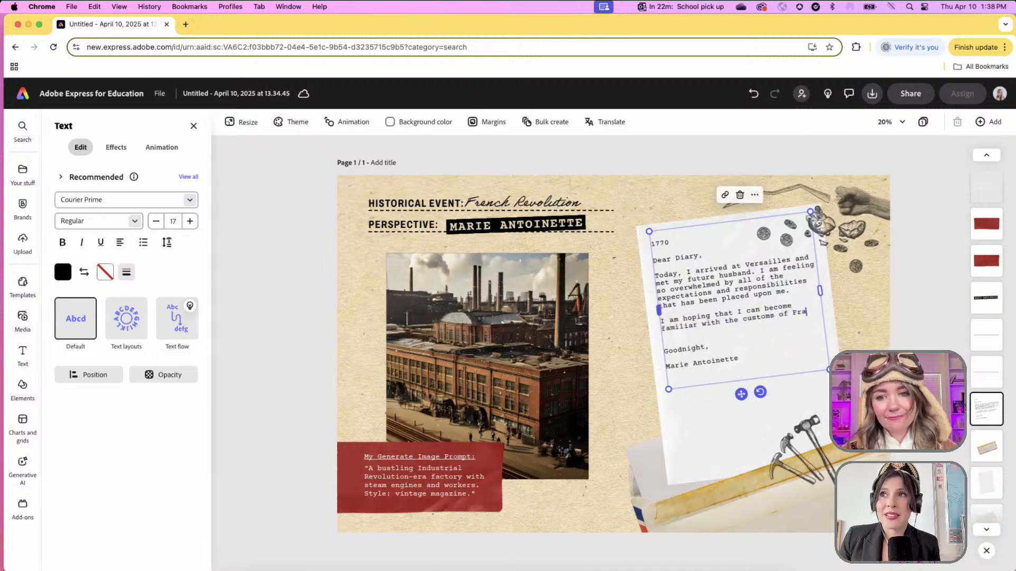
text(nce and wi)
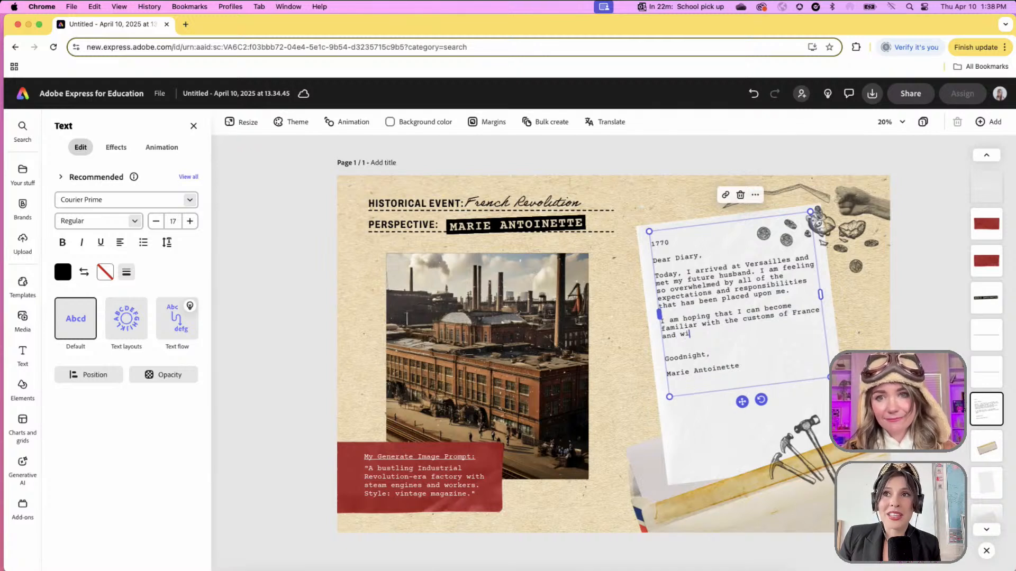
text(ll have plenty of time )
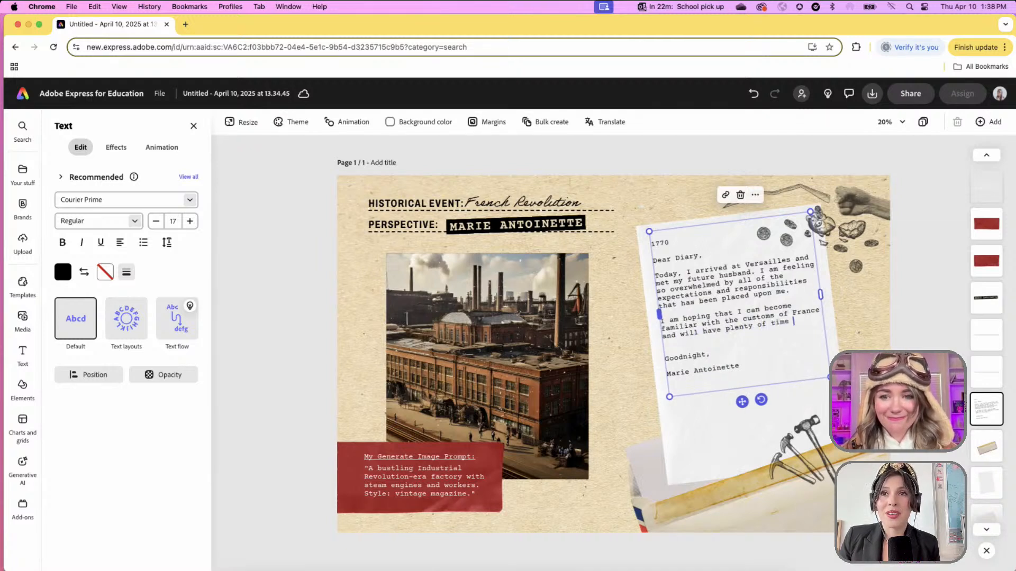
text(to learn my royal du)
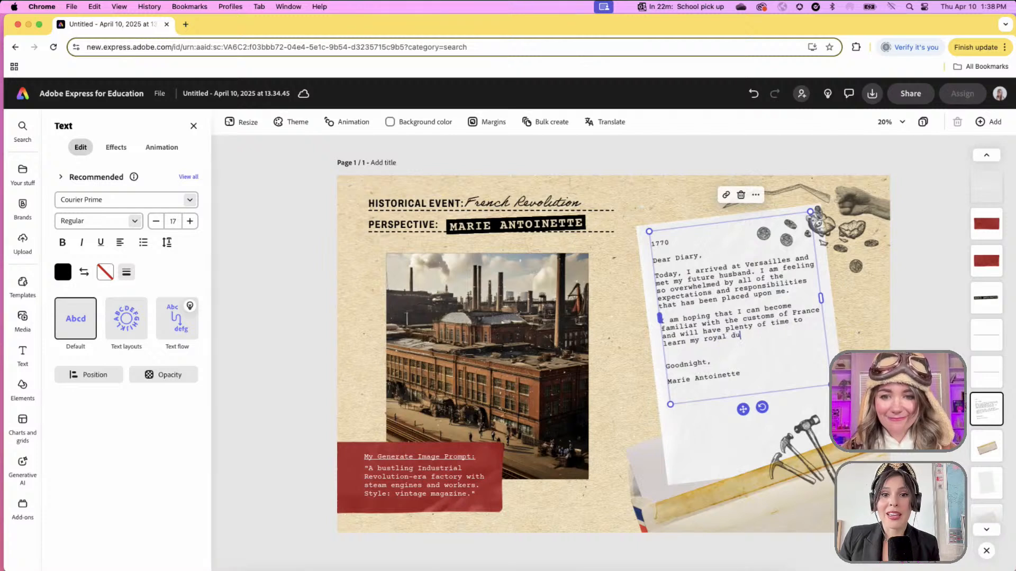
text(ties before I can become )
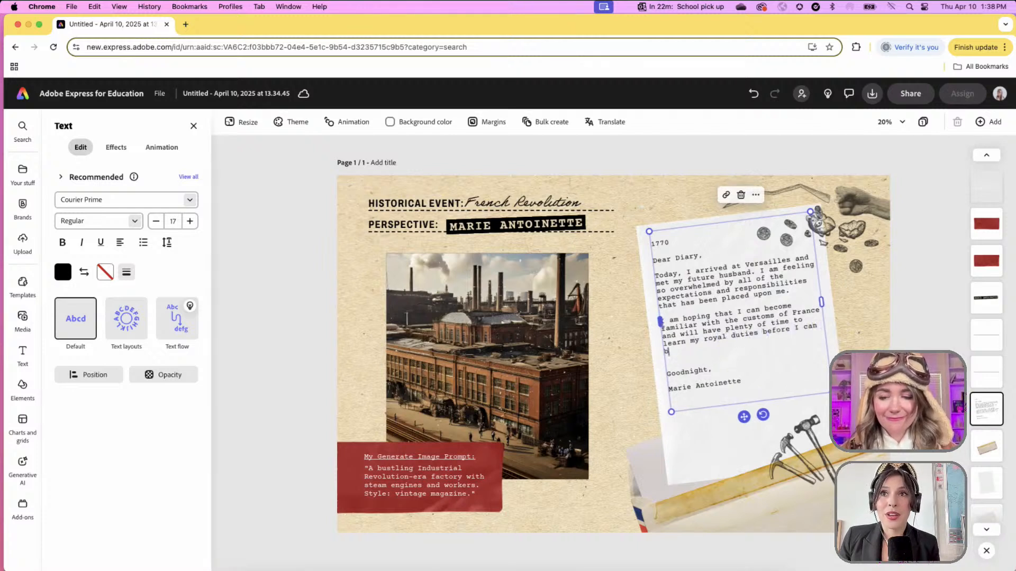
text(the next queen.)
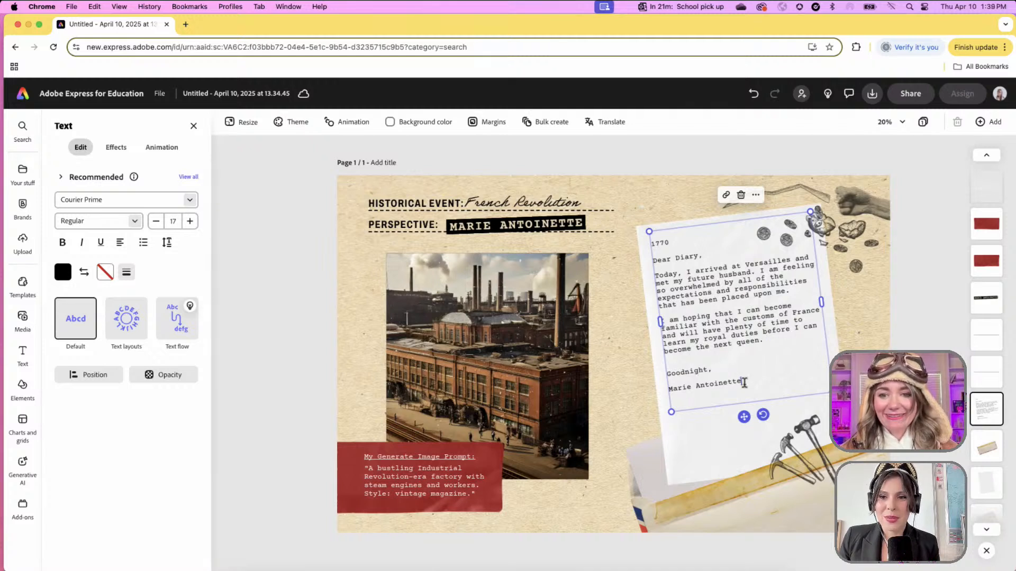
- Add 'ps. My future husband is wEIRD!!!!' under the signature and change 'Goodnight,' to 'Bonne nuit.'
click(743, 383)
key(Return)
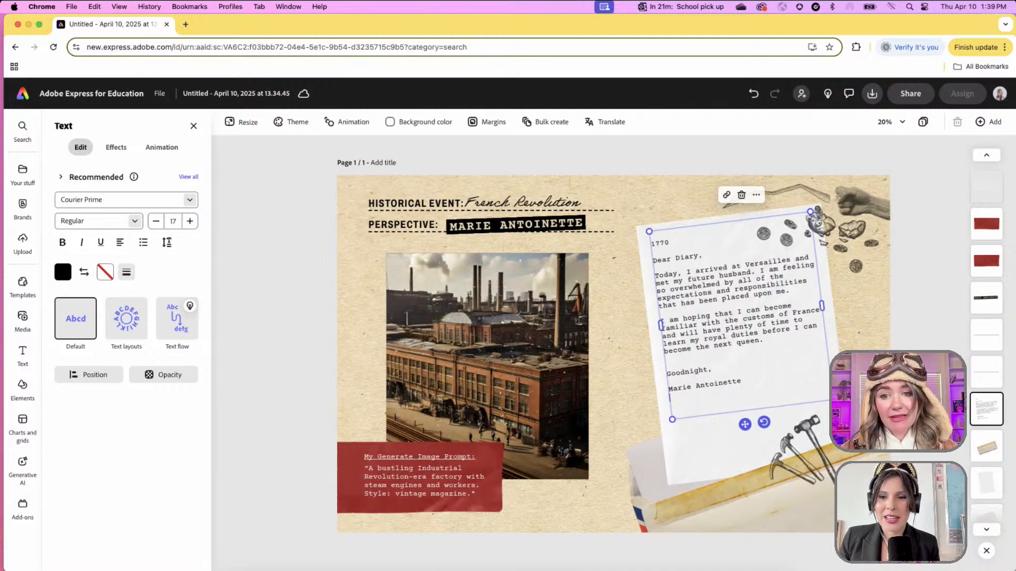
text(ps. My fu)
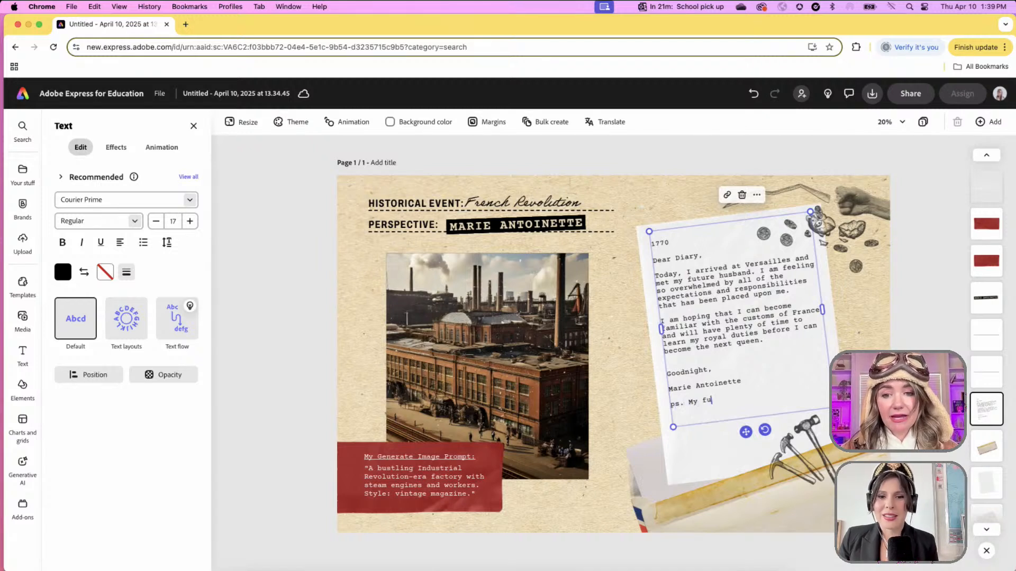
text(ture husband is w)
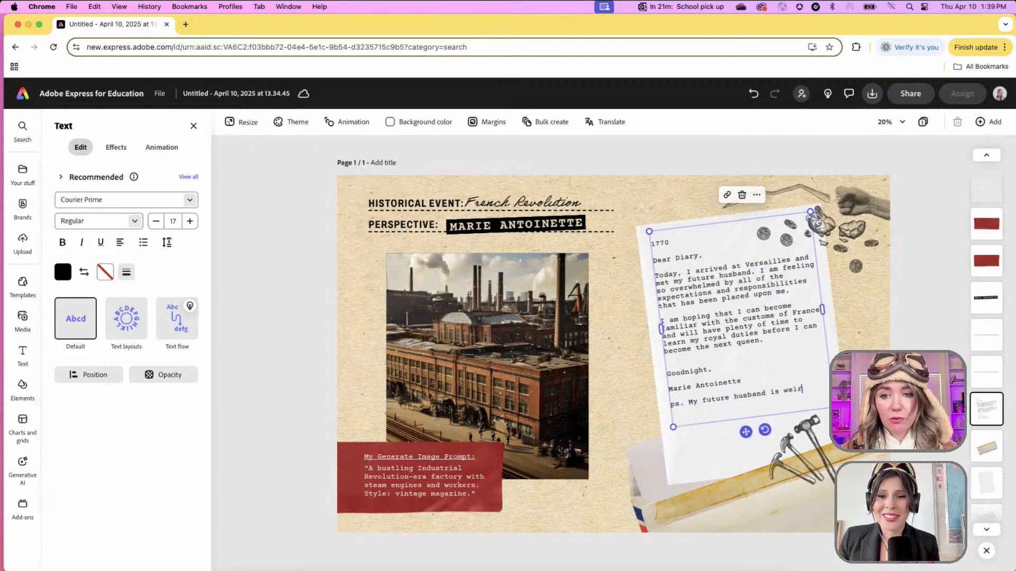
text(EIRD!!!!)
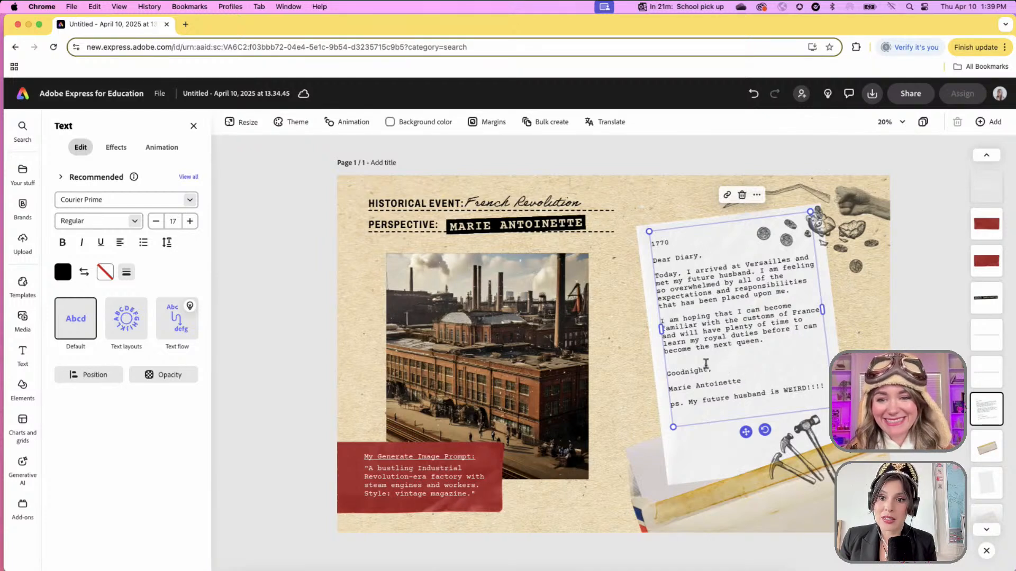
drag(715, 370, 663, 372)
text(B)
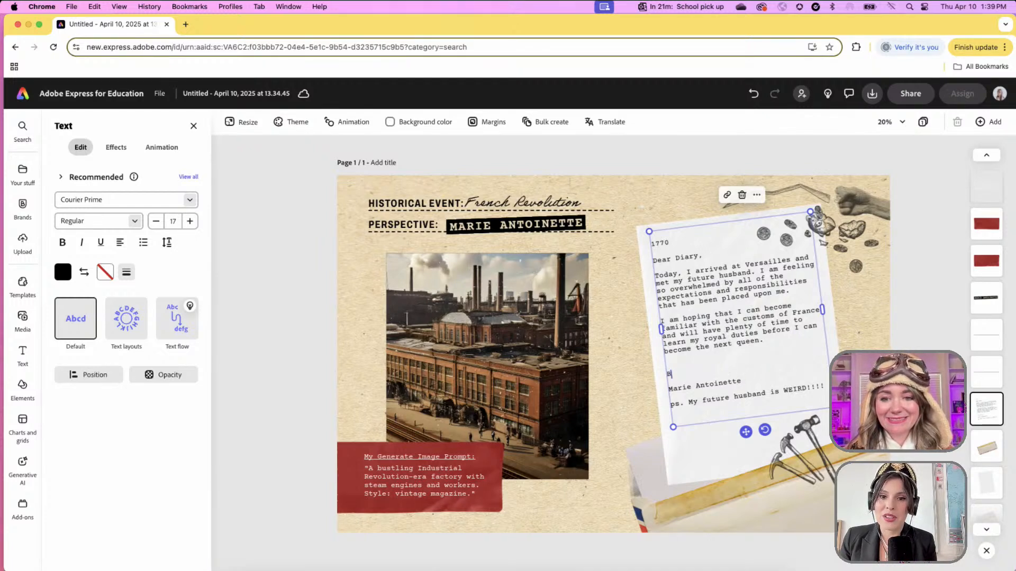
text(onne nuit.)
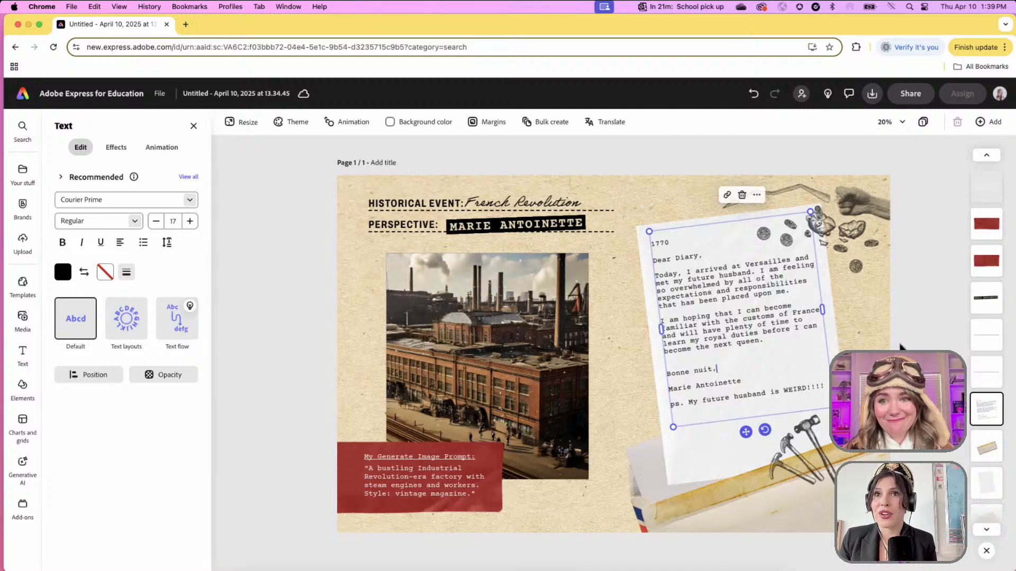
key(Escape)
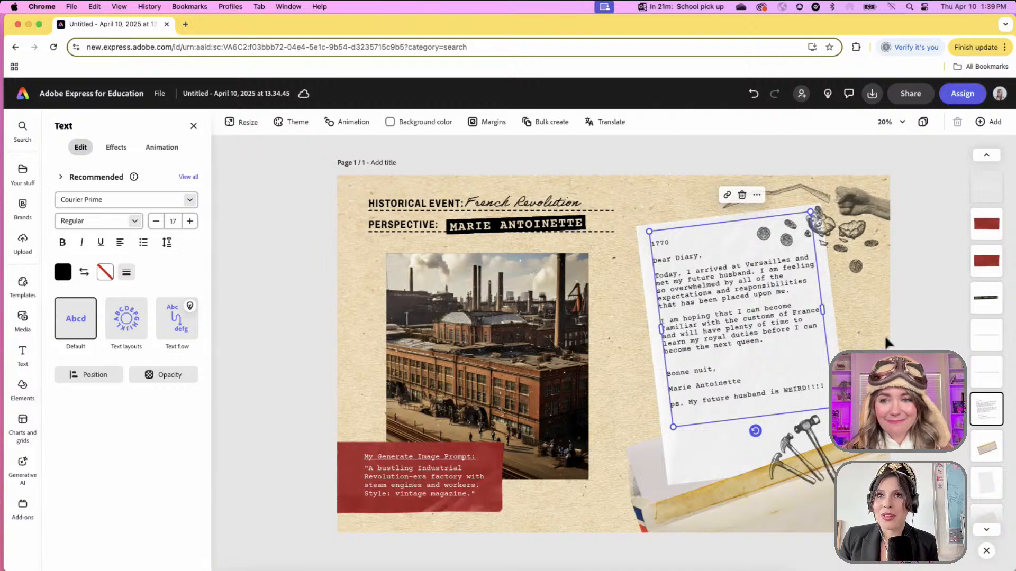
- Delete the top-right coins-and-fist decoration and the hammers picture from the diary page
click(884, 334)
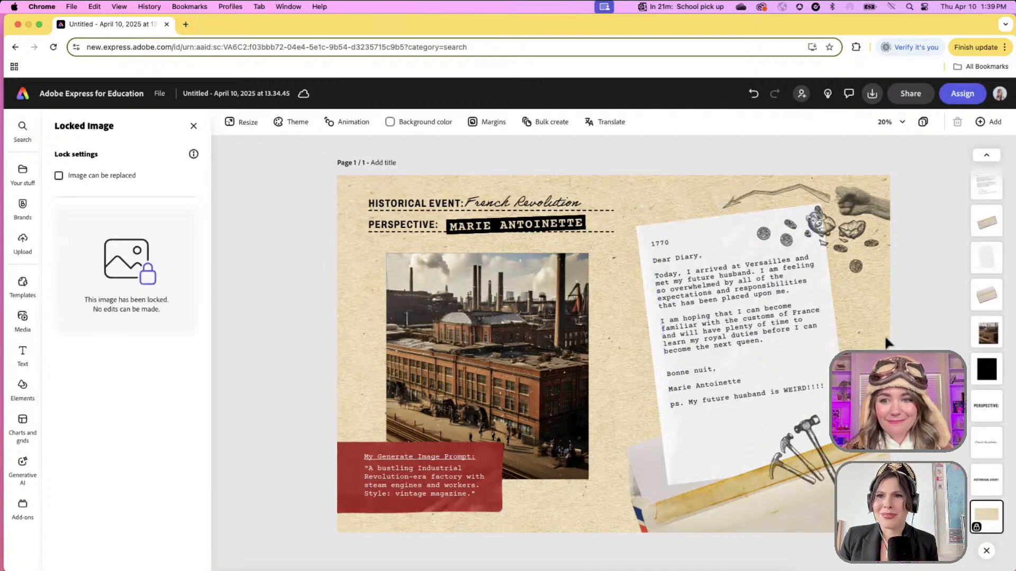
click(863, 265)
key(Delete)
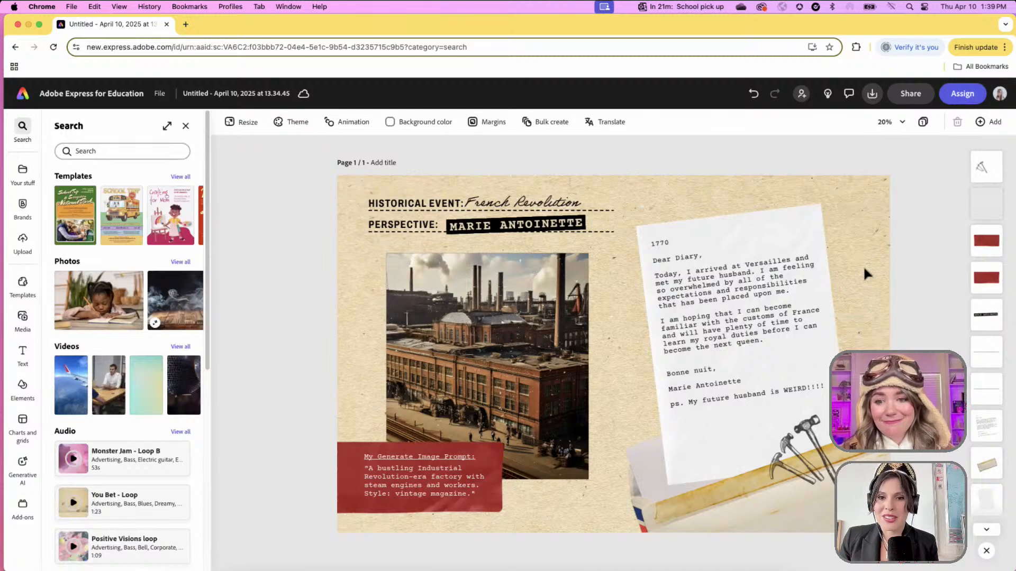
click(793, 462)
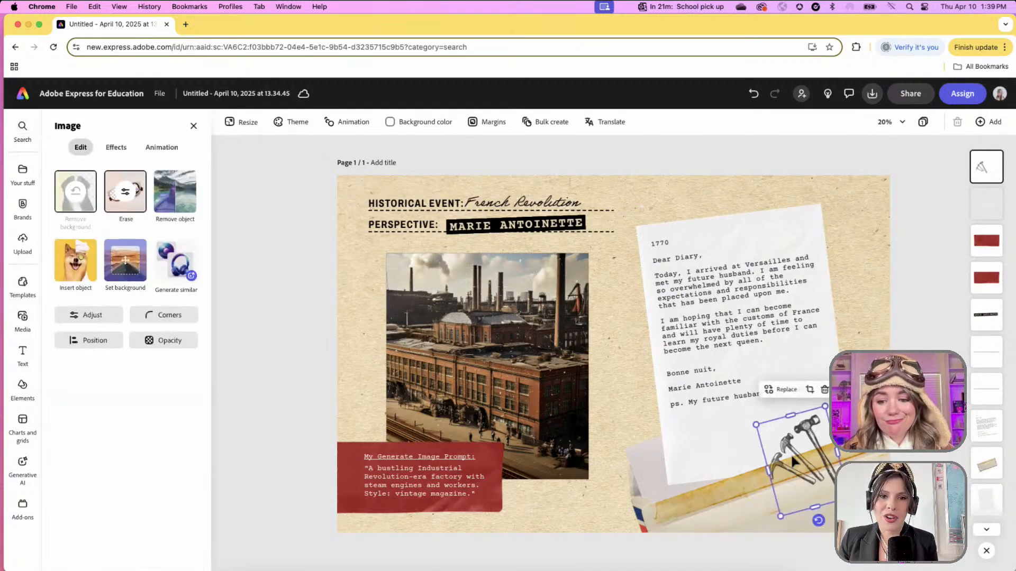
key(Delete)
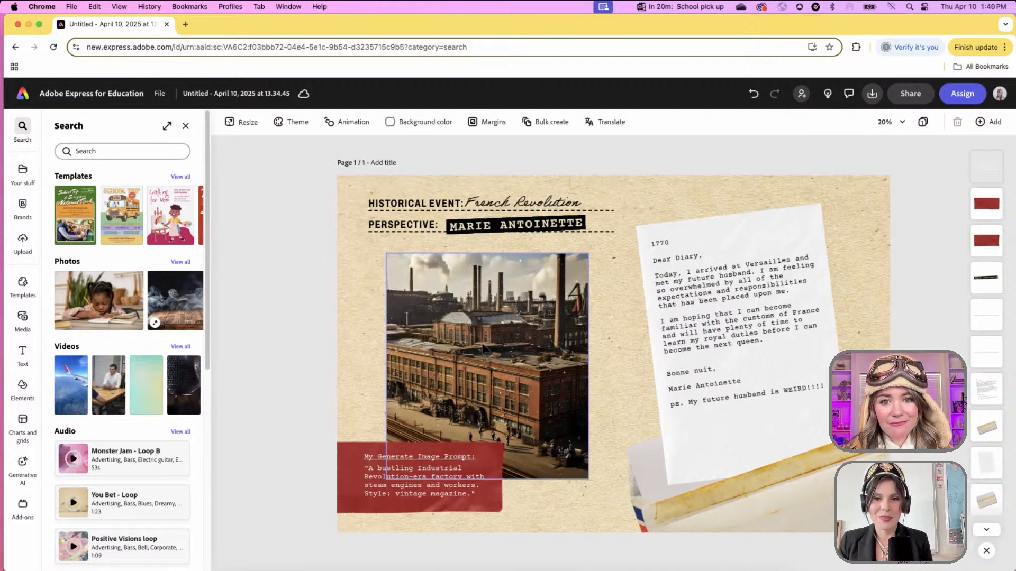
click(483, 349)
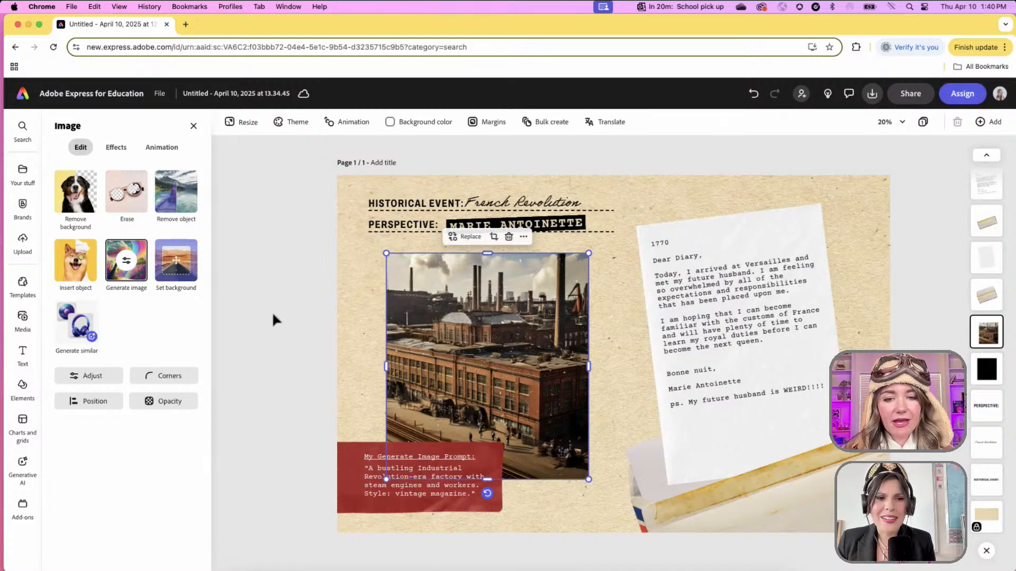
- Delete the red image-prompt caption and the factory photo, then bring up the Media options
click(359, 471)
key(Delete)
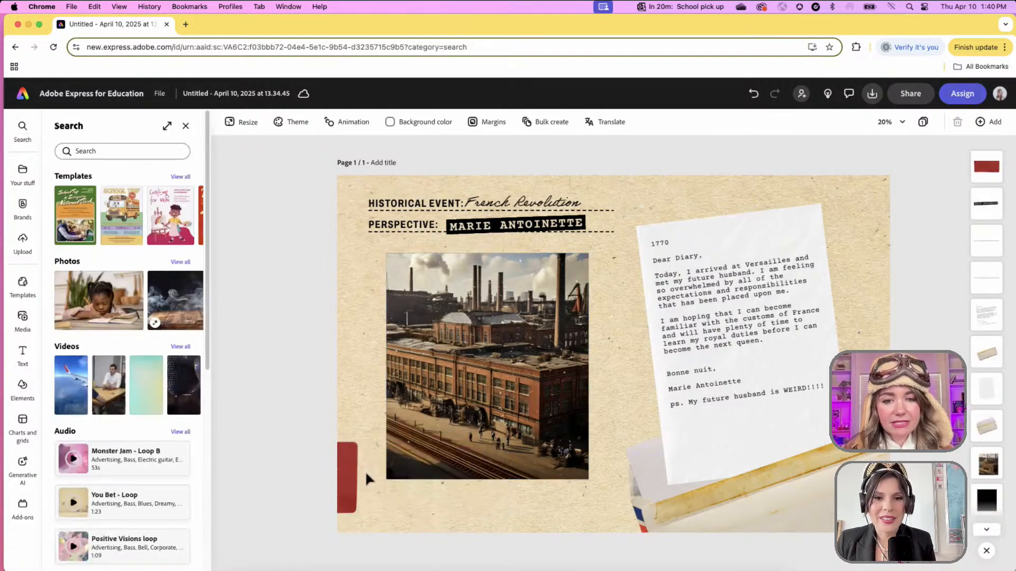
click(348, 475)
click(472, 396)
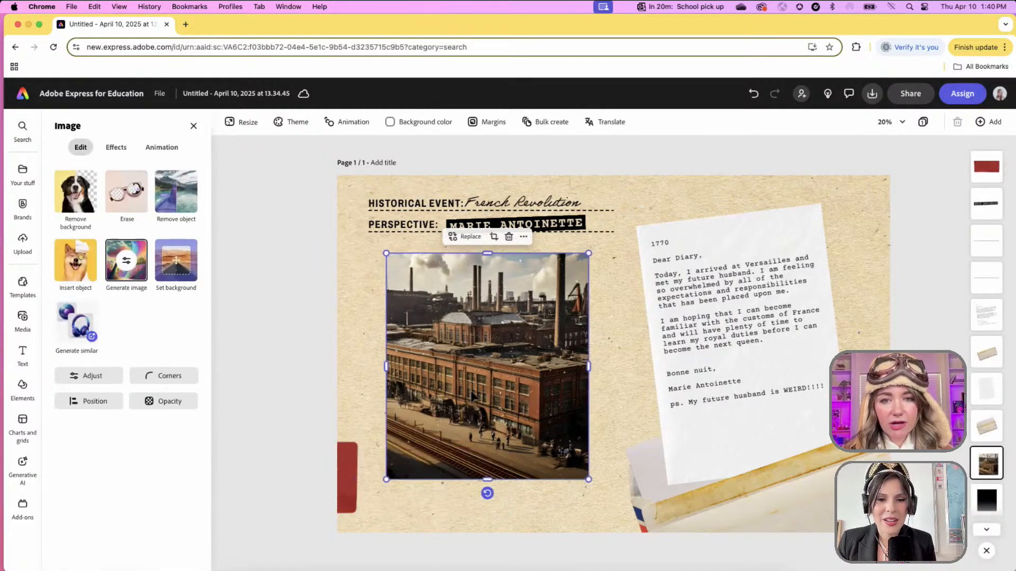
key(Delete)
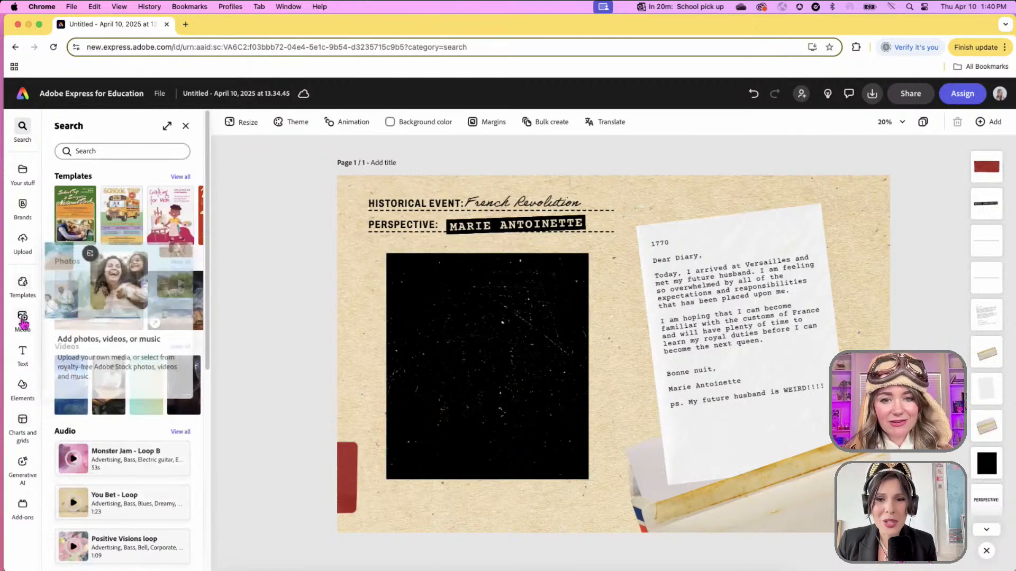
click(26, 320)
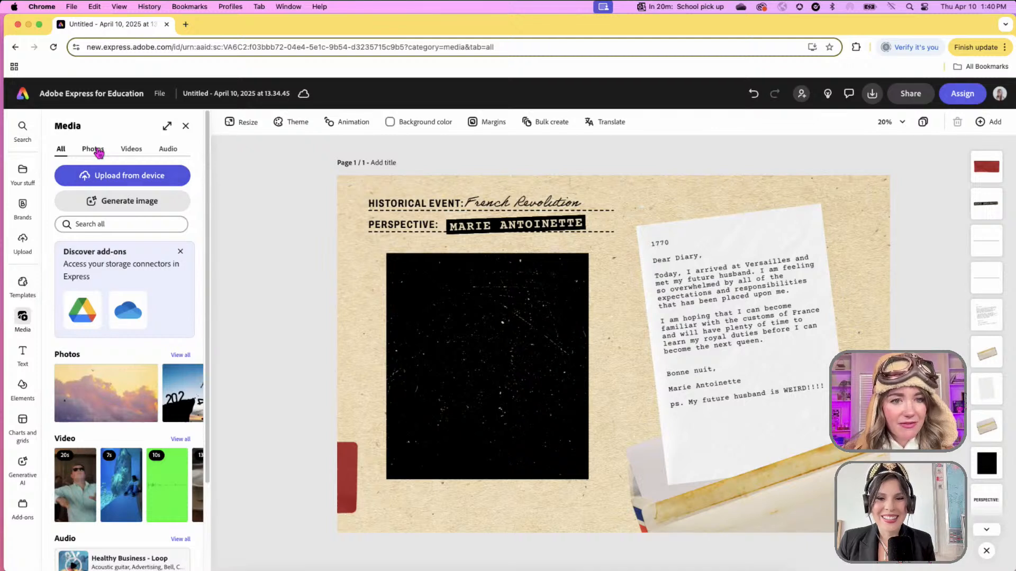
- Search the media library for '1700s french carriage', then rerun it without 'french'
click(134, 226)
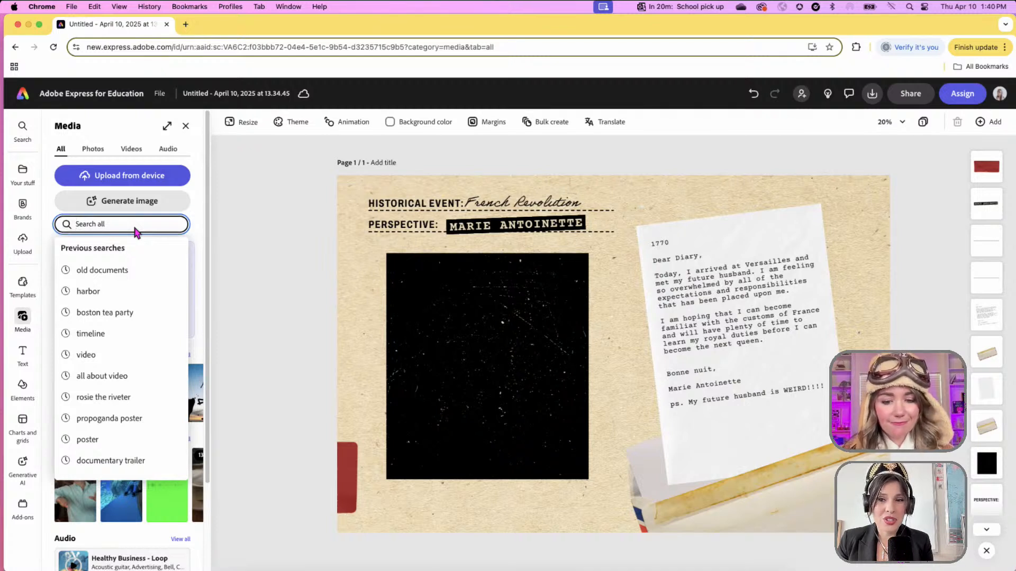
text(carriage)
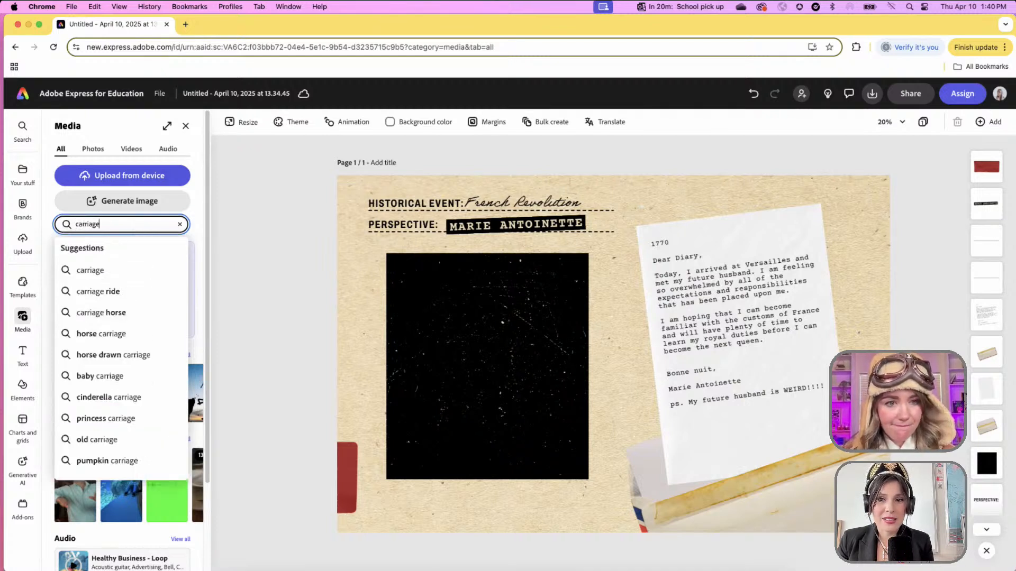
text(1700s)
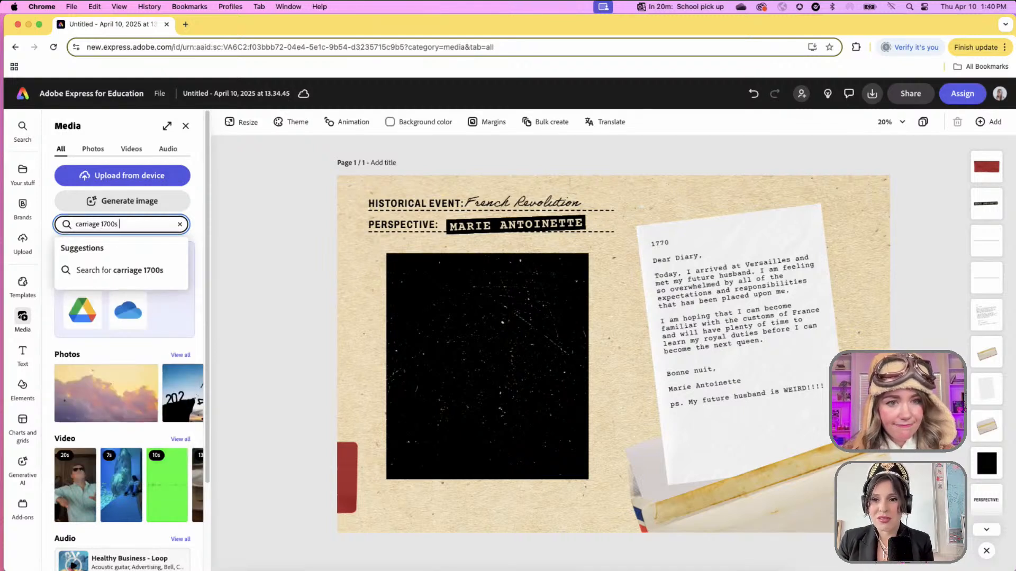
text( french)
key(Return)
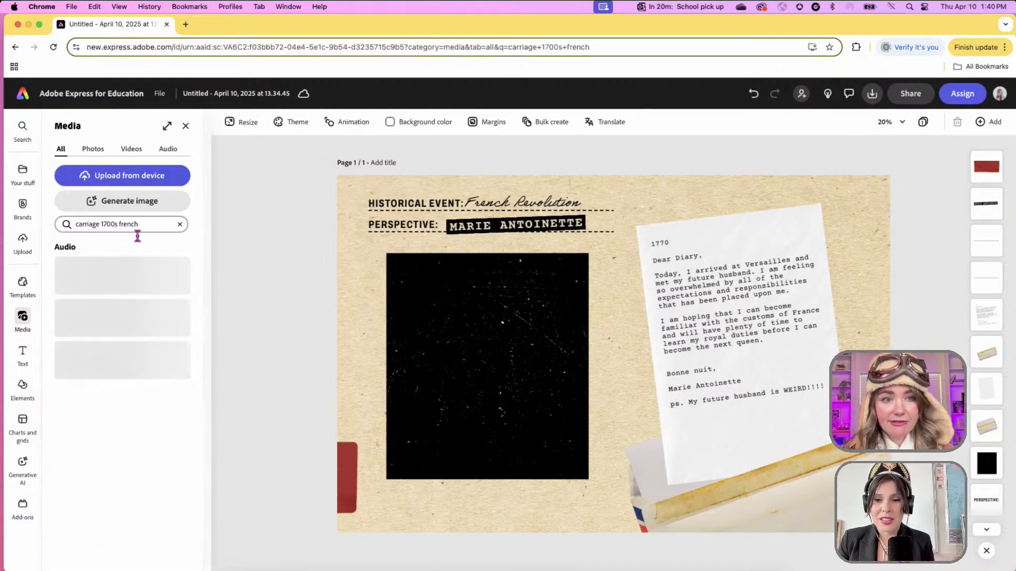
click(144, 233)
key(BackSpace)
key(BackSpace)
key(BackSpace)
key(BackSpace)
key(BackSpace)
key(BackSpace)
key(BackSpace)
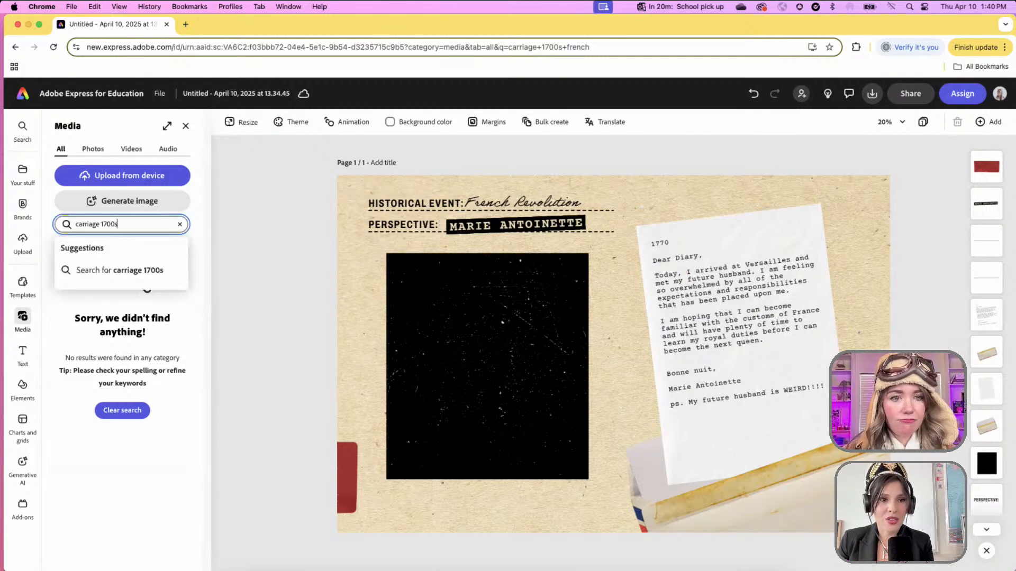
key(Return)
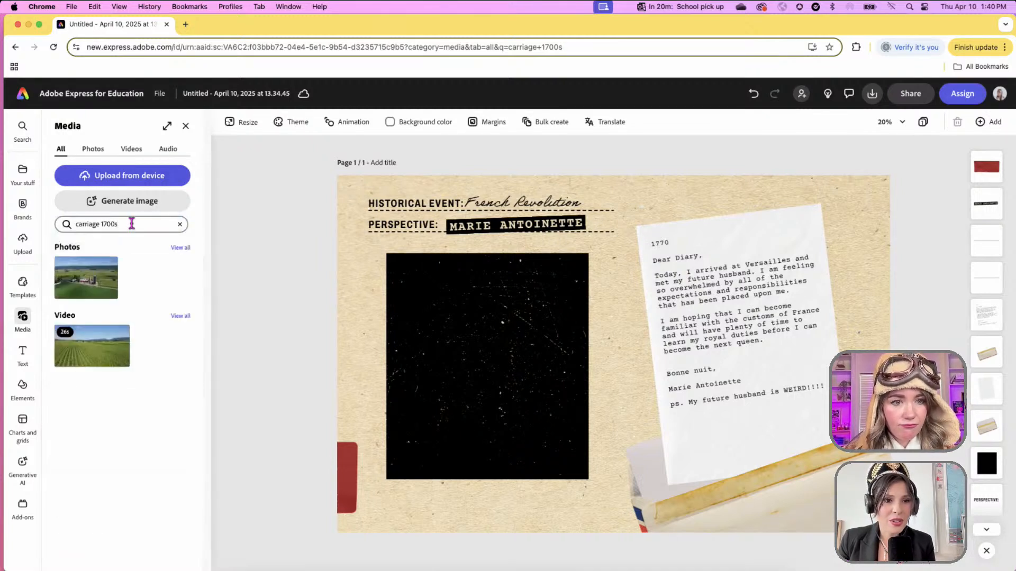
- Replace the query with 'versailles' and list all 31 photo results
click(180, 224)
click(143, 223)
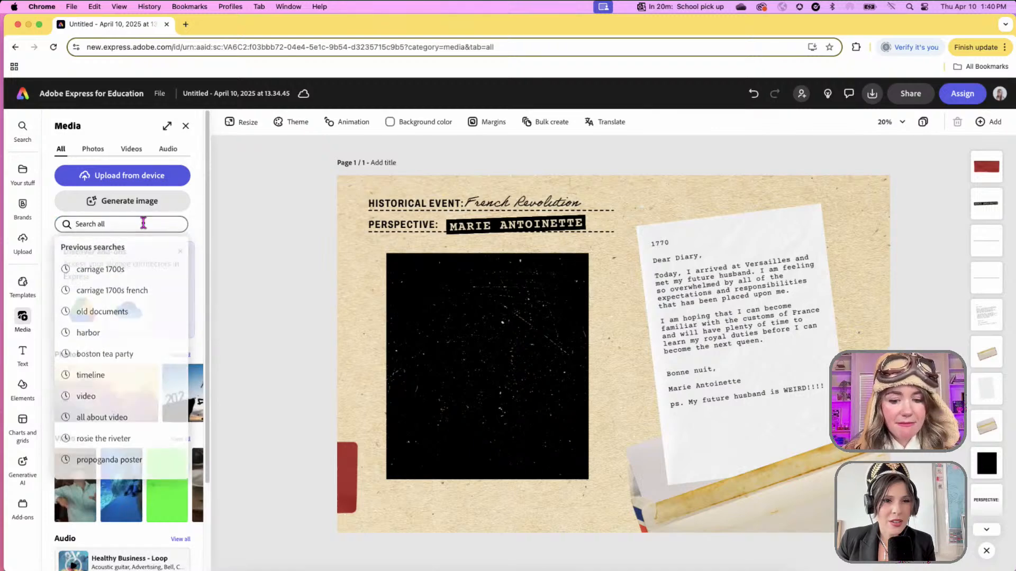
click(143, 223)
text(versailles)
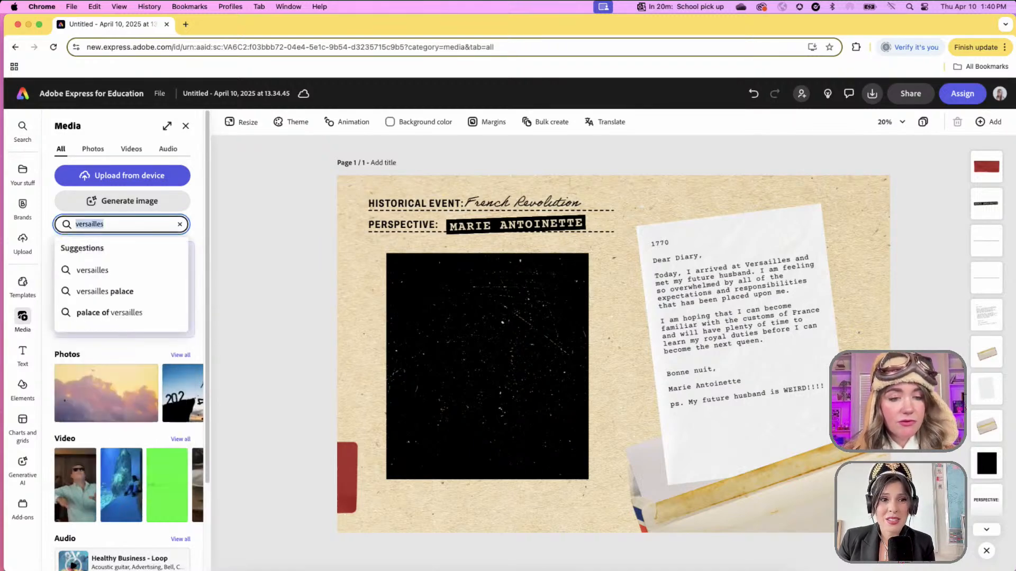
click(144, 263)
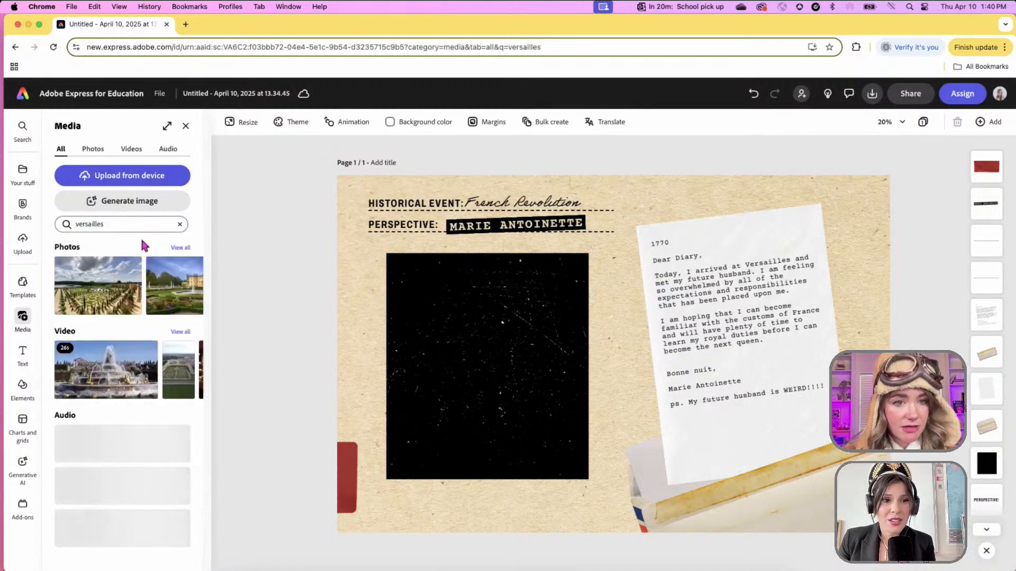
click(181, 248)
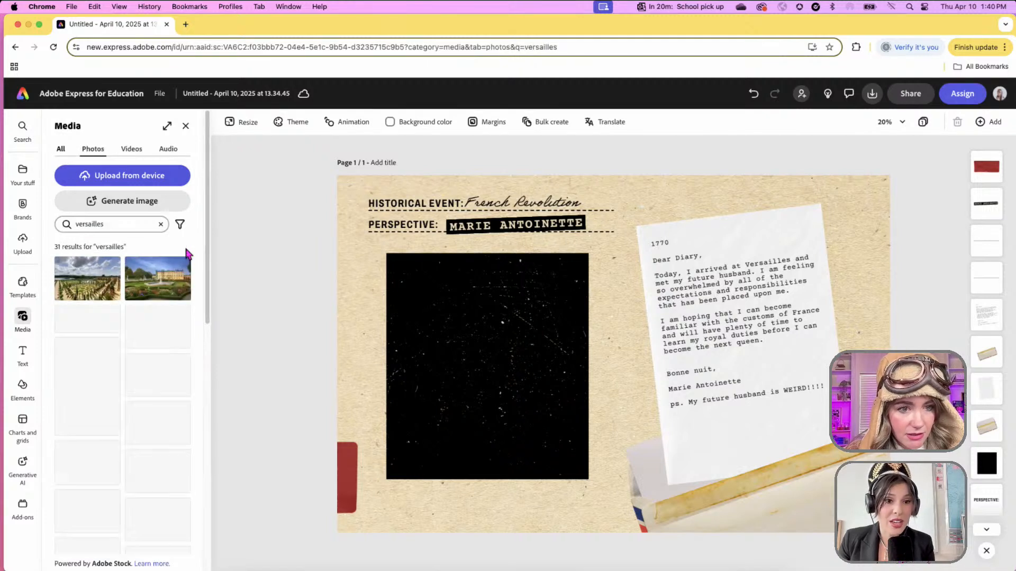
scroll(164, 378, down, 3)
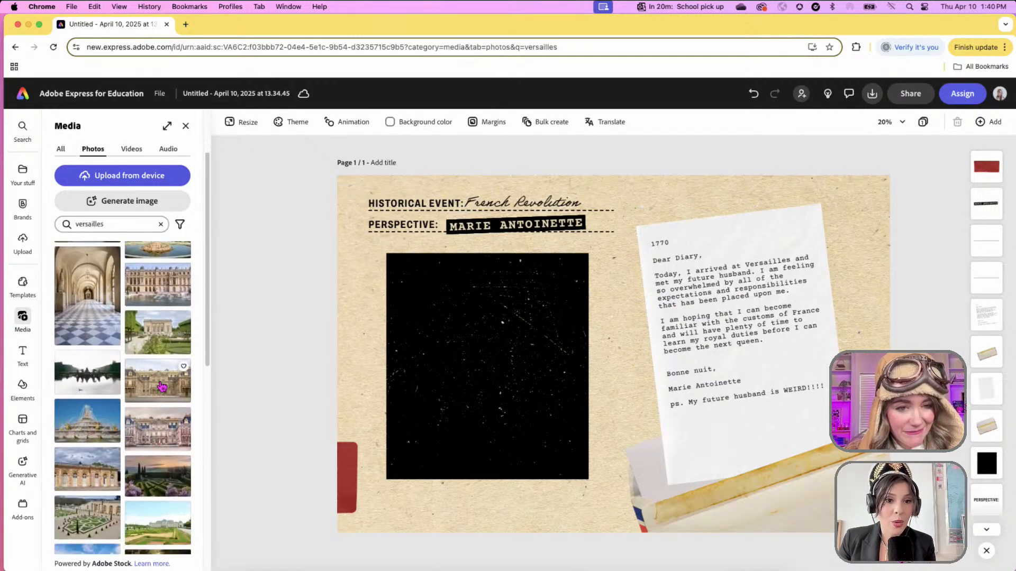
- Place the Versailles corridor photo over the dark frame, tilted slightly, lowered and shortened from the bottom
drag(95, 325, 511, 364)
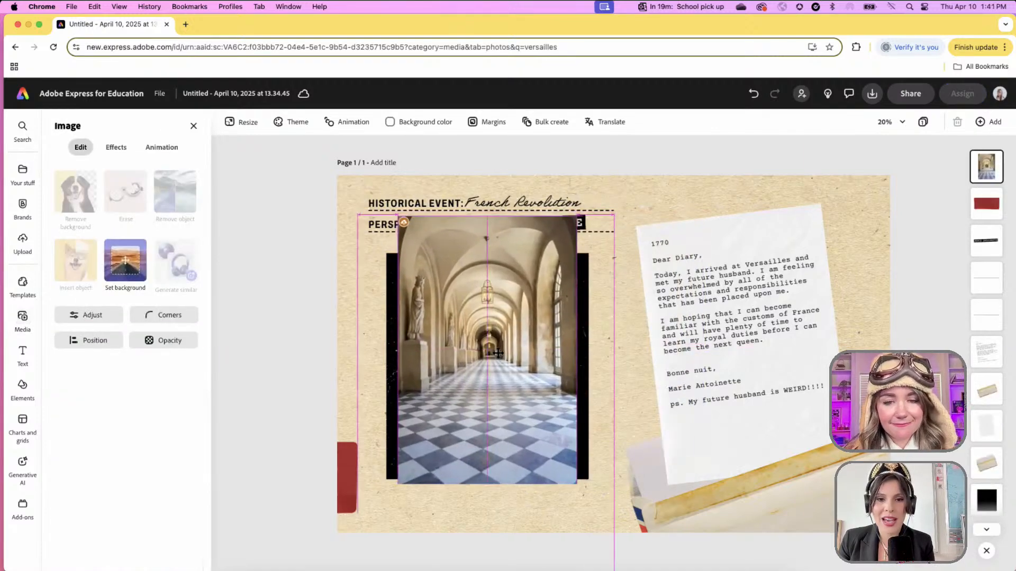
drag(483, 509, 503, 494)
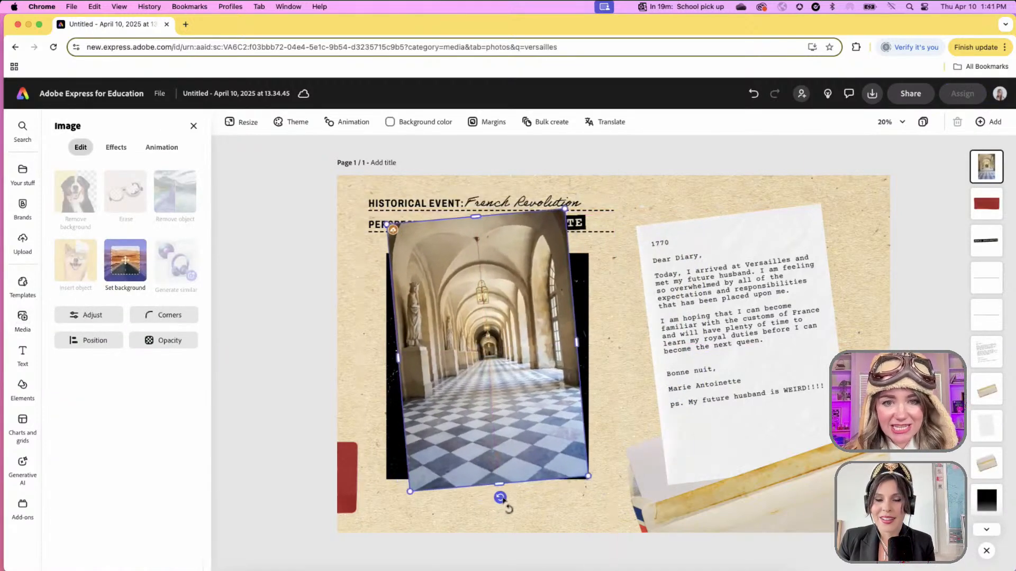
drag(483, 398, 481, 420)
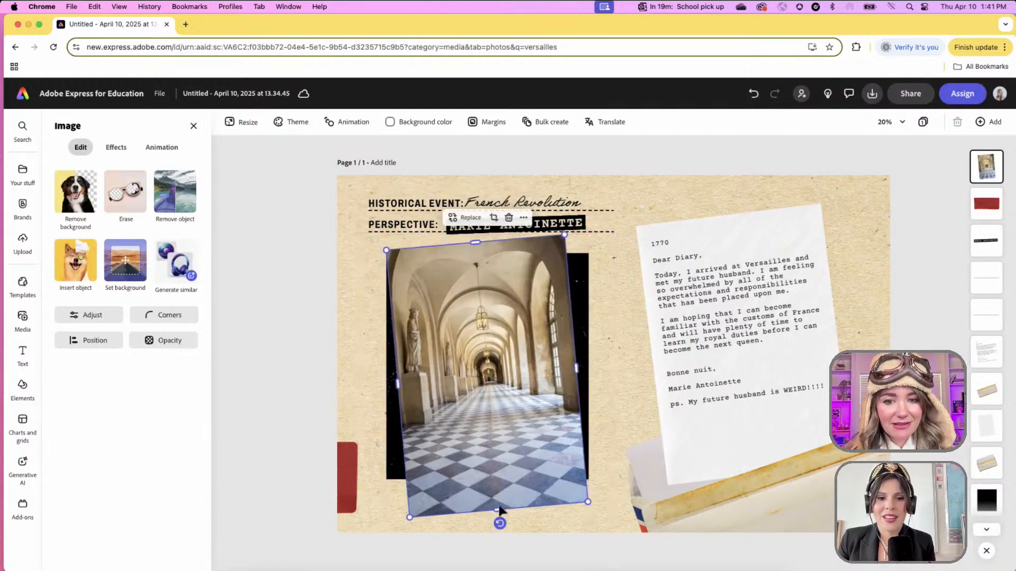
drag(498, 510, 499, 502)
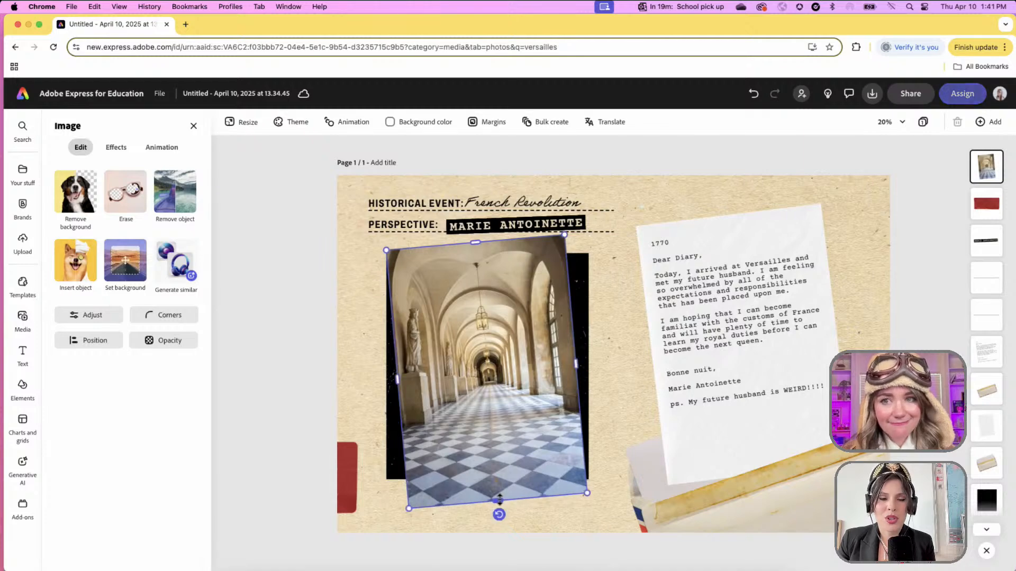
click(285, 431)
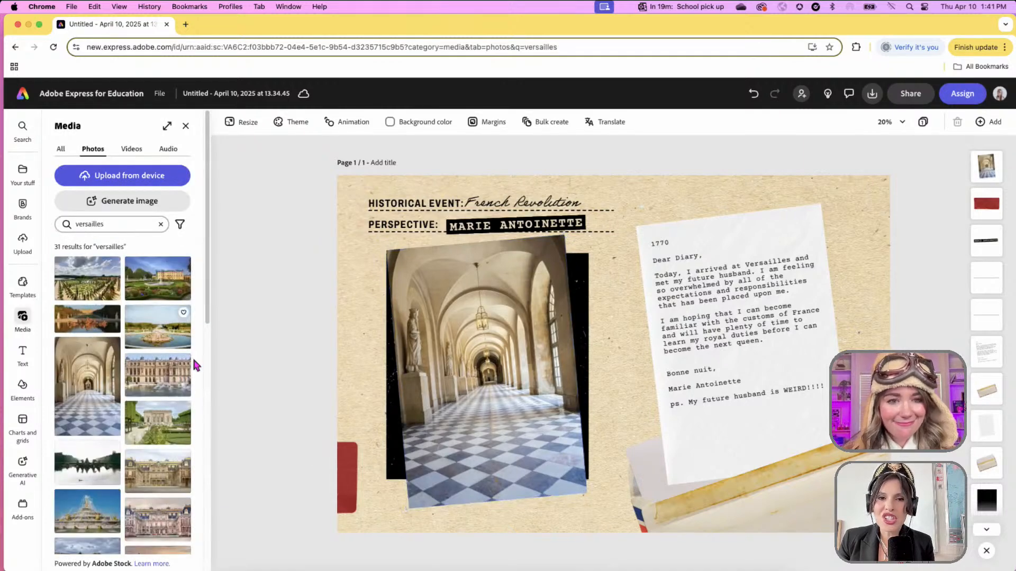
- Search Media for 'suitcase' and add the brown open-suitcase photo to the page
click(134, 224)
text(suitcase)
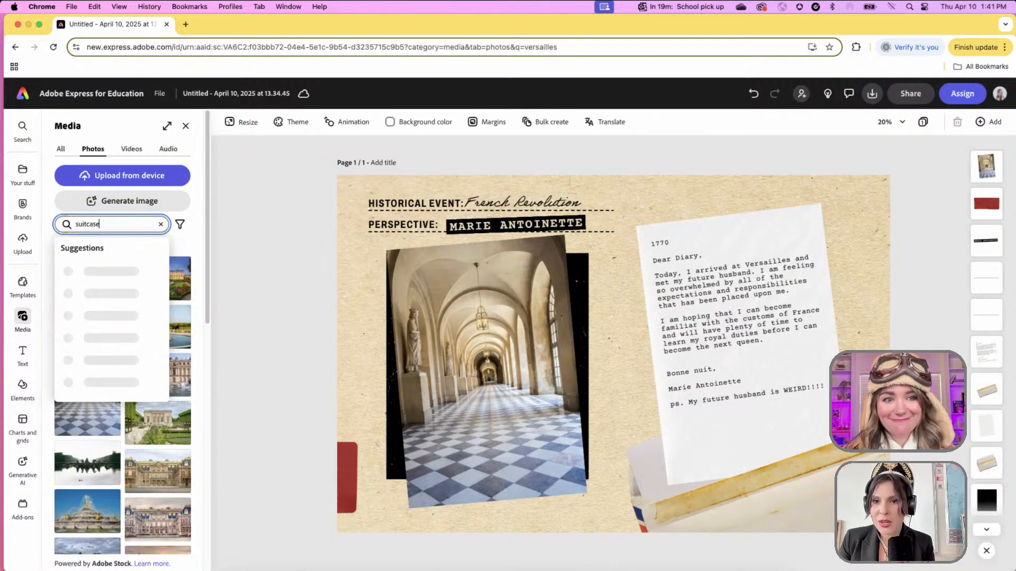
key(Return)
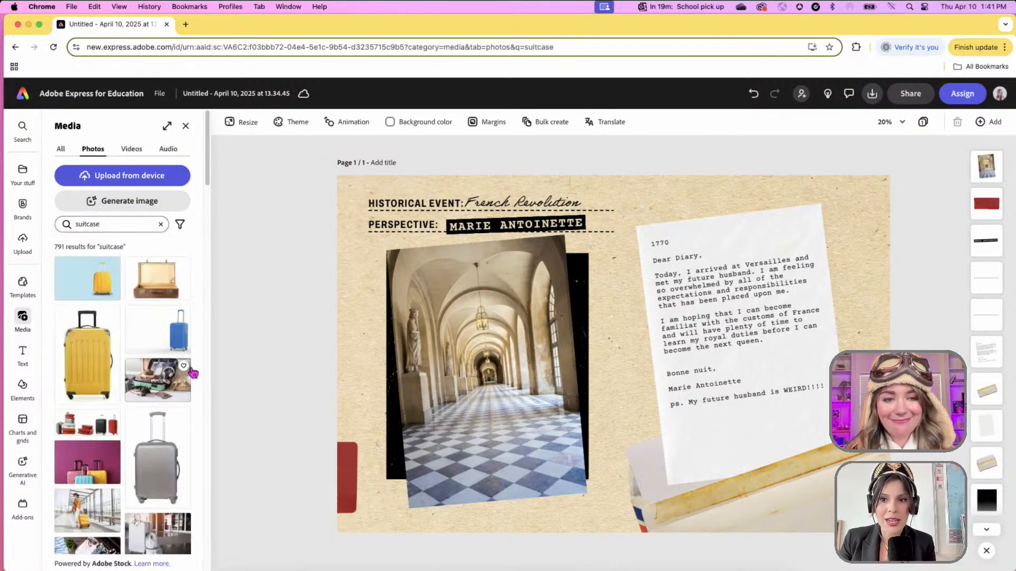
click(142, 286)
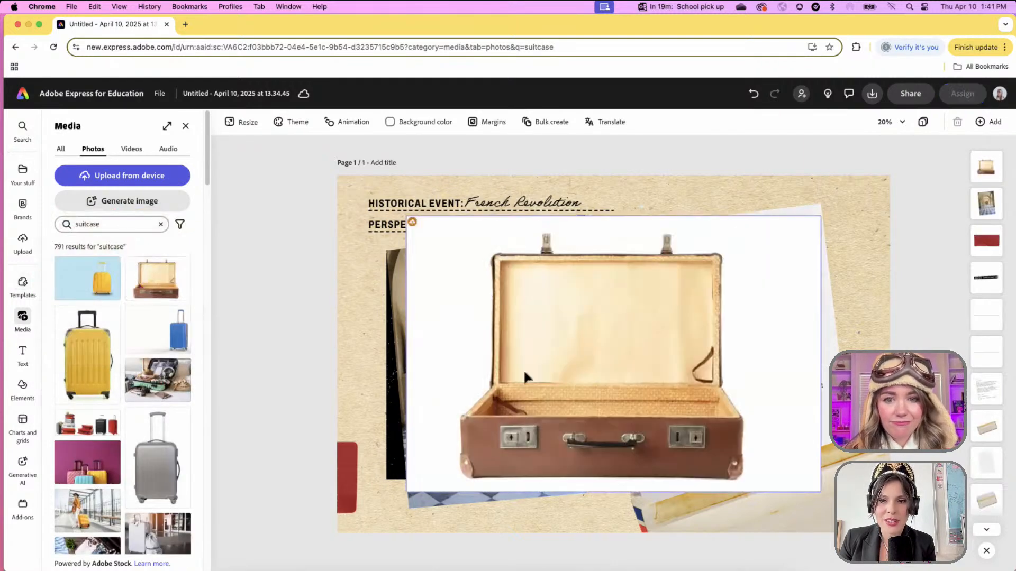
- Shift the suitcase slightly left and remove its white background
click(614, 372)
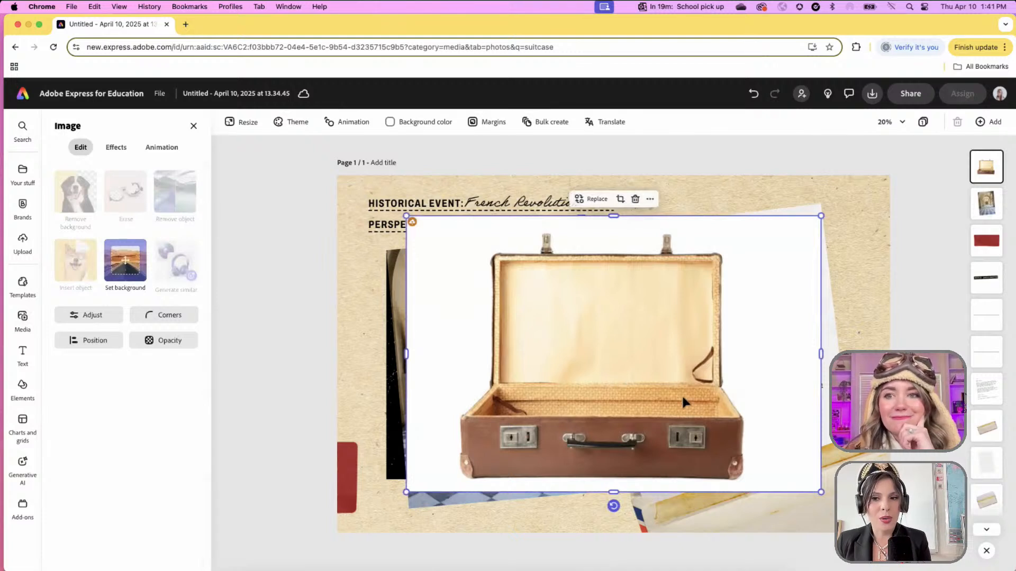
drag(681, 394, 672, 395)
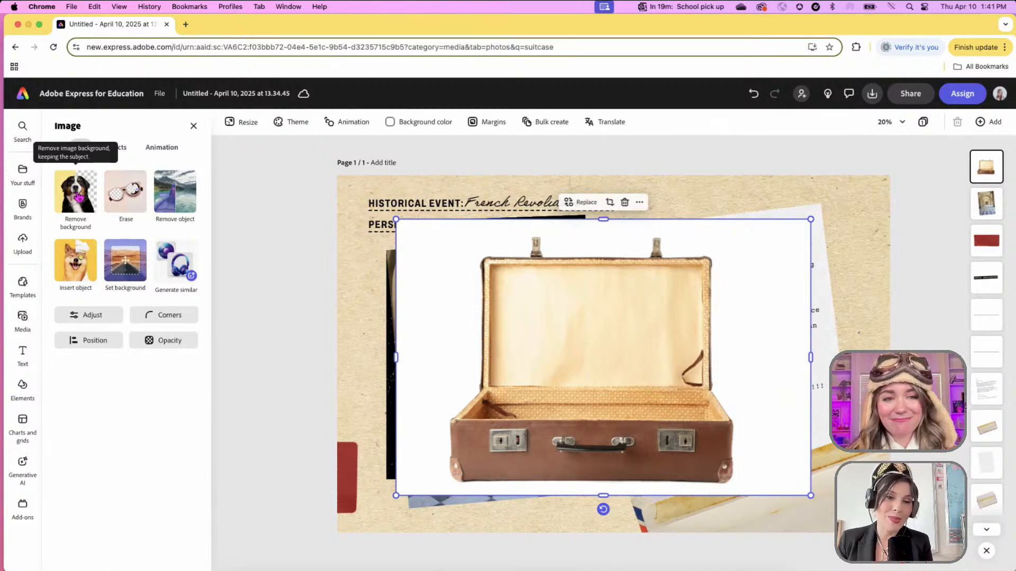
click(79, 197)
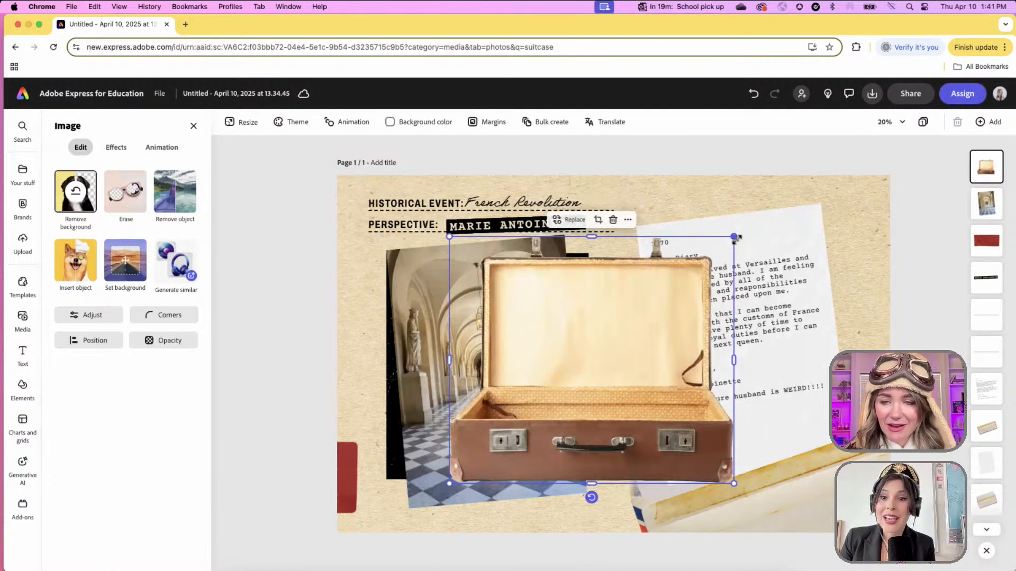
- Shrink the suitcase, move it to the page's bottom-left edge, and tilt it slightly clockwise
drag(735, 237, 628, 330)
drag(561, 387, 442, 426)
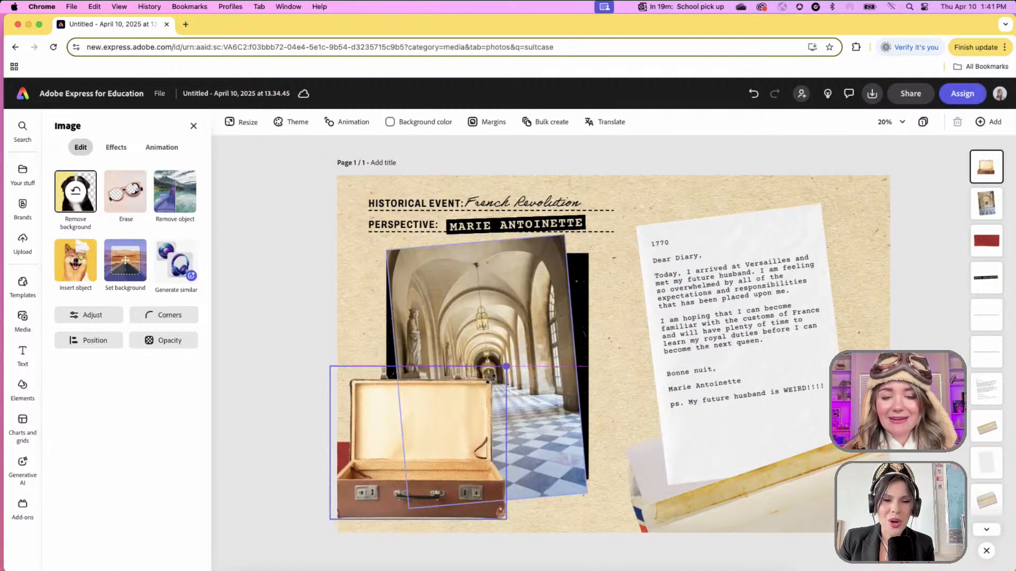
drag(489, 379, 481, 389)
drag(408, 459, 415, 460)
drag(416, 531, 430, 492)
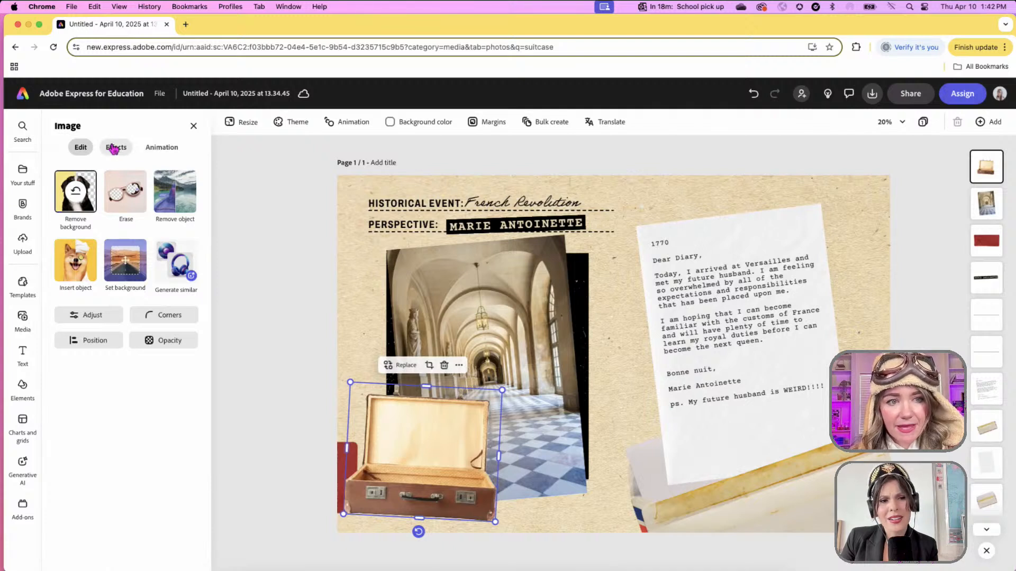
- Give the suitcase a Smooth shadow effect
click(114, 148)
scroll(125, 426, down, 1)
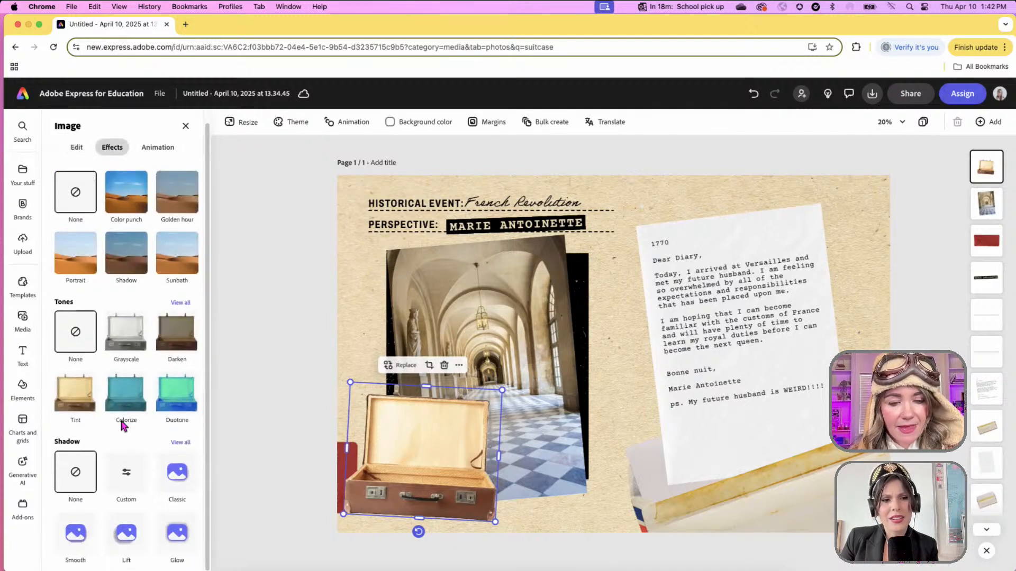
click(76, 554)
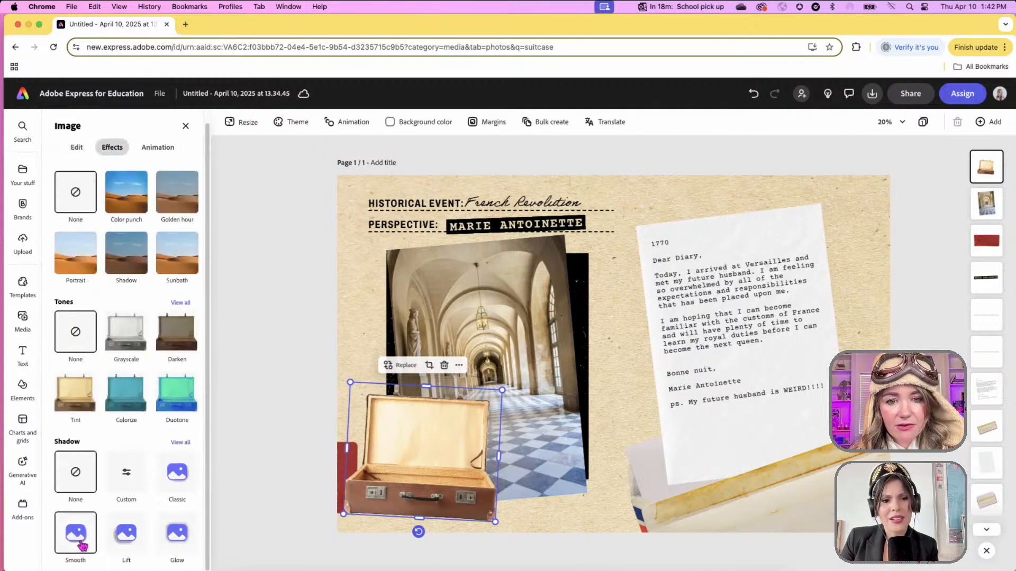
click(257, 364)
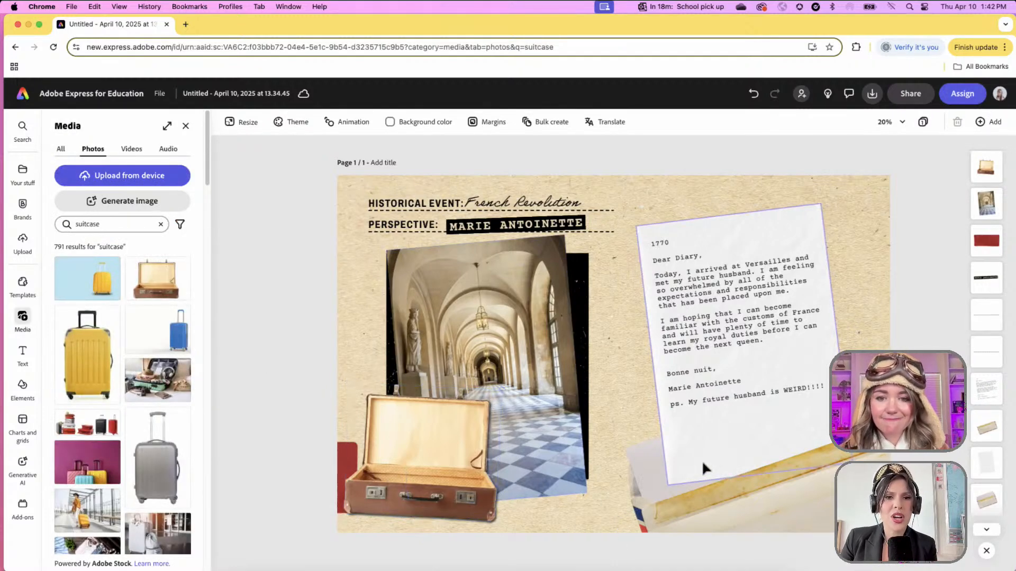
- Toggle the suitcase's Remove background off and back on, then deselect it
click(468, 439)
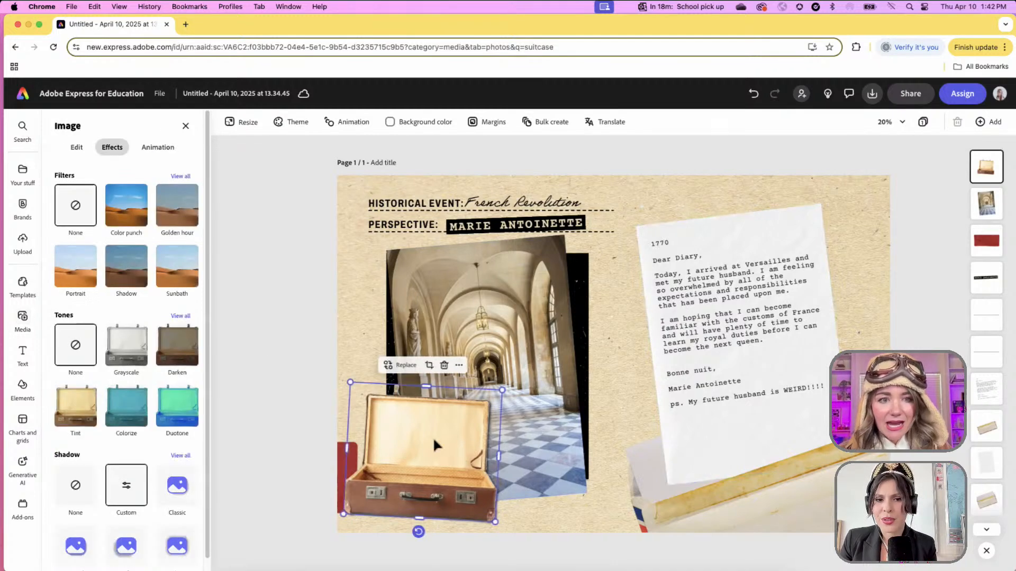
click(75, 147)
click(77, 194)
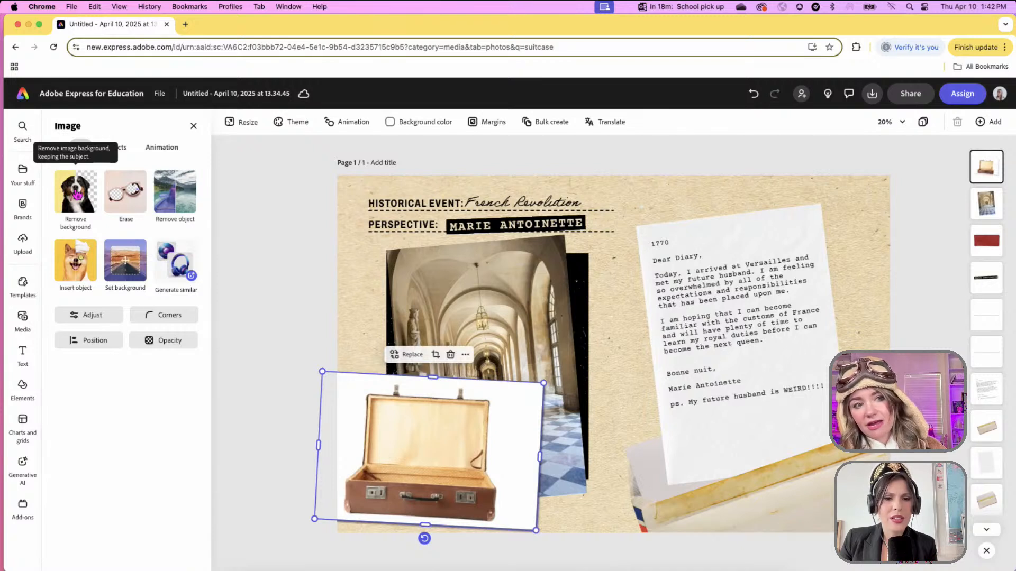
click(77, 195)
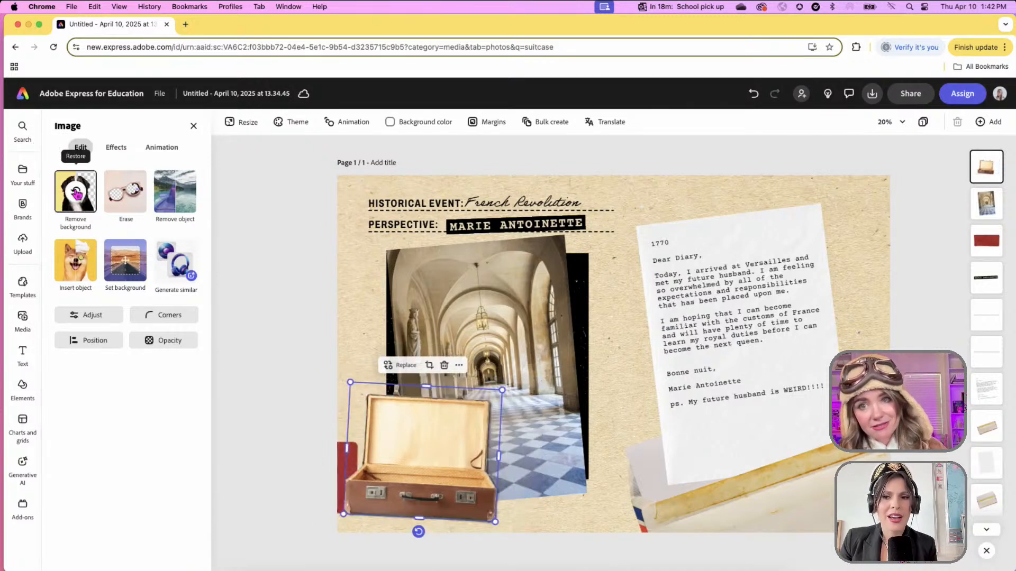
click(252, 296)
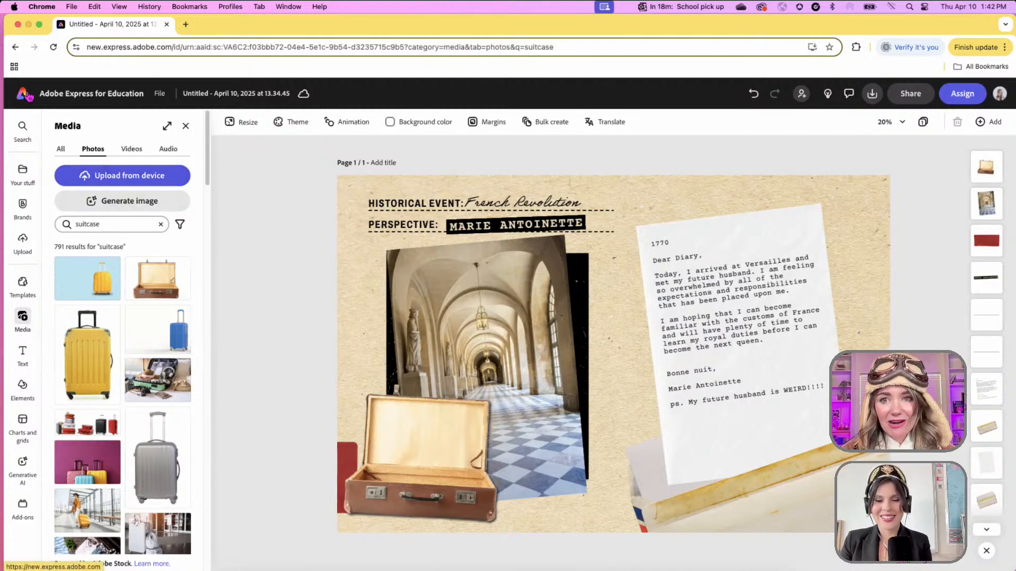
- Leave the design for the Adobe Express home page and open Educator Resources
click(27, 95)
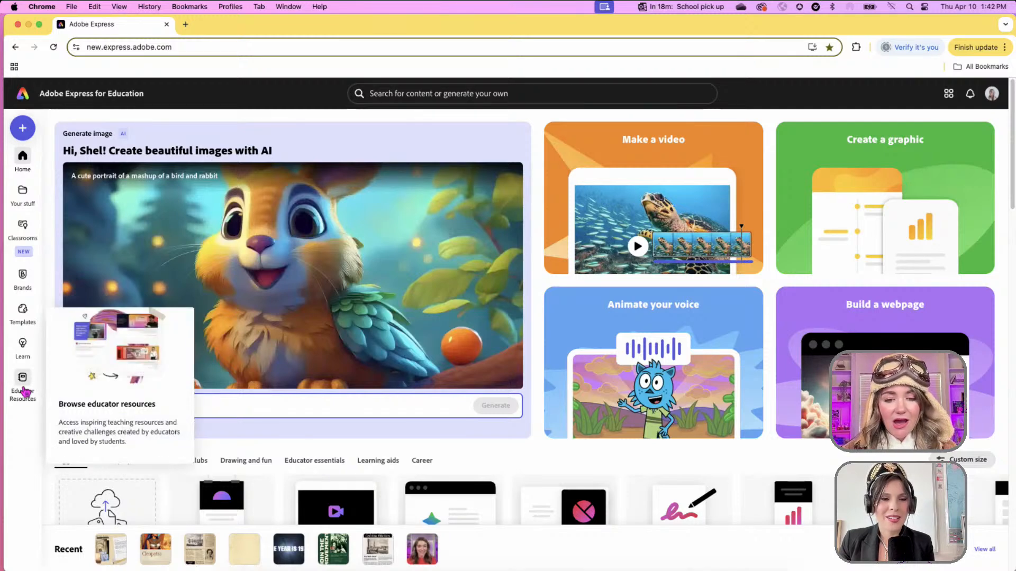
click(24, 392)
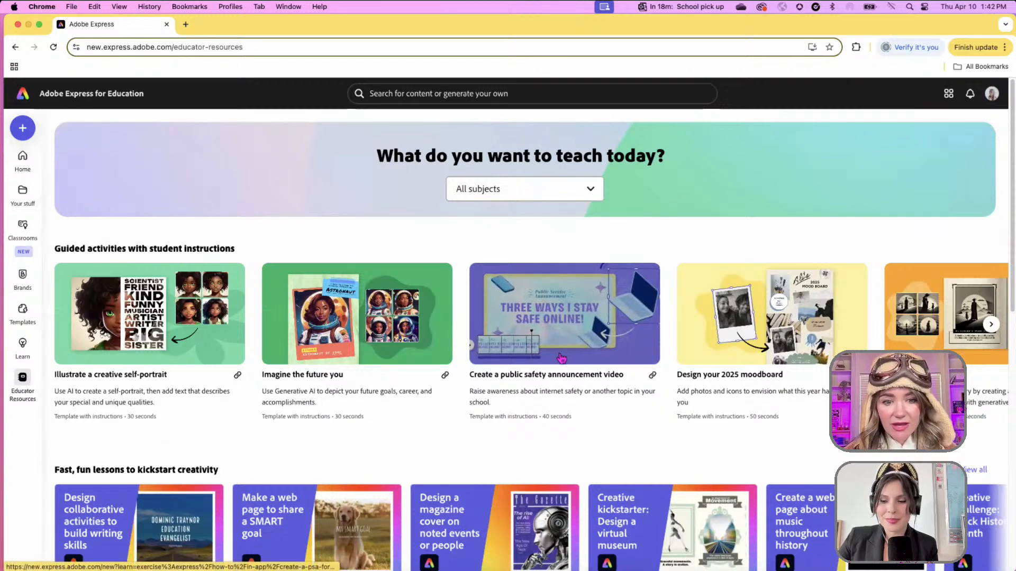
scroll(561, 357, down, 1)
scroll(637, 338, right, 10)
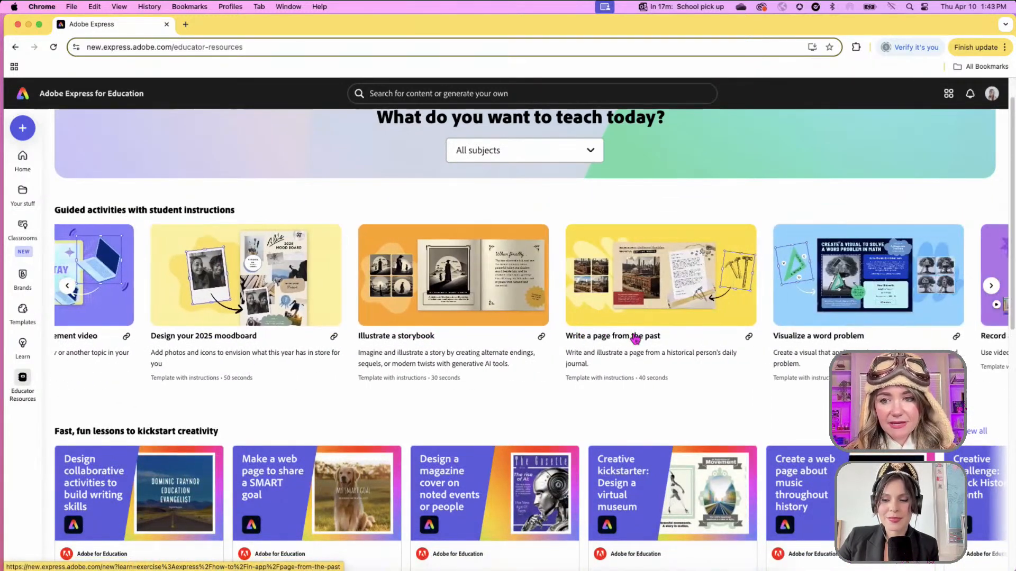
scroll(635, 340, right, 10)
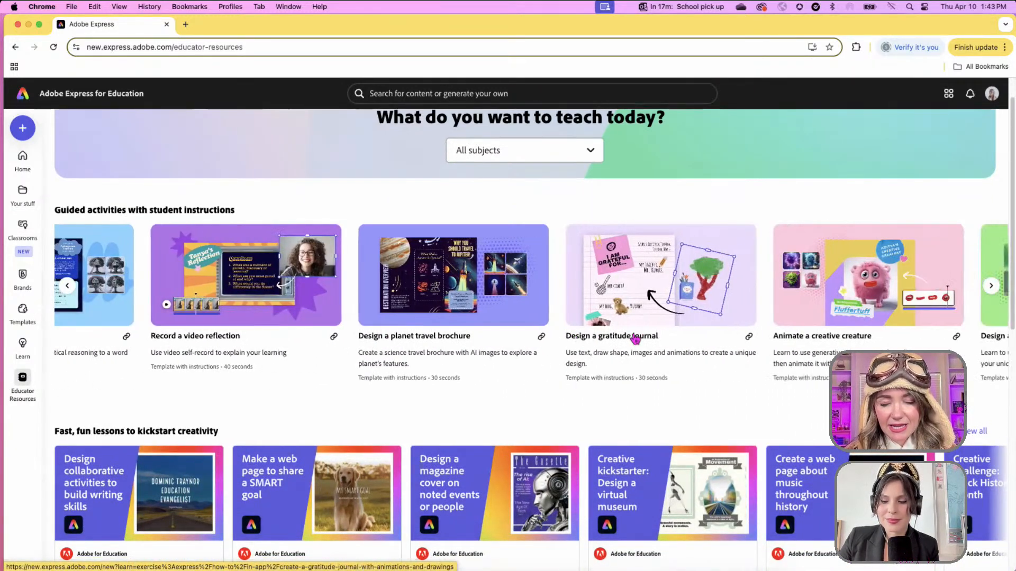
scroll(637, 339, right, 4)
scroll(588, 212, up, 1)
- Filter the activities to Social Studies and open 'Produce a historical music video'
click(589, 188)
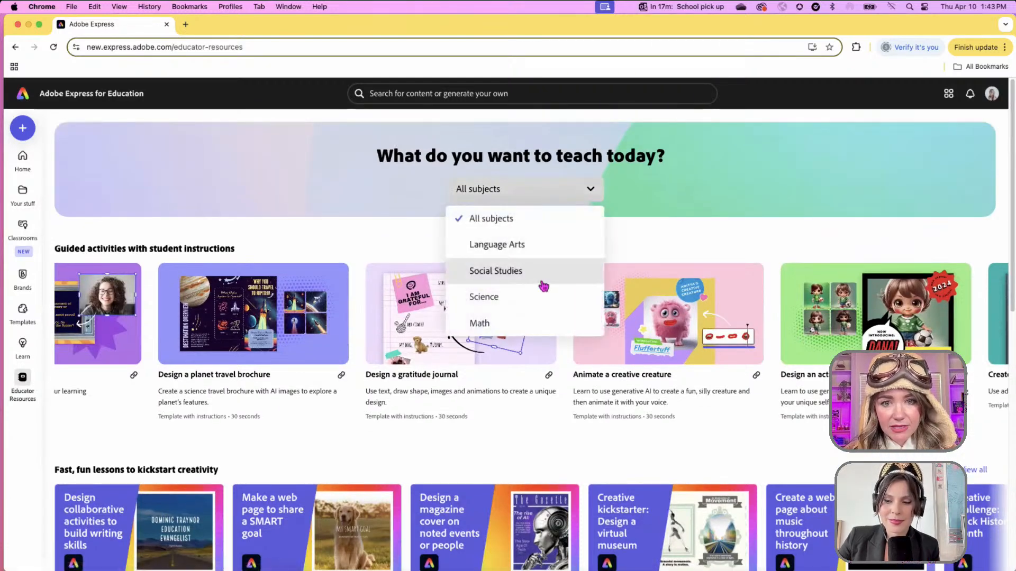
click(543, 286)
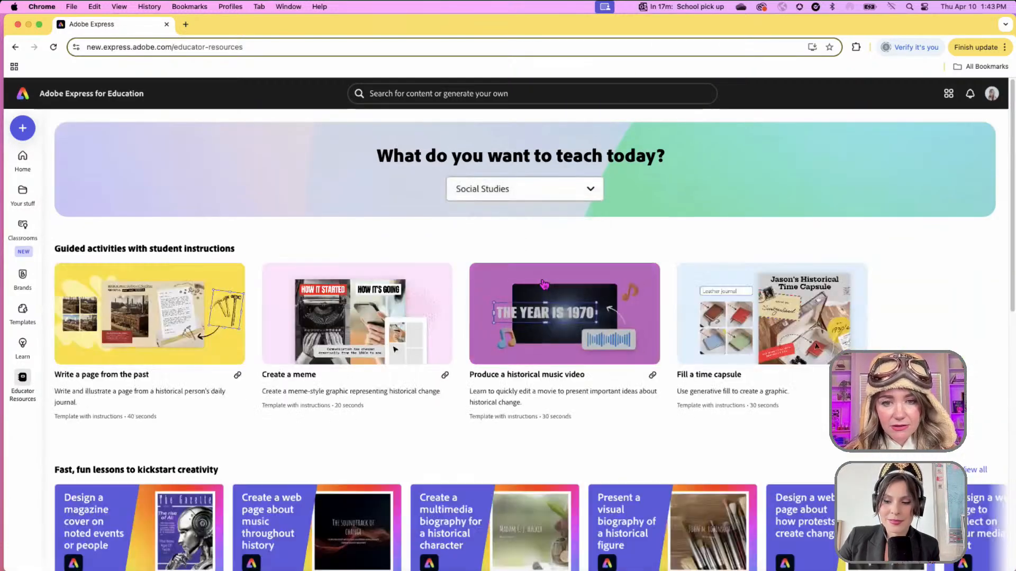
click(570, 321)
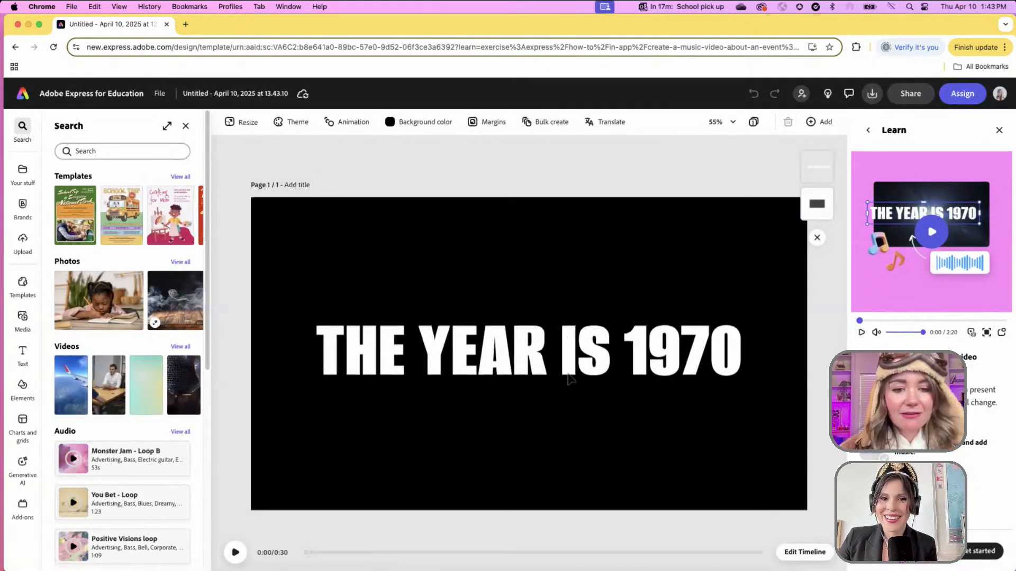
- Show the template's timeline with its seven scenes and 30-second soundtrack
click(805, 551)
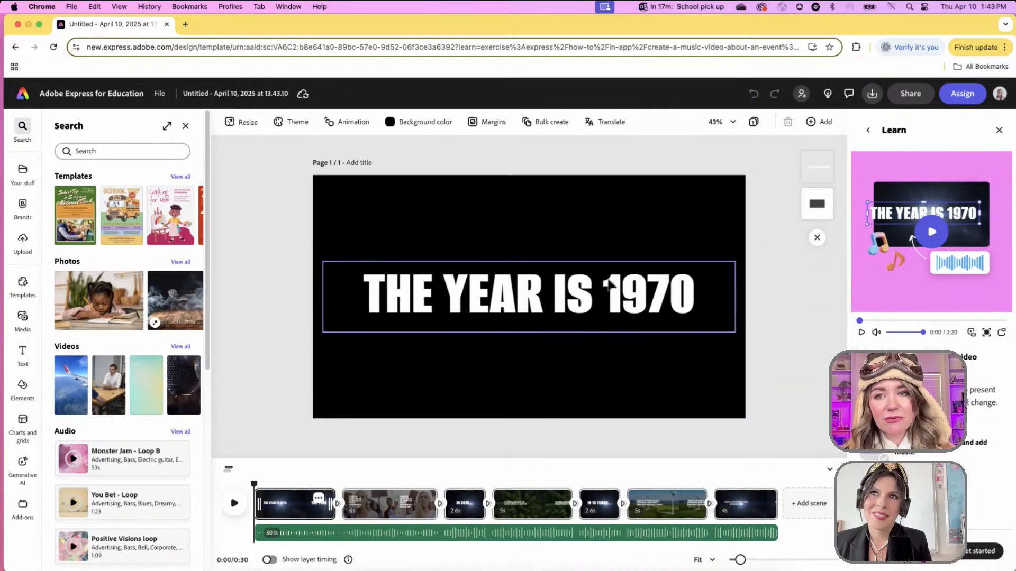
- Replace '1970' with '1850' so the title reads 'THE YEAR IS 1850'
click(621, 286)
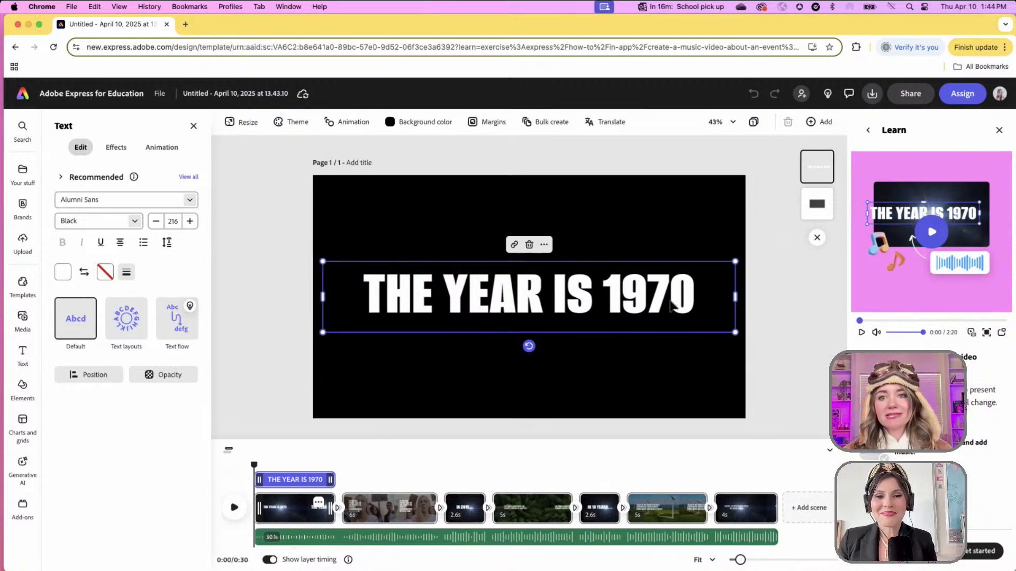
double_click(664, 297)
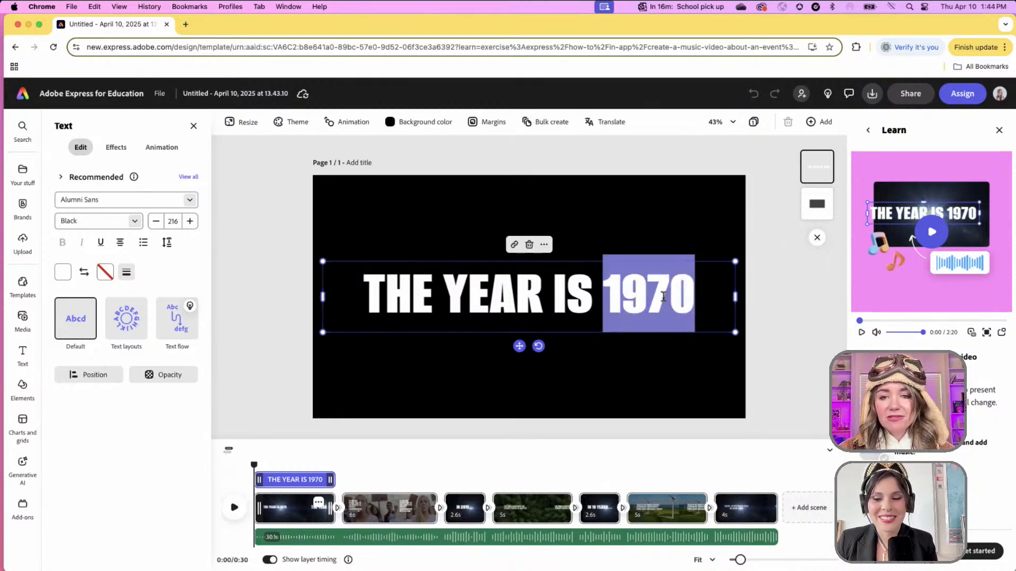
text(1850)
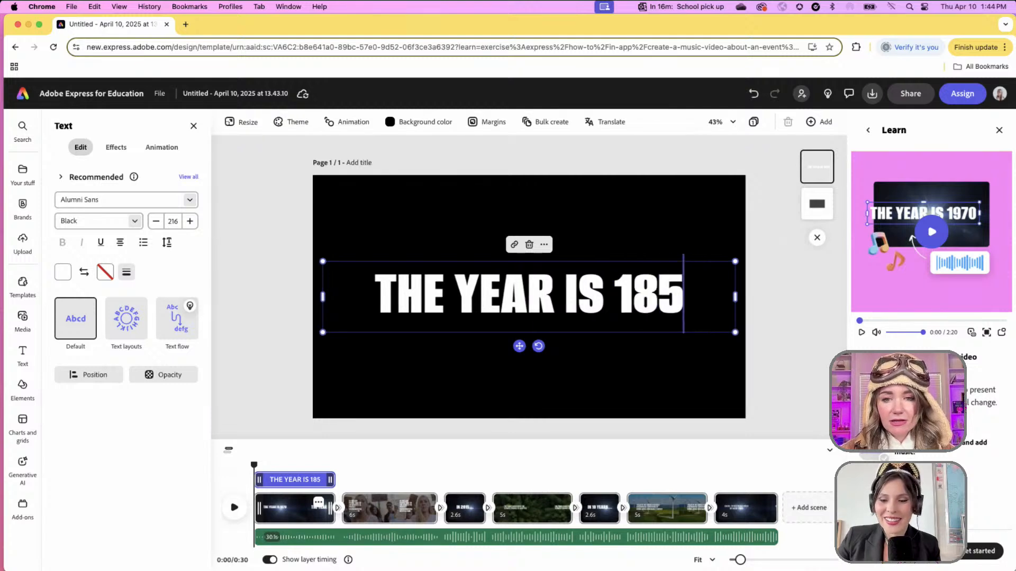
click(792, 345)
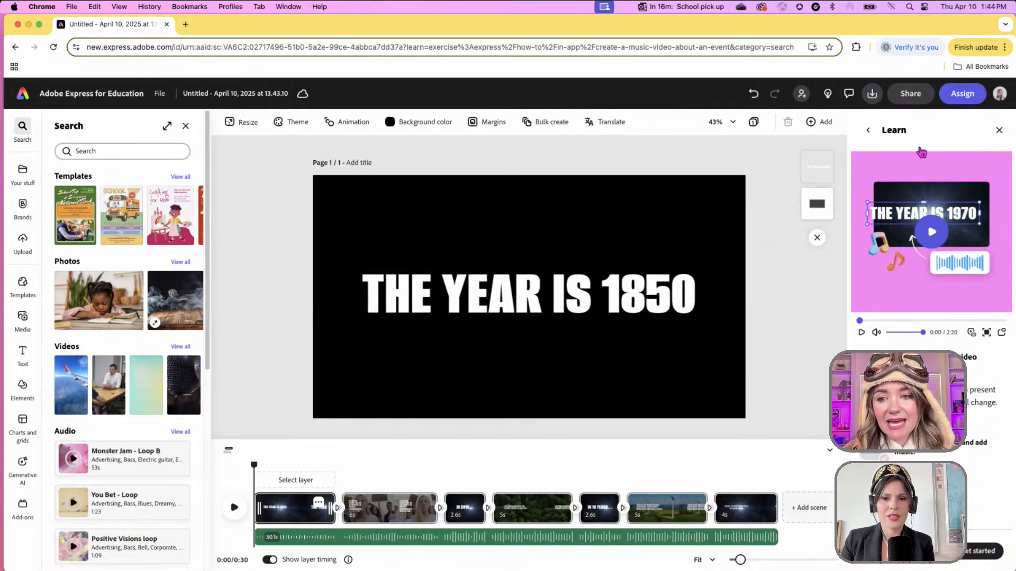
- Close the Learn tutorial panel, reopening and closing it once, then scrub the preview ahead
click(999, 131)
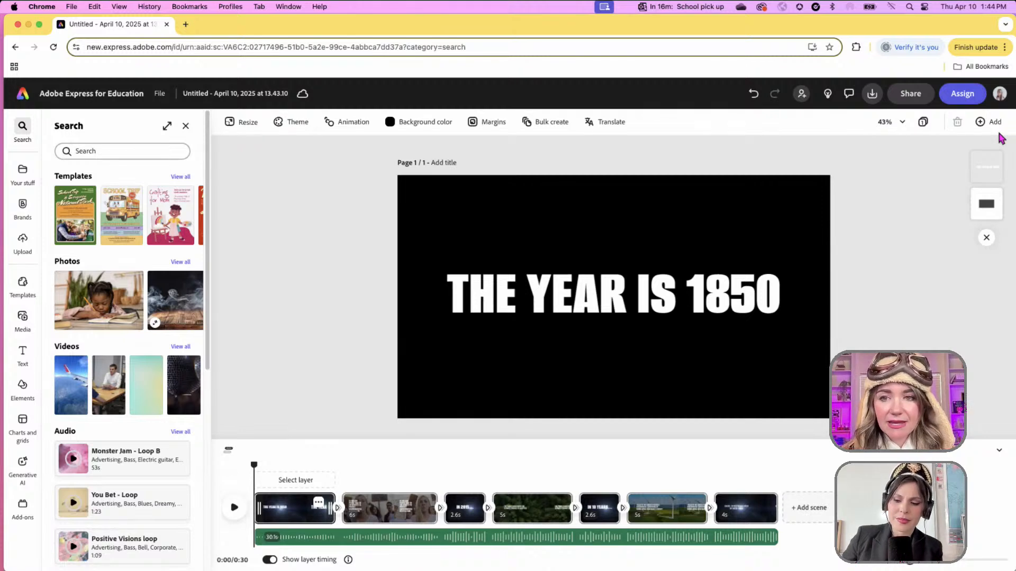
click(828, 94)
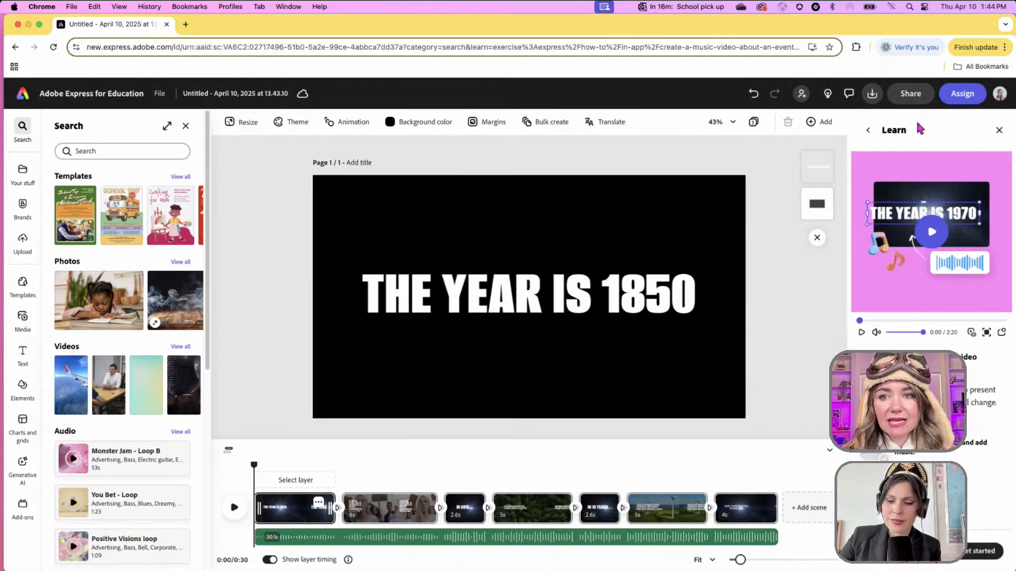
click(999, 132)
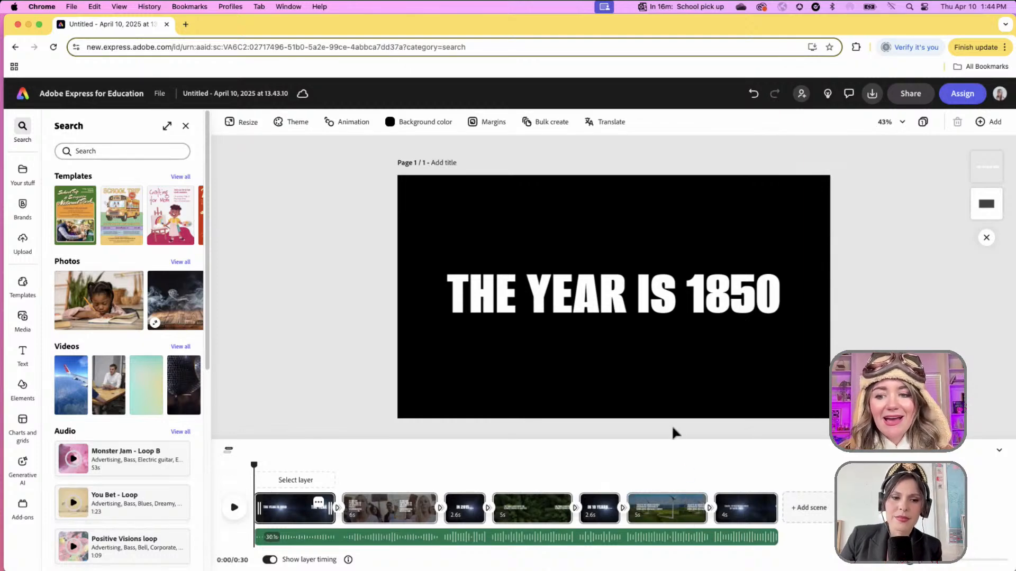
drag(255, 465, 308, 465)
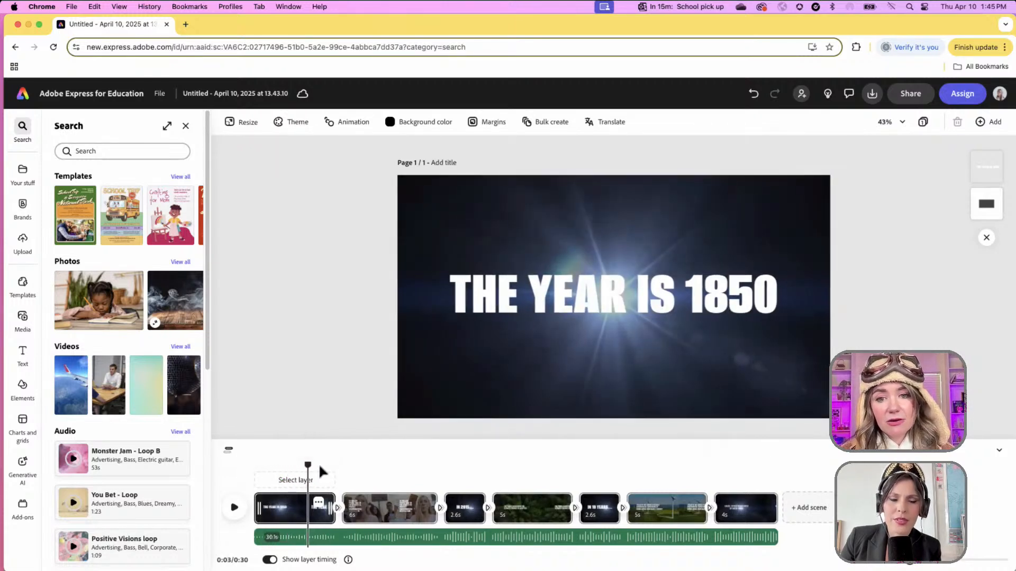
- Replace the title scene's starburst background with the first stock 'farmland' video
click(574, 388)
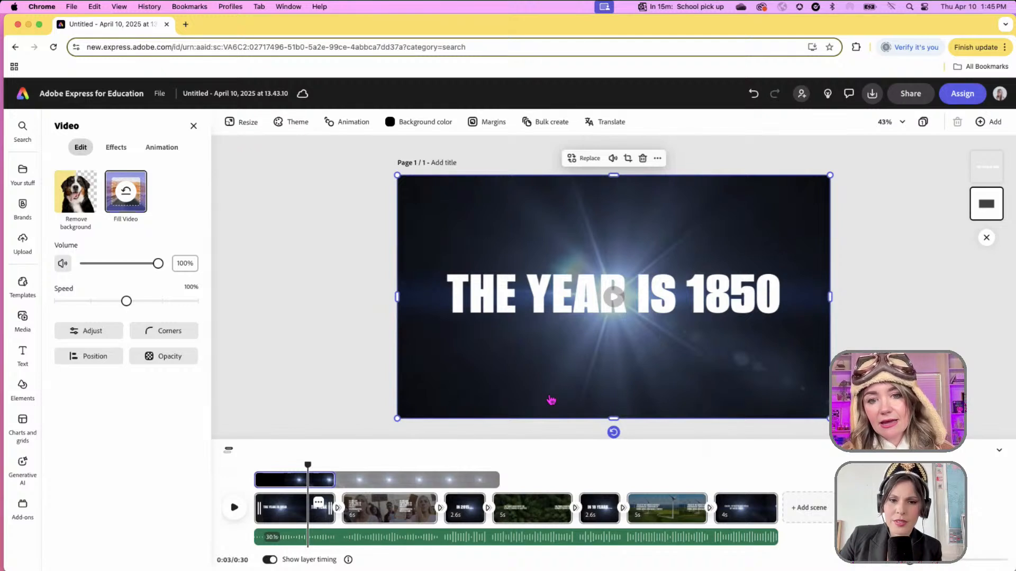
mouse_move(308, 464)
mouse_down()
mouse_move(255, 465)
mouse_move(341, 467)
mouse_move(289, 467)
mouse_up()
click(461, 384)
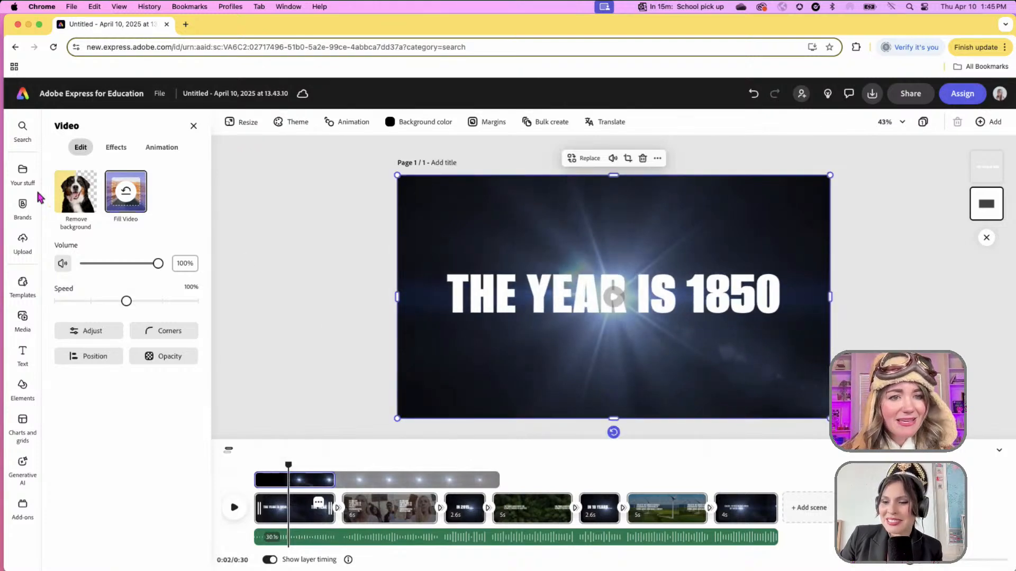
click(585, 158)
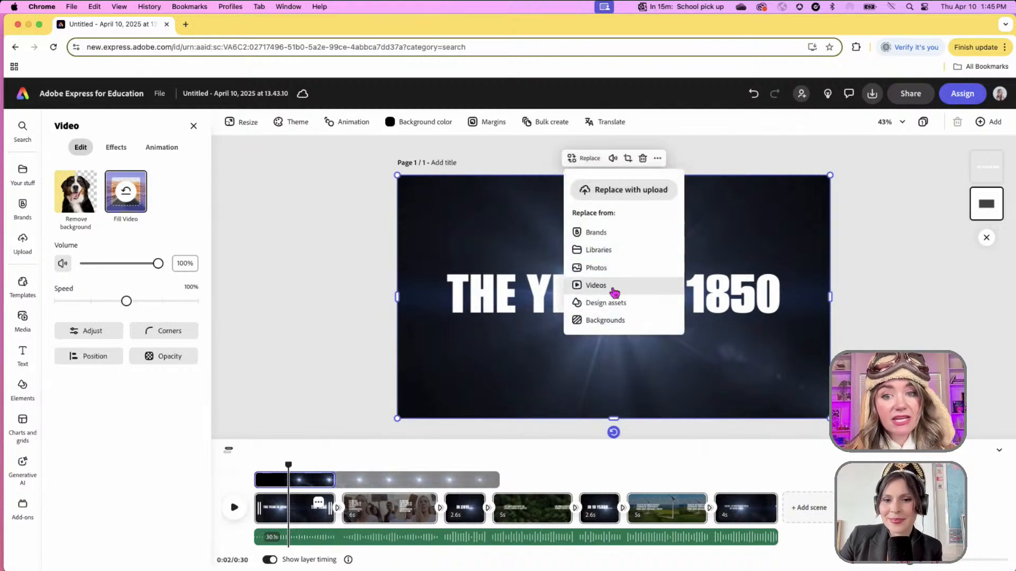
click(596, 286)
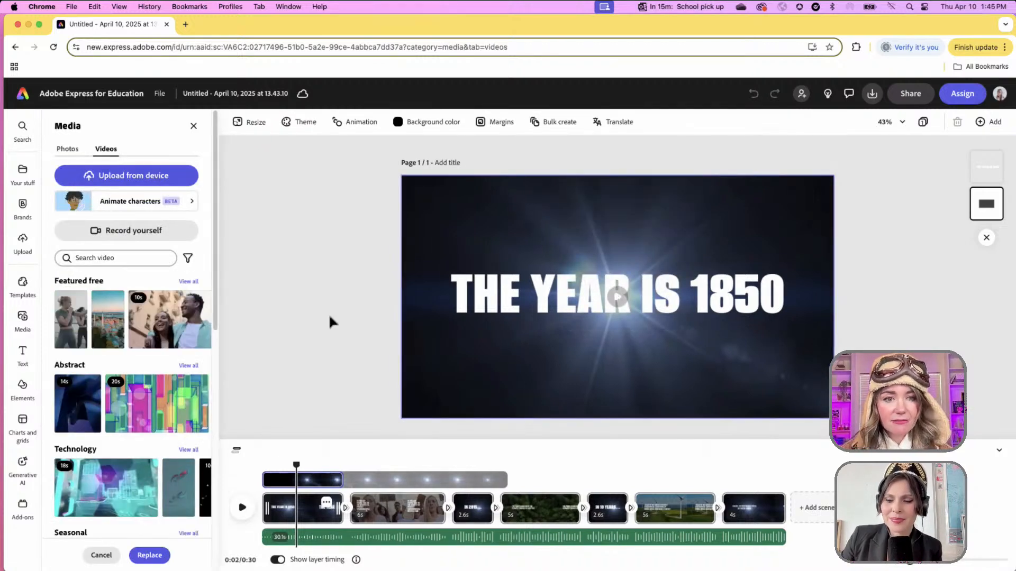
click(142, 258)
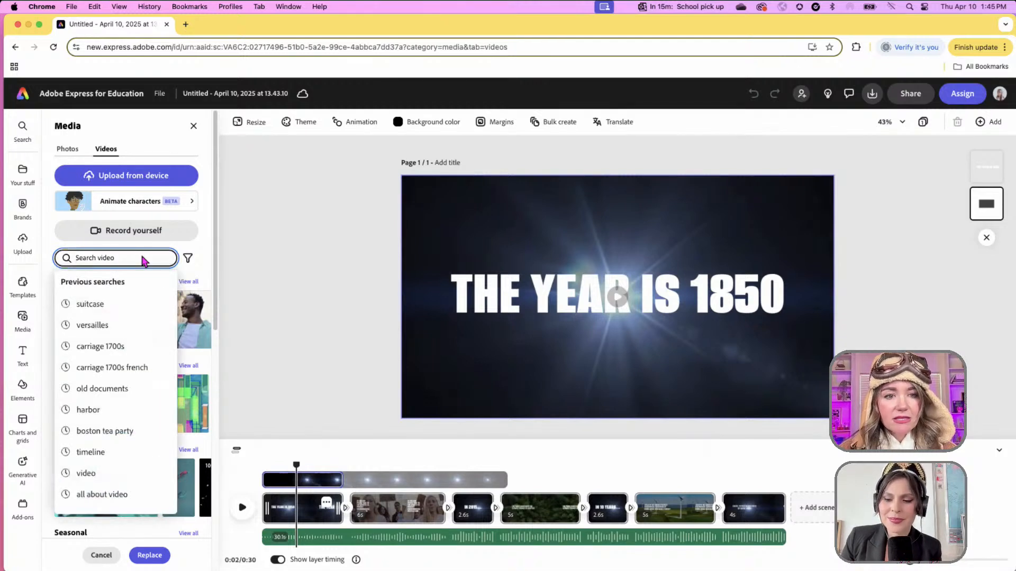
text(f)
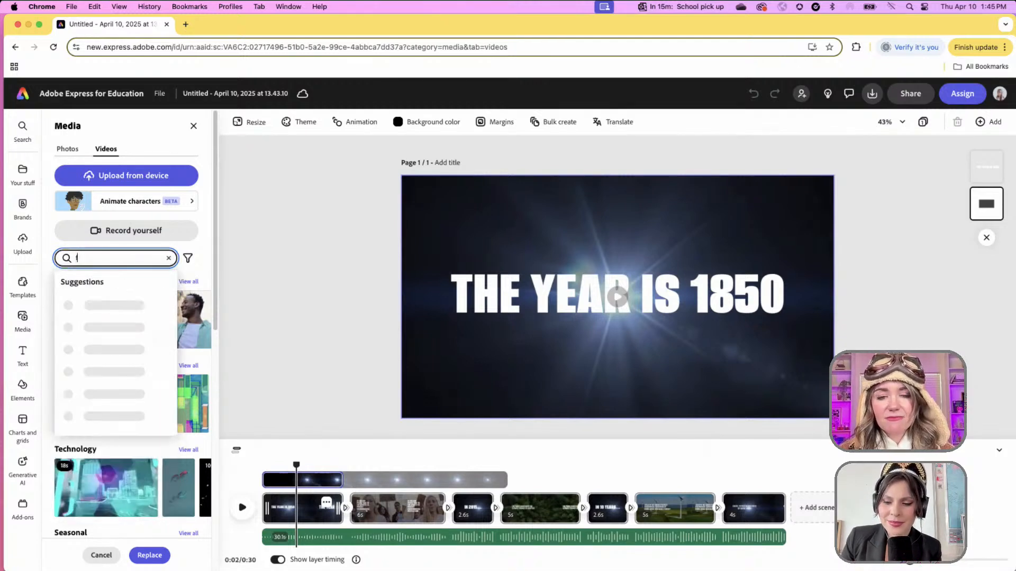
text(armland)
key(Return)
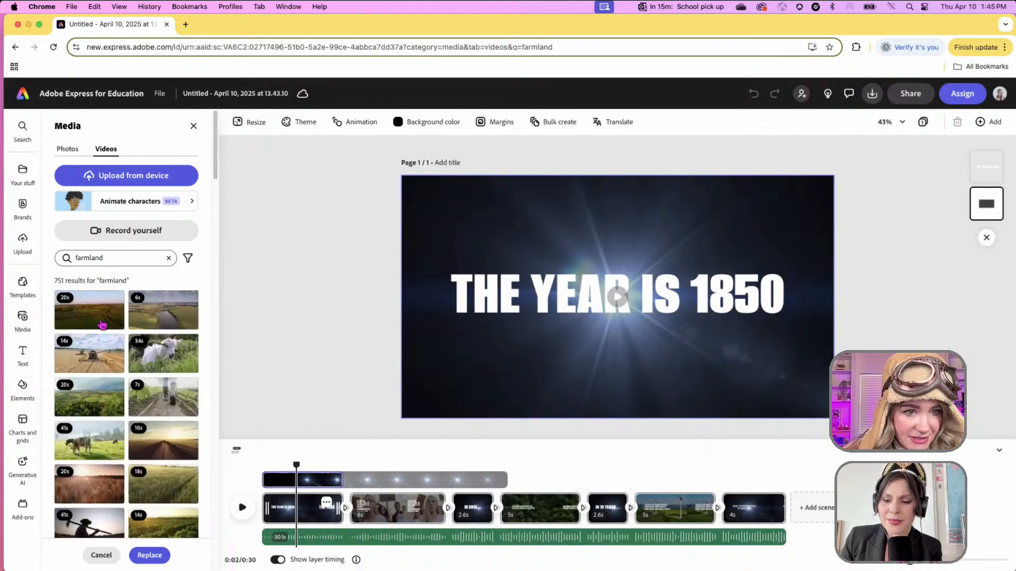
click(105, 314)
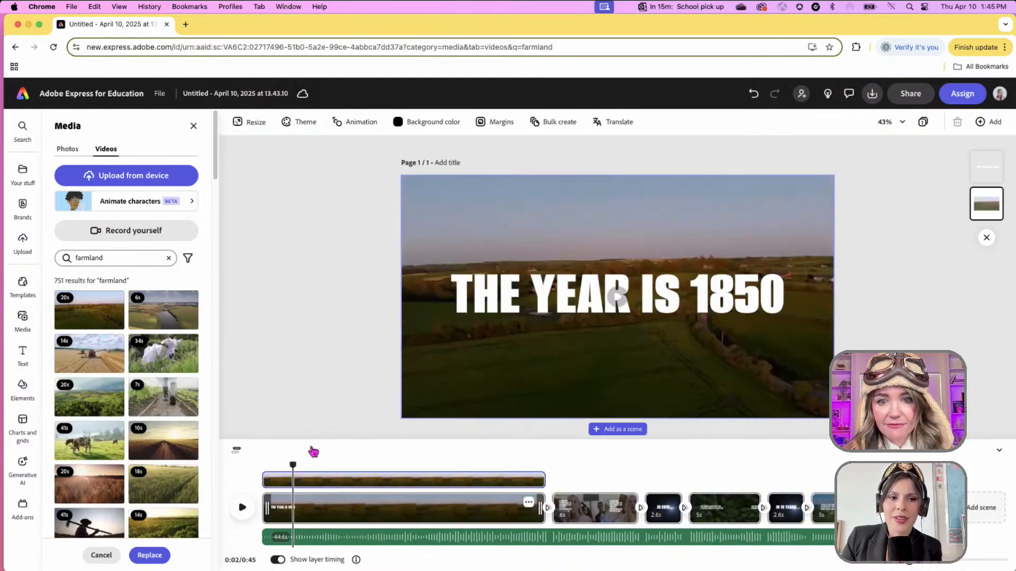
- Remove the existing soundtrack and rewind the preview to the start
drag(293, 465, 264, 469)
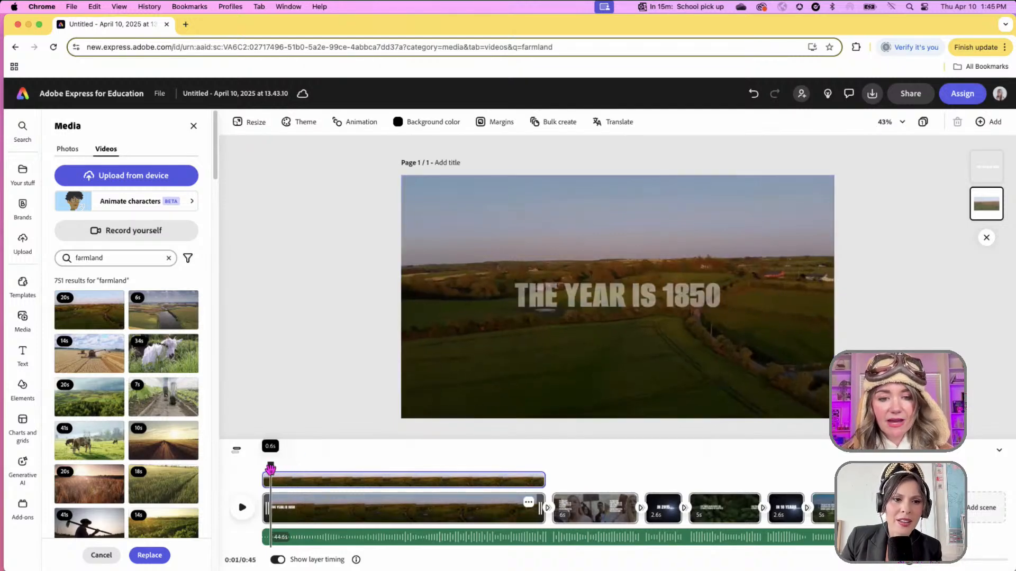
click(318, 544)
key(Escape)
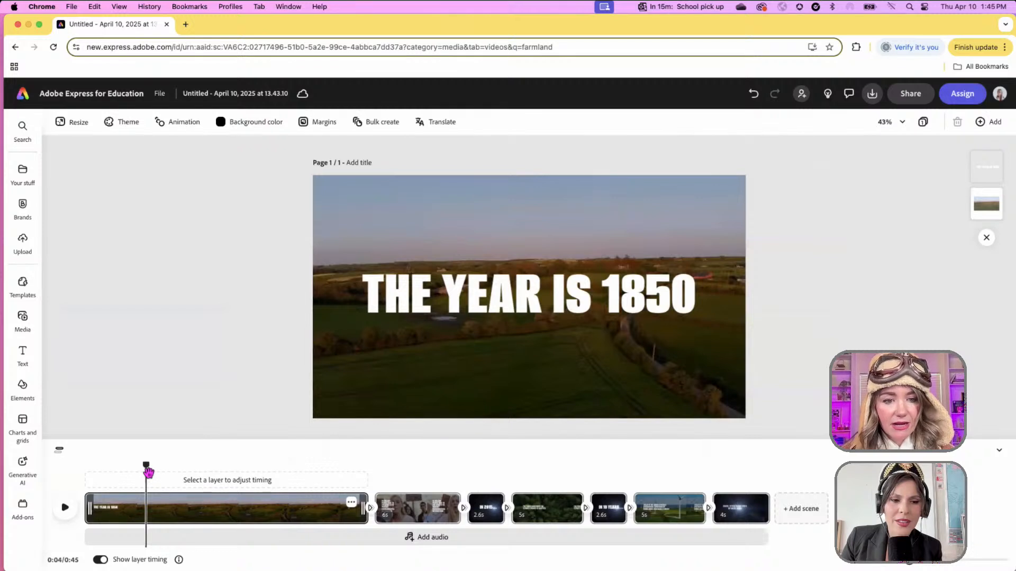
drag(149, 468, 84, 474)
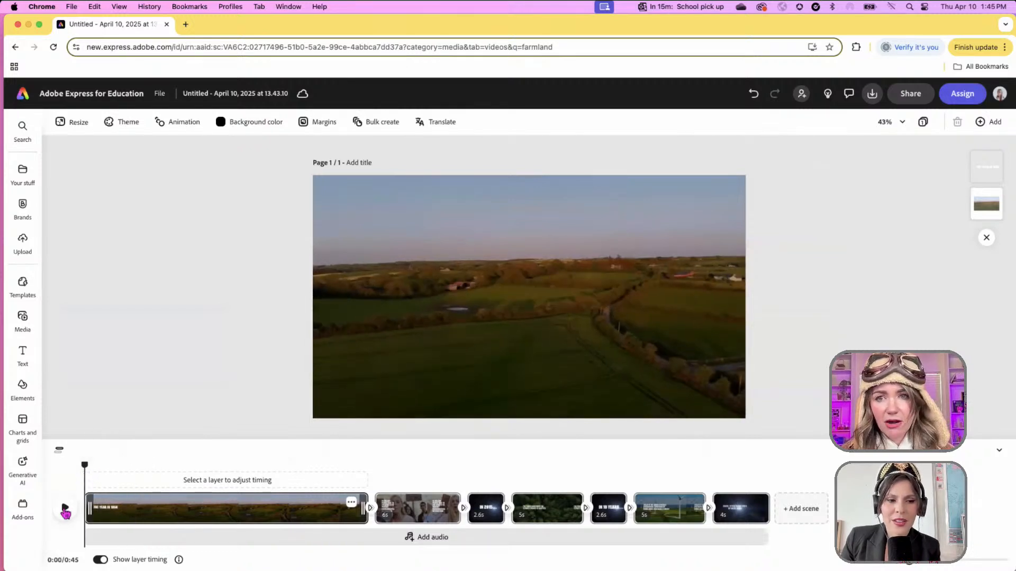
- Trim the farmland title scene to 6 seconds, replay it, and move to the protest scene
click(65, 509)
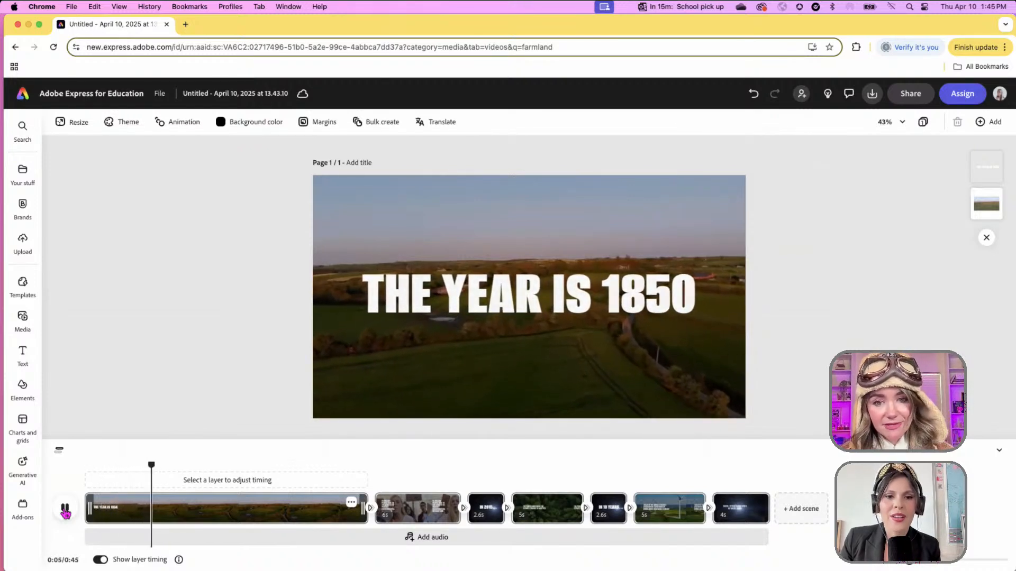
click(65, 509)
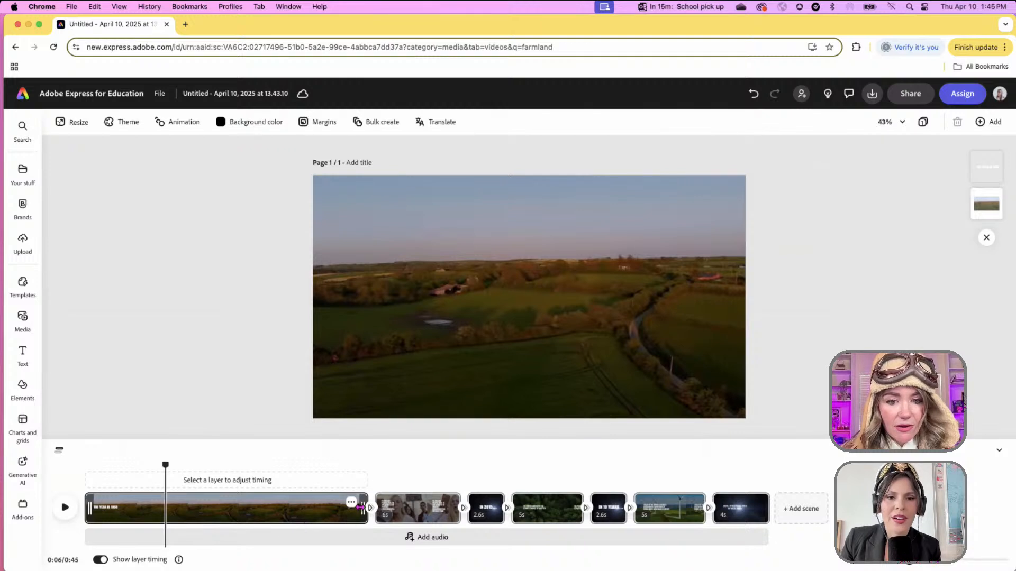
drag(360, 506, 163, 500)
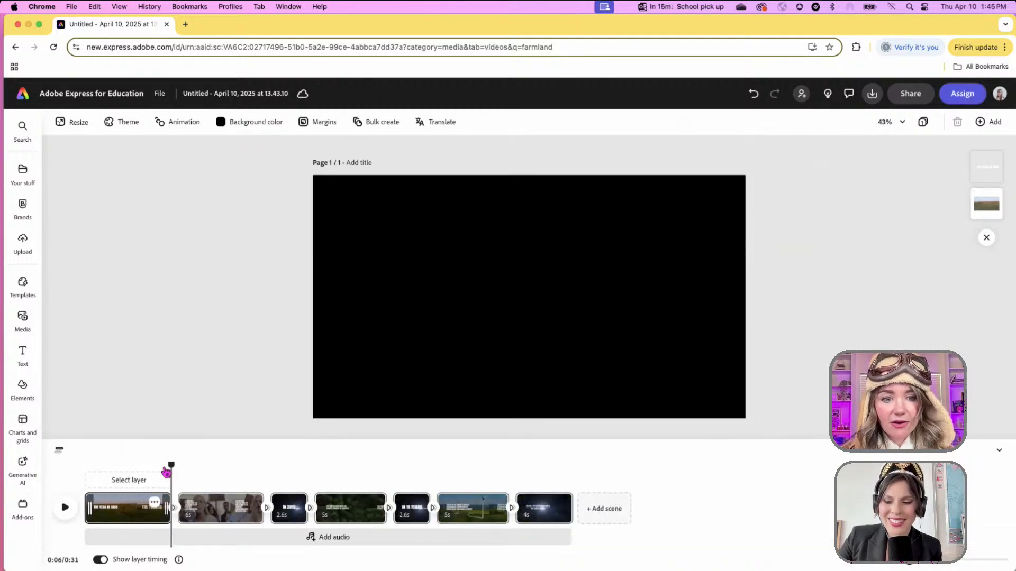
click(65, 508)
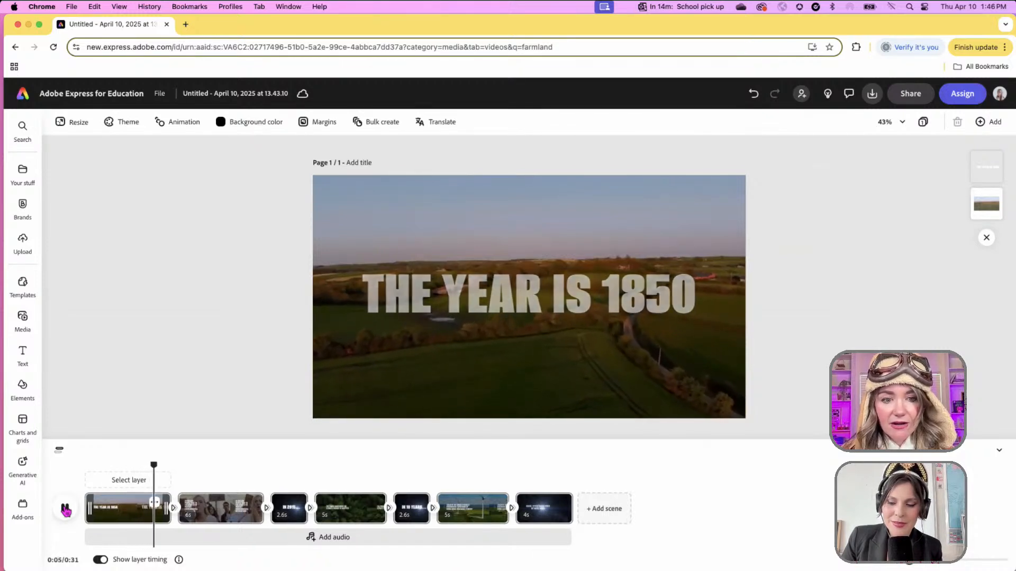
click(65, 508)
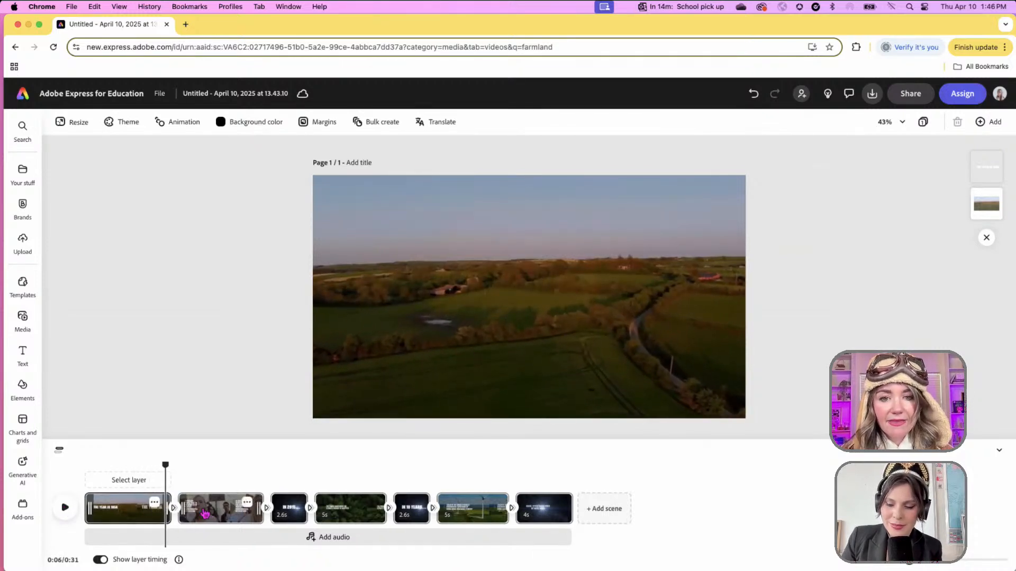
drag(167, 466, 201, 468)
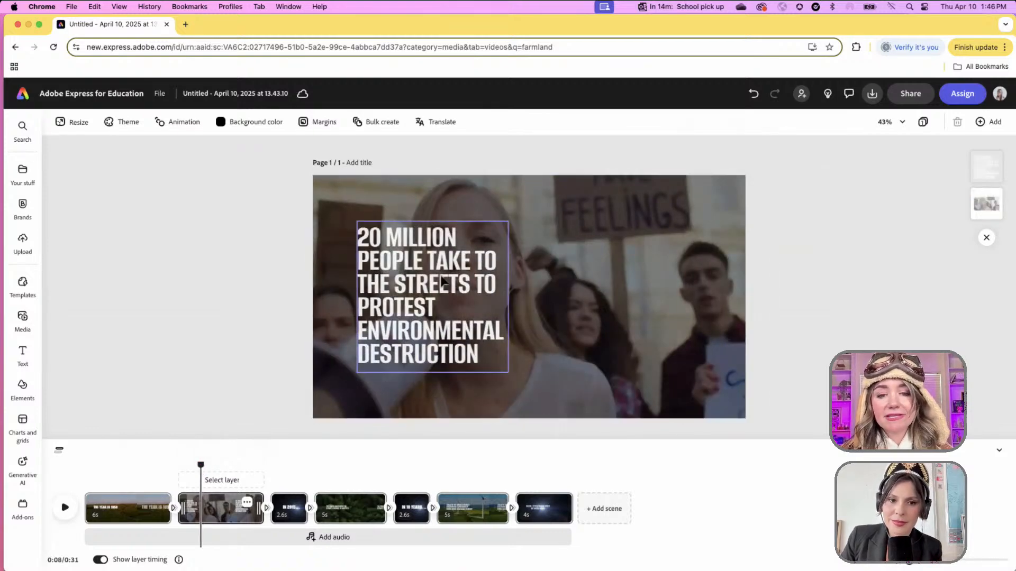
- Rewrite the protest scene caption as 'Settlers set off on a wild 2,000 mile adventure to build a new life out west.'
click(506, 283)
double_click(502, 297)
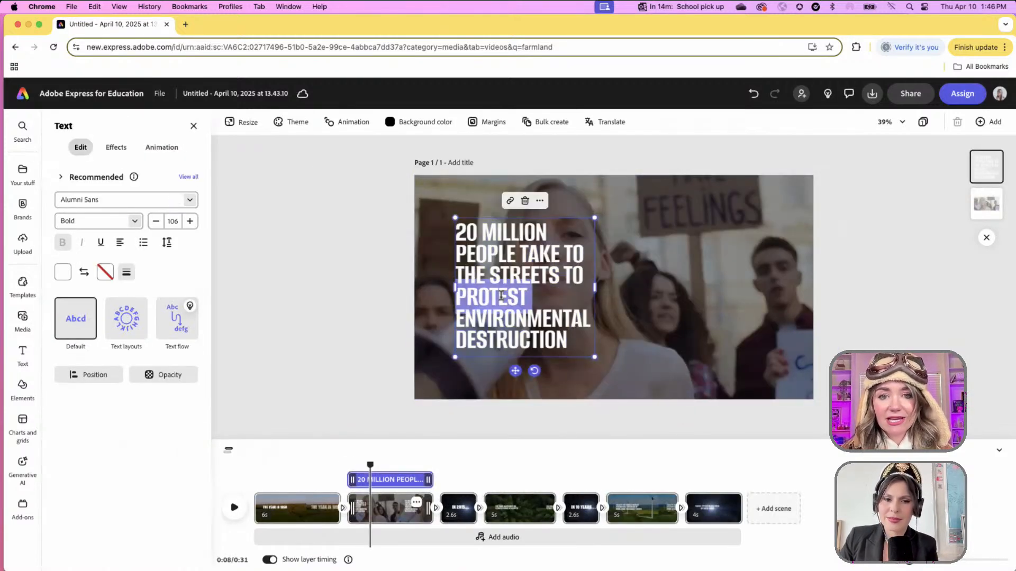
click(515, 288)
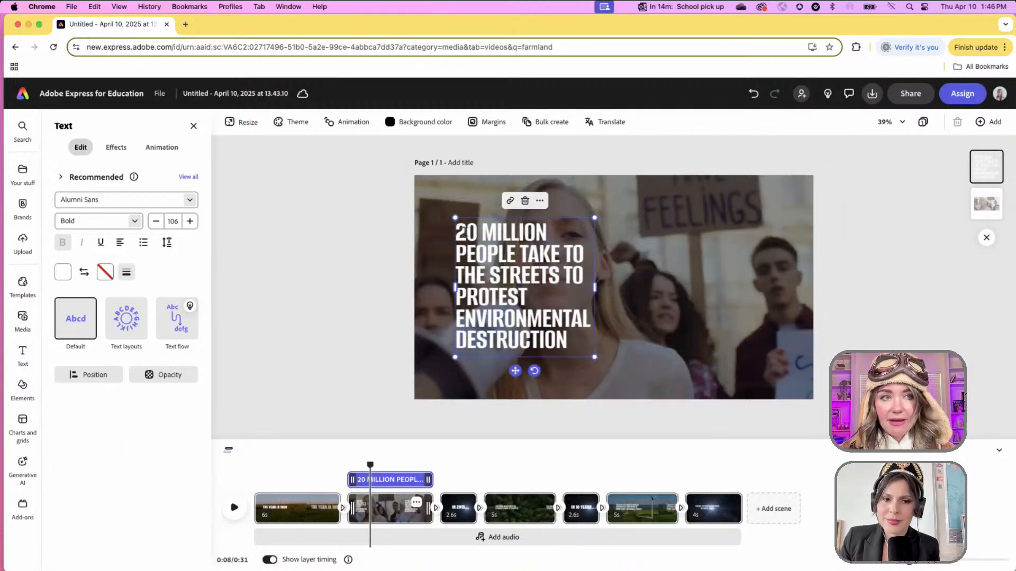
triple_click(465, 232)
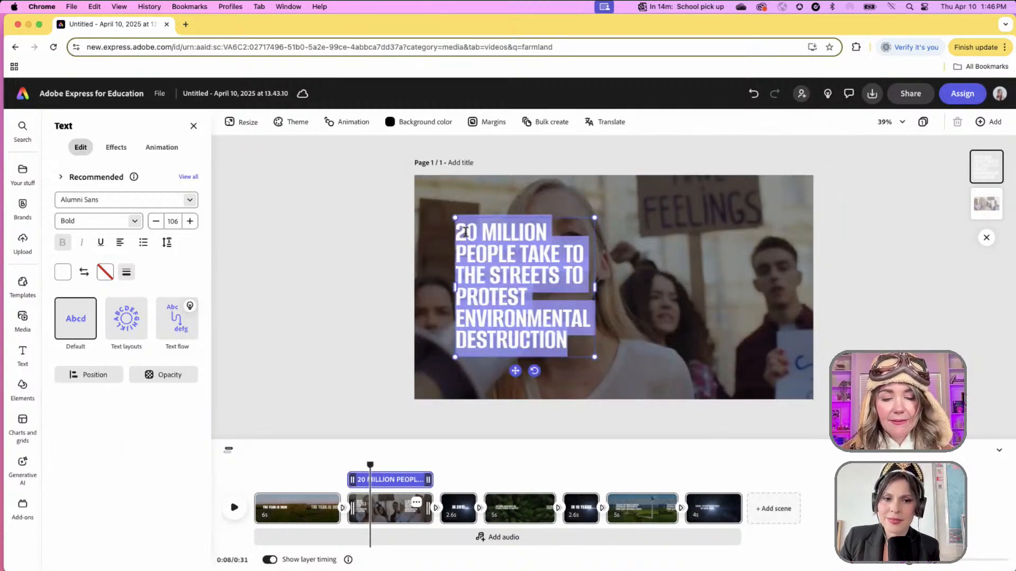
text(Settl)
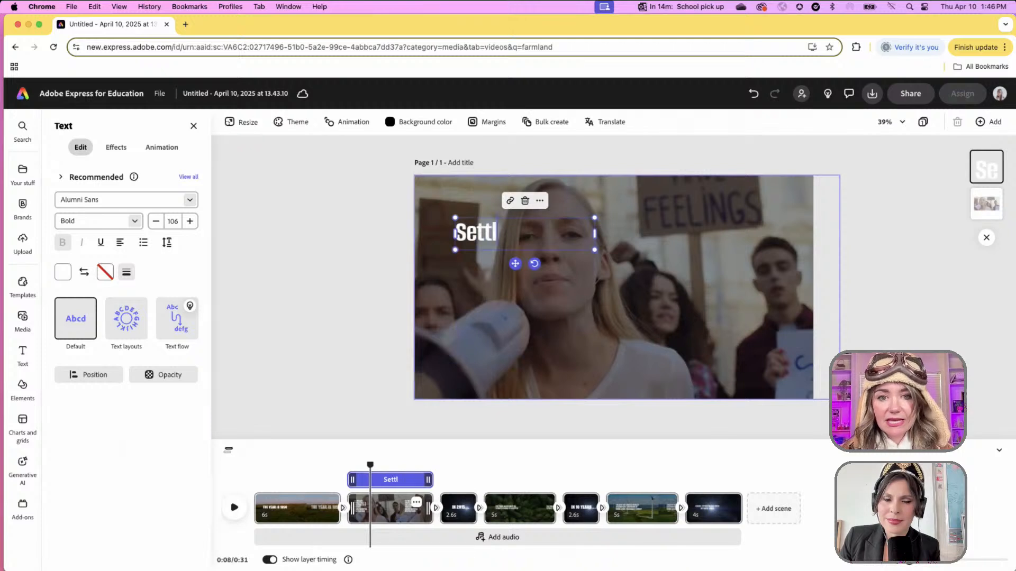
text(ers set off on a)
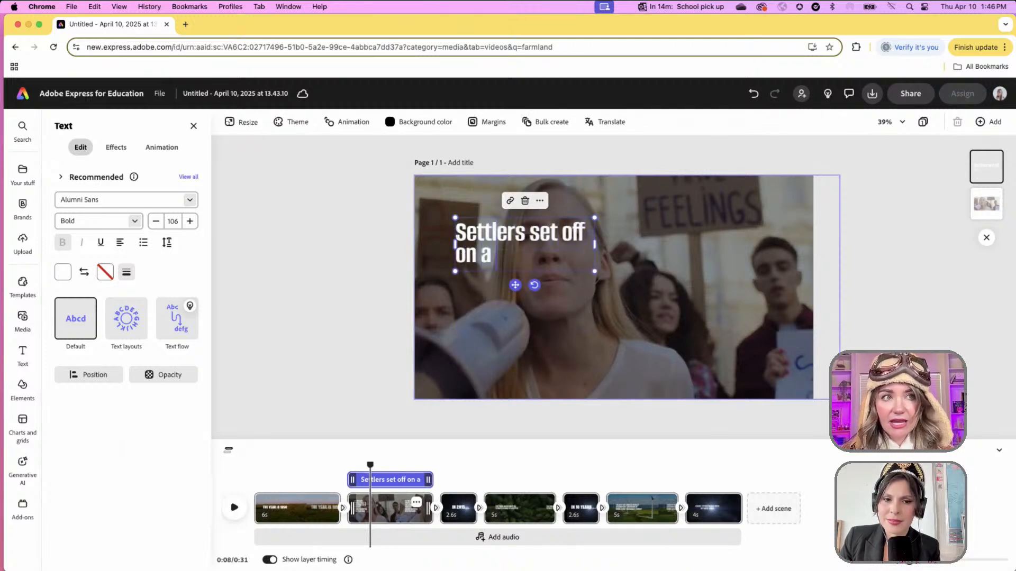
text( wild 2,)
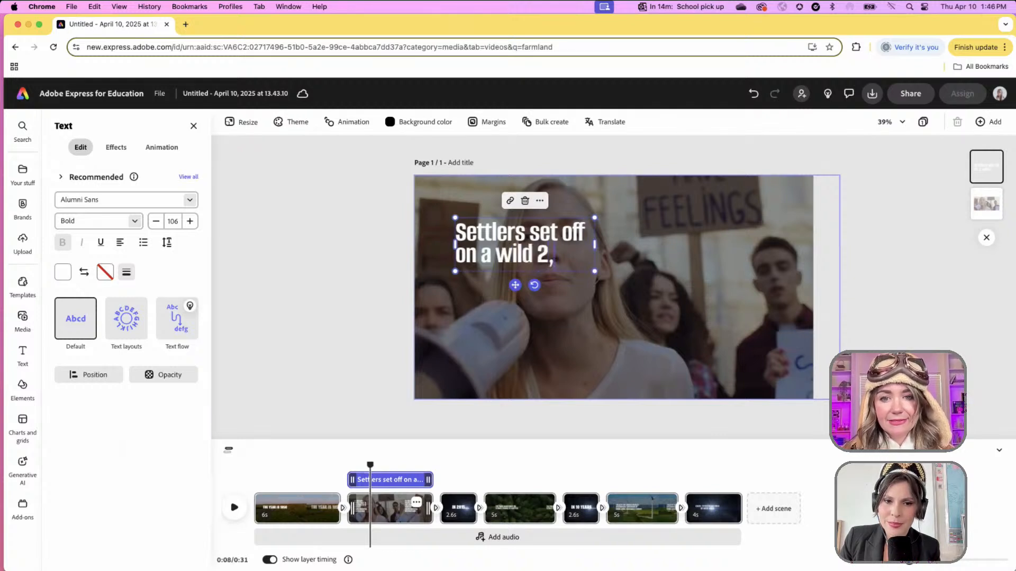
text(000 miole)
key(BackSpace)
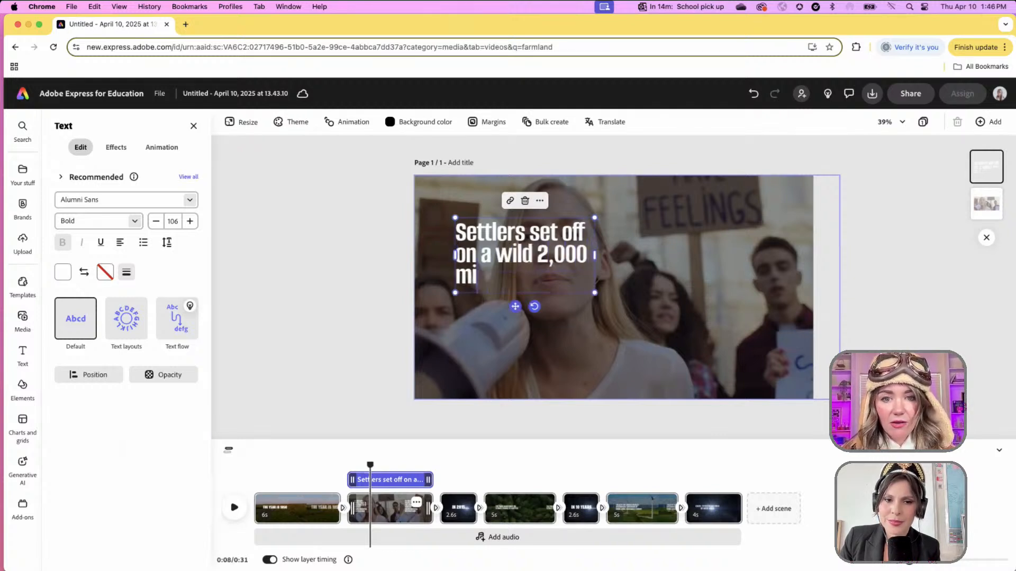
text(le adventure to)
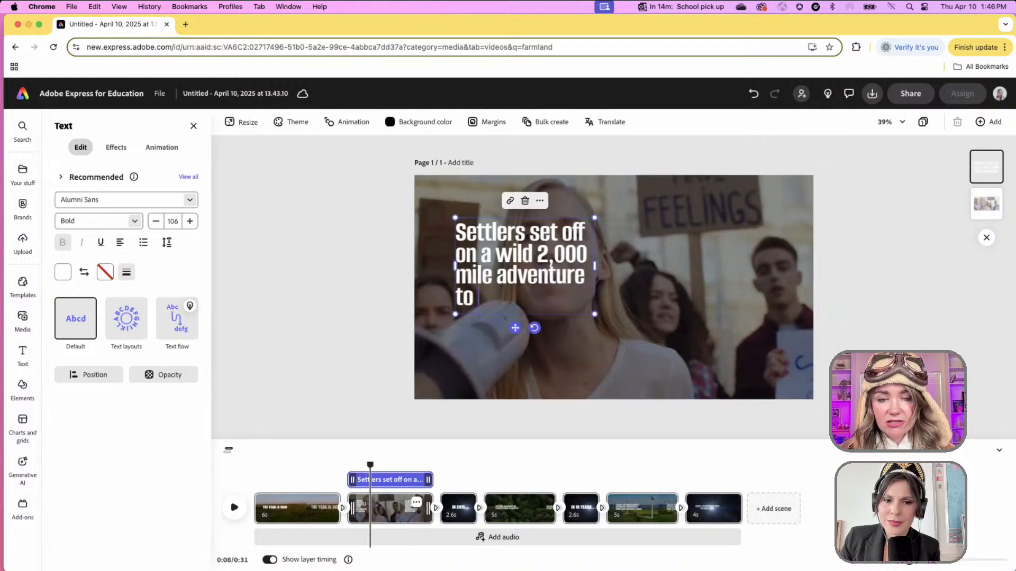
text( build a new life out west.)
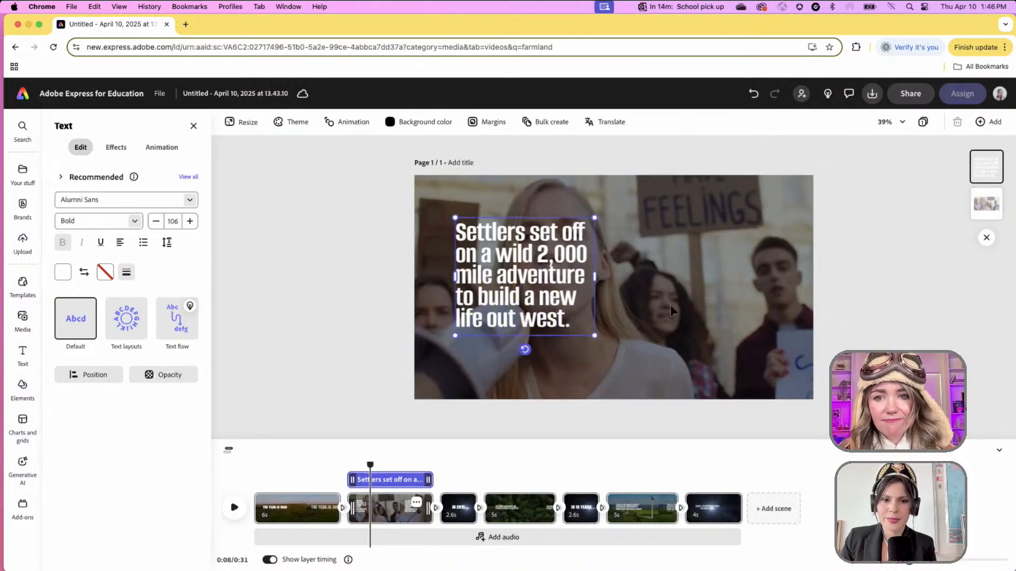
click(672, 265)
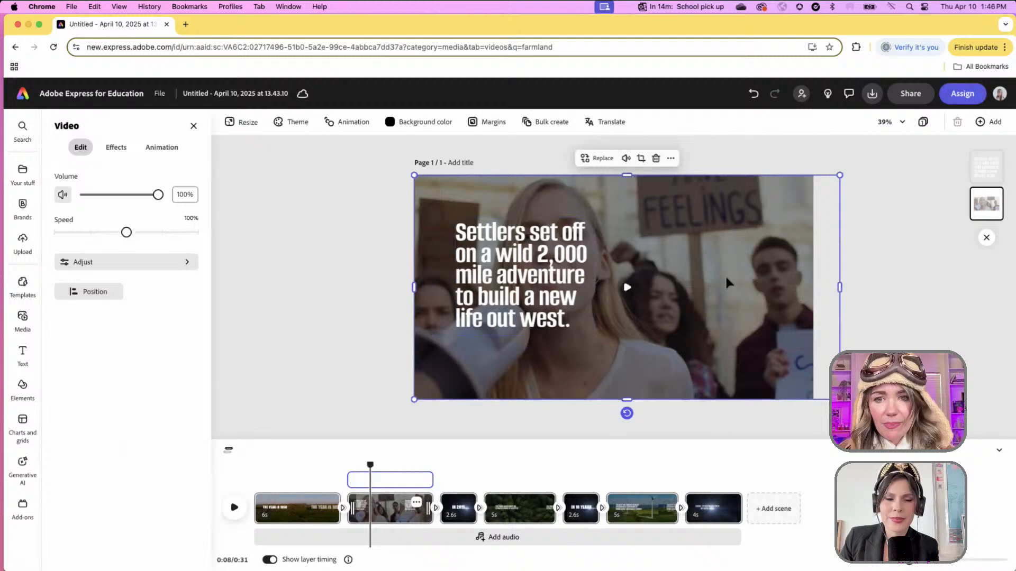
- Replace the protest background video with a covered-wagon stock clip
click(590, 159)
click(656, 286)
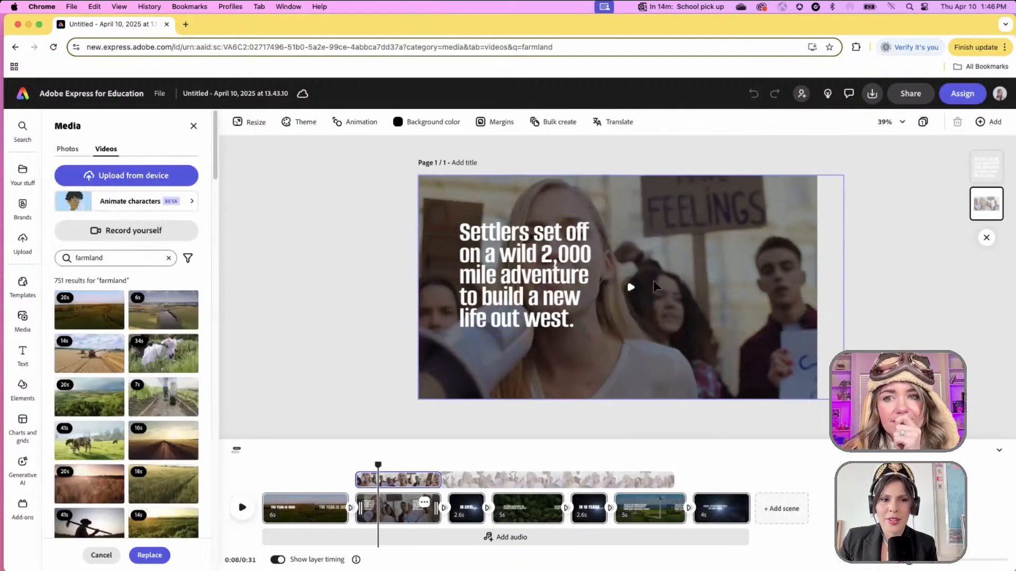
double_click(135, 259)
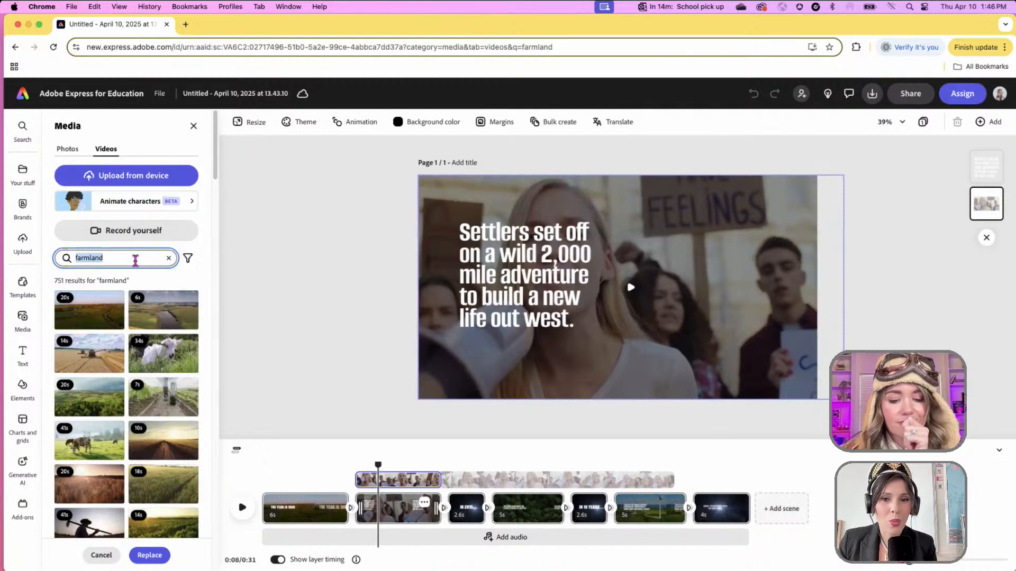
text(ov)
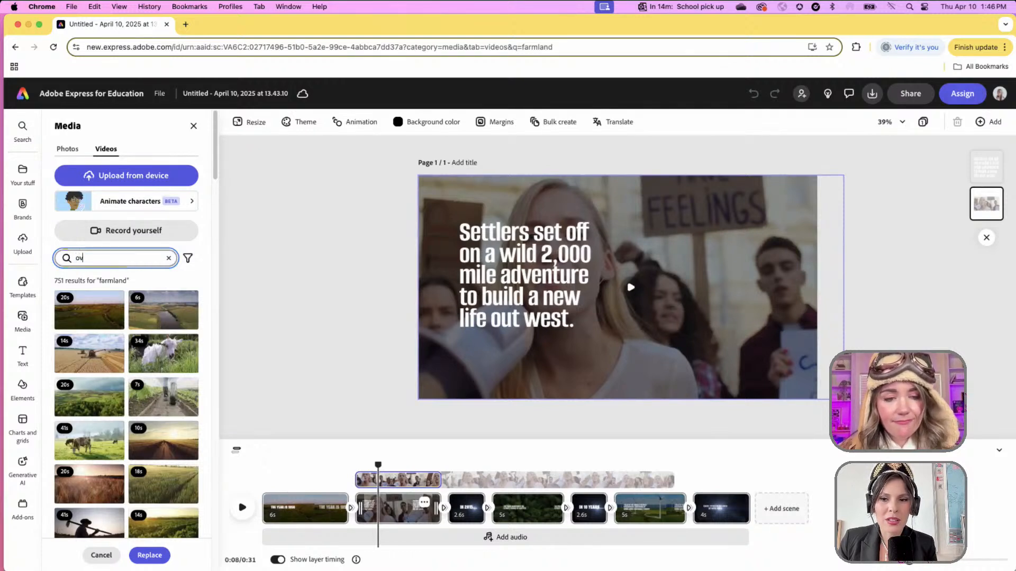
text(overed wagon)
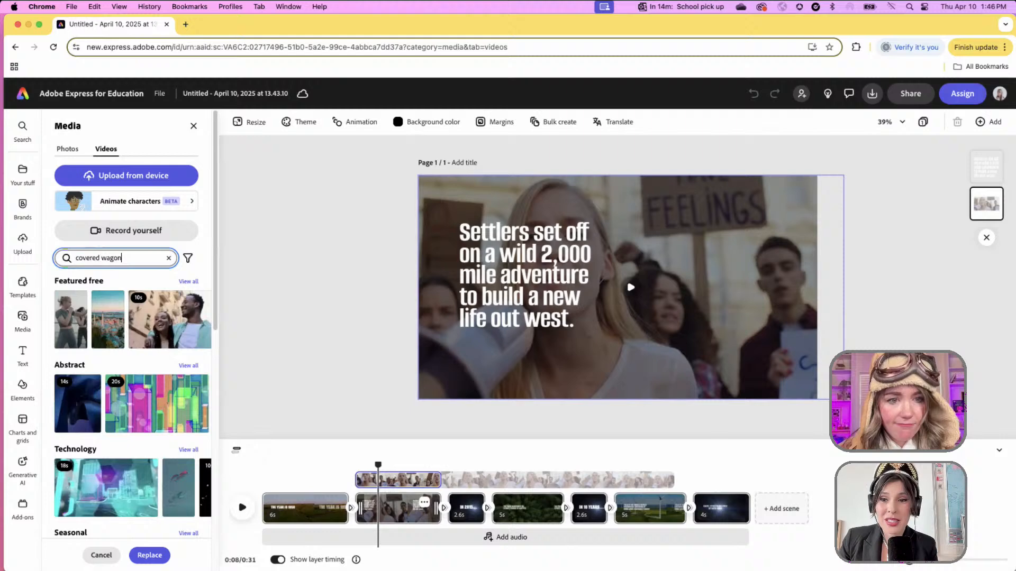
key(Return)
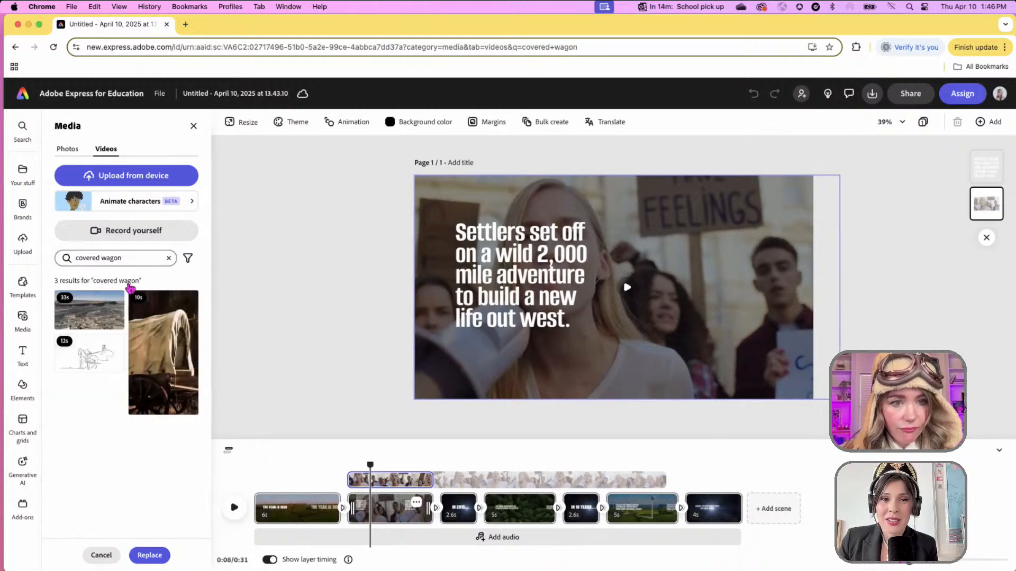
click(178, 358)
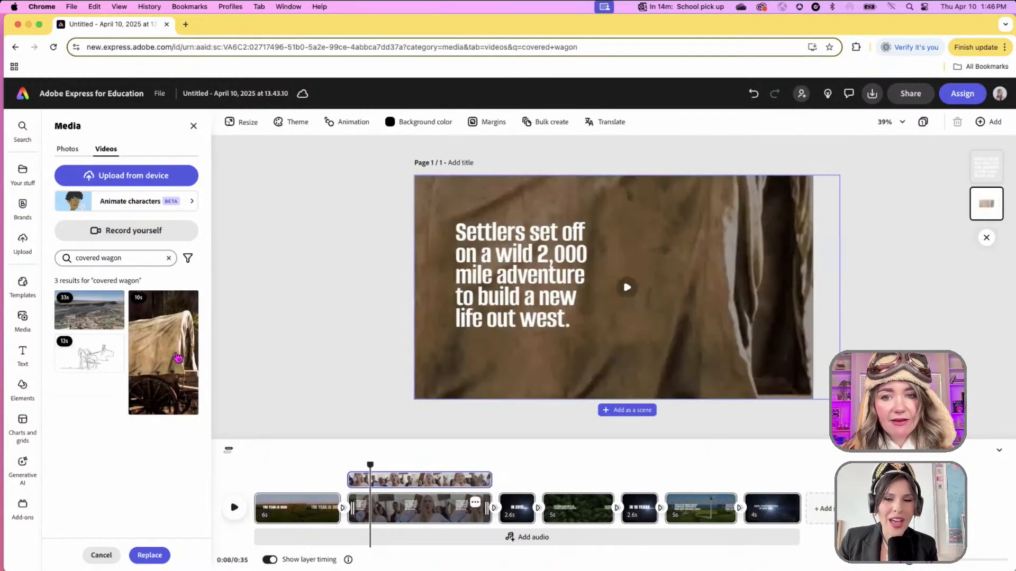
- Resize the wagon video to fill the left two-thirds of the scene against the left edge, then preview it
click(714, 241)
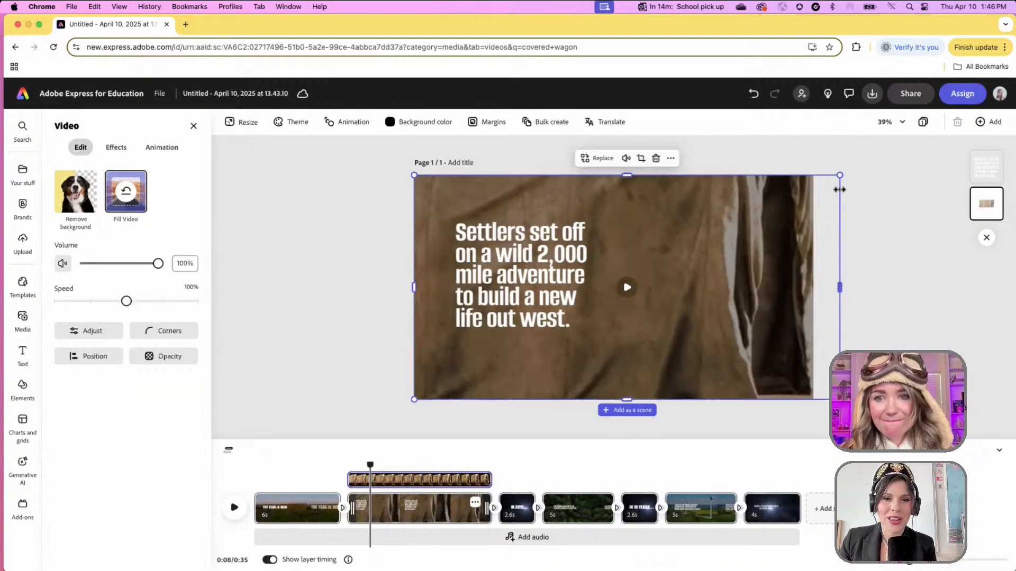
drag(841, 175, 717, 213)
drag(608, 340, 609, 395)
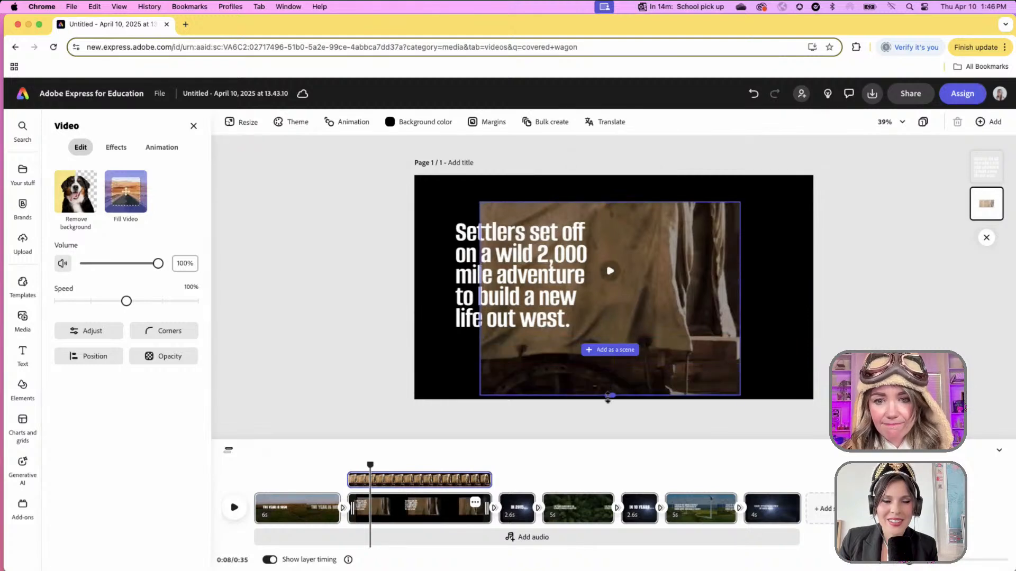
mouse_move(741, 299)
mouse_down()
mouse_move(766, 299)
mouse_move(752, 299)
mouse_up()
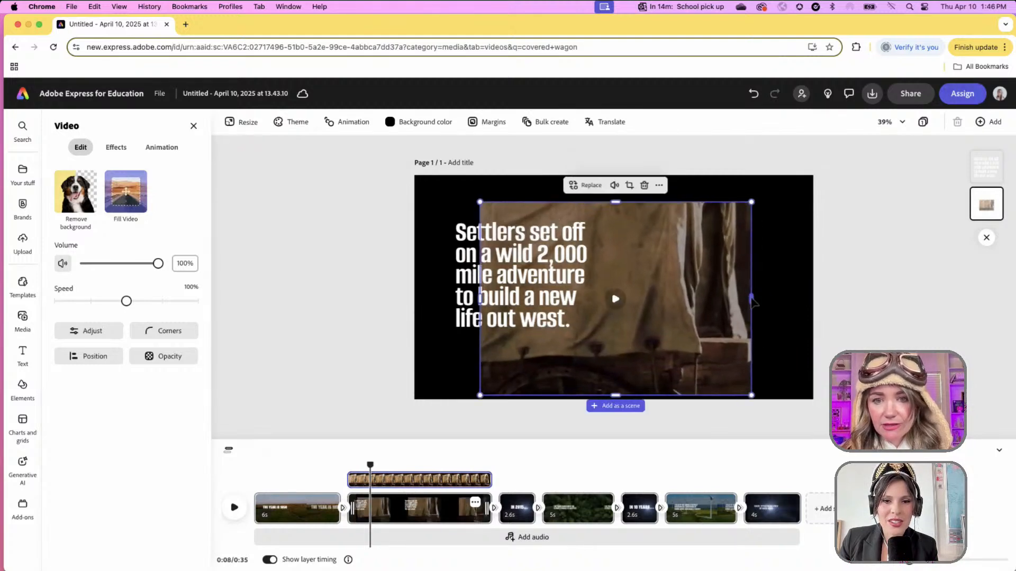
drag(613, 201, 614, 175)
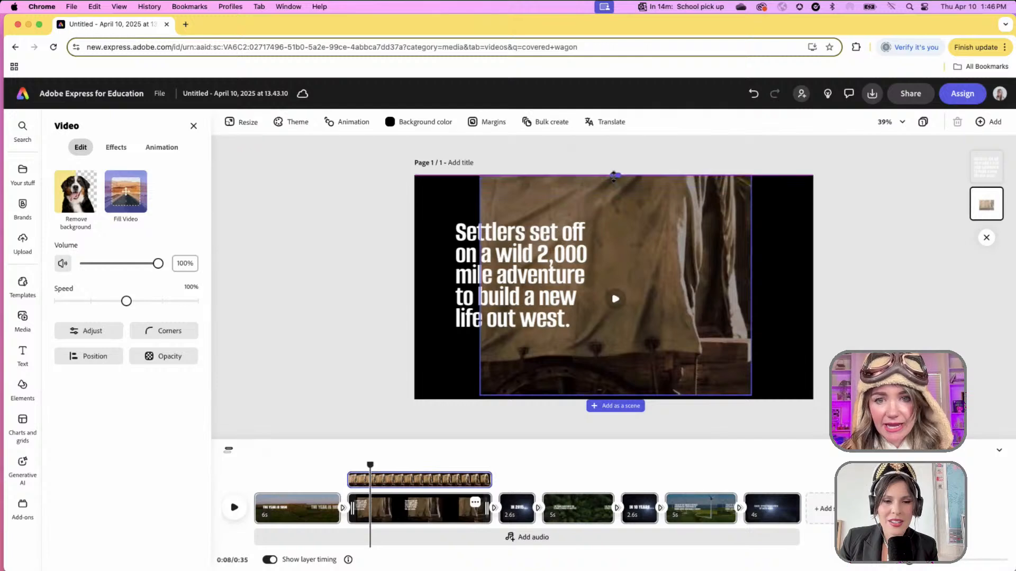
mouse_move(480, 288)
mouse_down()
mouse_move(453, 285)
mouse_move(487, 286)
mouse_up()
drag(672, 276, 600, 278)
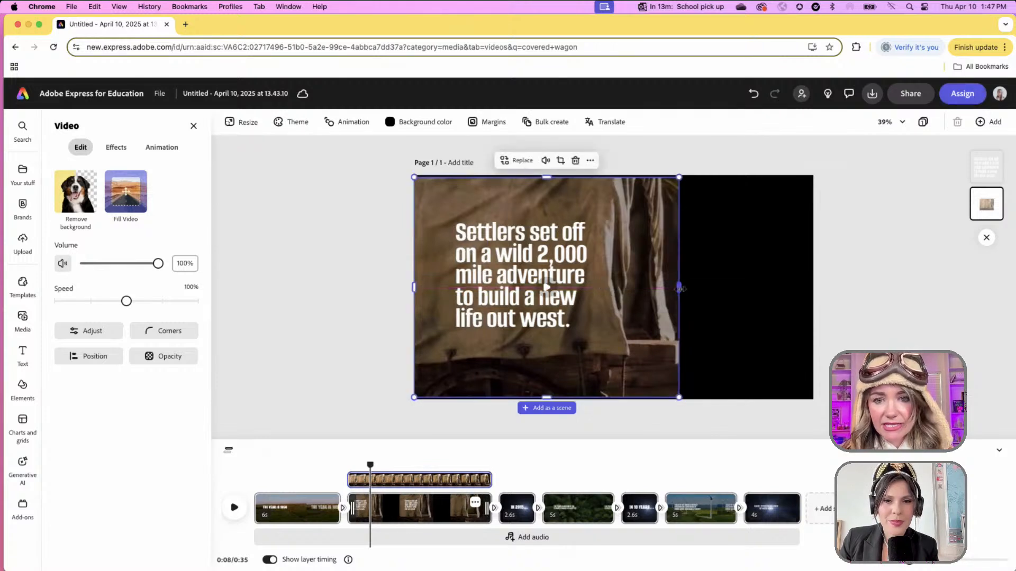
click(235, 518)
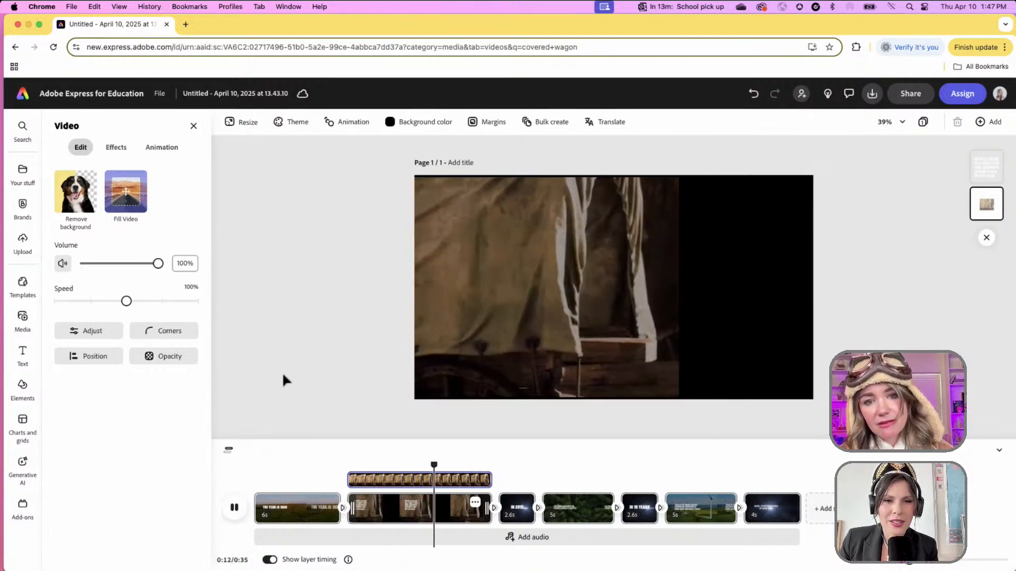
- Copy the Settlers caption from the wagon scene
click(369, 430)
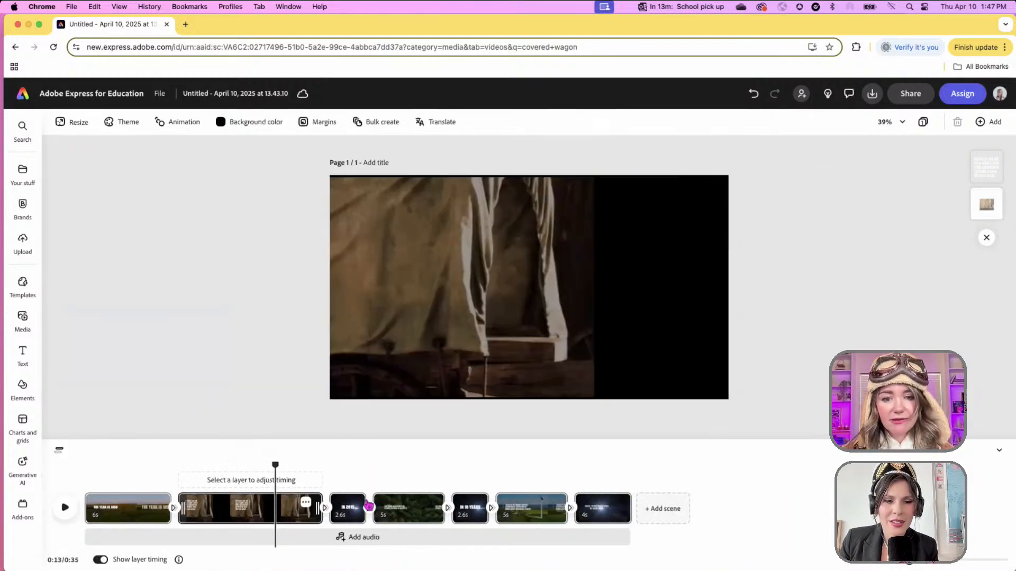
click(349, 516)
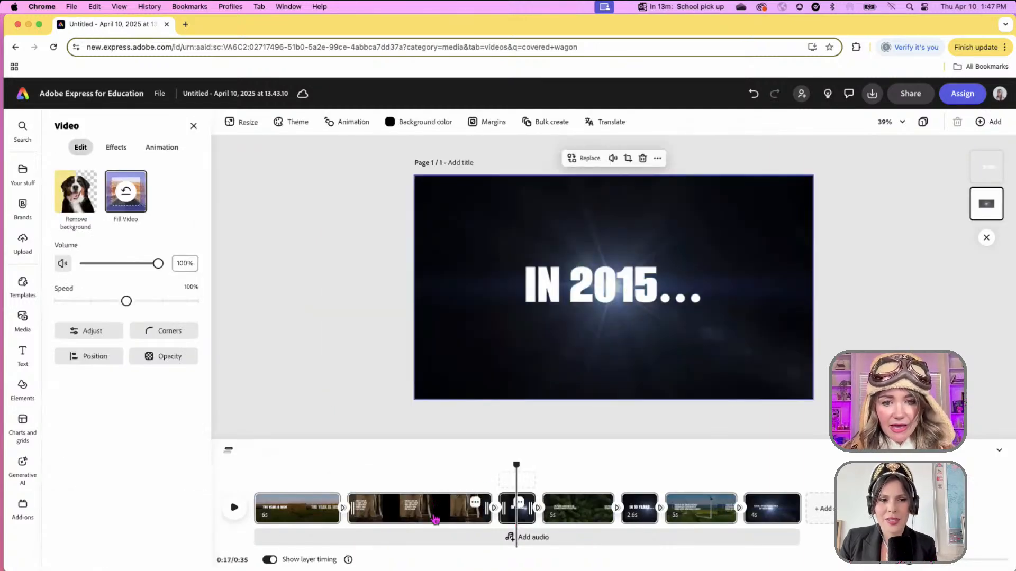
click(438, 508)
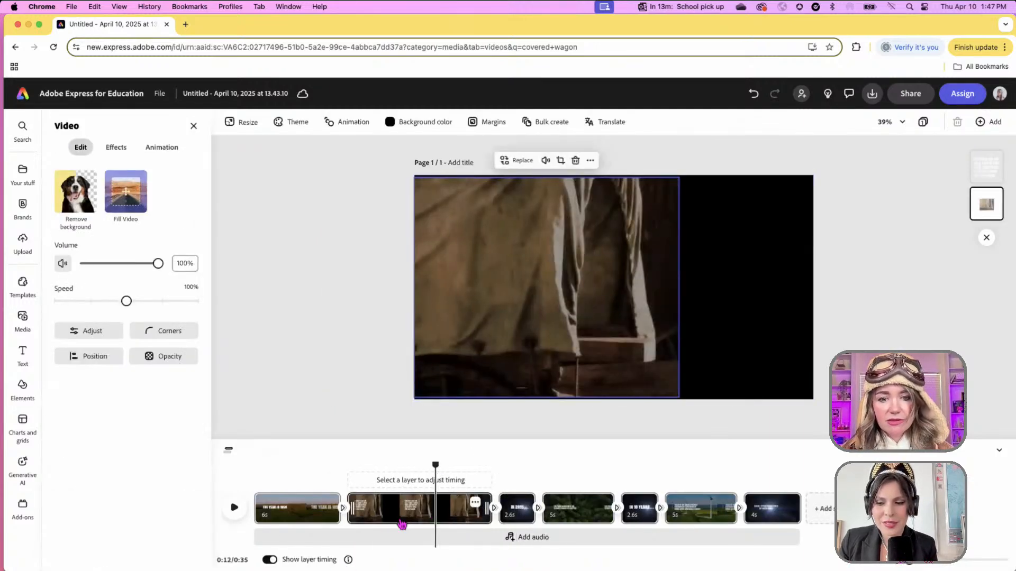
click(371, 513)
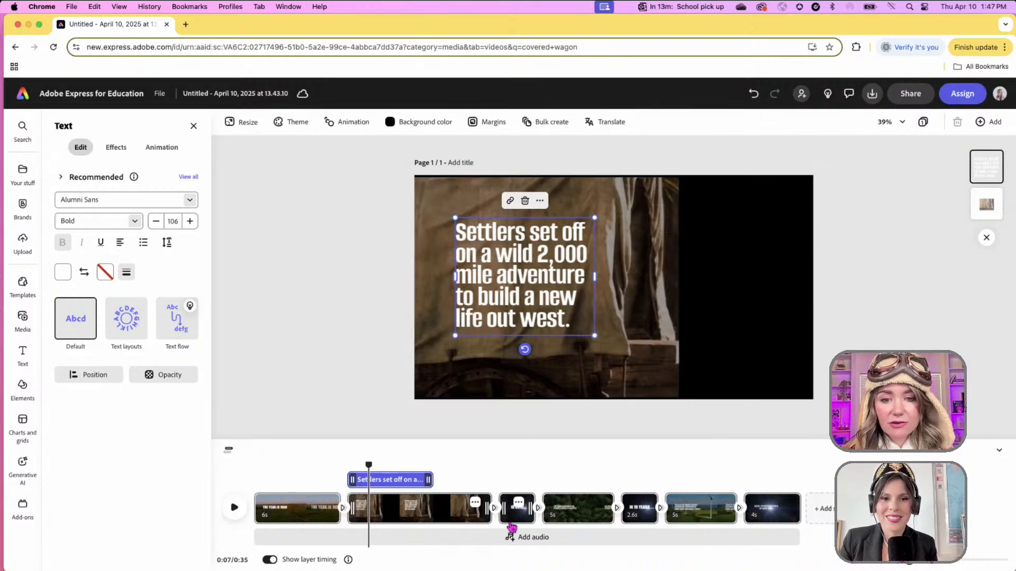
click(540, 201)
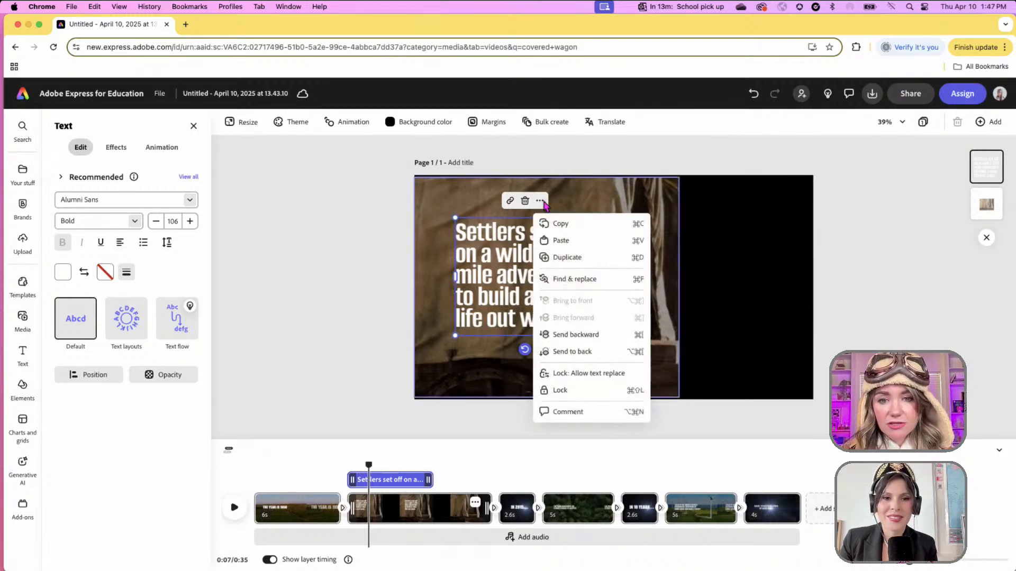
click(562, 224)
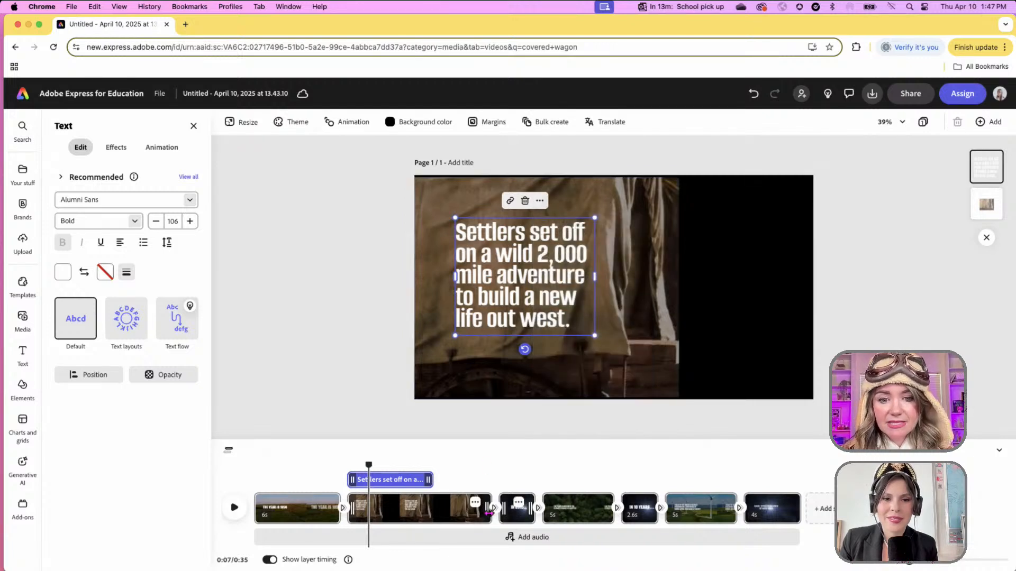
- Delete the third scene's 'IN 2015...' text and paste the Settlers caption in its place
click(516, 509)
click(587, 299)
key(Delete)
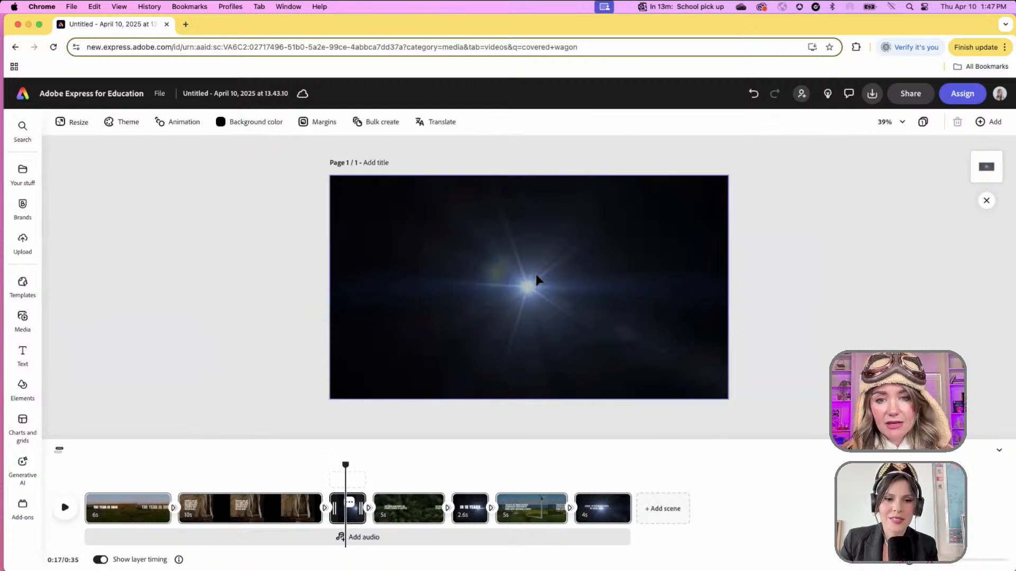
key(super+v)
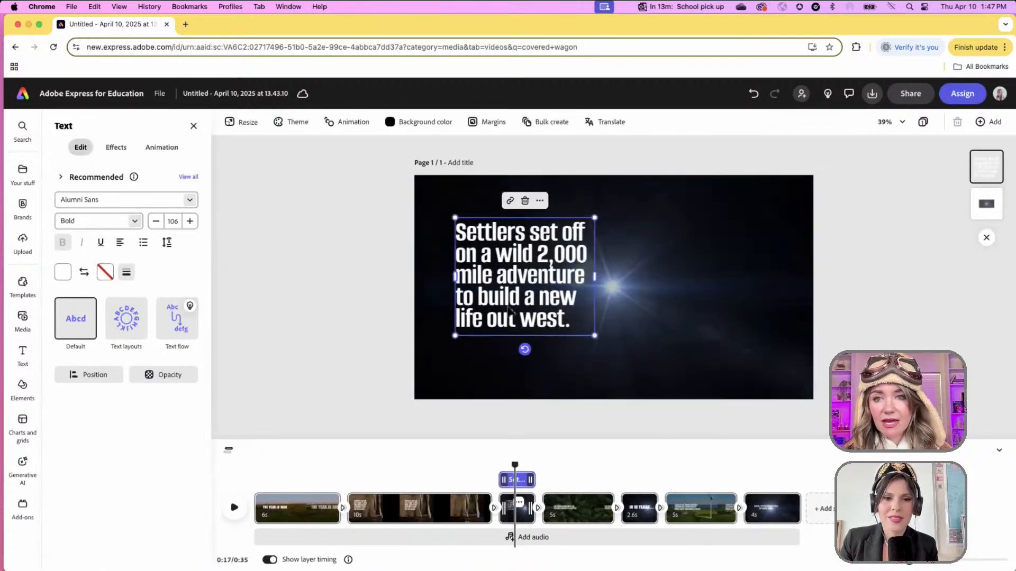
- Drag the pasted caption to the right of the starburst and select its text
drag(509, 309, 704, 304)
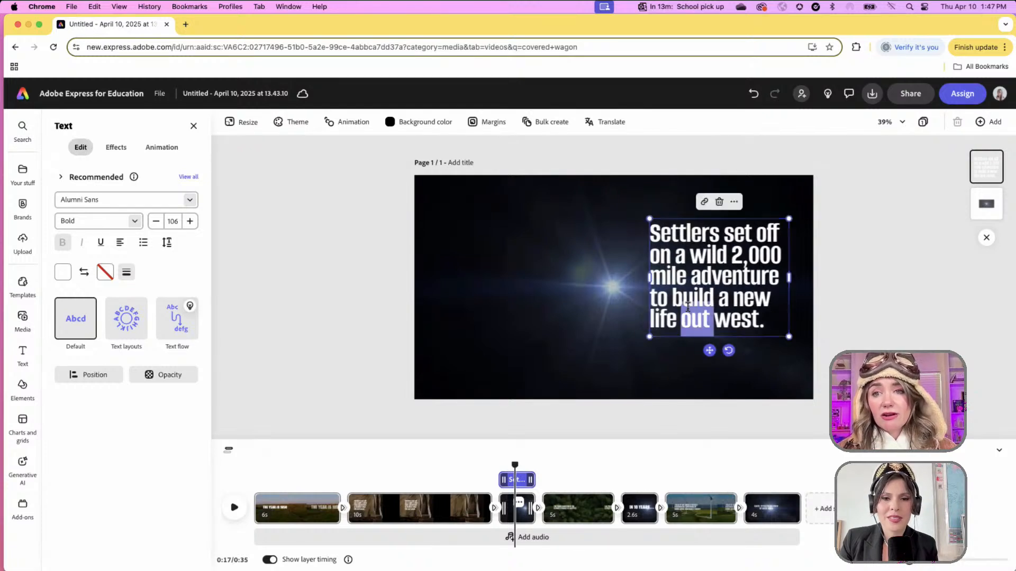
double_click(688, 307)
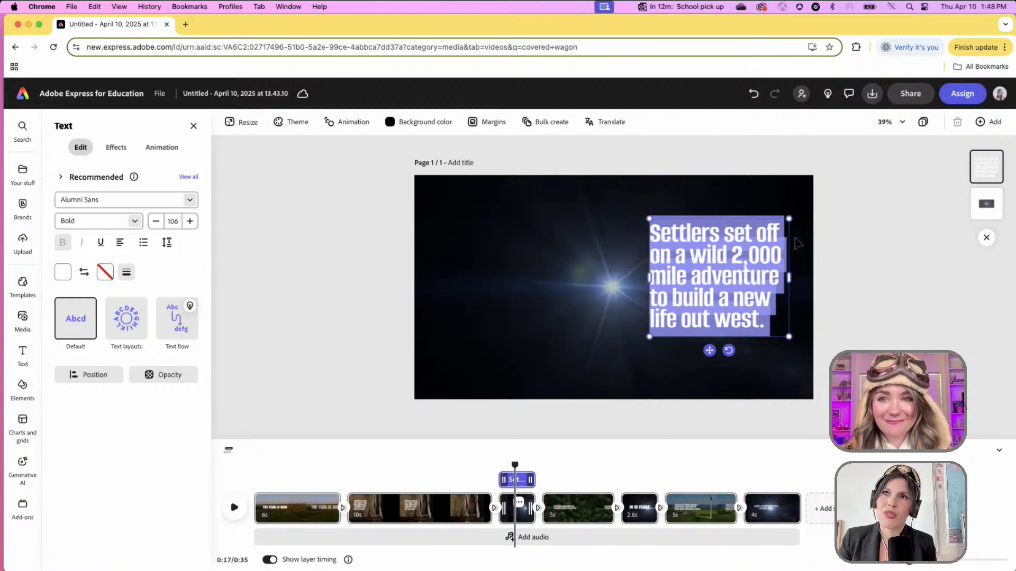
- Retype the caption as 'Settlers went to both Oregon and California. They came for gold, business opportunities, and LAND.' and nudge it up
text(S)
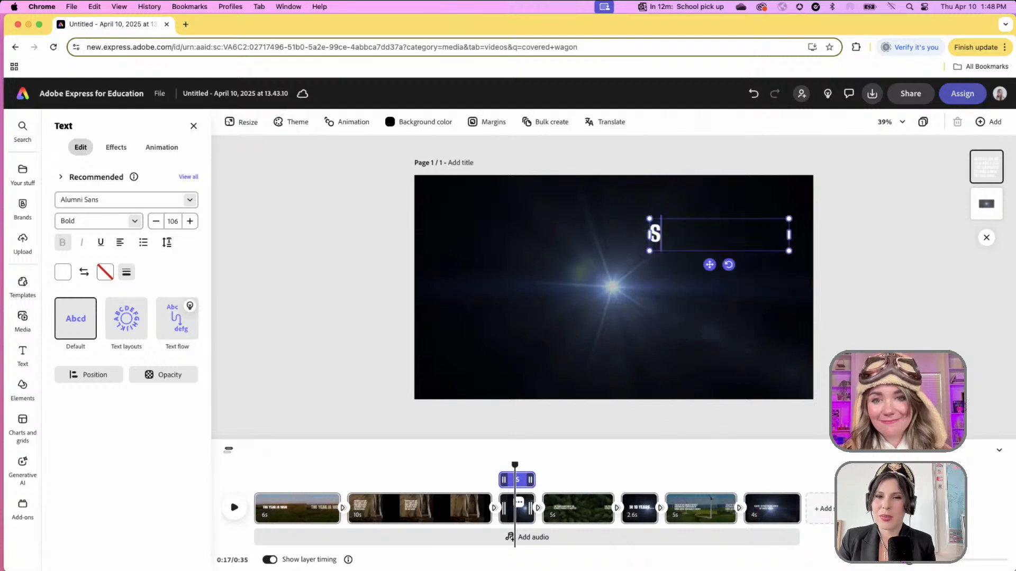
text(ett)
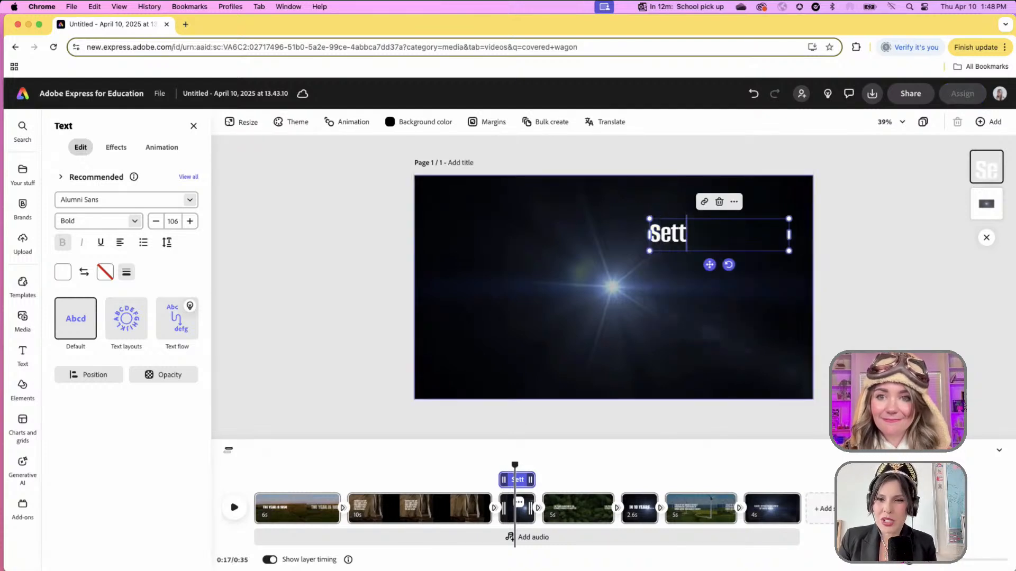
text(lers wen)
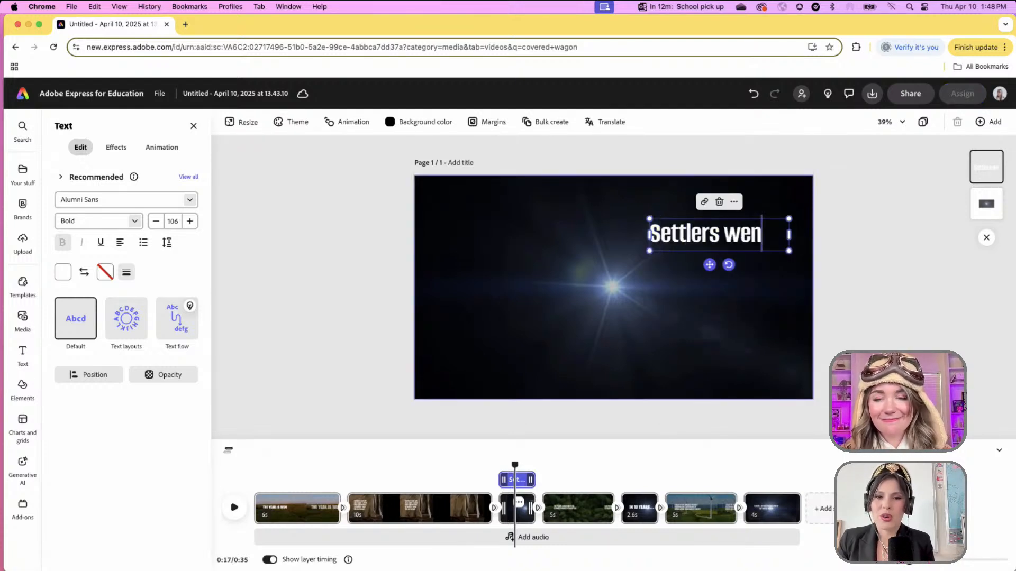
text(t to both O)
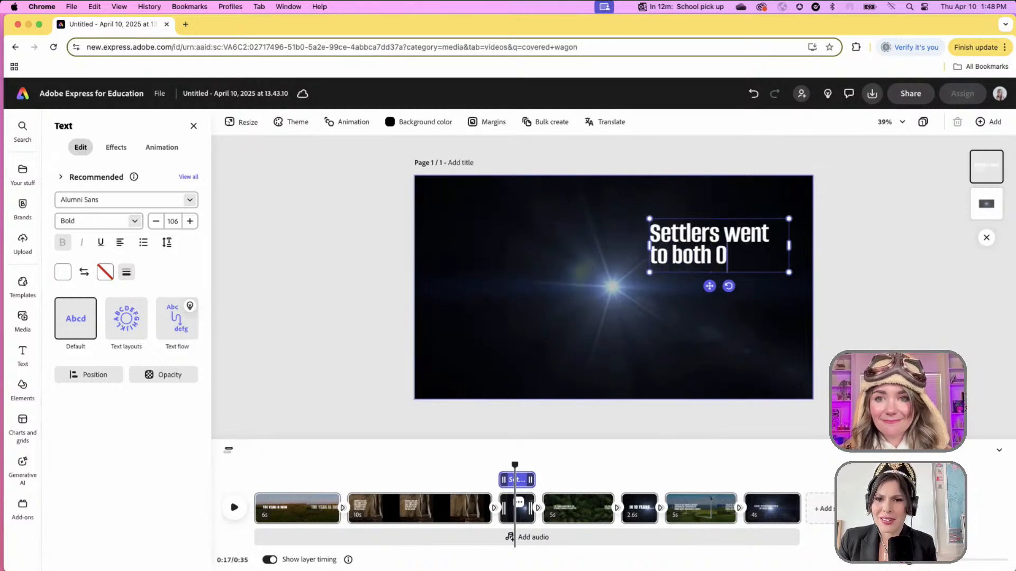
text(regon and California)
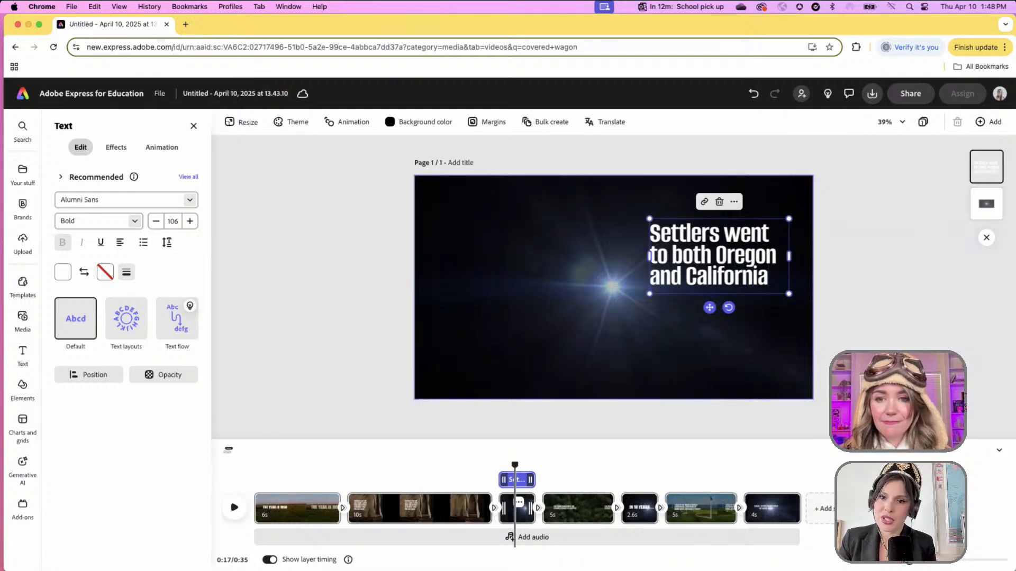
text(. They cam)
key(BackSpace)
key(BackSpace)
key(BackSpace)
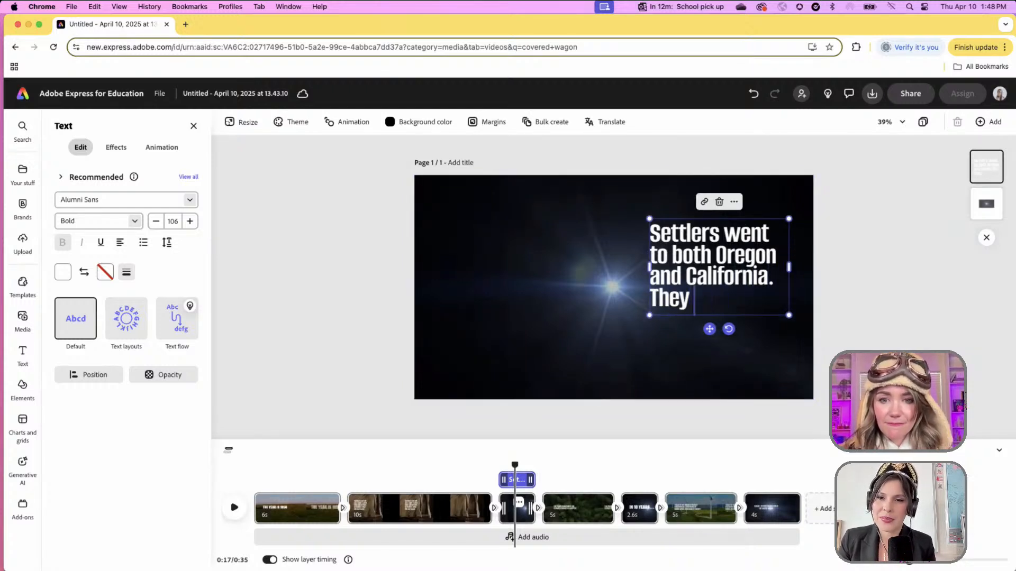
text(came for gold, business. O)
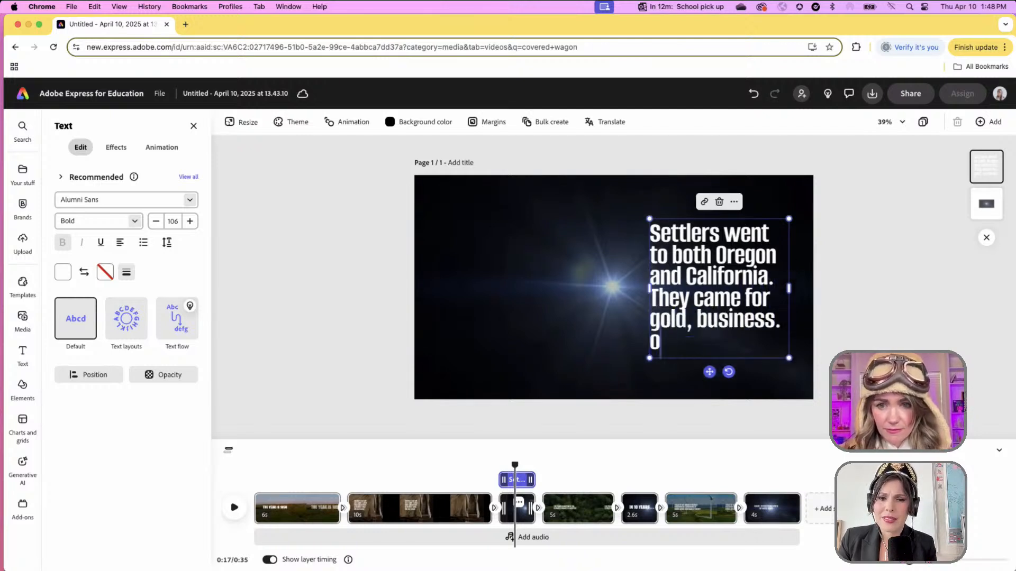
key(BackSpace)
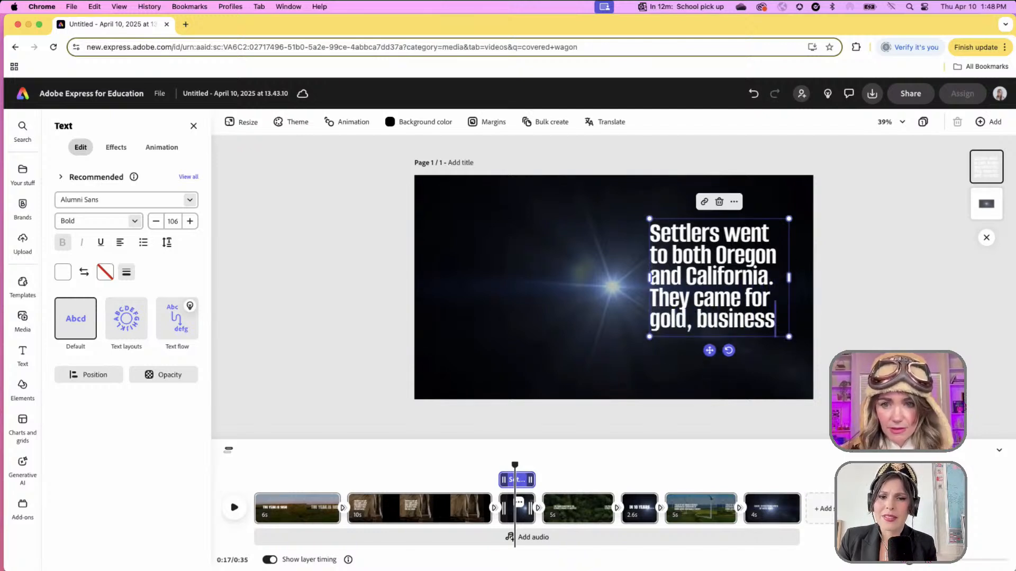
text(opportunities, and)
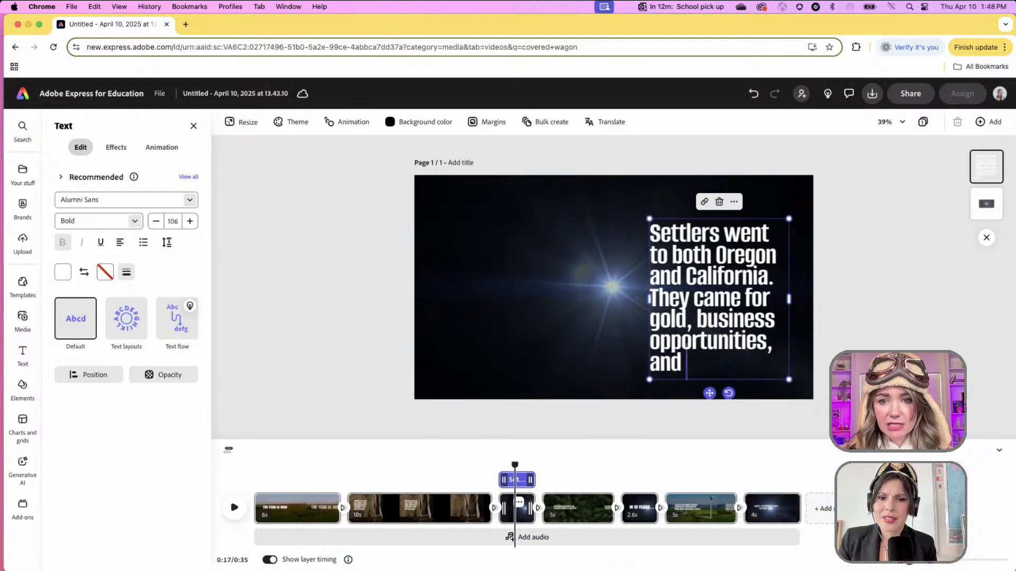
text( LAND.)
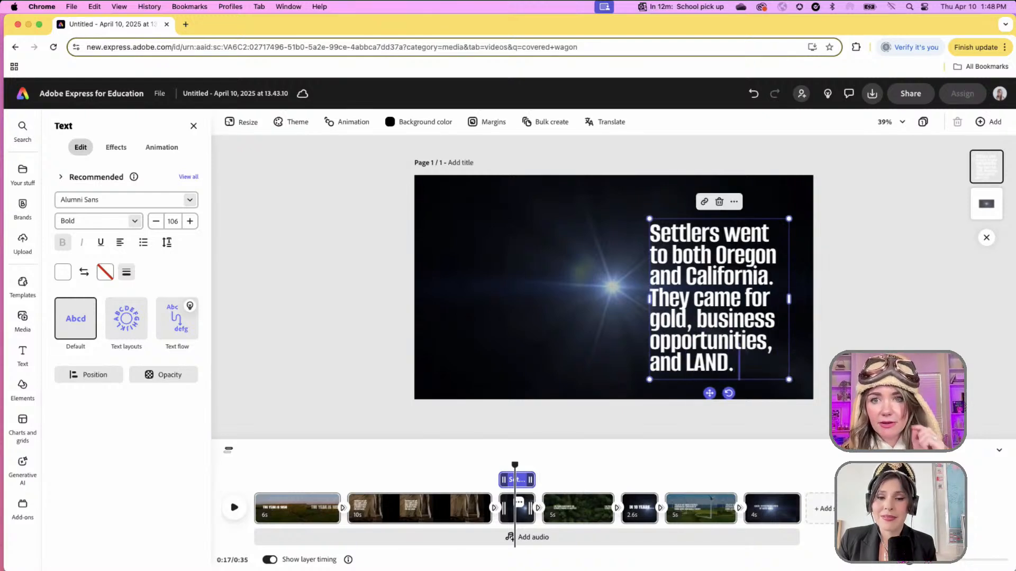
drag(710, 393, 714, 378)
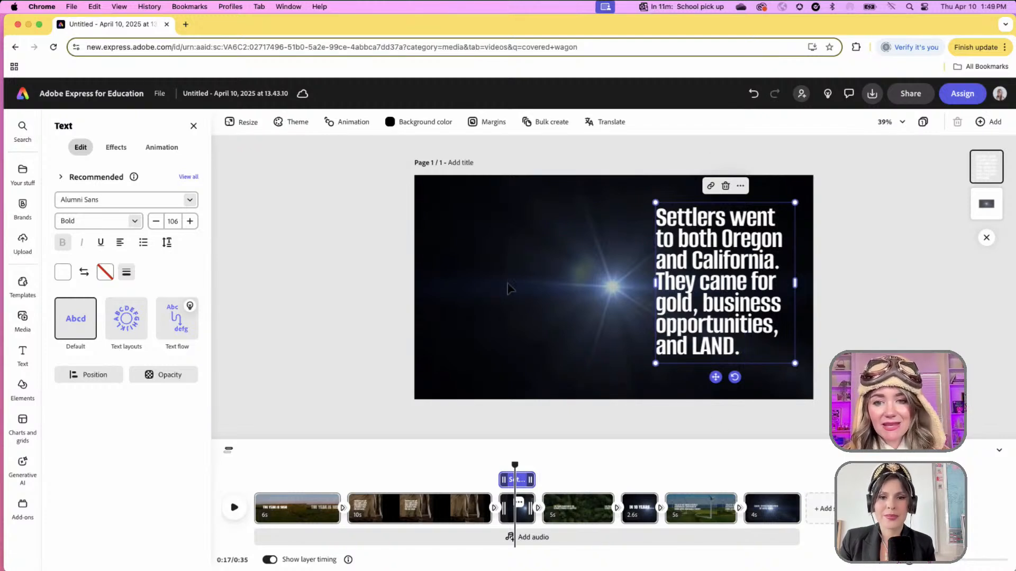
- Replace the starry background with the first 'gold mining' stock clip of a hand holding a nugget
click(456, 276)
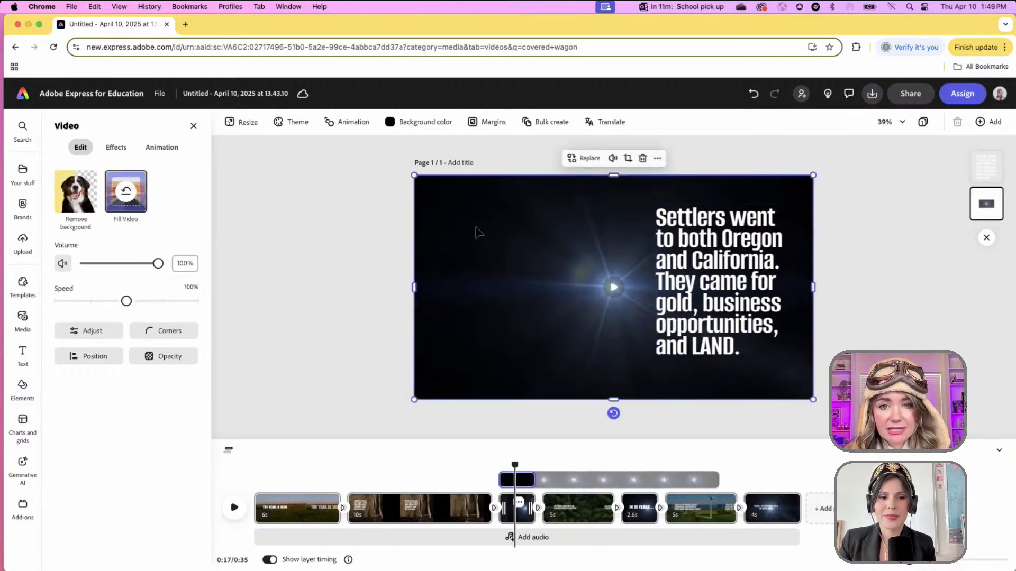
click(583, 163)
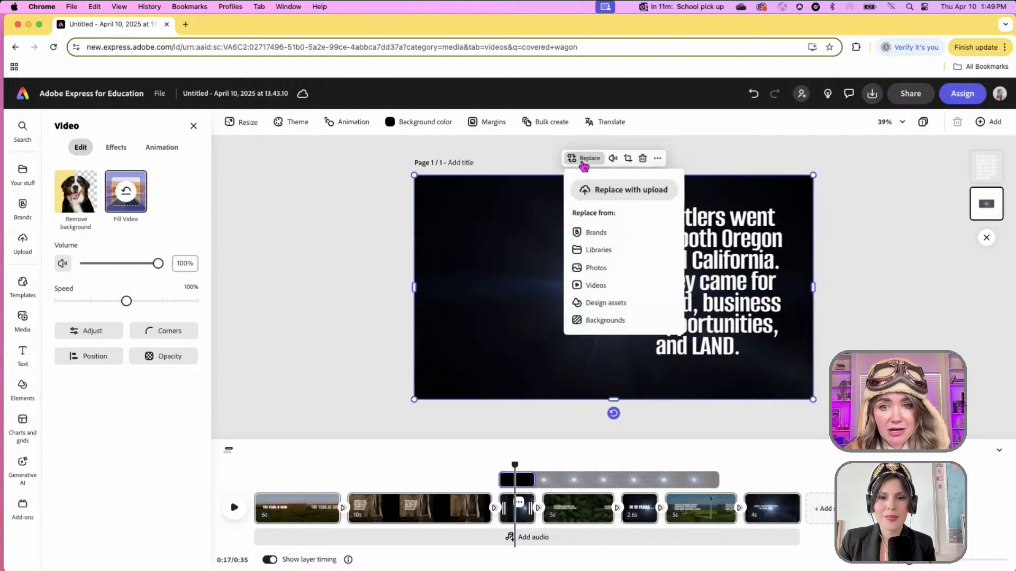
click(635, 287)
triple_click(139, 257)
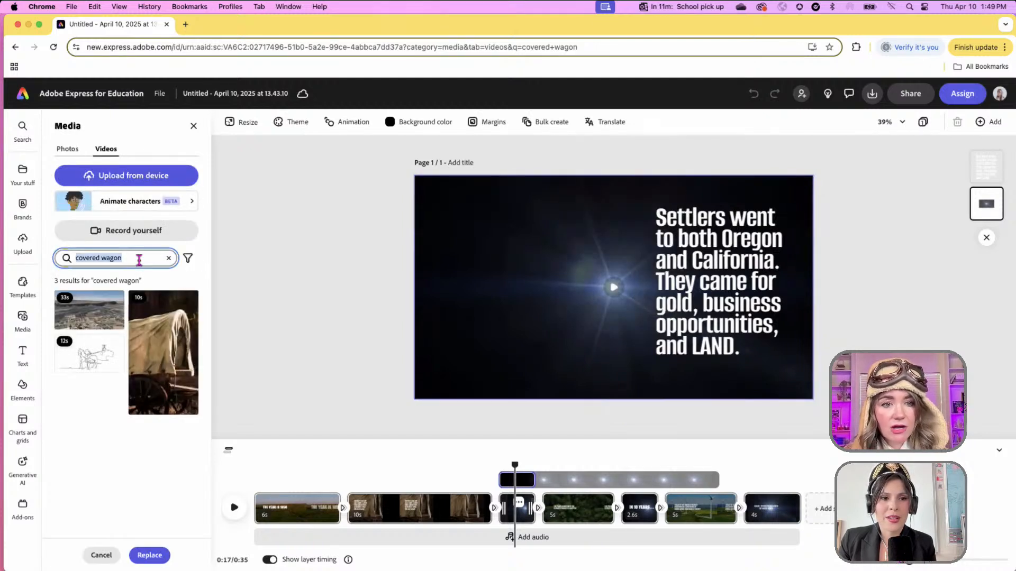
text(ca)
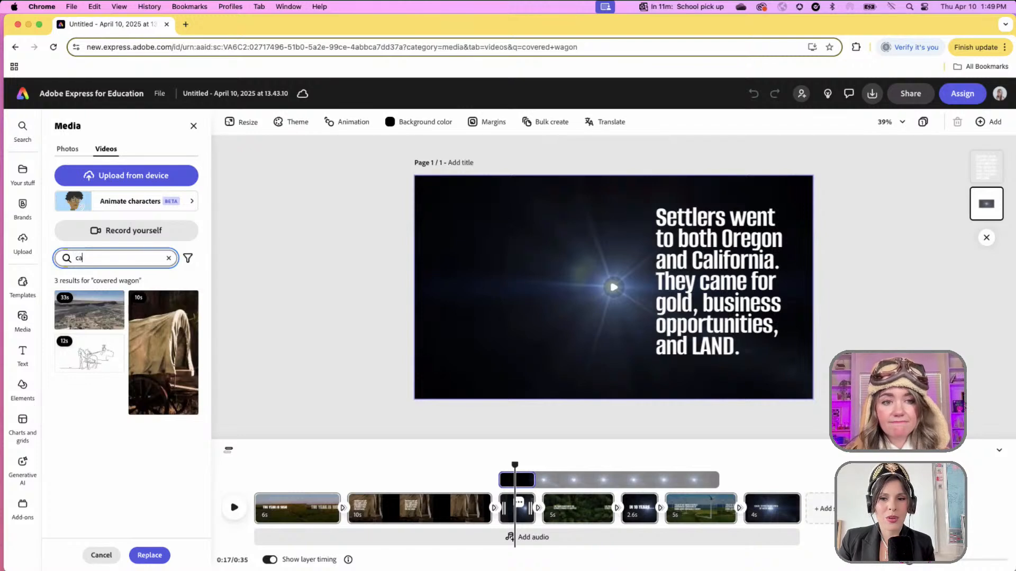
key(BackSpace)
key(BackSpace)
text(gold)
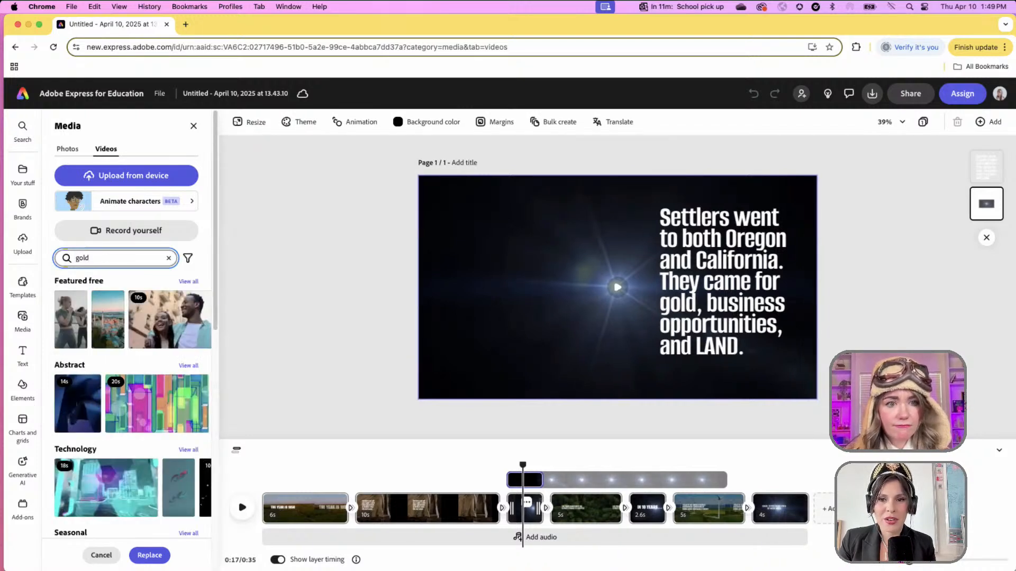
text( r)
key(BackSpace)
key(BackSpace)
text(min)
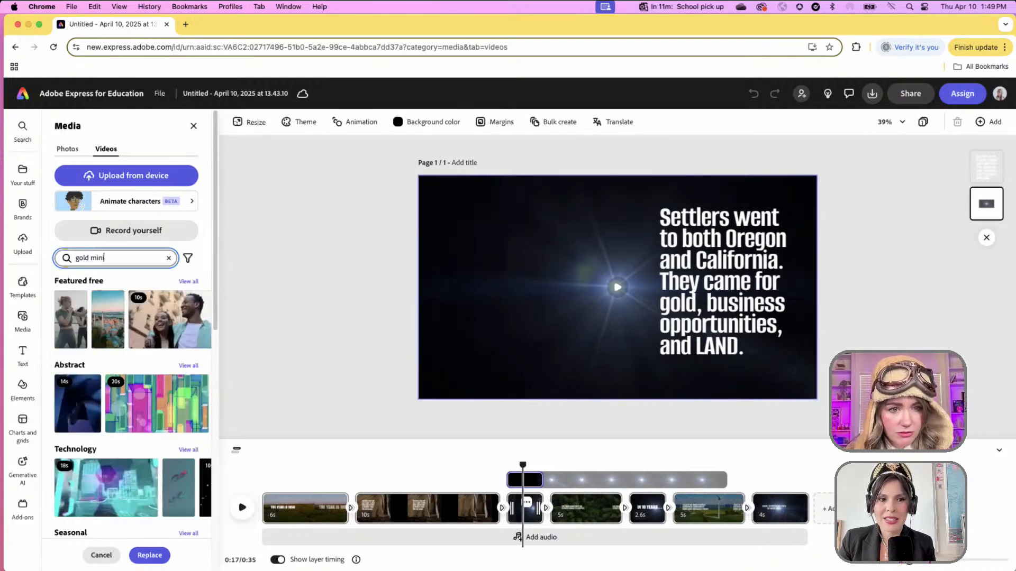
text(ing)
key(Return)
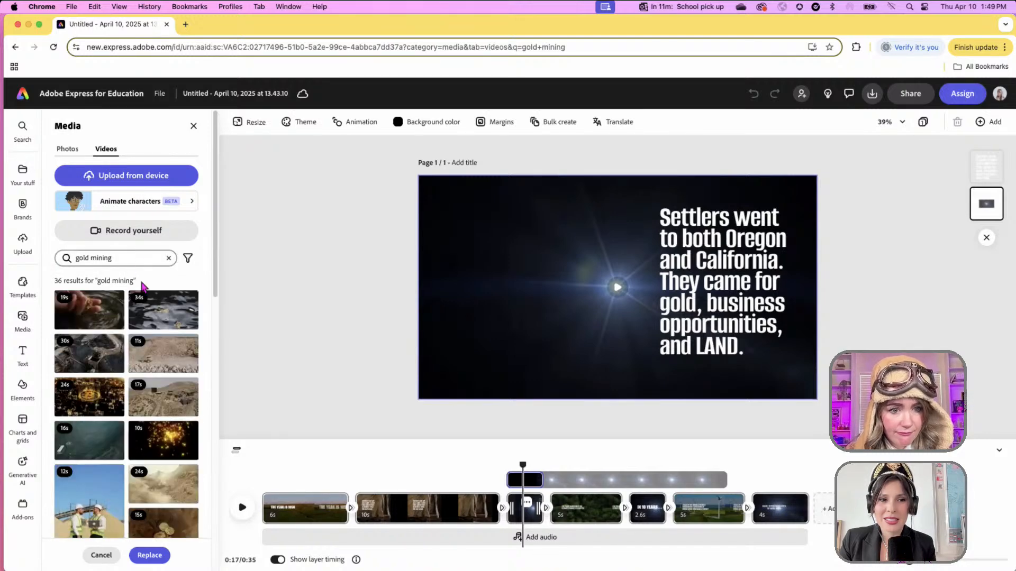
click(106, 309)
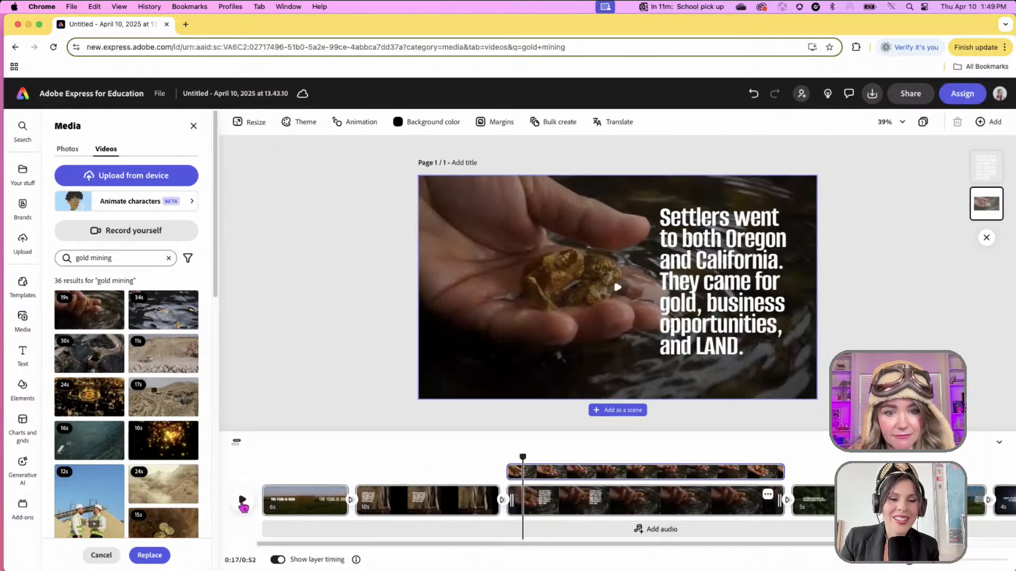
- Preview the gold clip and trim it so the whole video runs 39 seconds
click(243, 501)
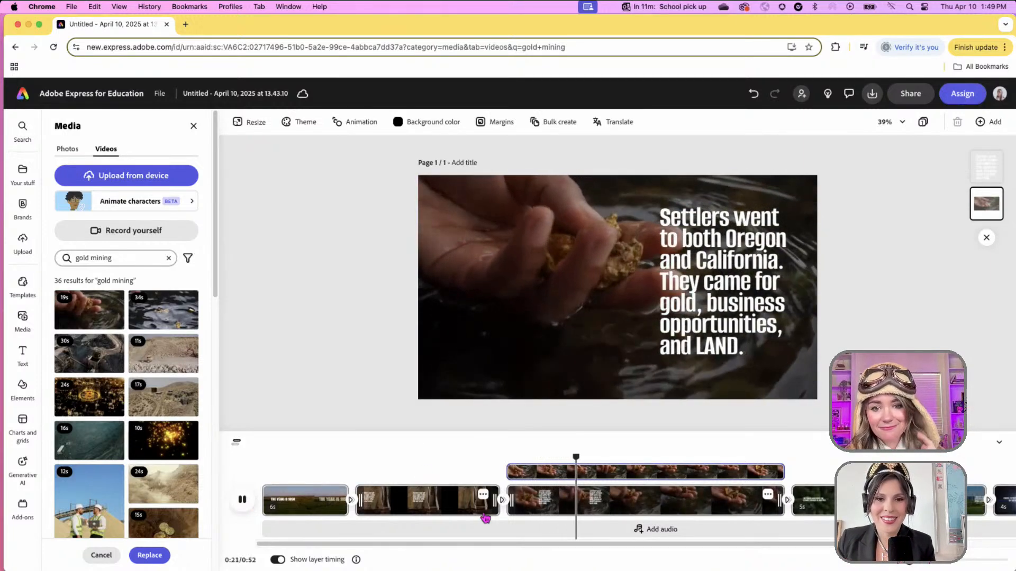
drag(780, 500, 595, 504)
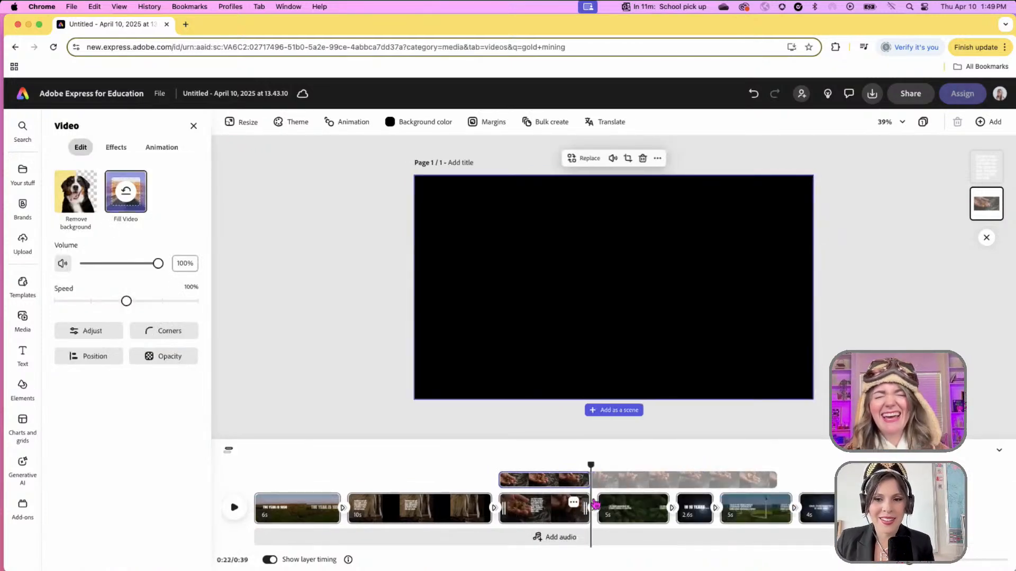
drag(590, 465, 622, 483)
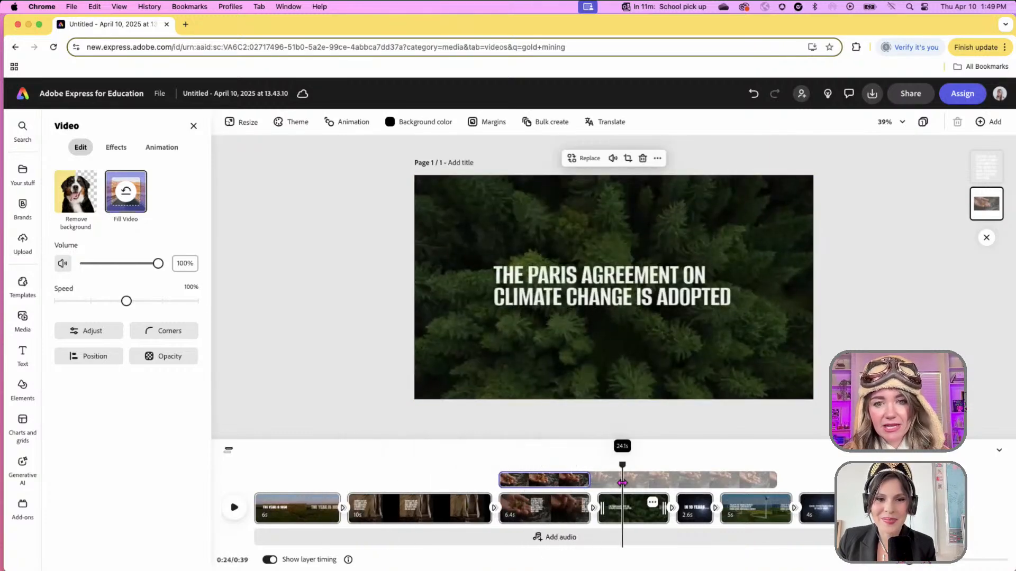
- Replace the forest caption with 'ALTHOUGH IT WAS AN EXCITING ADVENTURE, IT WAS A TREACHEROUS, DANGEROUS JOURNEY-- AND CREATED A LOT OF CONFLICT…'
click(562, 299)
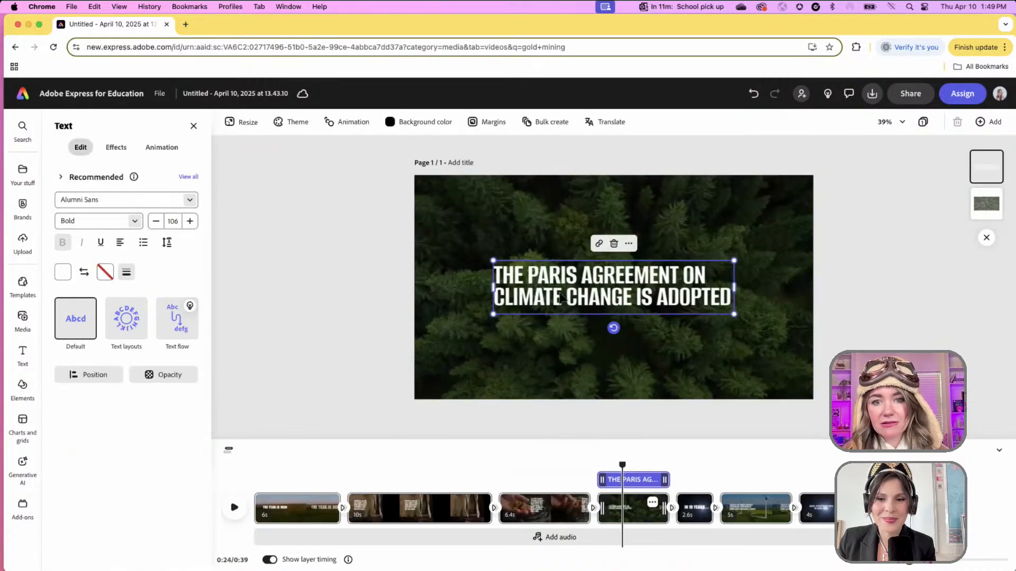
double_click(572, 287)
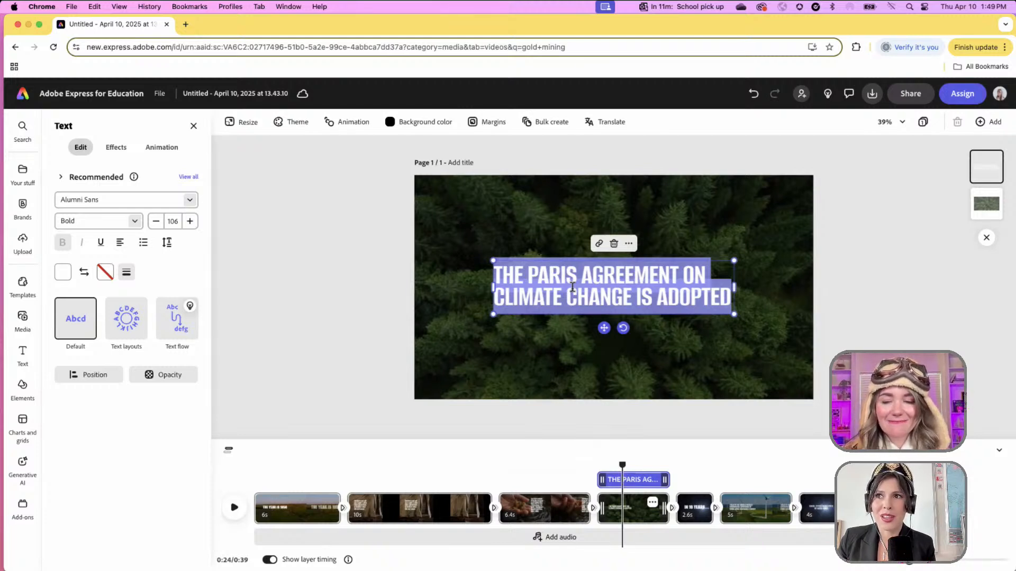
text(ALTHOUGH IT WA)
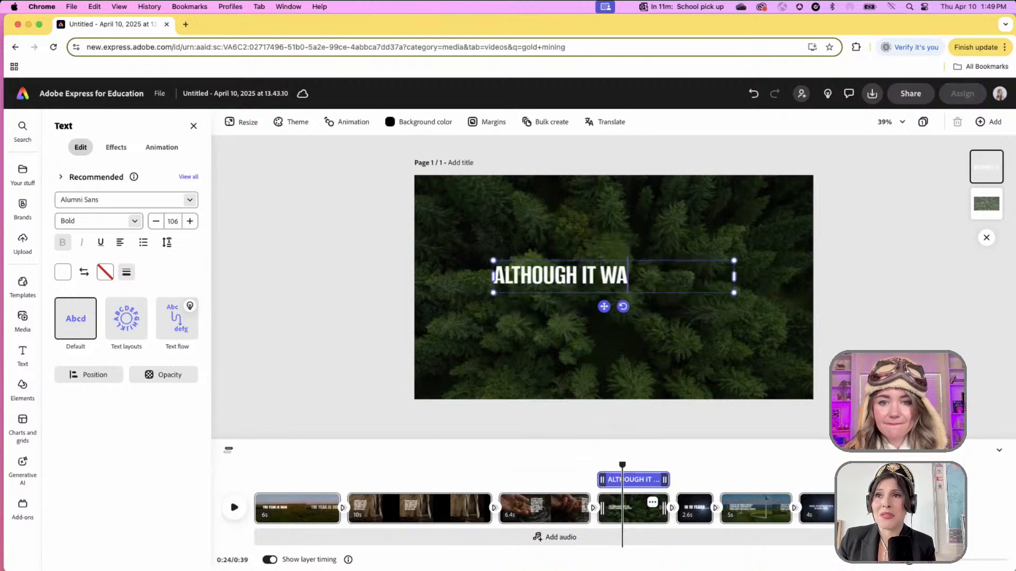
text(S AN EXCITING A)
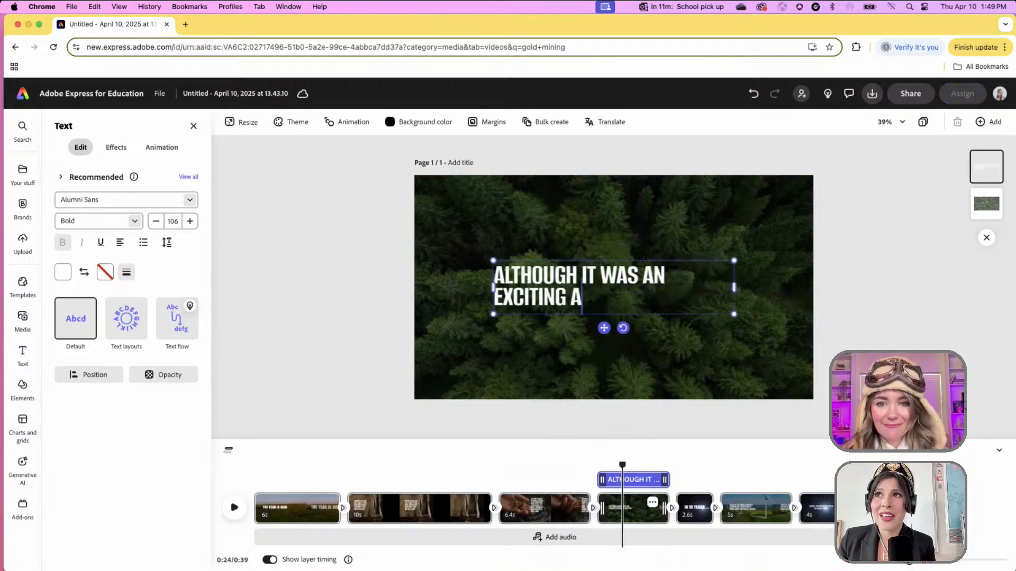
text(DVENTURE, IT WAS)
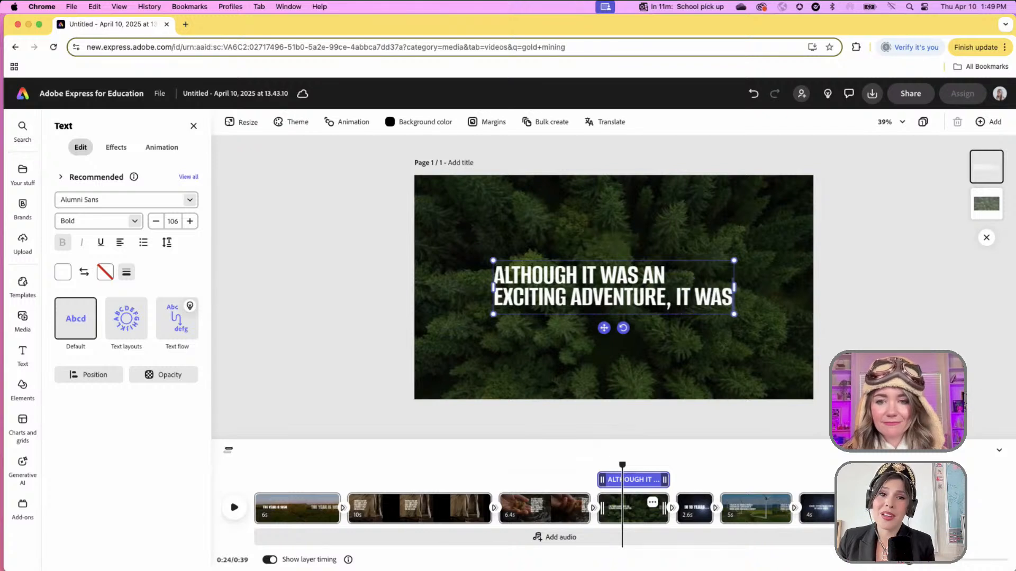
text( A TREAT)
key(BackSpace)
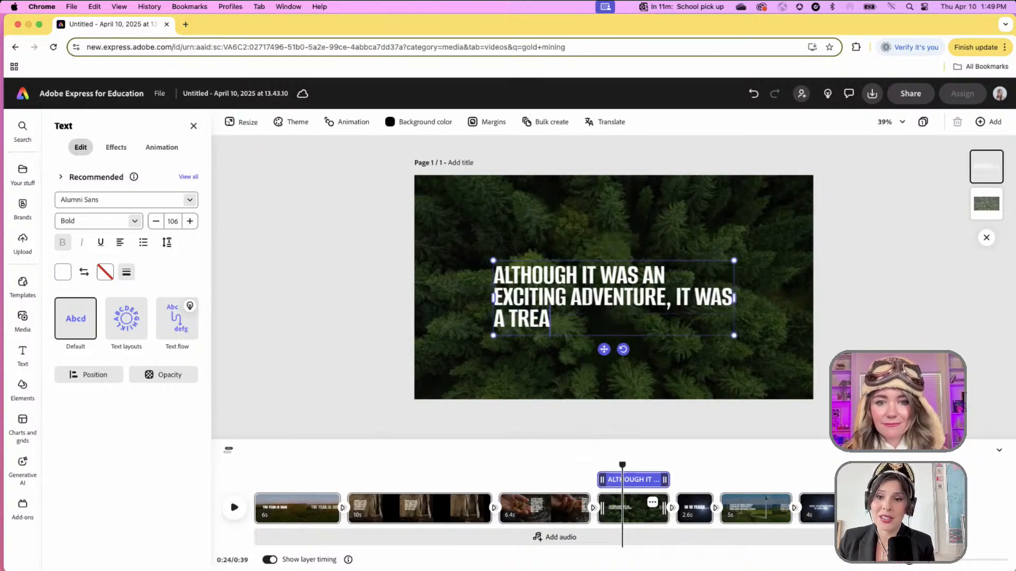
text(CHEROUS, DANG)
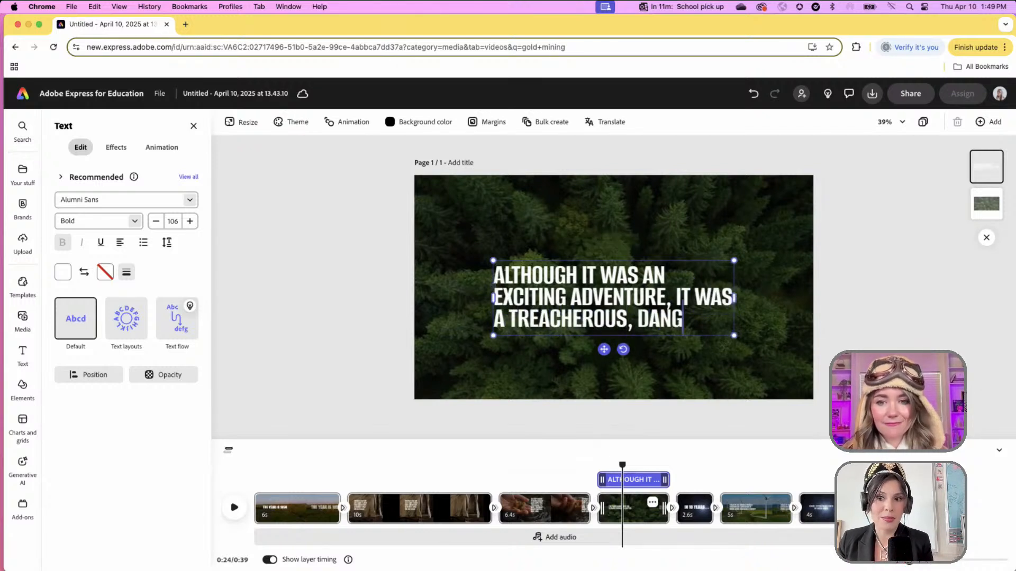
text(EROUS JOURNEY)
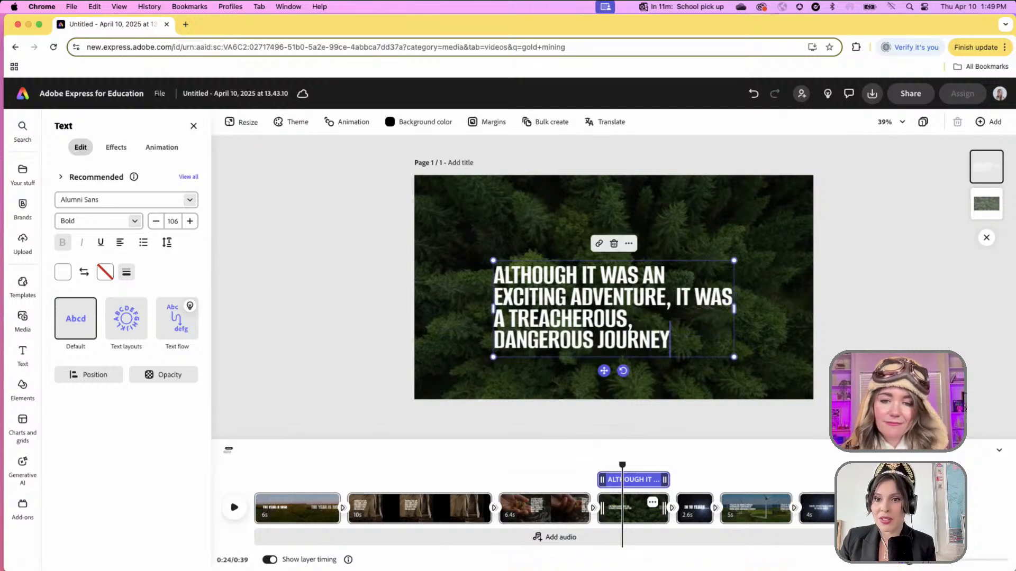
text(--)
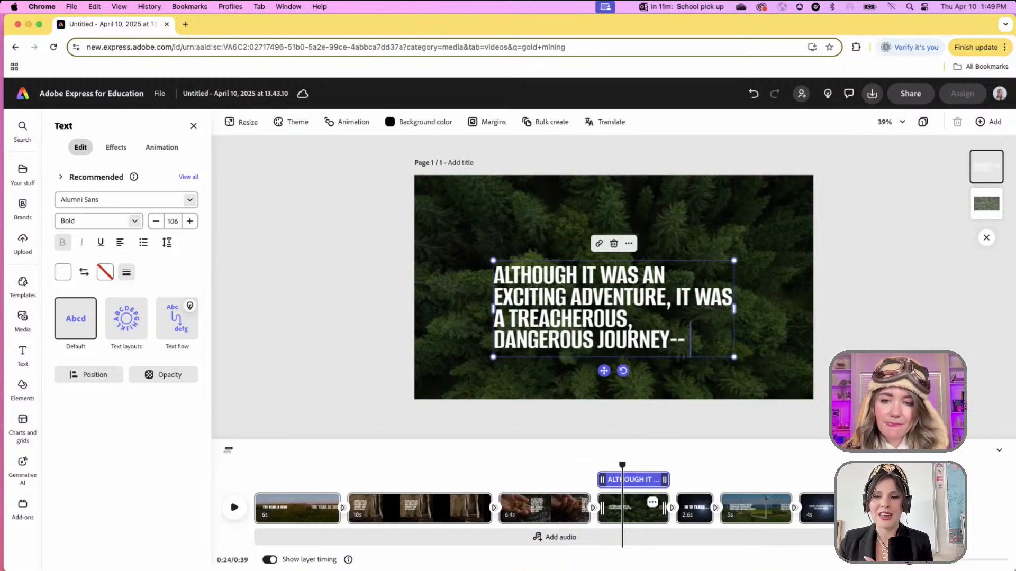
text( AND)
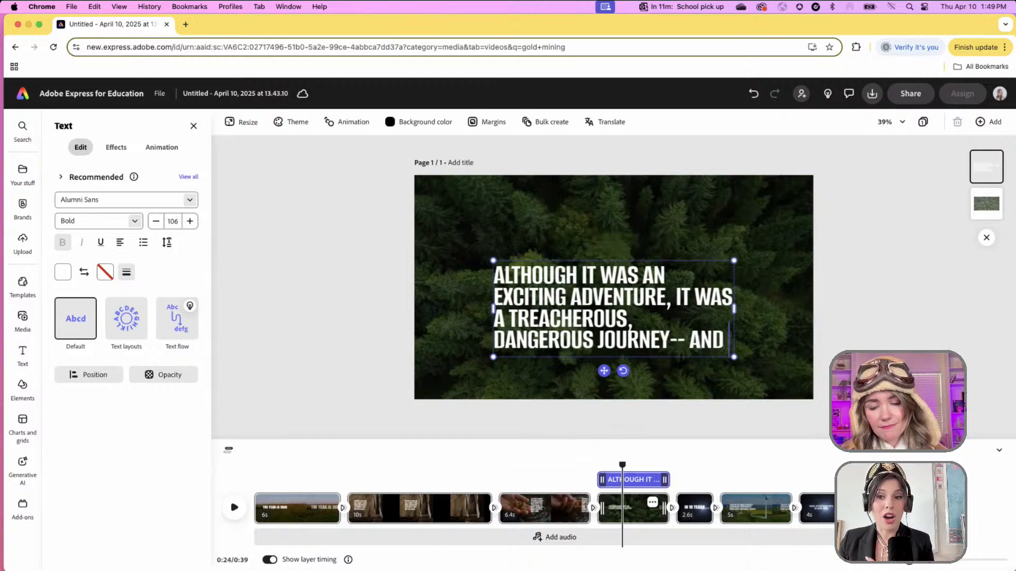
text( CREATED AL)
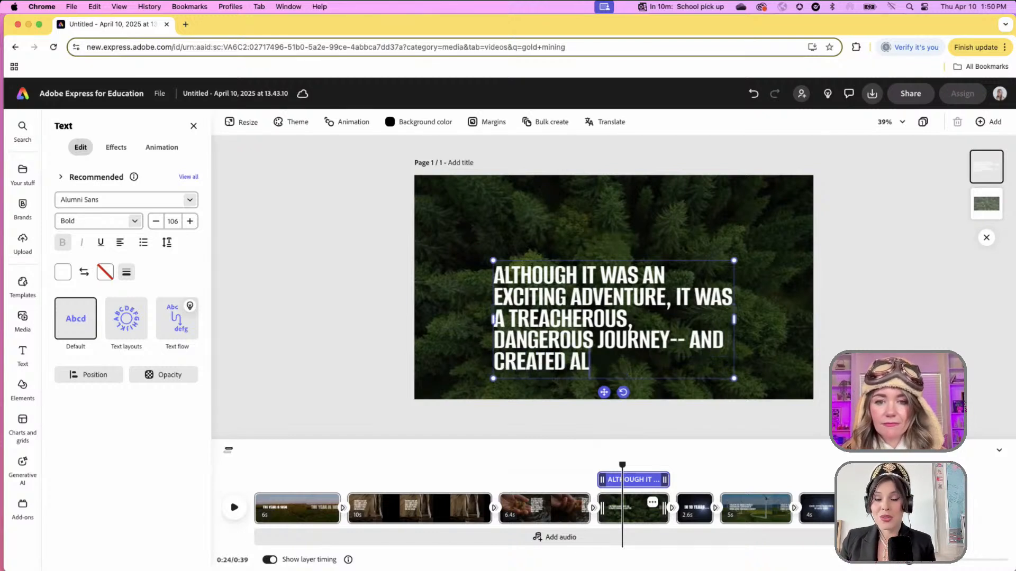
key(BackSpace)
text(LOT OF CONFL)
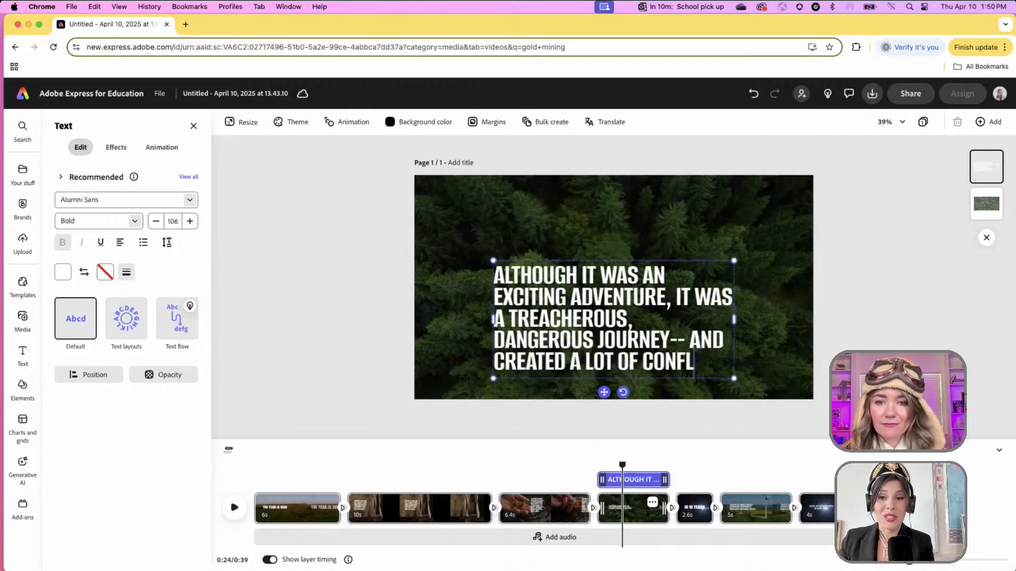
text(ICT WITH THE)
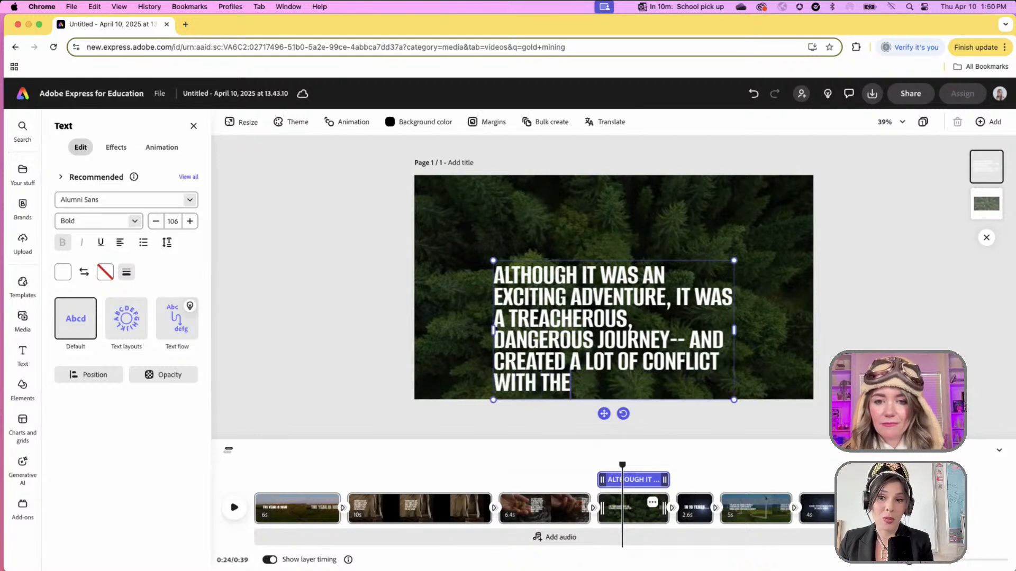
text( PEOPLE WHO ALREADY LIVED THERE.)
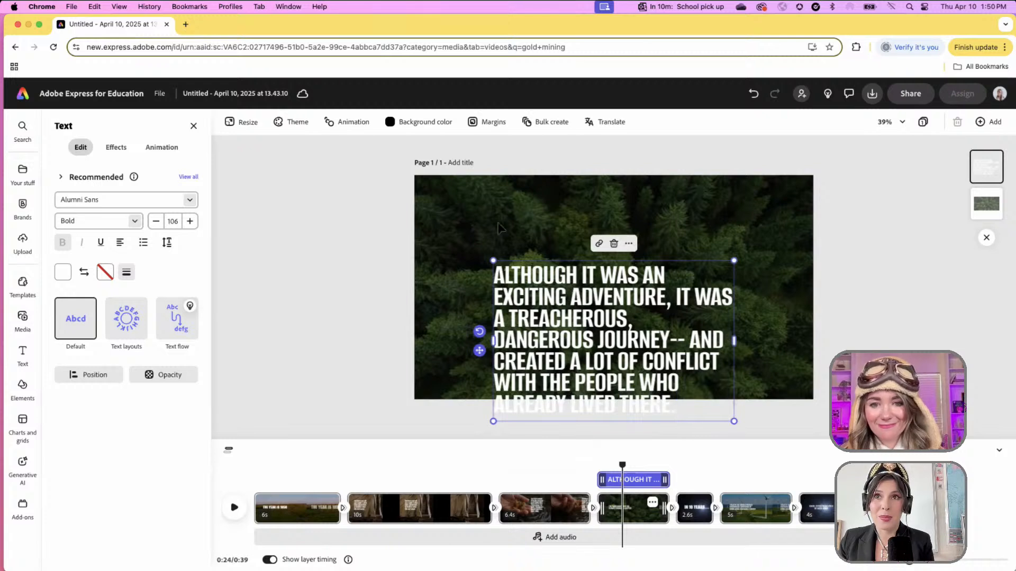
- Move the forest caption up into frame, then select the opening 'The year is 1850' clip
key(Escape)
drag(570, 294, 573, 252)
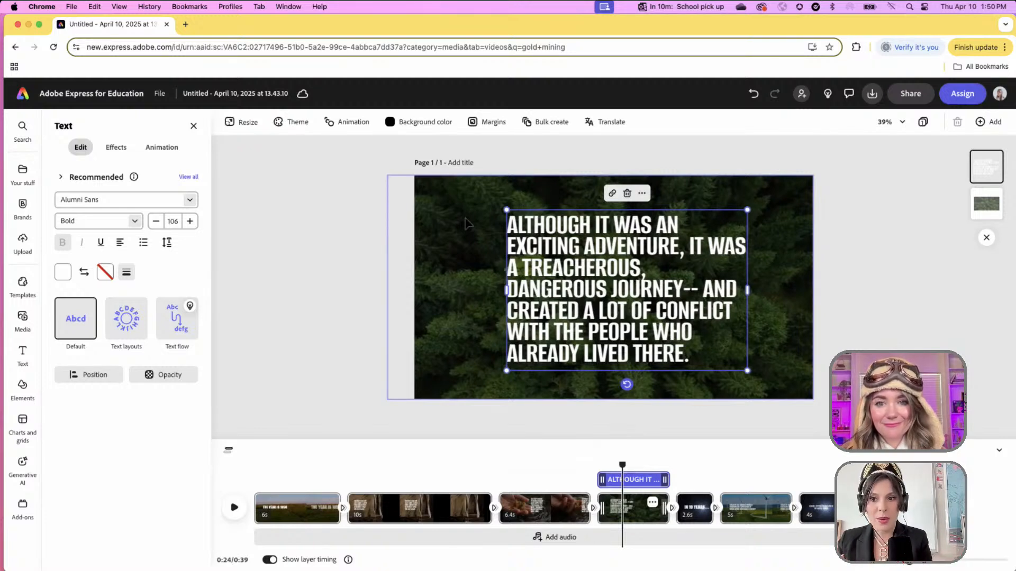
click(465, 222)
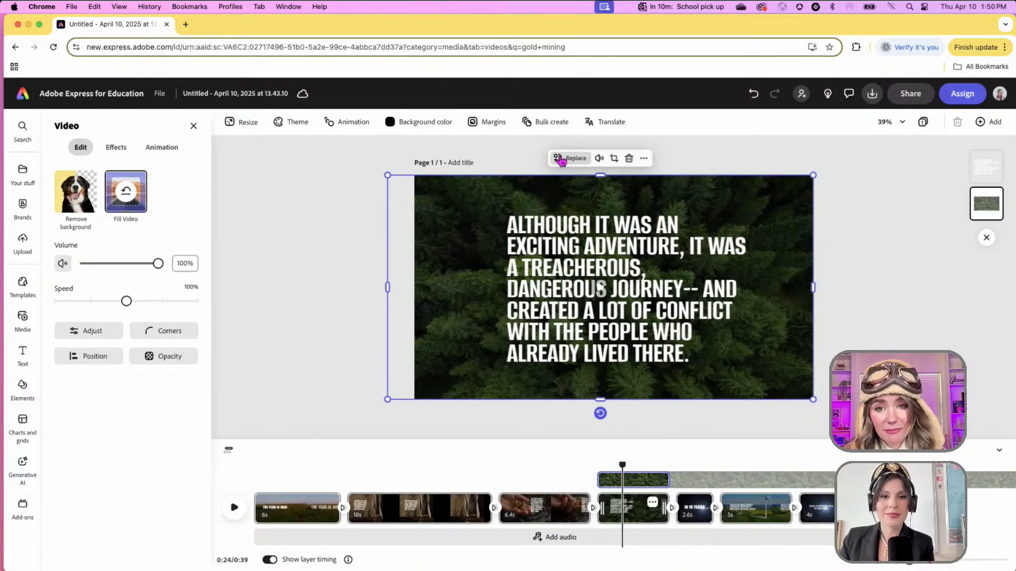
click(562, 160)
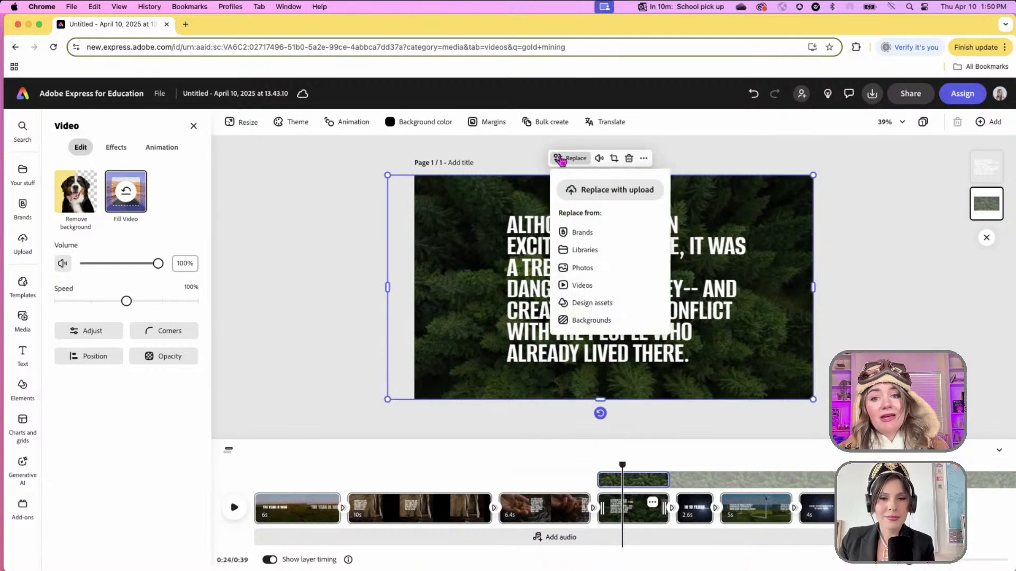
click(342, 247)
drag(451, 465, 487, 466)
click(158, 502)
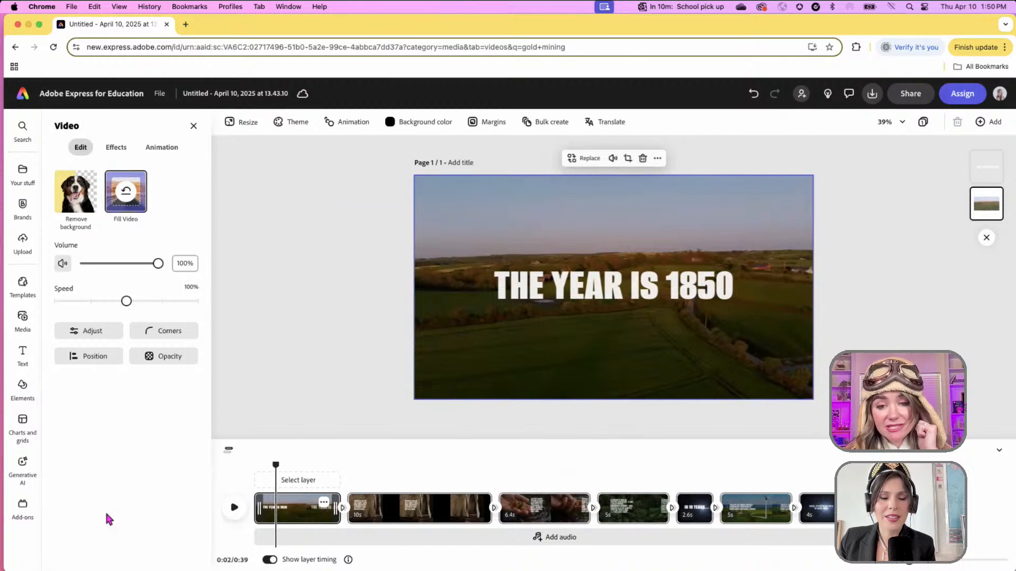
- Search the audio library for 'dramatic film' music and browse the results
drag(275, 465, 257, 465)
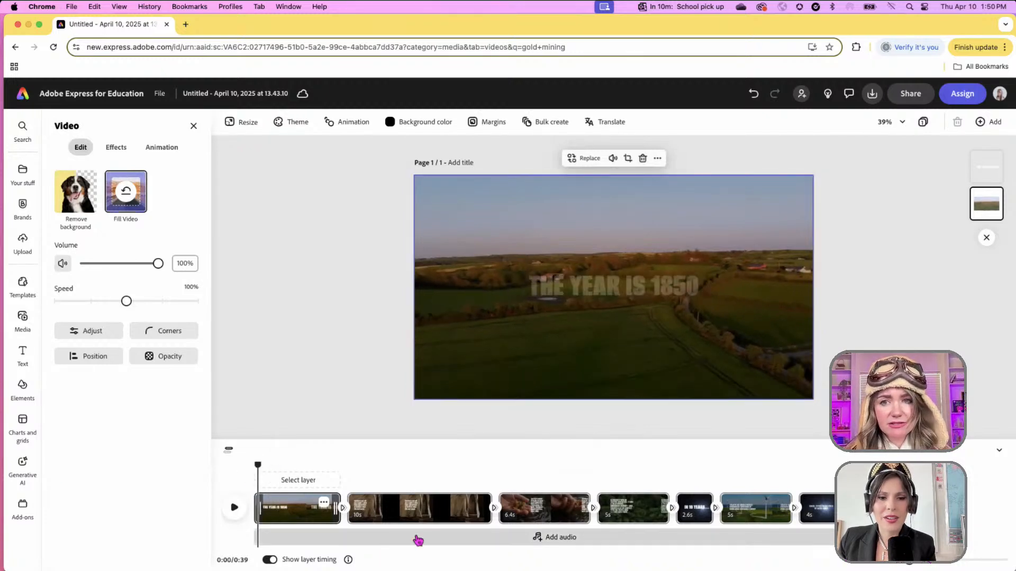
key(Escape)
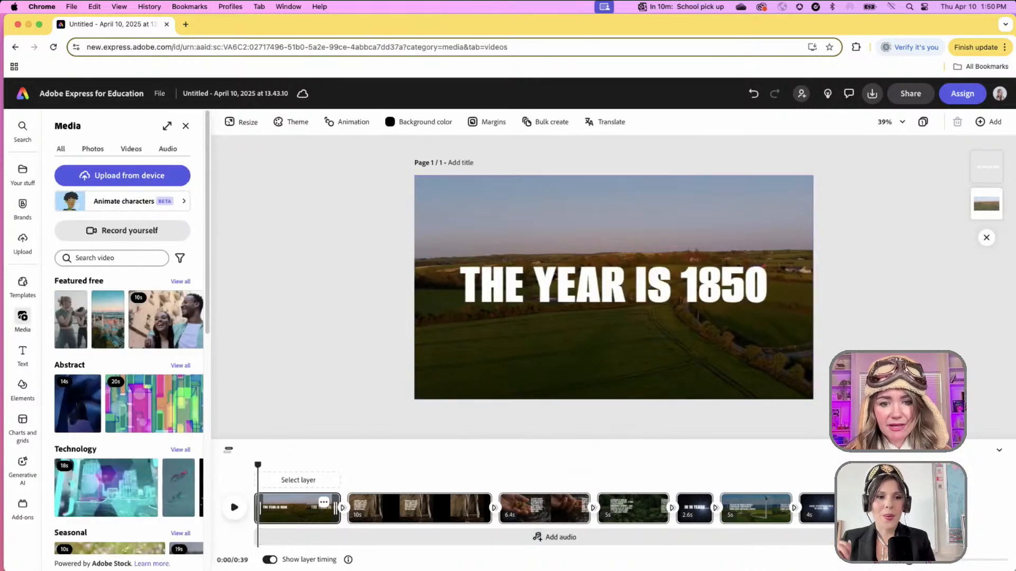
click(523, 541)
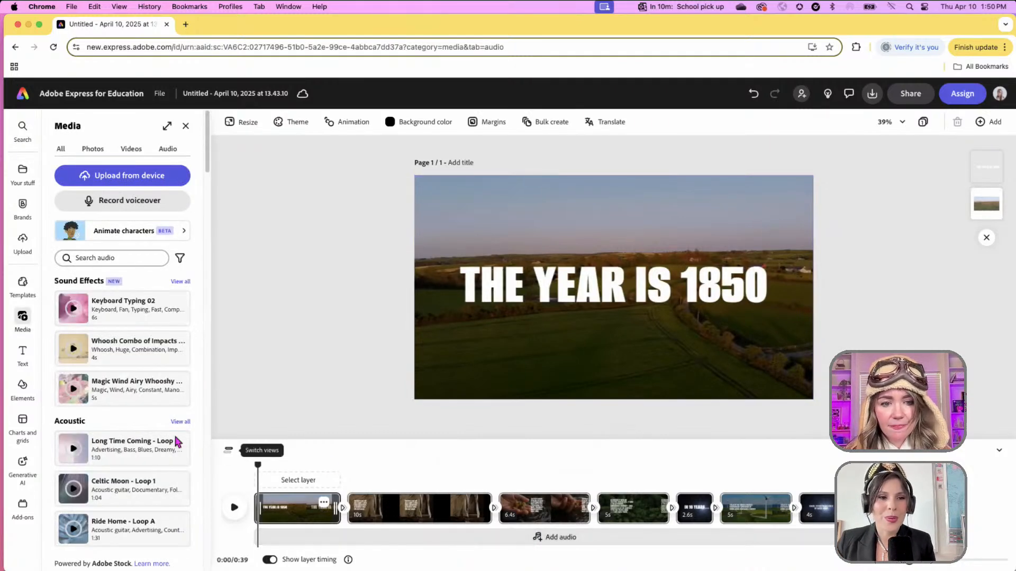
click(130, 259)
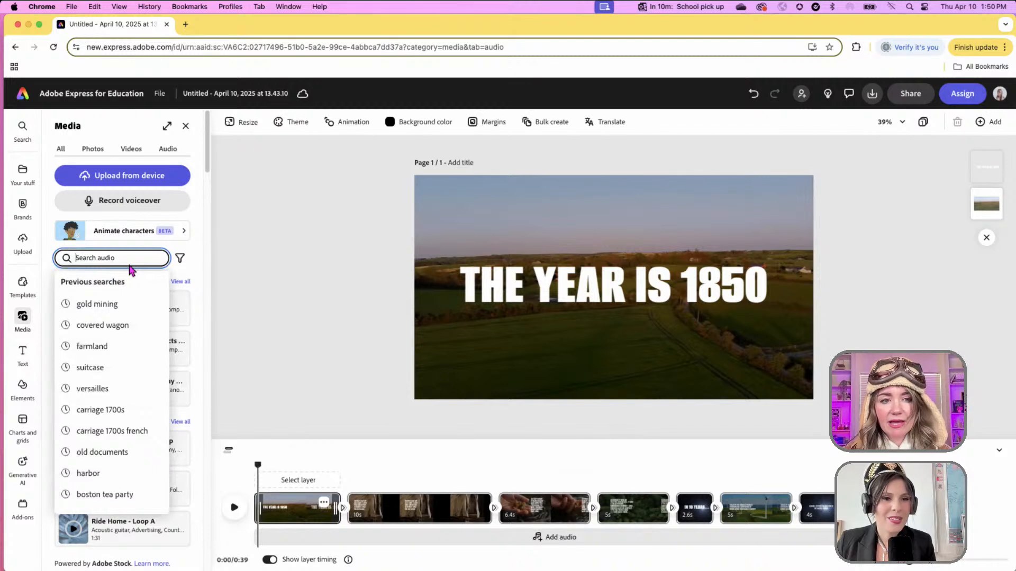
text(dram)
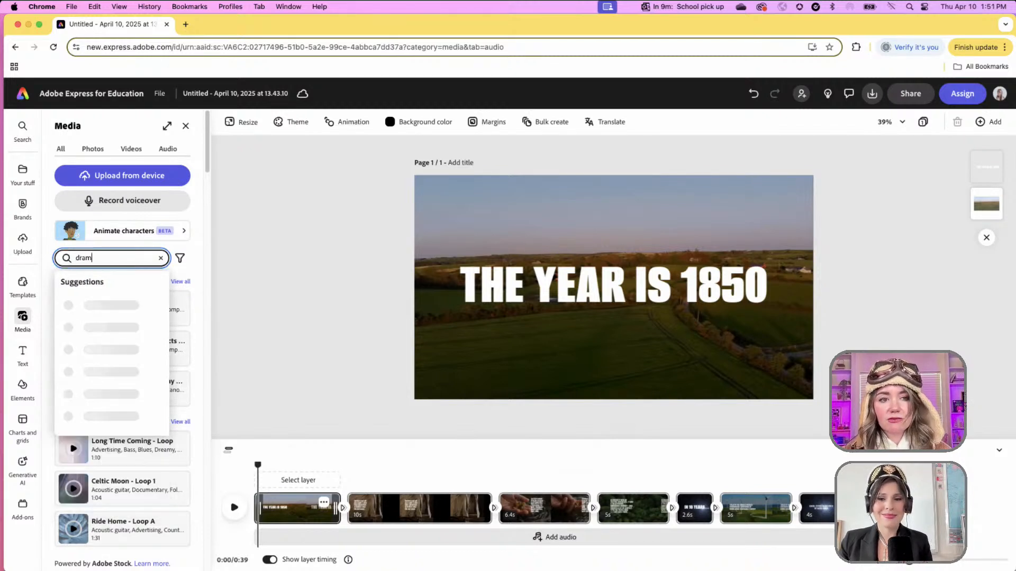
text(atic film)
key(Return)
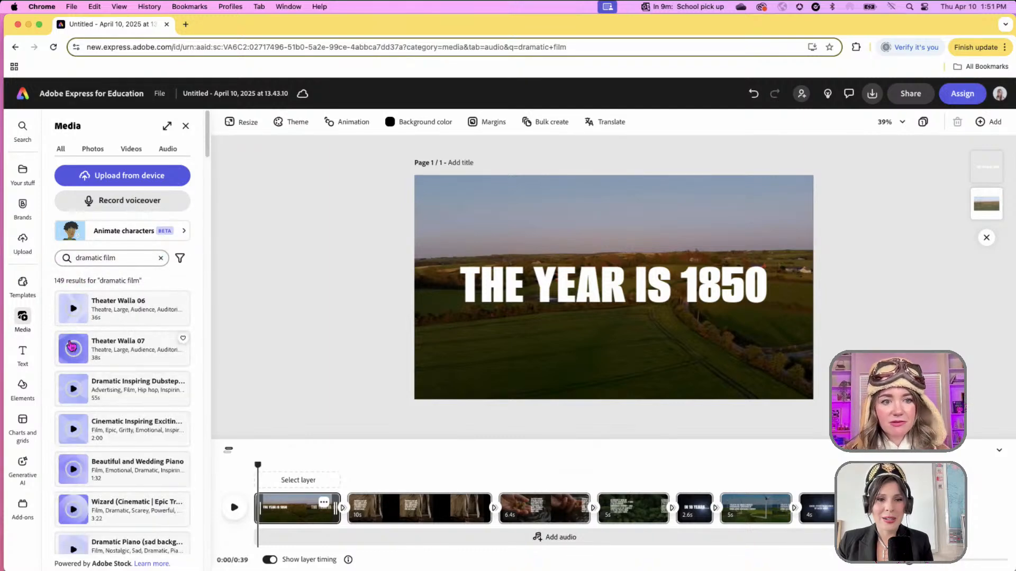
scroll(94, 376, down, 5)
scroll(94, 376, down, 5)
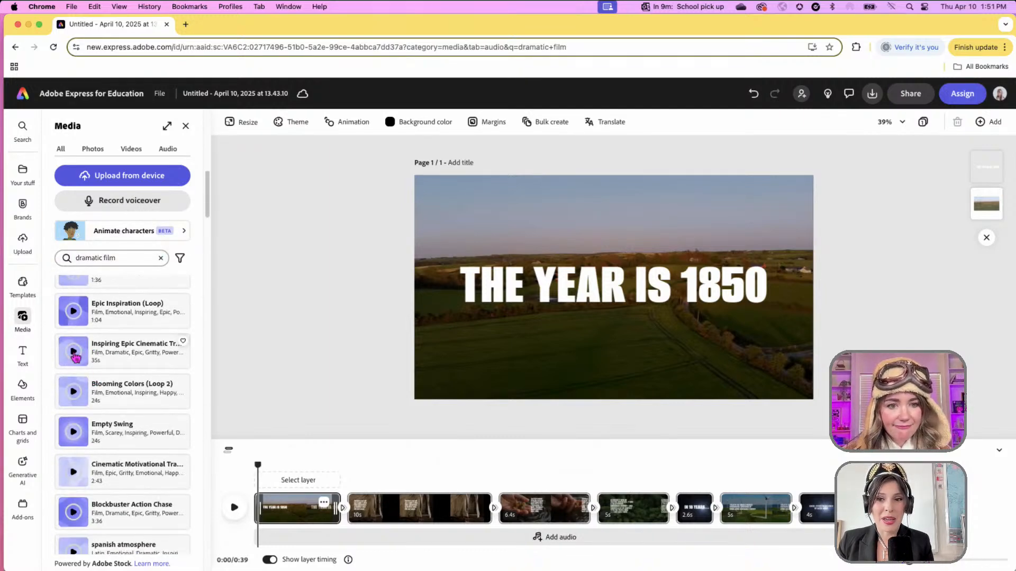
scroll(75, 357, up, 2)
scroll(76, 358, up, 1)
triple_click(100, 258)
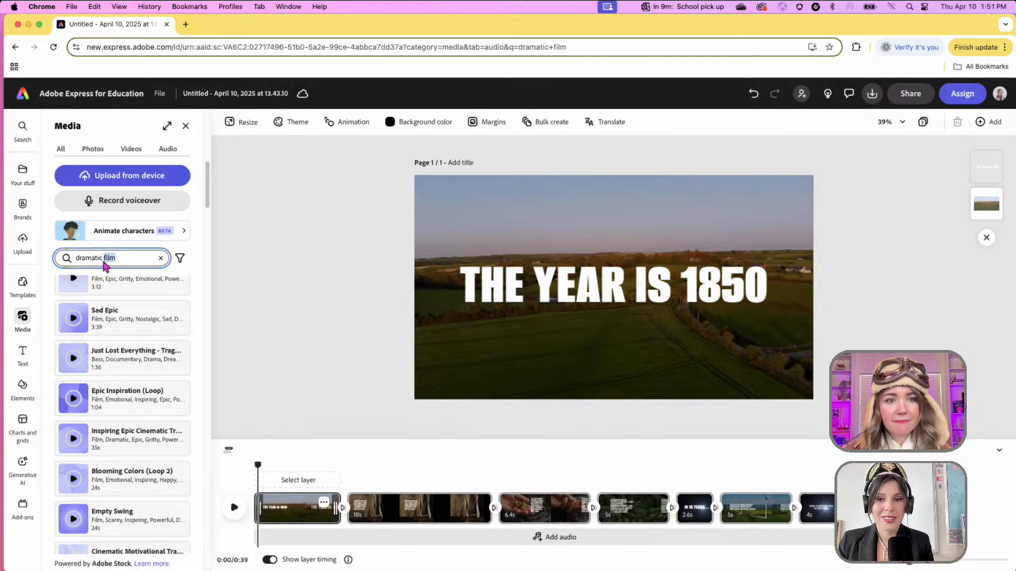
- Search 'banjo', preview Giddy Up, Acoustic Reverie and Old Country, then add Old Country (loop)
text(banjo)
key(Return)
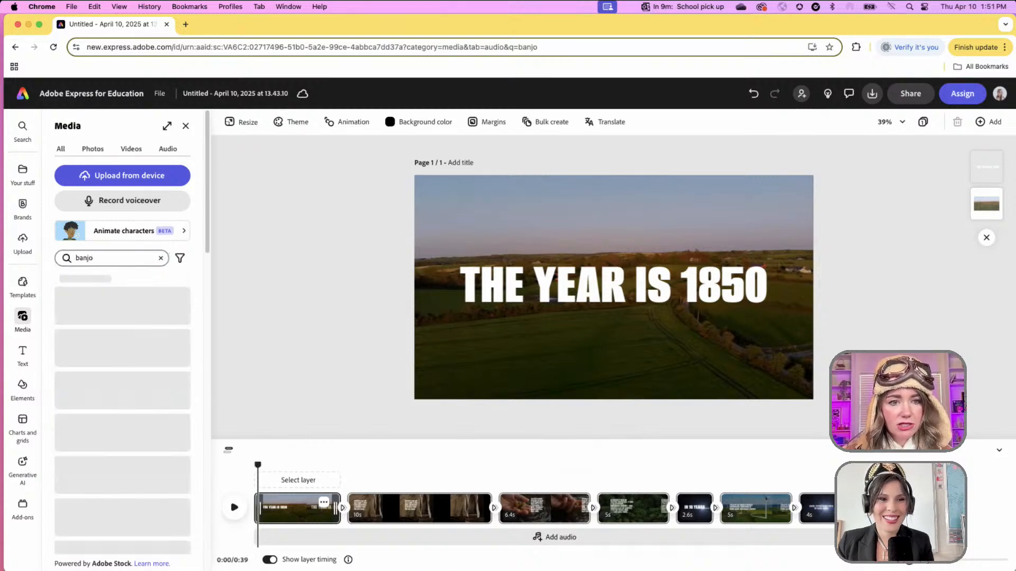
scroll(93, 328, down, 5)
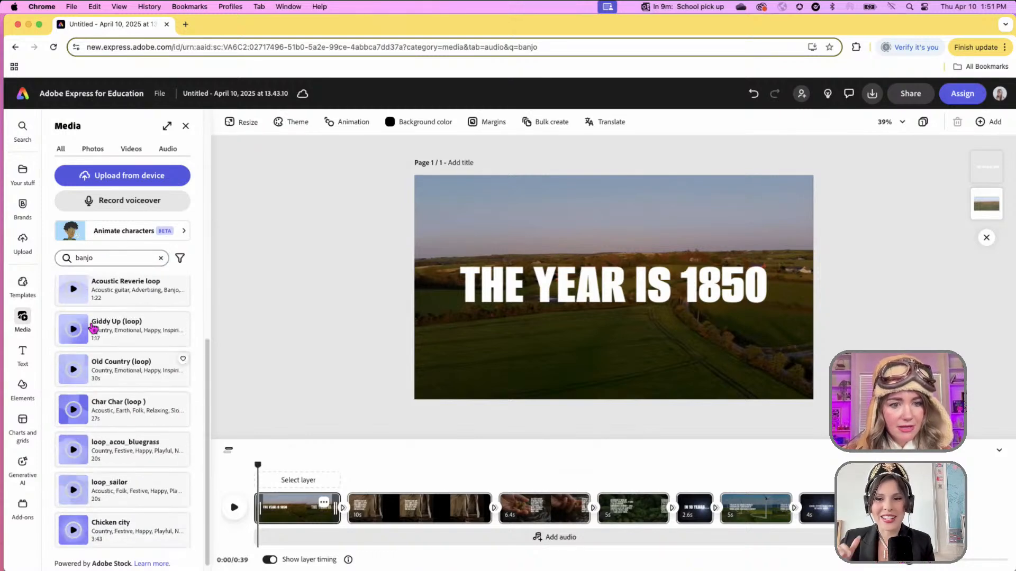
scroll(93, 328, up, 2)
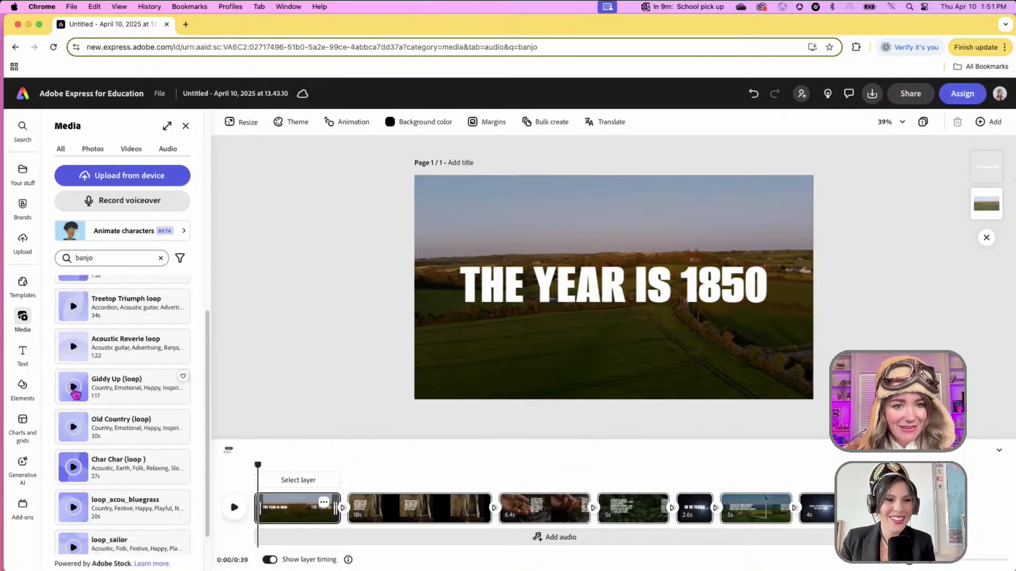
click(74, 389)
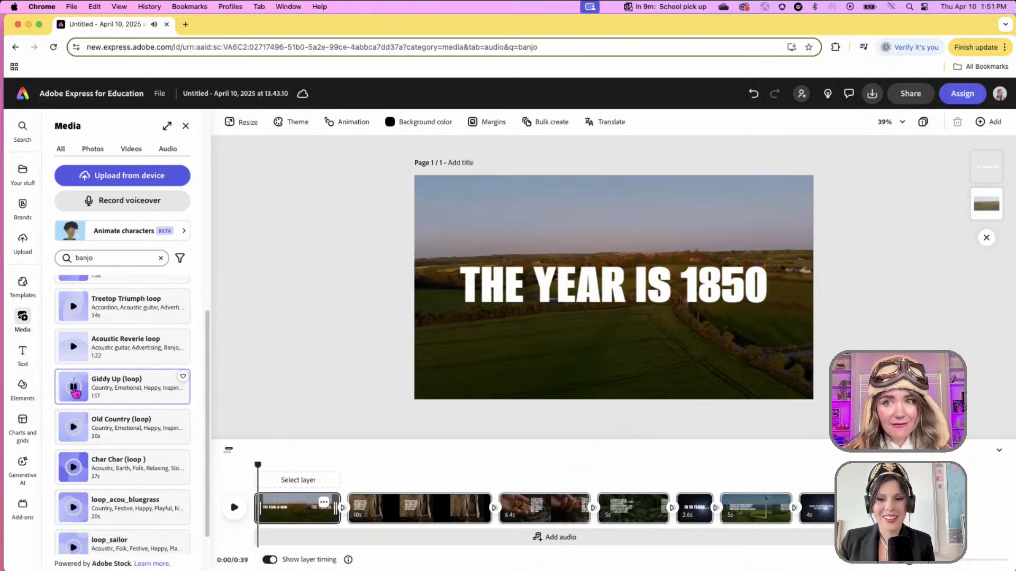
click(73, 389)
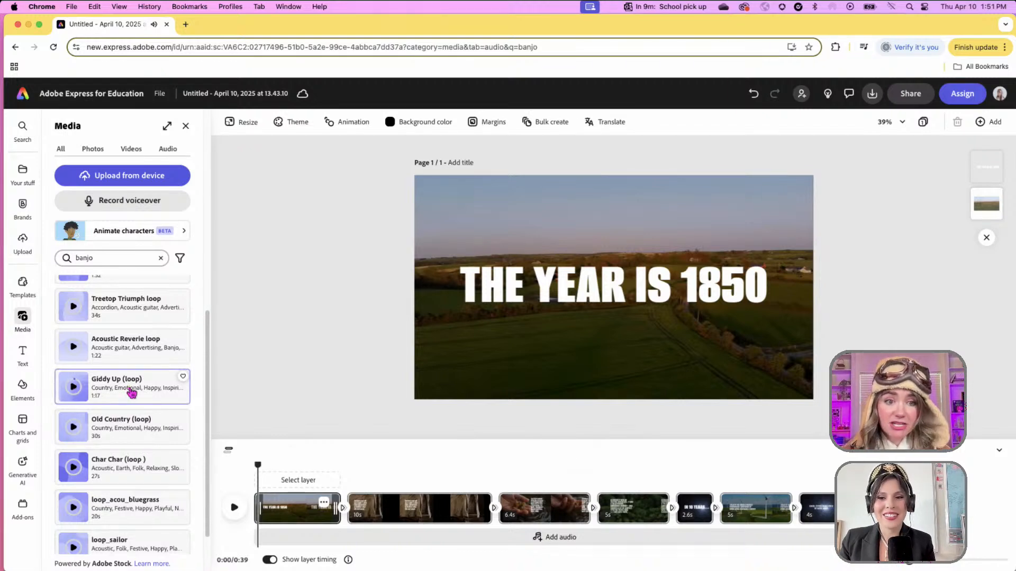
click(74, 348)
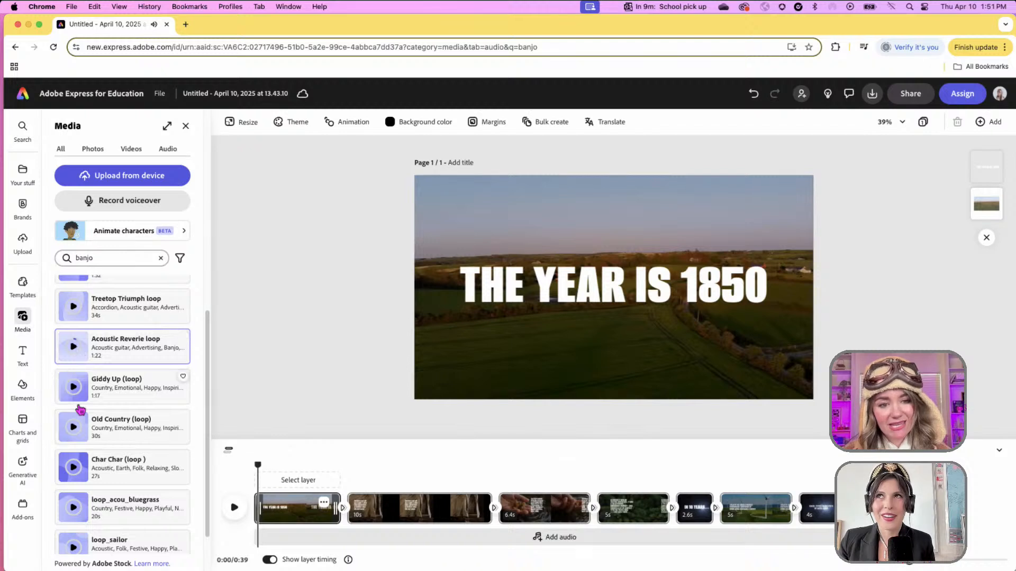
scroll(80, 443, down, 1)
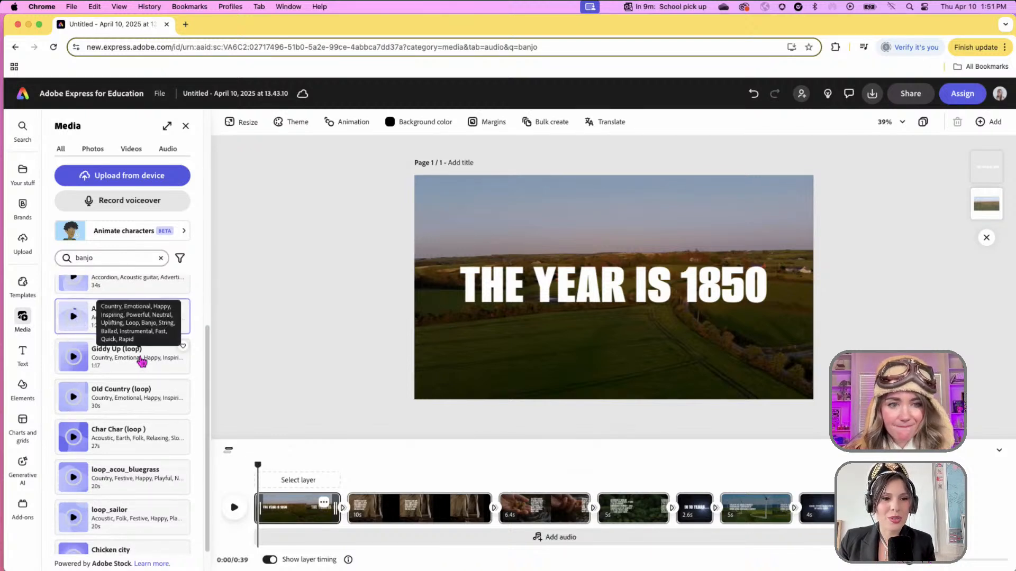
click(75, 398)
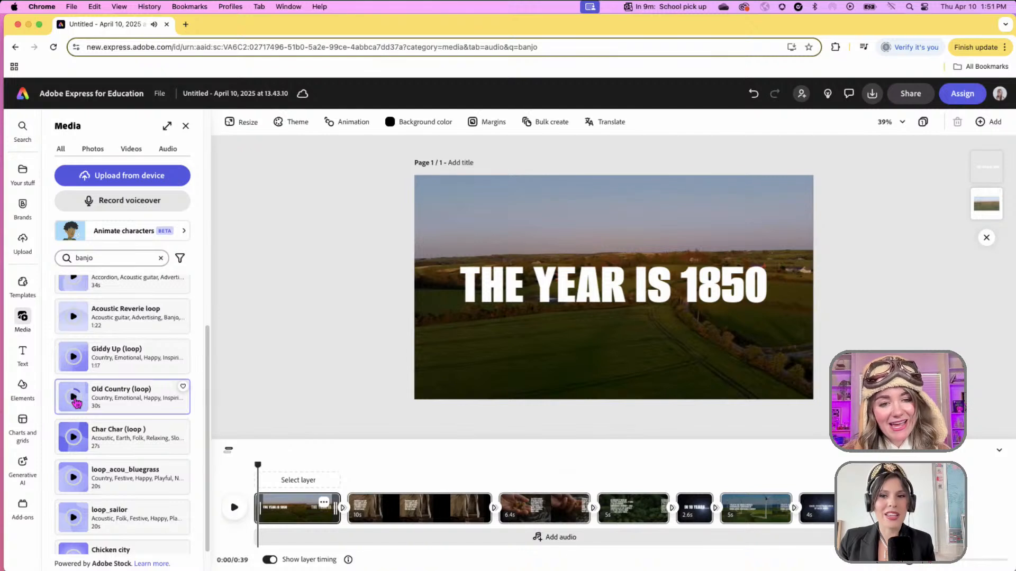
click(132, 404)
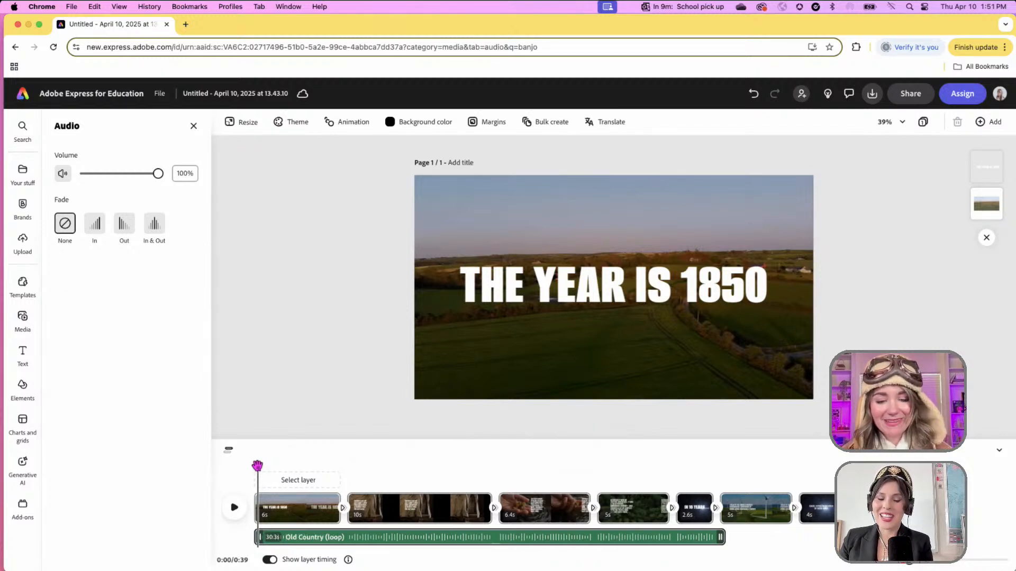
- Preview the video from 0s to 0:11 with the Old Country banjo loop, then return to the banjo audio results
drag(254, 466, 252, 466)
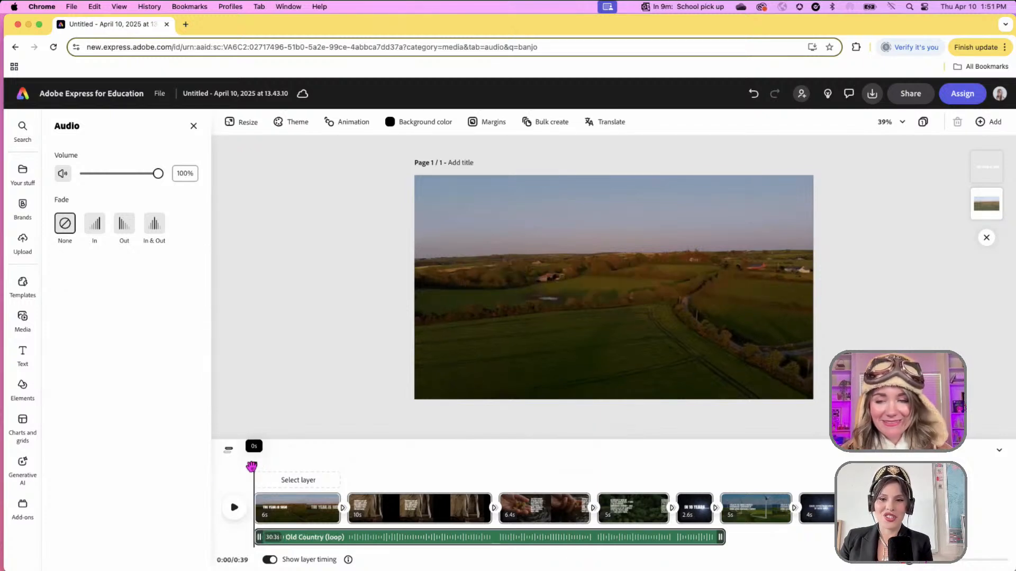
click(235, 512)
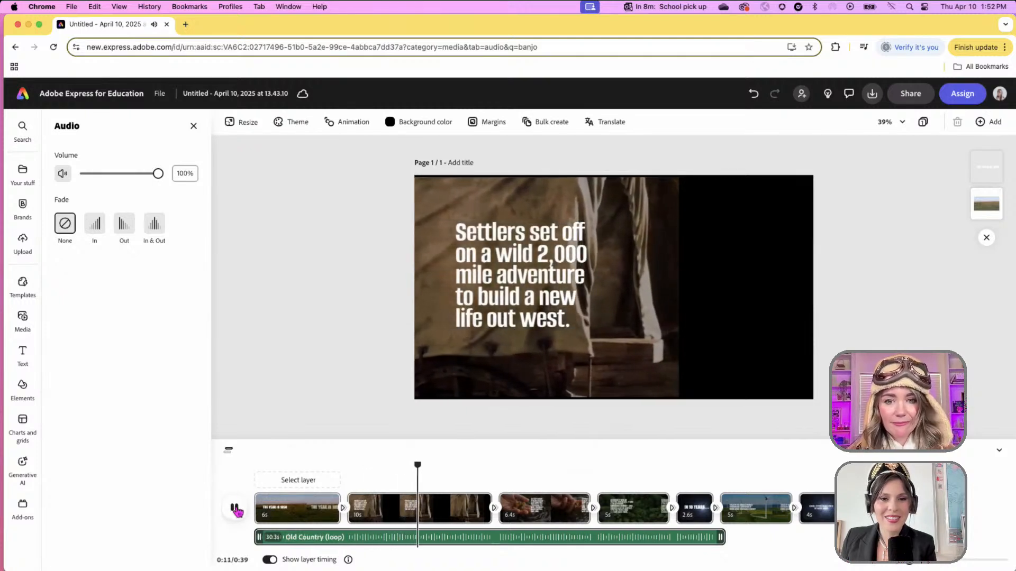
click(235, 508)
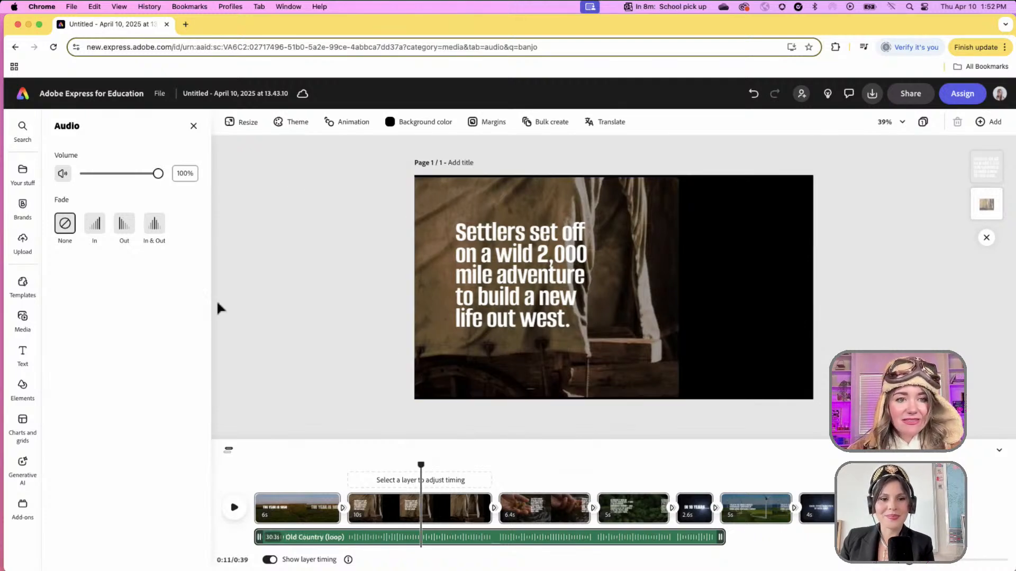
click(21, 332)
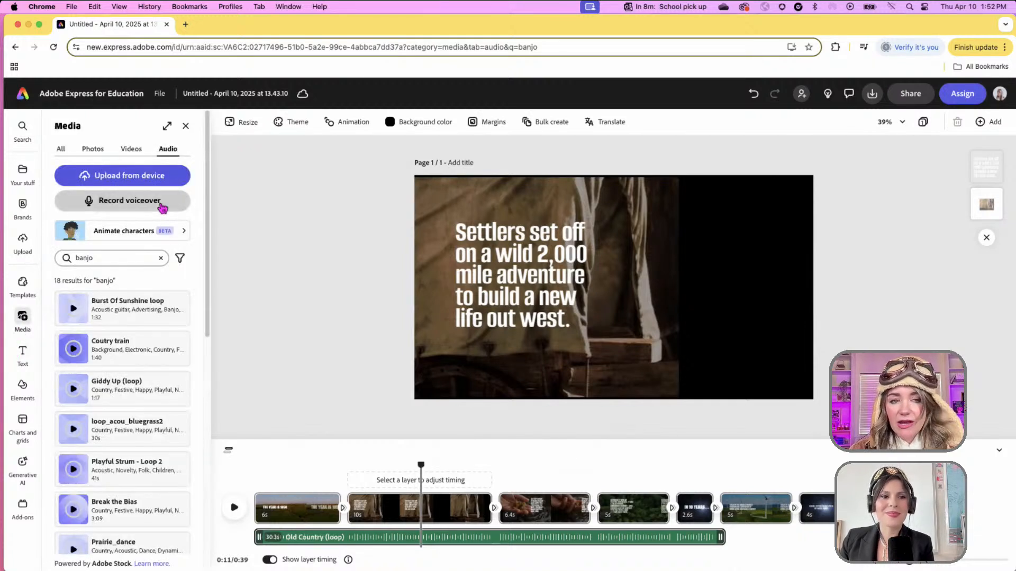
- Open and close Animate characters and Record yourself without adding anything, leaving the Videos library showing
click(148, 235)
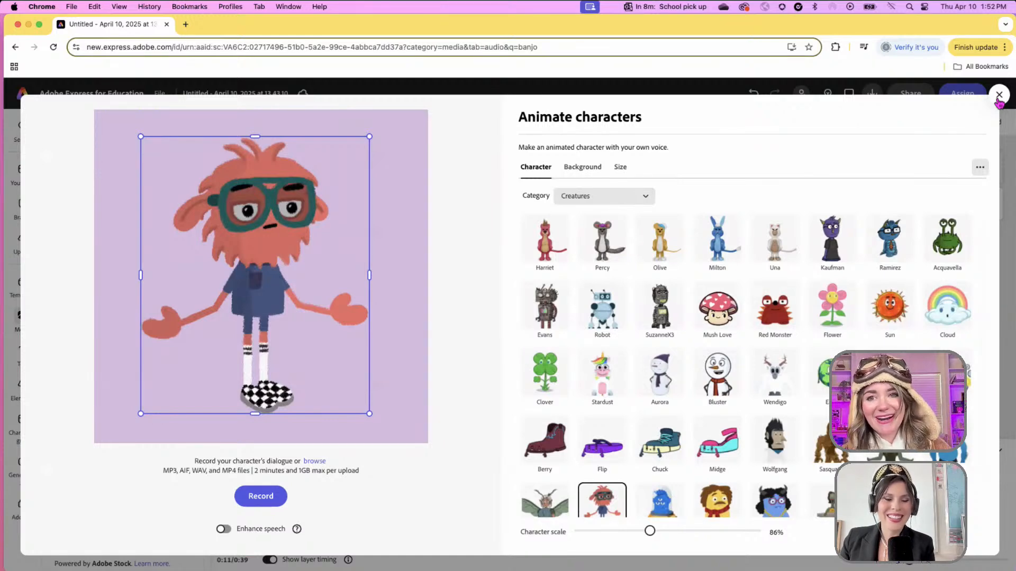
click(999, 95)
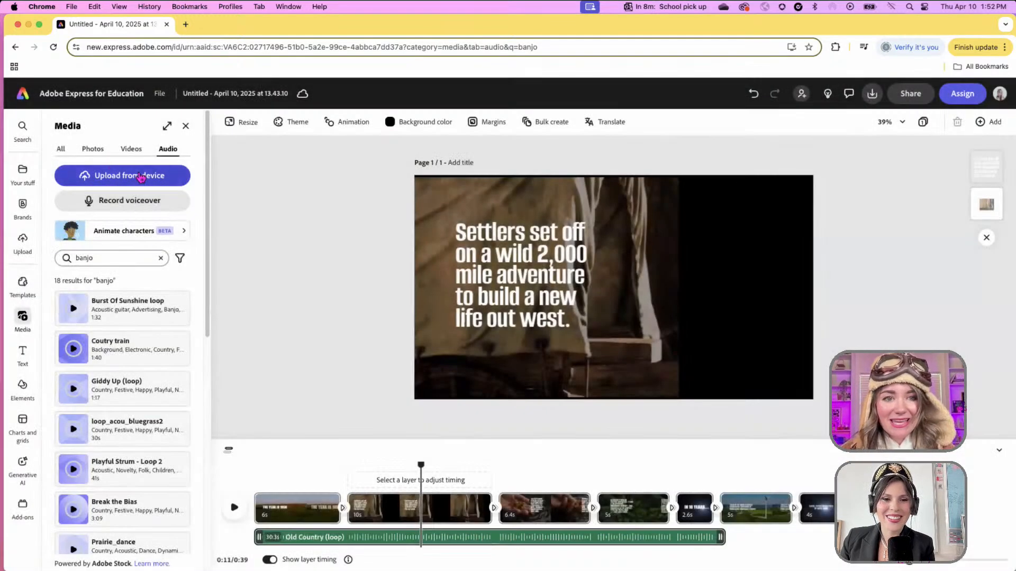
click(132, 150)
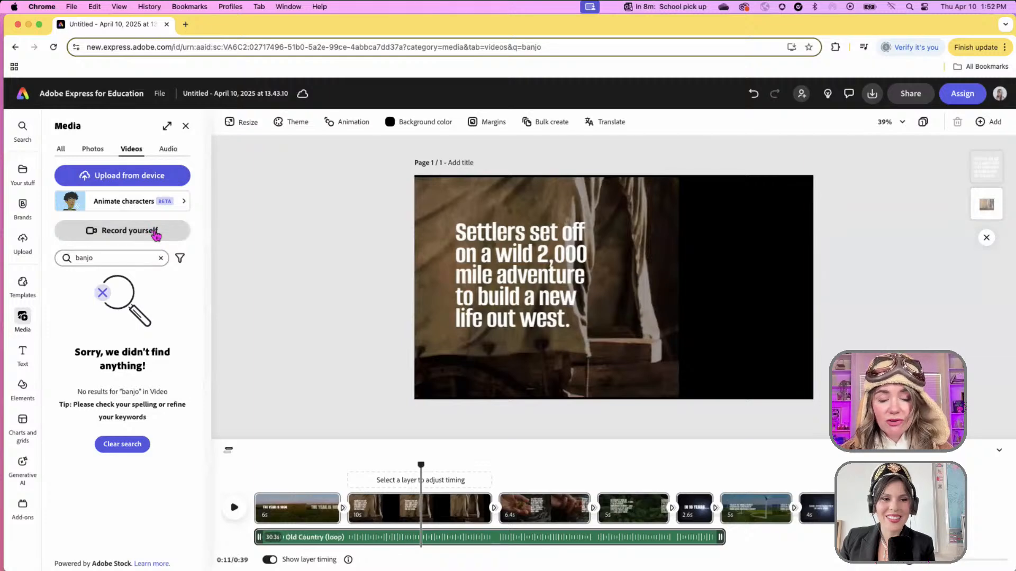
click(154, 231)
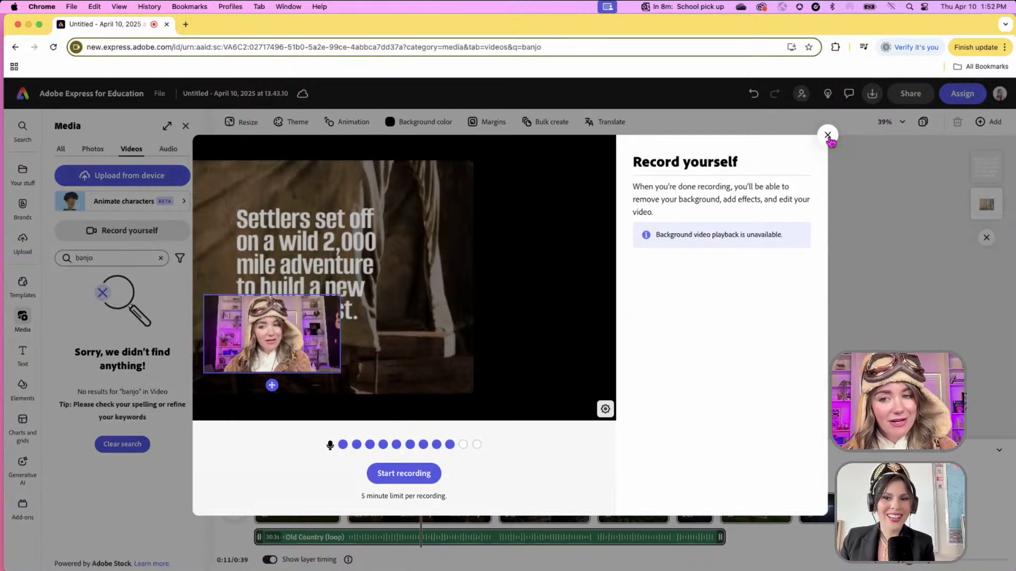
click(827, 136)
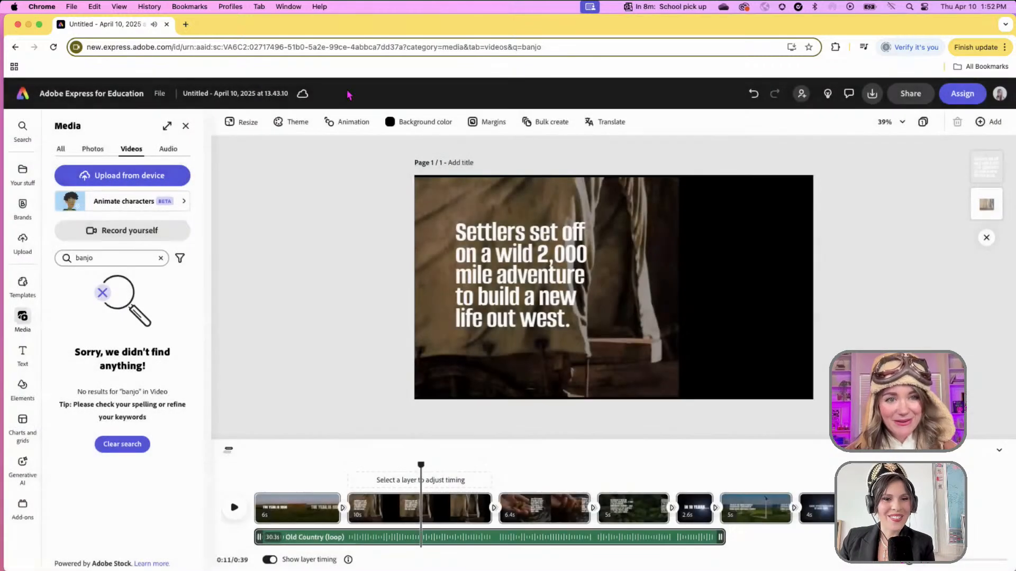